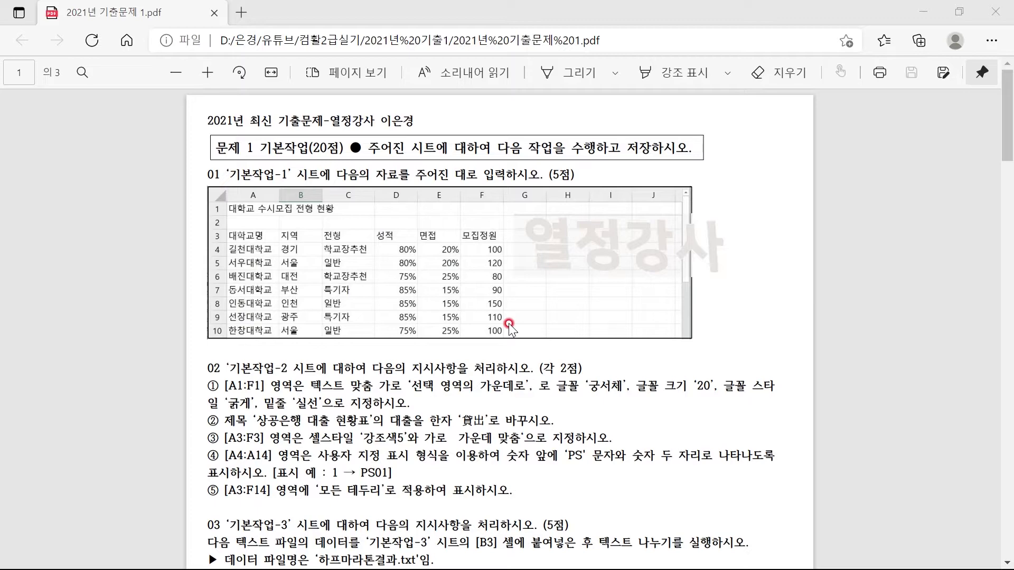
- Switch to Excel and view the 기본작업-1 sheet in the 기출문제1회(문제).xlsm workbook
key(super)
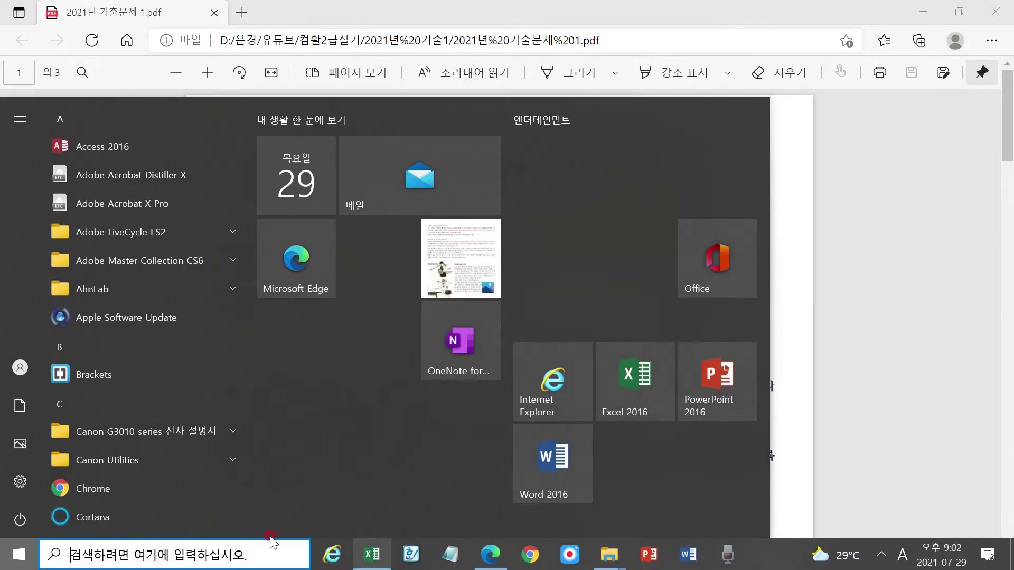
click(371, 557)
click(154, 247)
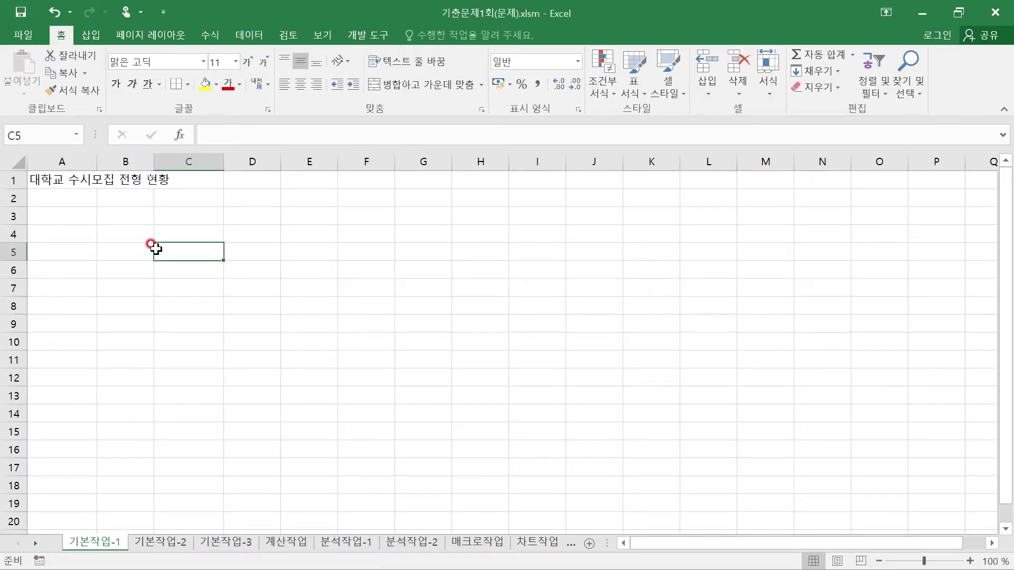
click(225, 204)
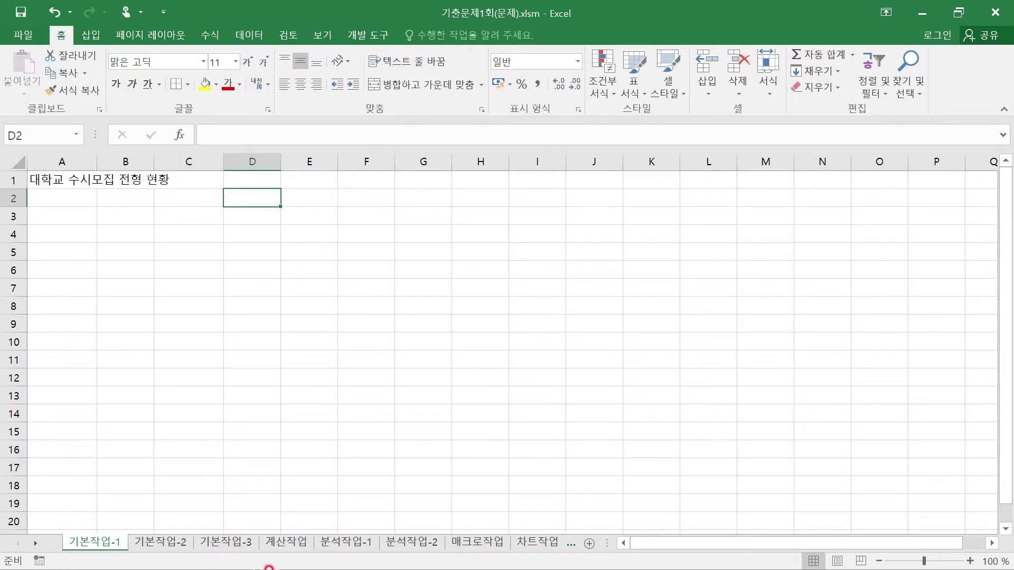
- Check the 기본작업-1 source table in the exam PDF in Edge and return to the Excel workbook
key(super)
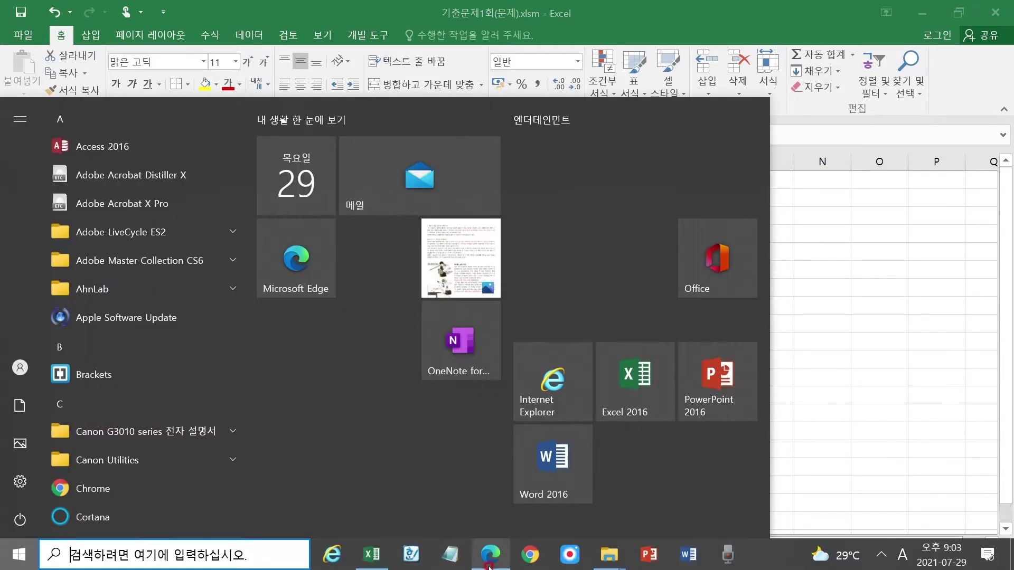
click(488, 561)
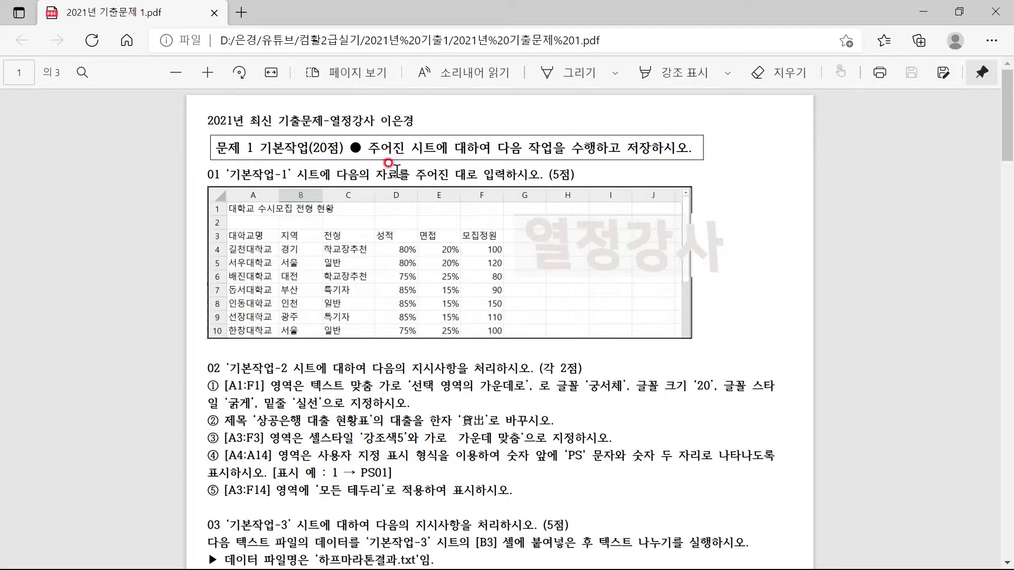
key(super)
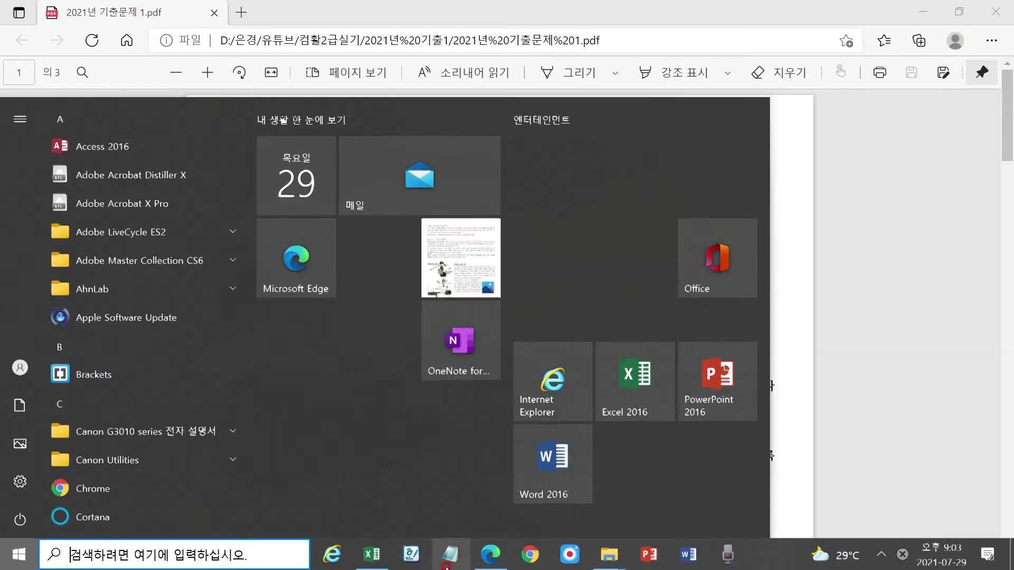
click(372, 554)
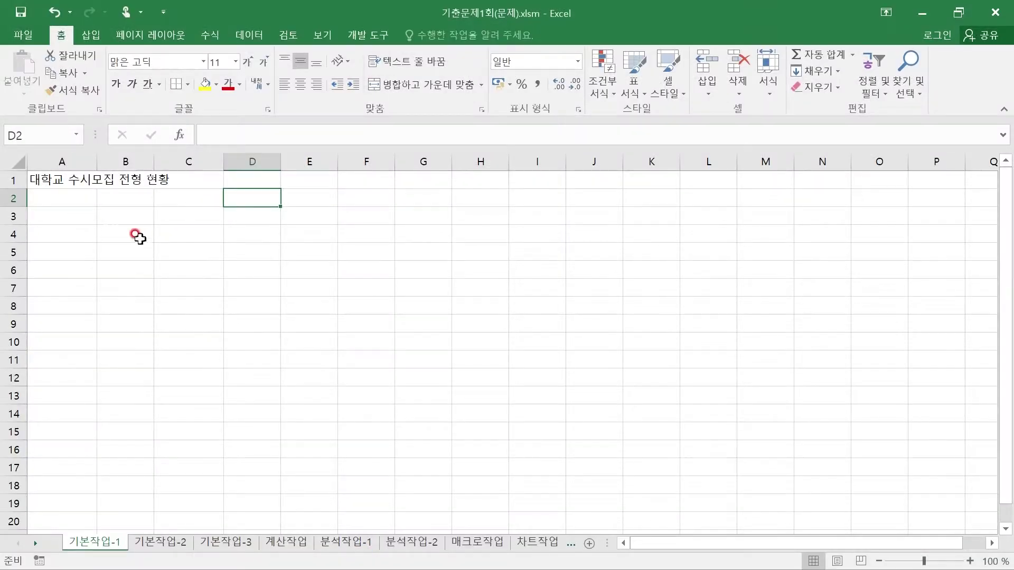
- Enter the header 대학교명 in A3 and 길천대학교, 서우대학교 and 배진대학교 in A4:A6
click(67, 216)
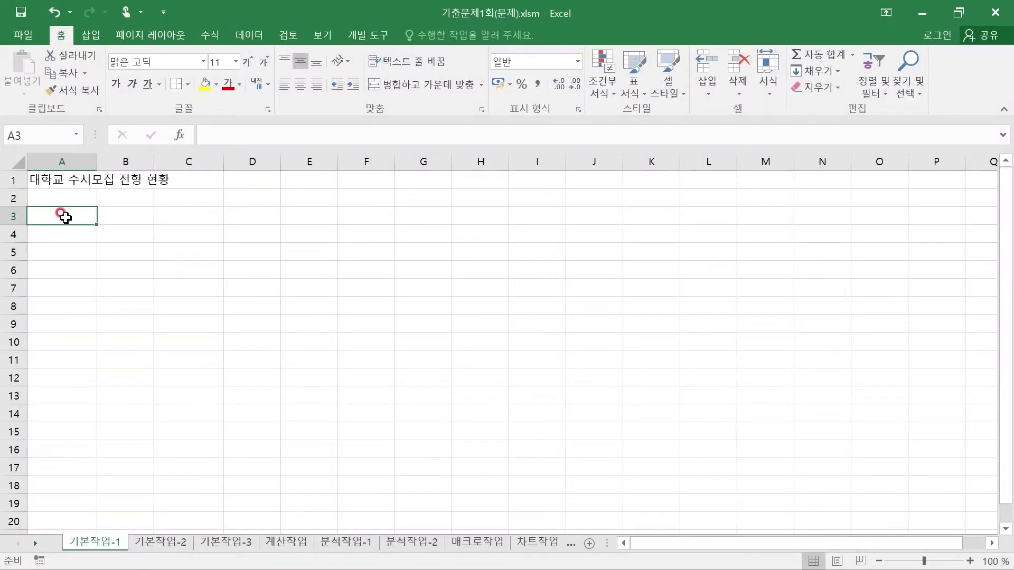
text(E)
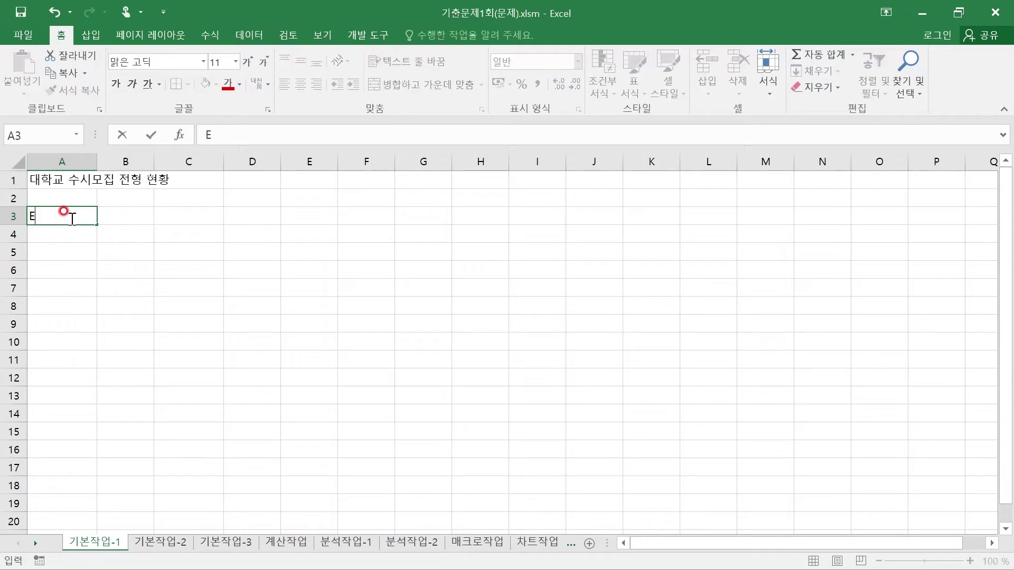
text(대학교며)
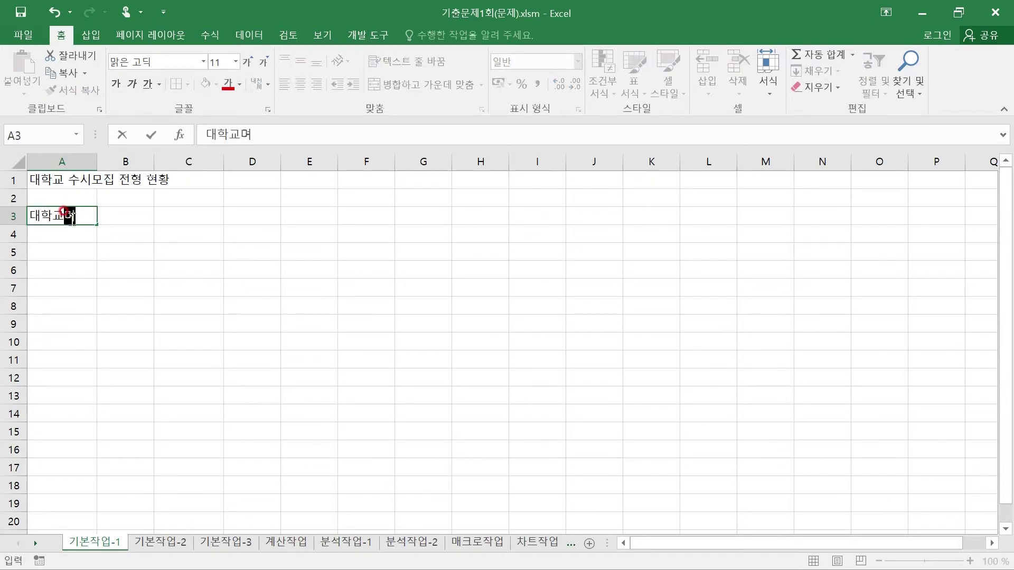
key(Return)
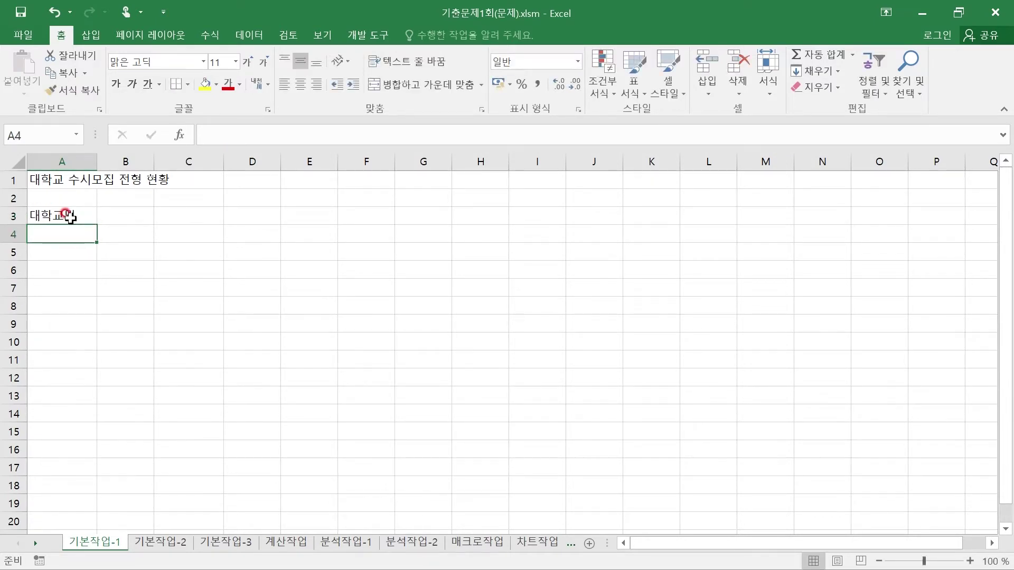
text(길)
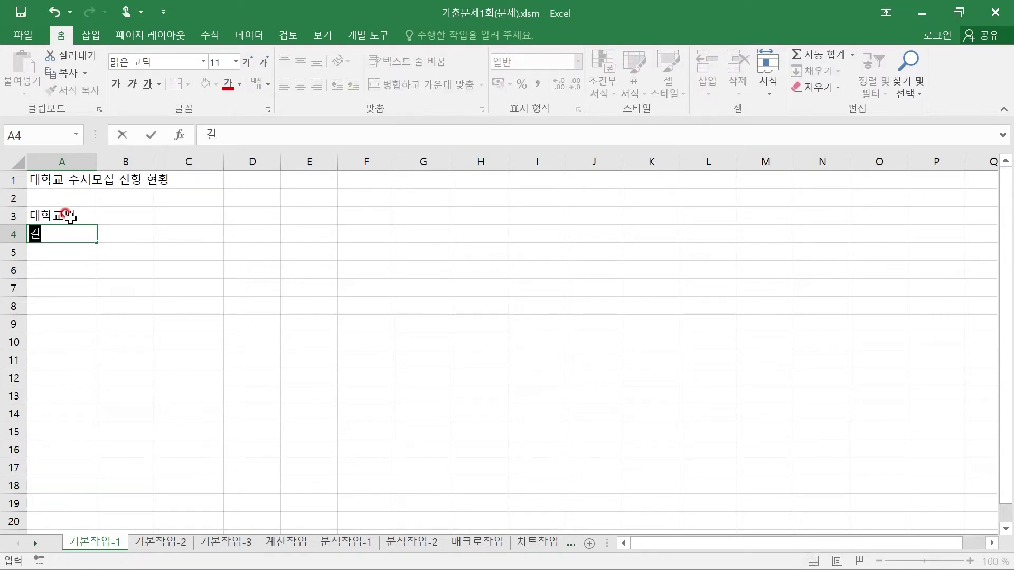
text(천대하학교)
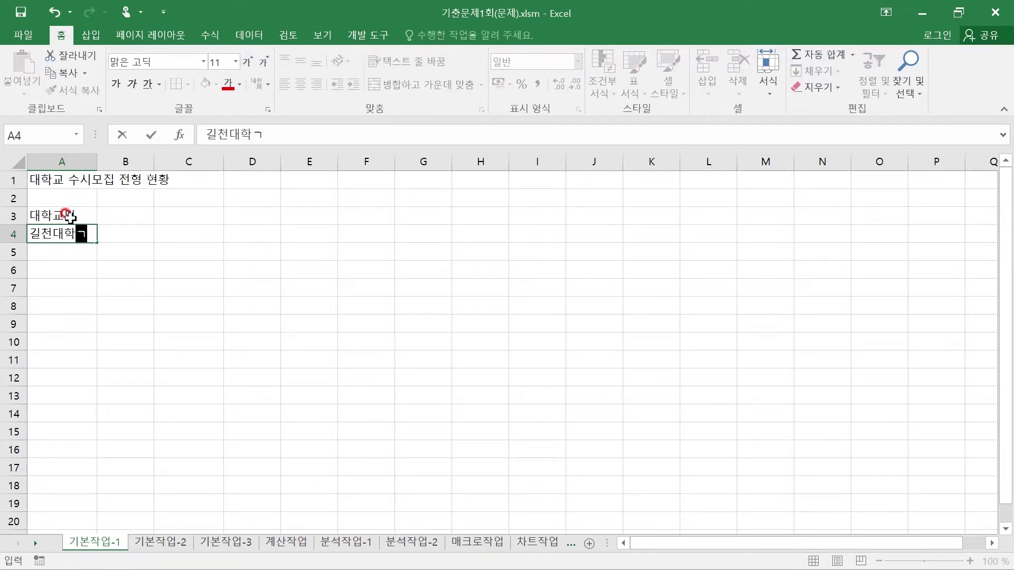
key(Return)
text(서우대하)
text(학교)
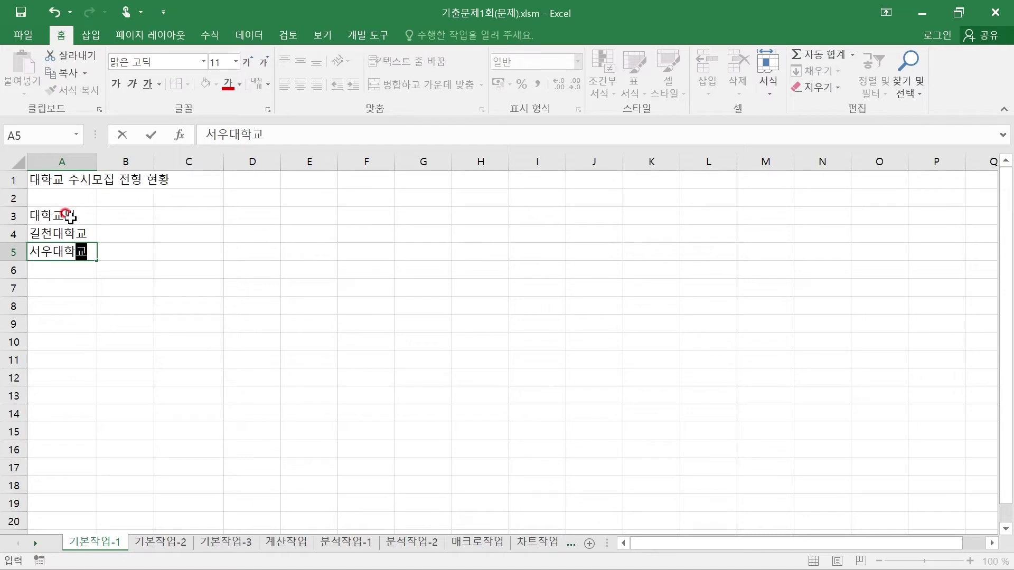
key(Return)
text(배진대학교)
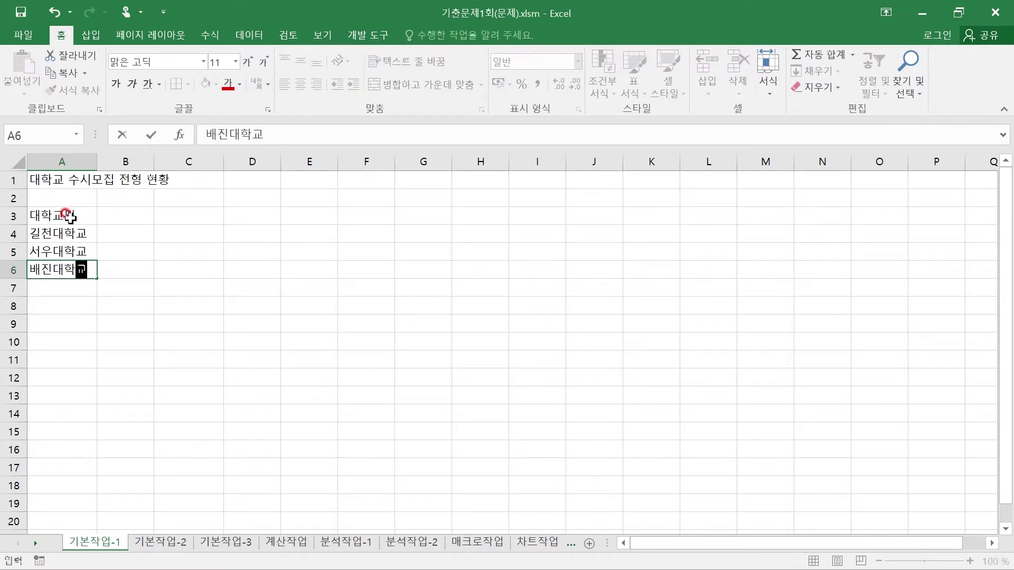
key(Return)
- Fill A7:A10 with the university names 동서대학교, 인동대학교, 선장대학교 and 한창대학교
text(동서대학교)
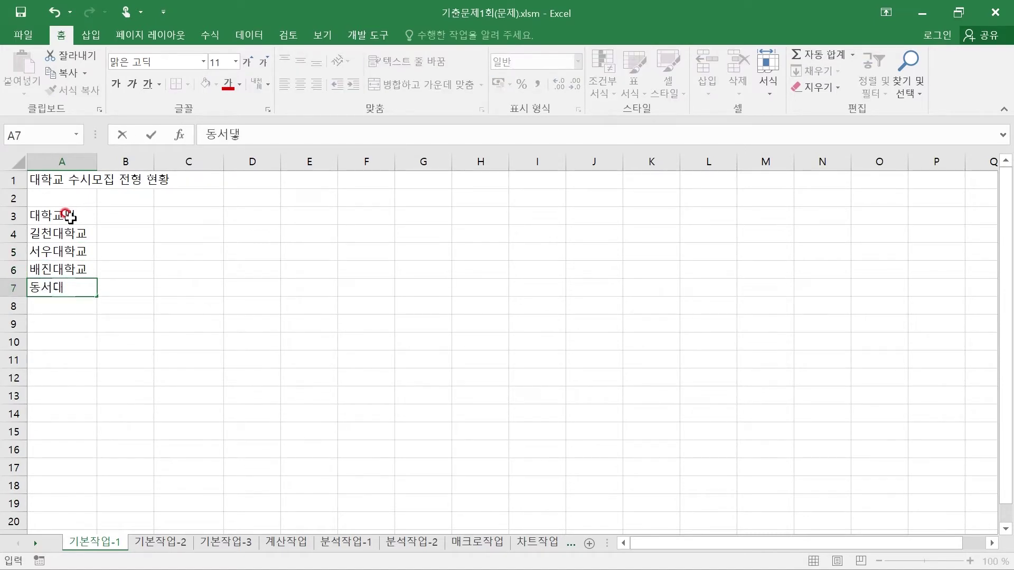
key(Return)
text(이인동대학교)
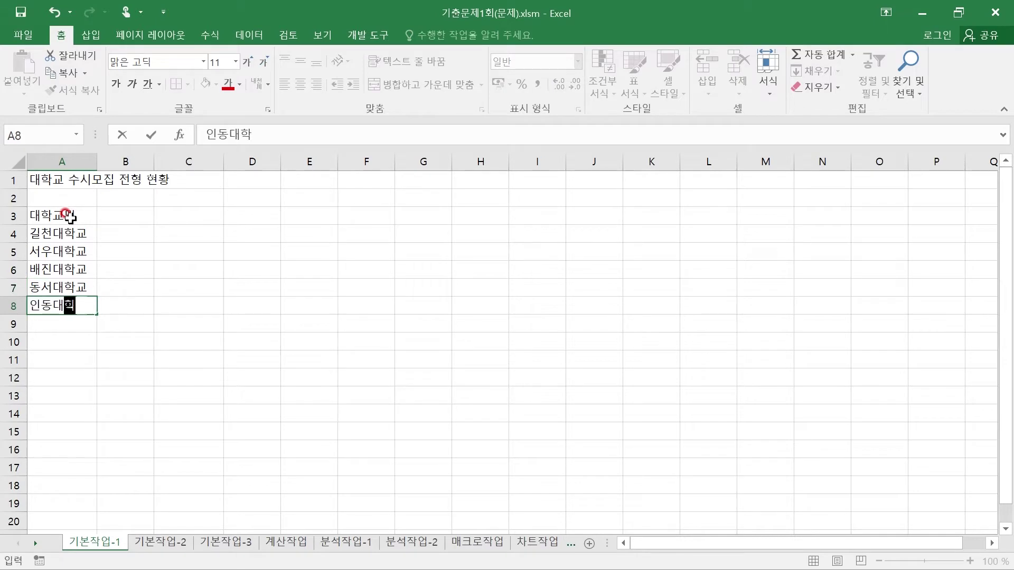
key(Return)
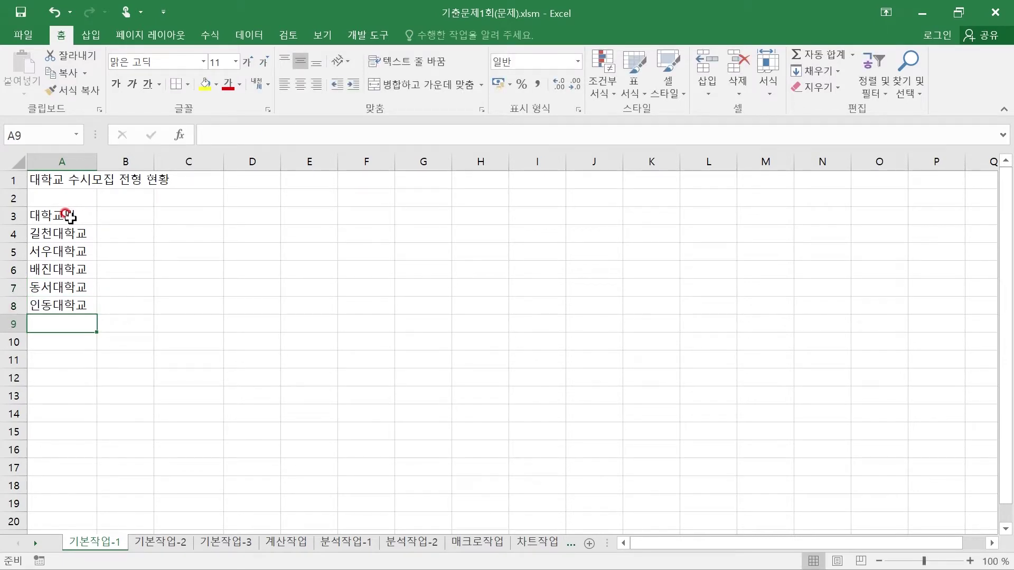
text(선장대학교)
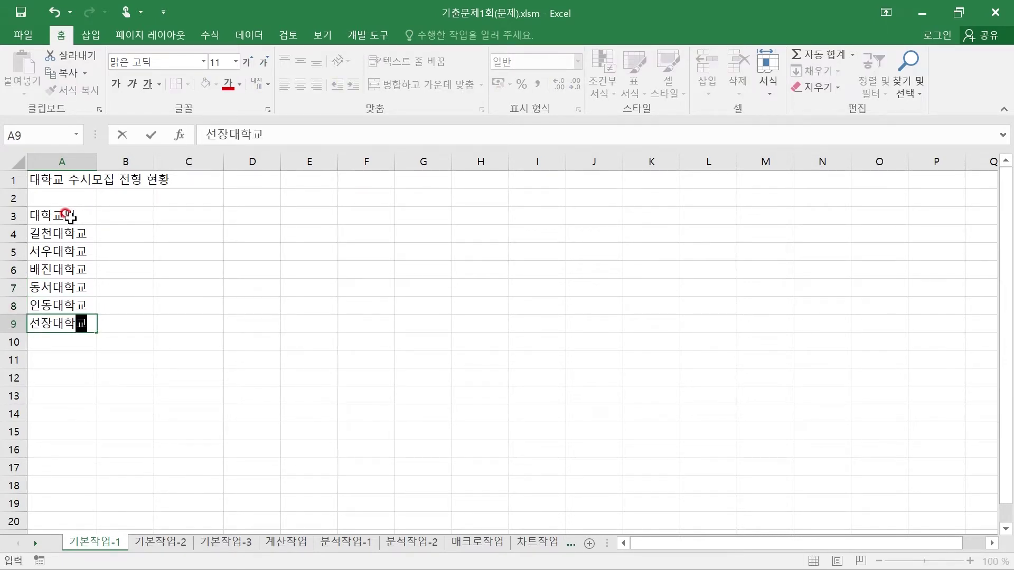
key(Return)
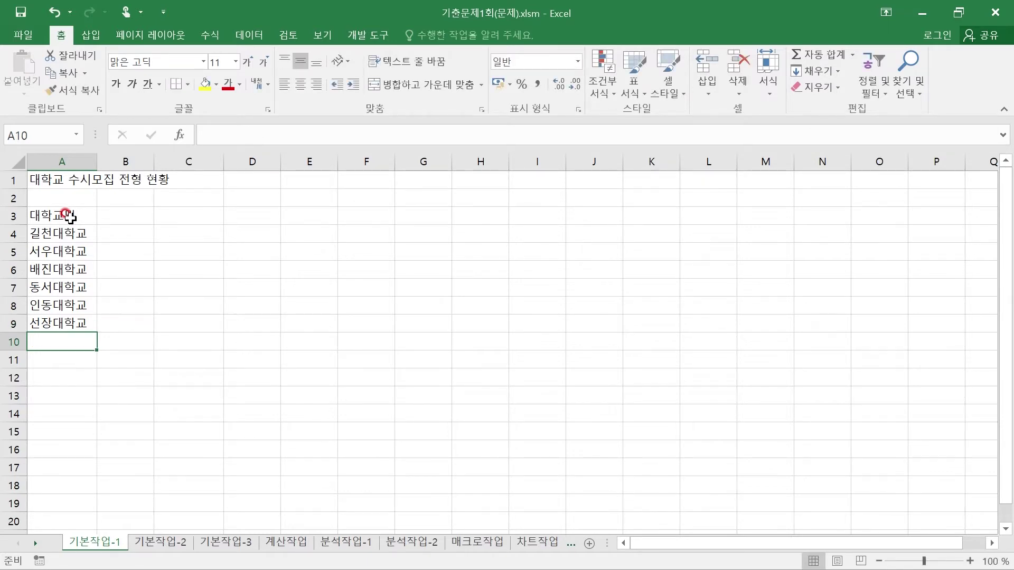
text(한창대학교)
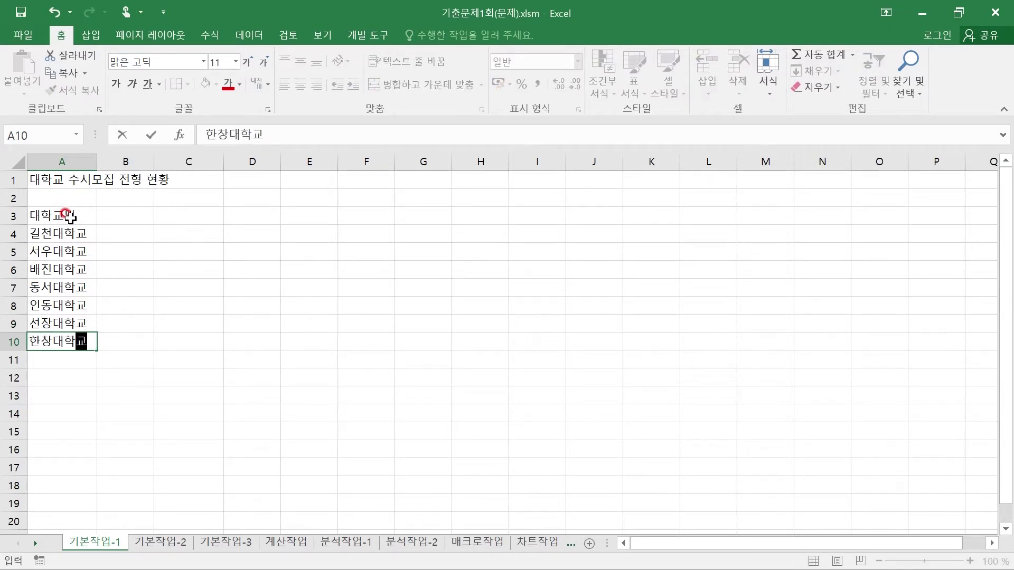
- Select B3:B10 as the entry range and enter 지역, 경기, 서울 and 대전 in B3:B6
drag(132, 214, 135, 340)
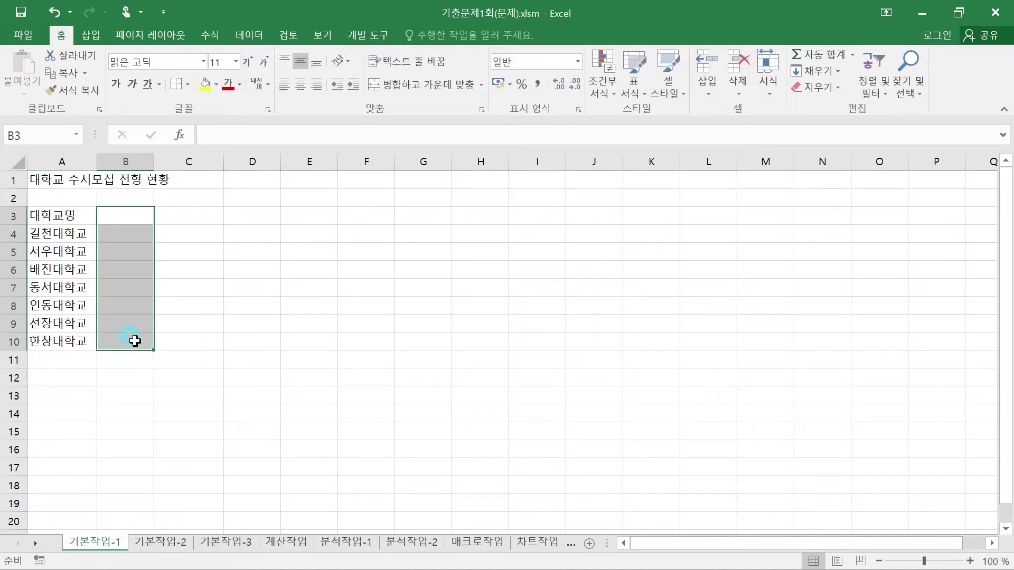
text(지역)
key(Return)
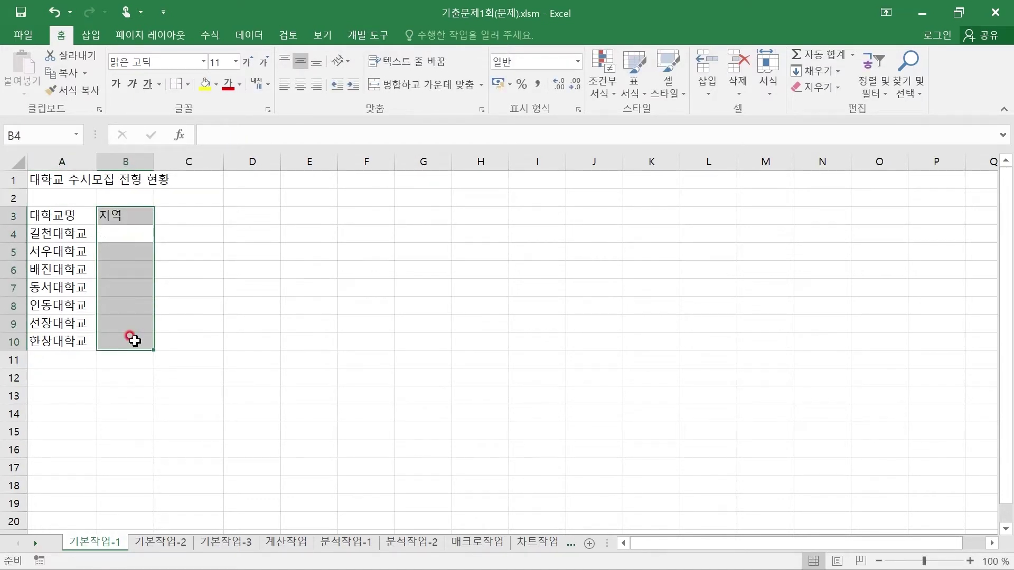
text(경기)
key(Return)
text(서울)
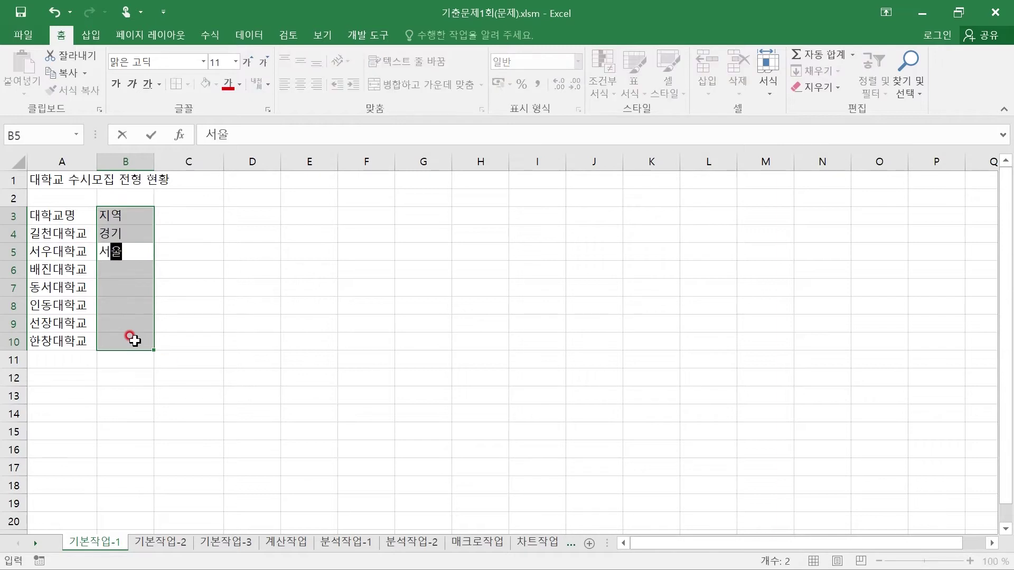
key(Return)
text(댁전)
key(Return)
- Complete the 지역 column by entering 부산, 인천, 광주 and 서울 in B7:B10
text(부산)
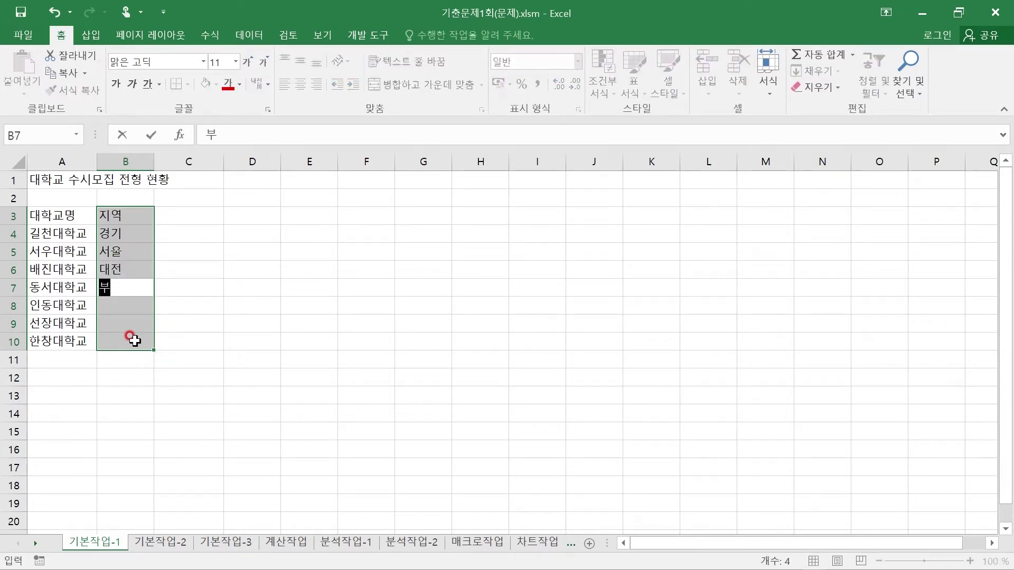
key(Return)
text(인천)
key(Return)
text(광주)
key(Return)
text(서울)
key(Return)
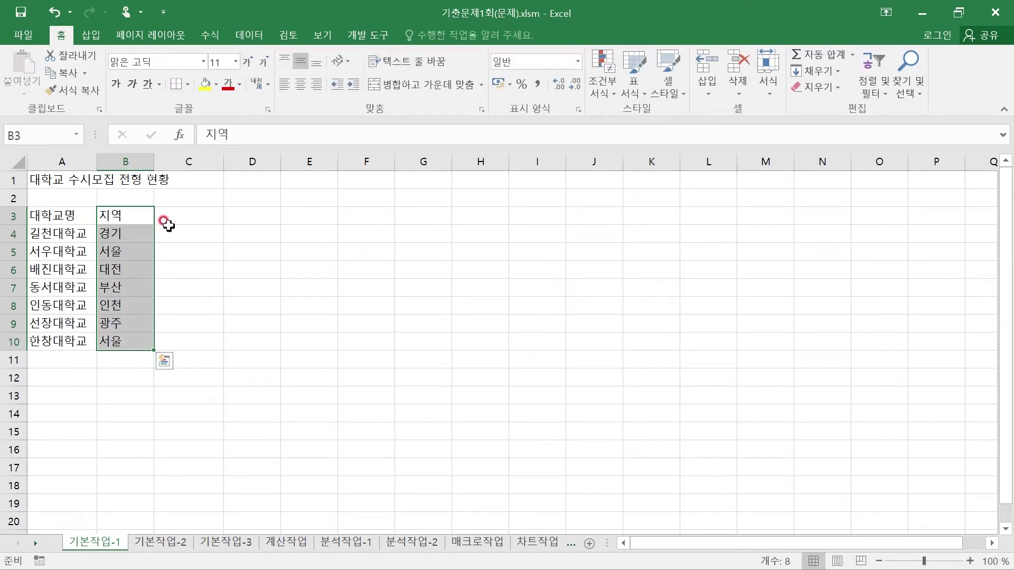
- Select C3:F10 as the entry range and enter 전형, 학교장추천, 일반 and 하교장추천 in C3:C6
click(188, 215)
drag(189, 224, 251, 294)
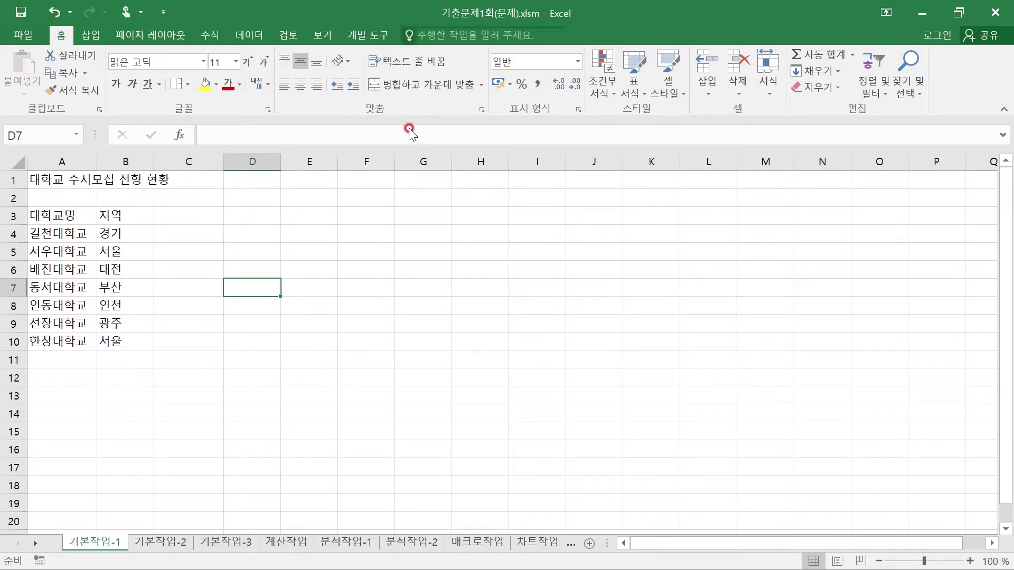
drag(185, 212, 372, 343)
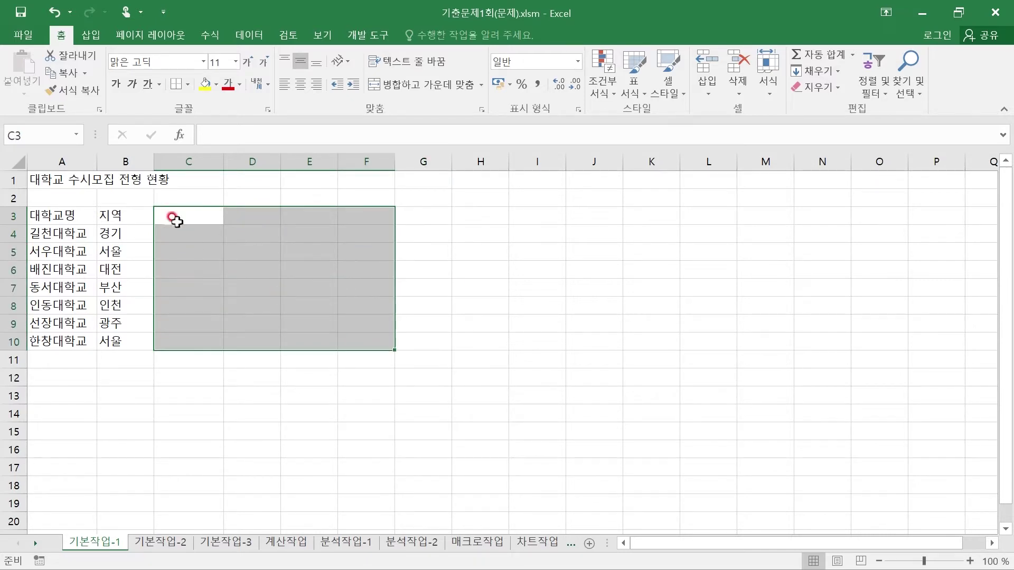
text(전형)
key(Return)
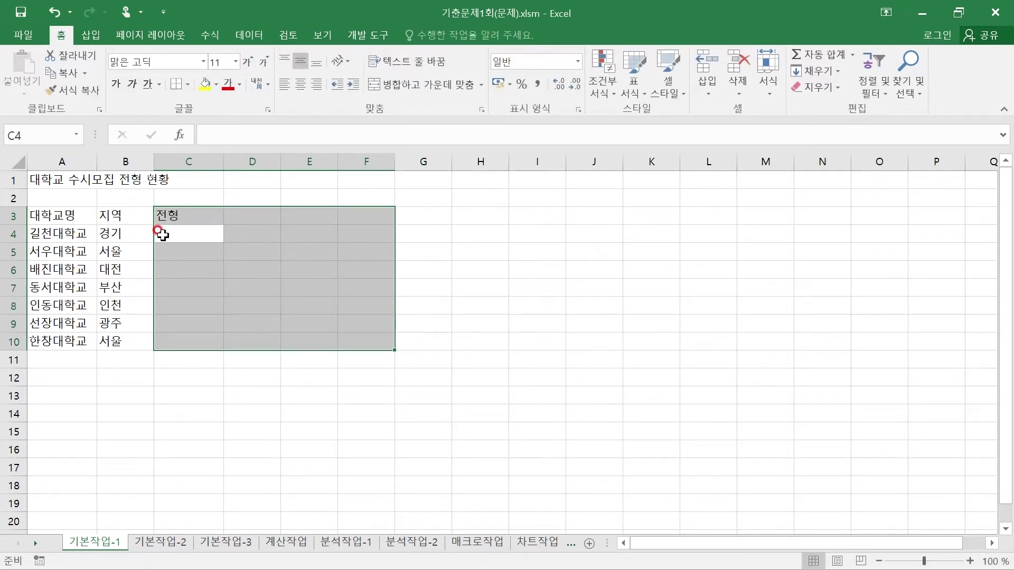
text(학교장)
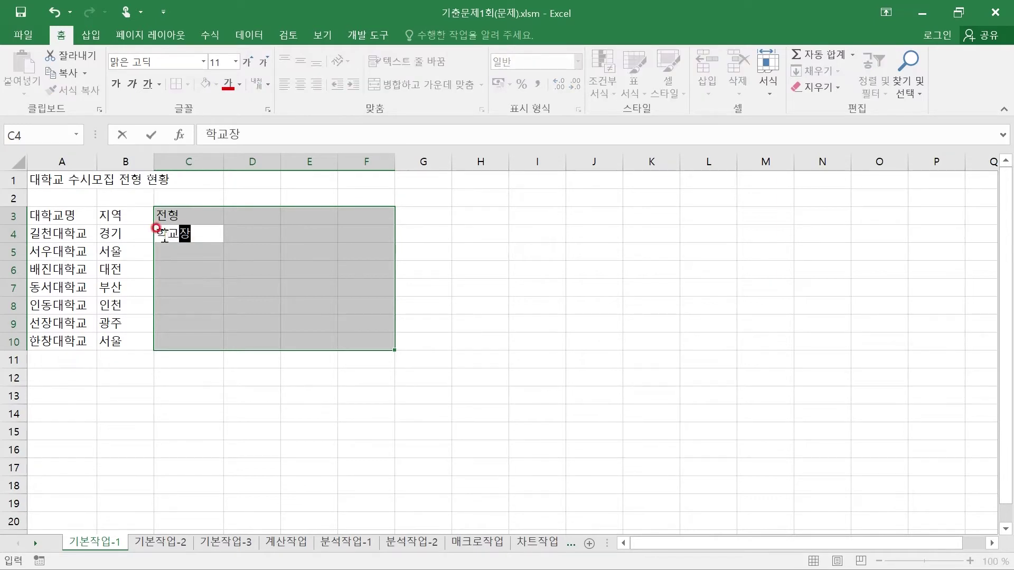
text(추서천)
key(Return)
text(일반)
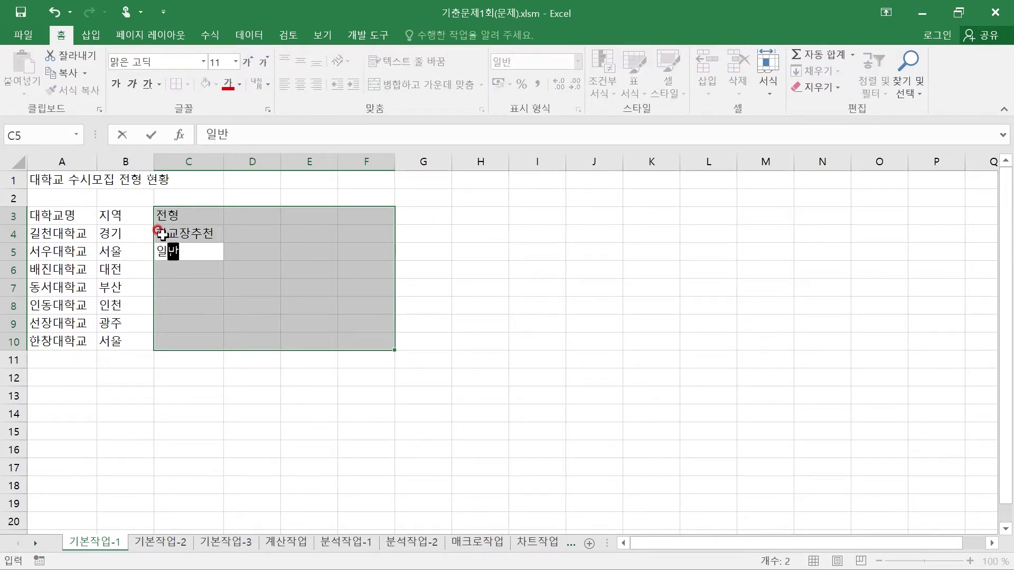
key(Return)
text(하교장추천)
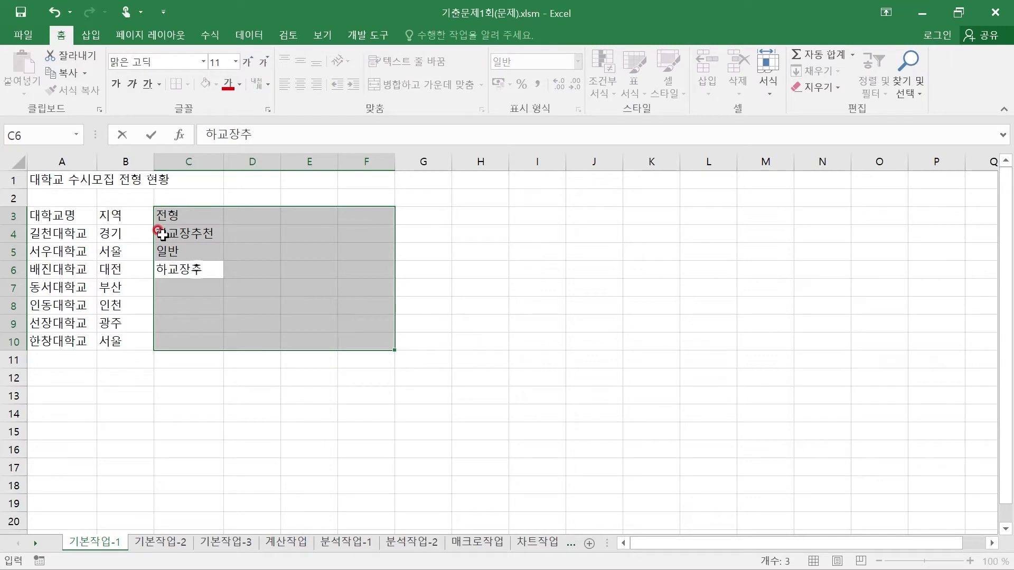
key(Return)
- Complete the 전형 column by entering 특기자, 일반, 특기자 and 일반 in C7:C10
text(특기자)
key(Return)
text(일반)
key(Return)
text(특기자)
key(Return)
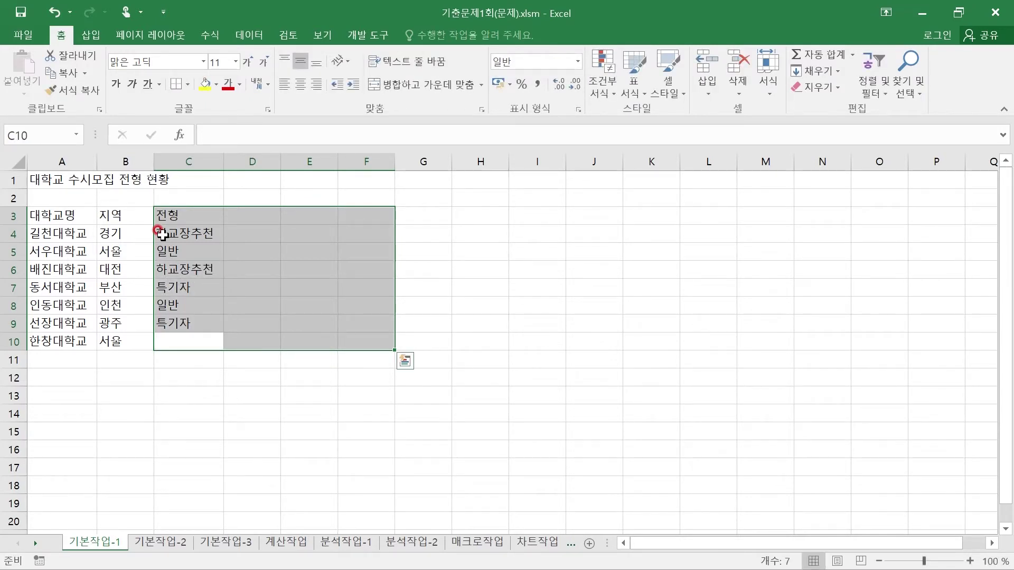
text(일반)
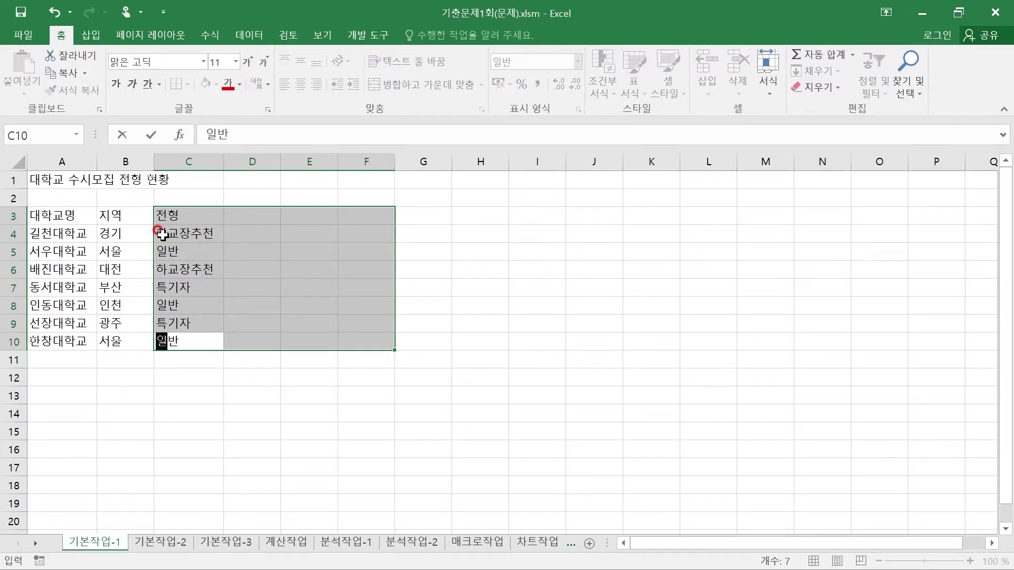
key(Return)
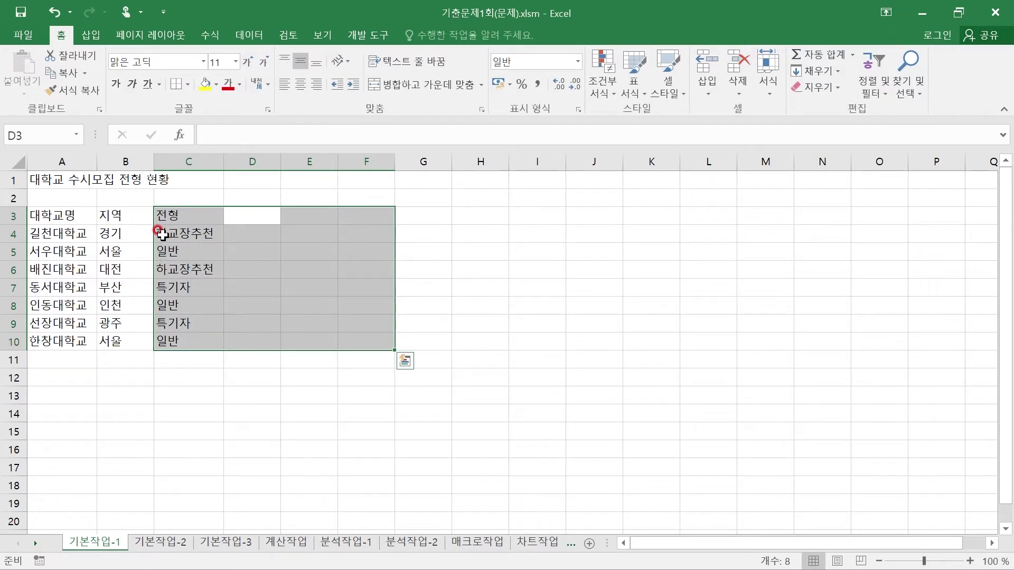
- Enter the header 성적 in D3 and the percentages 80%, 80% and 75% in D4:D6
text(성적)
key(Return)
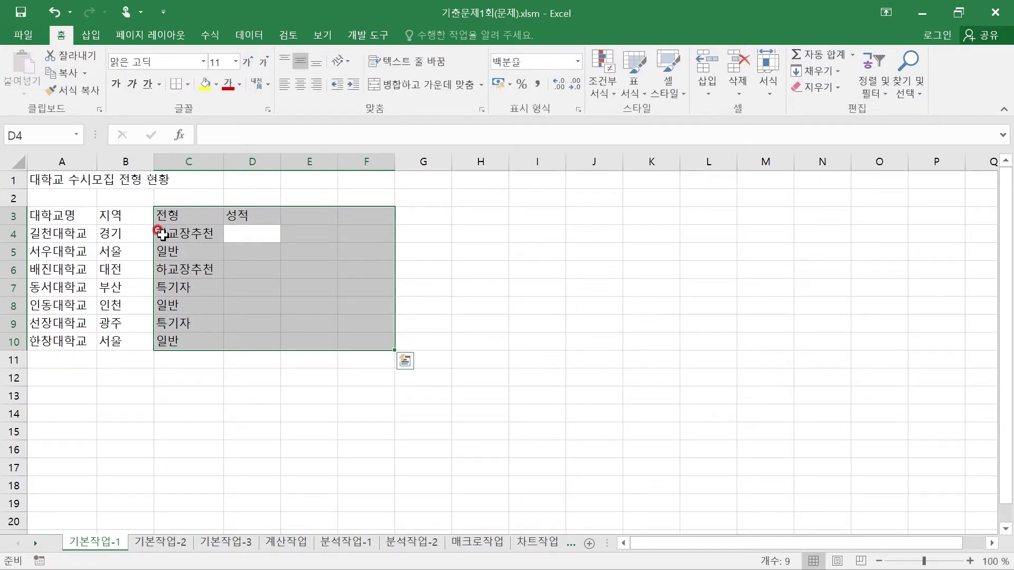
text(80)
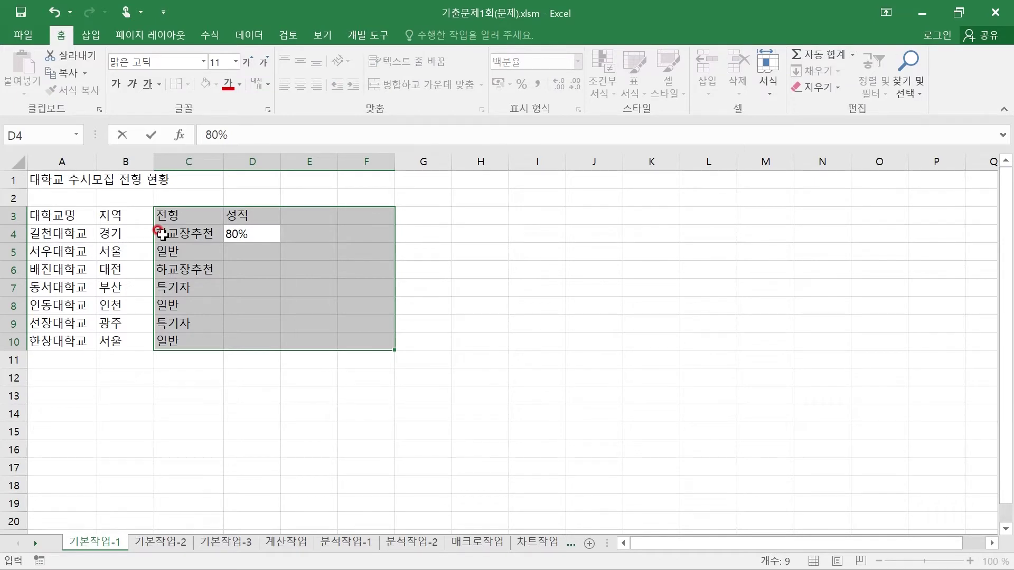
key(Return)
text(80)
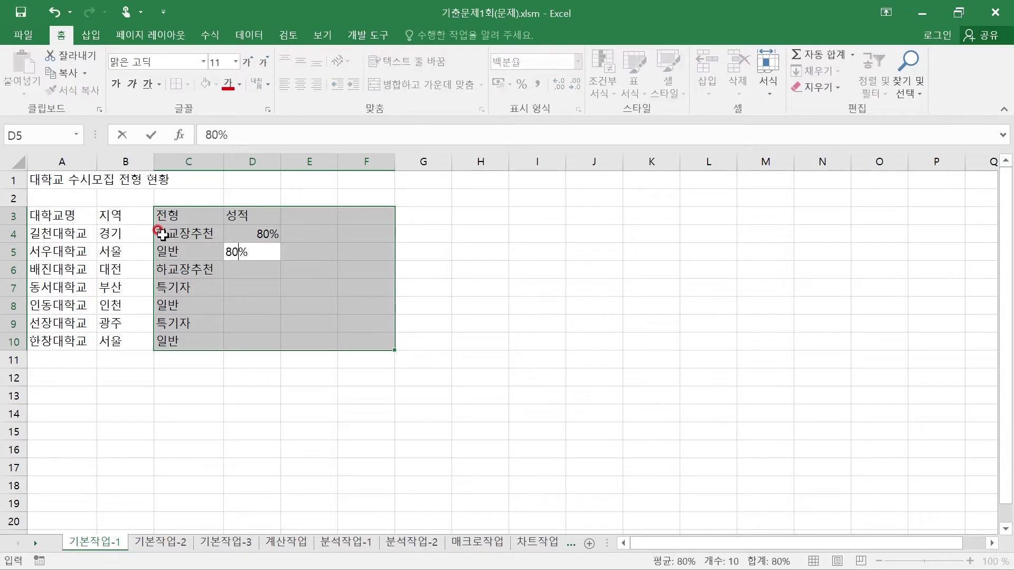
key(Return)
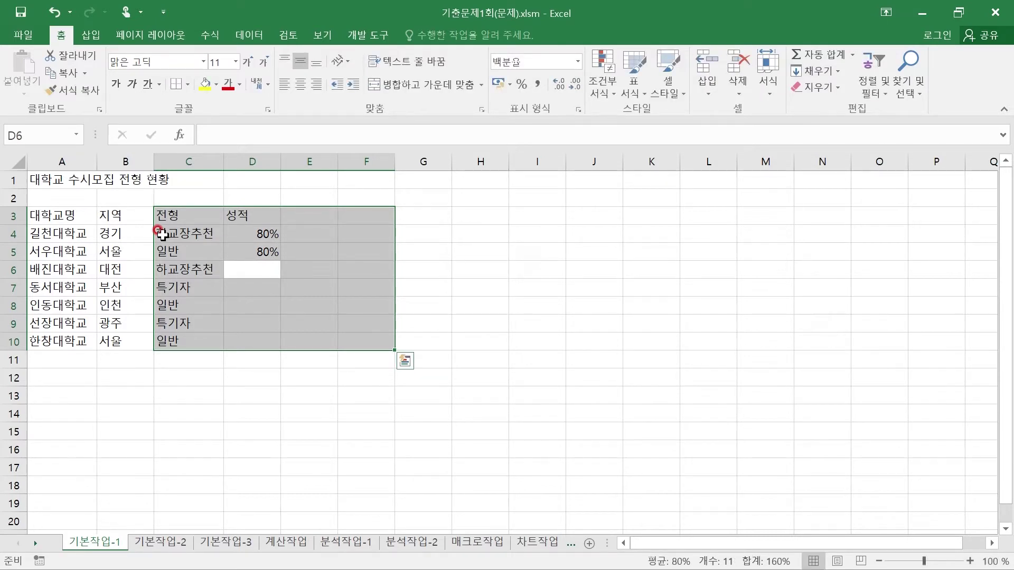
text(75)
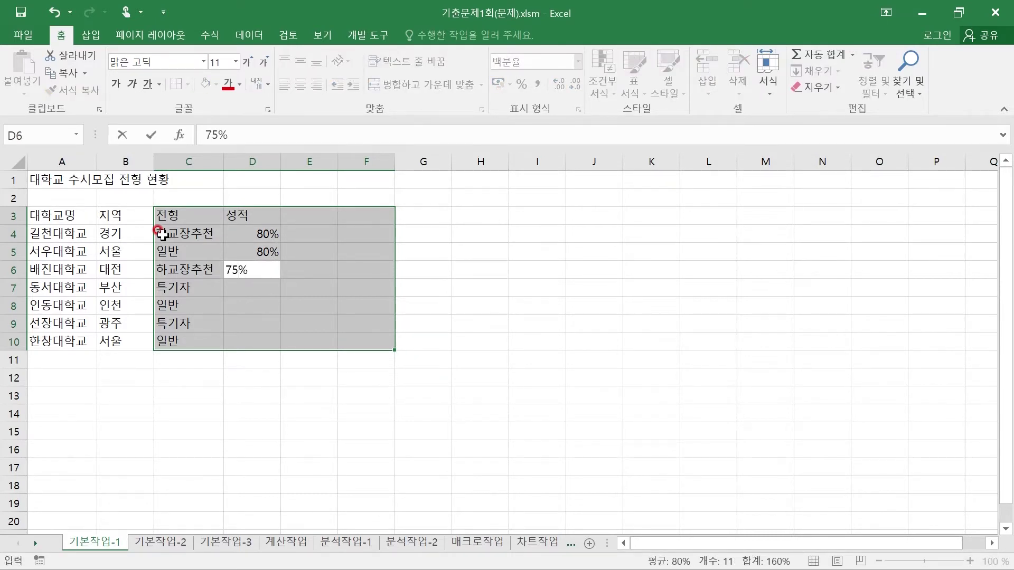
key(Return)
- Complete the 성적 column by entering 85%, 85%, 85% and 75% in D7:D10
text(85)
key(Return)
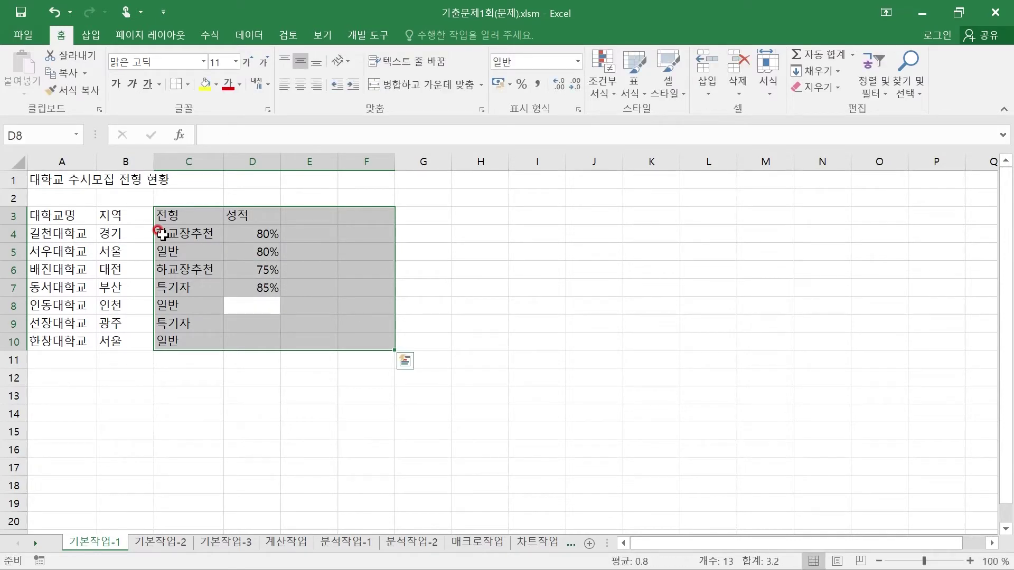
text(85)
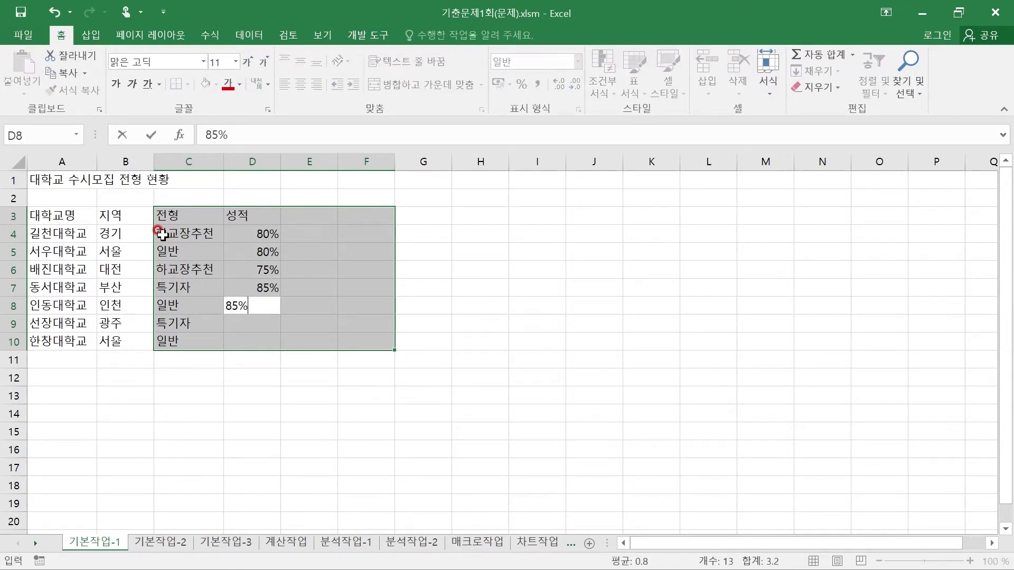
key(Return)
text(85)
key(Return)
text(75)
key(Return)
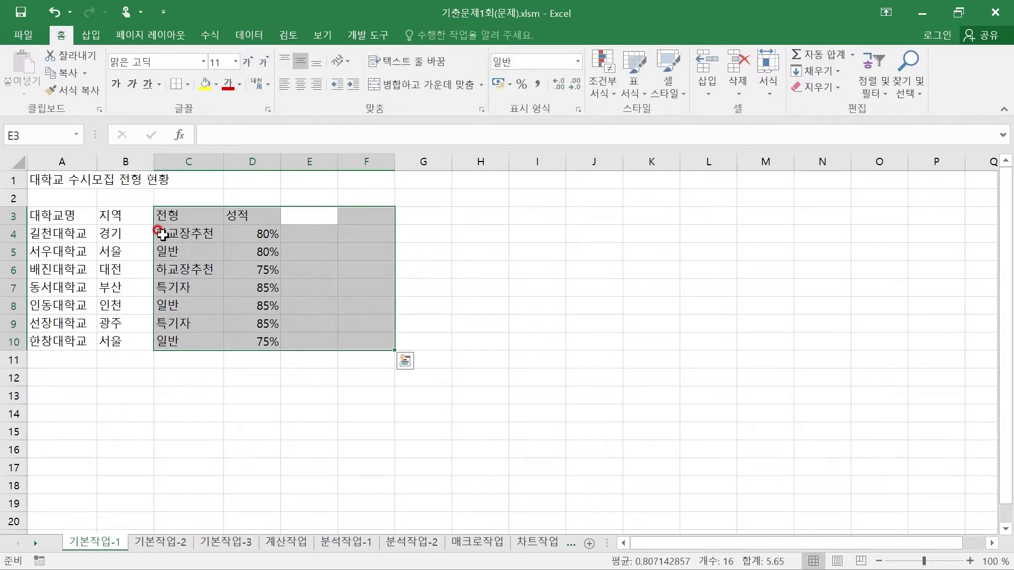
- Enter the header 면접 in E3 and the percentages 20%, 20% and 25% in E4:E6
text(면접)
key(Return)
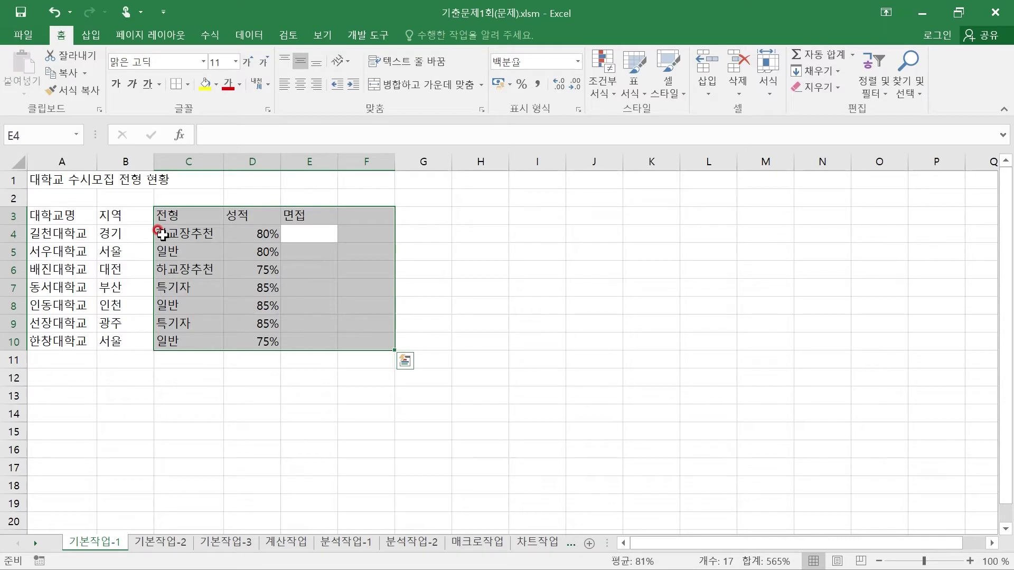
text(20)
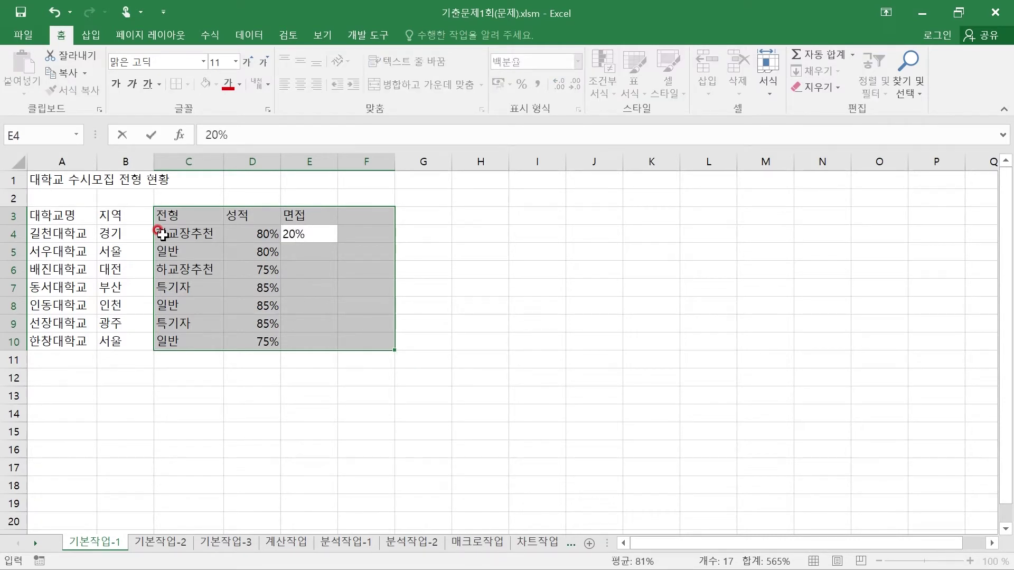
key(Return)
text(20)
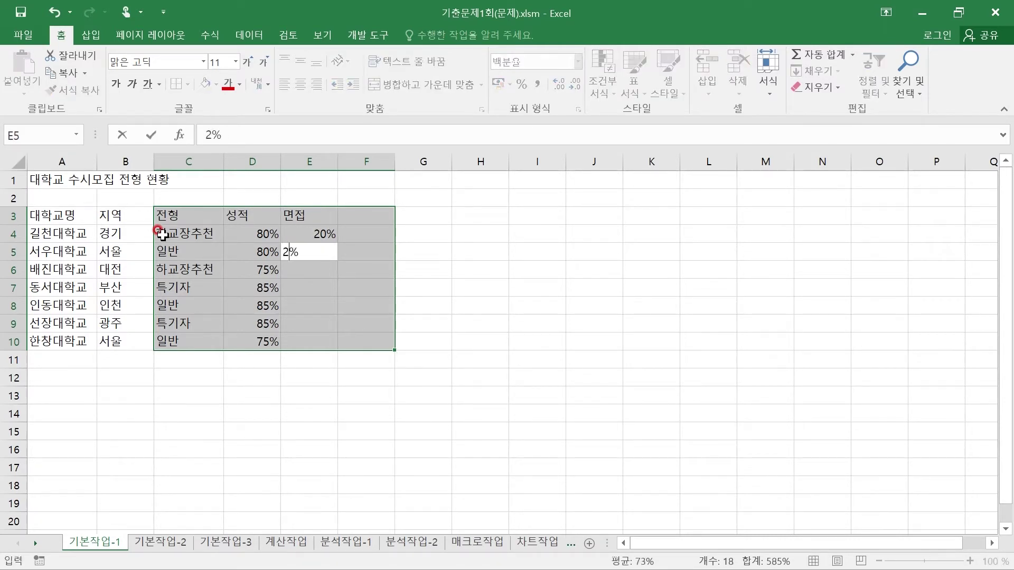
key(Return)
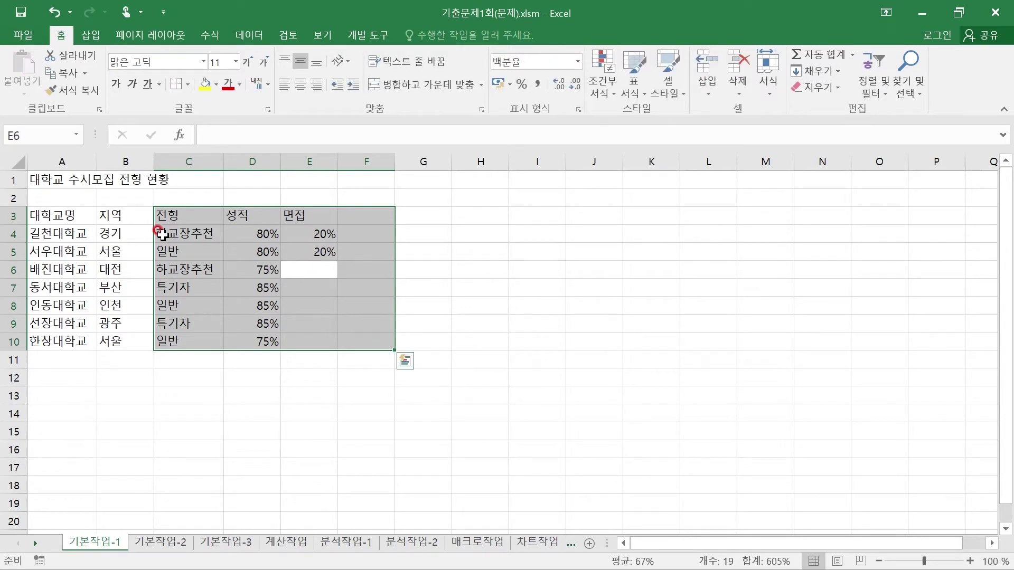
text(25)
key(Return)
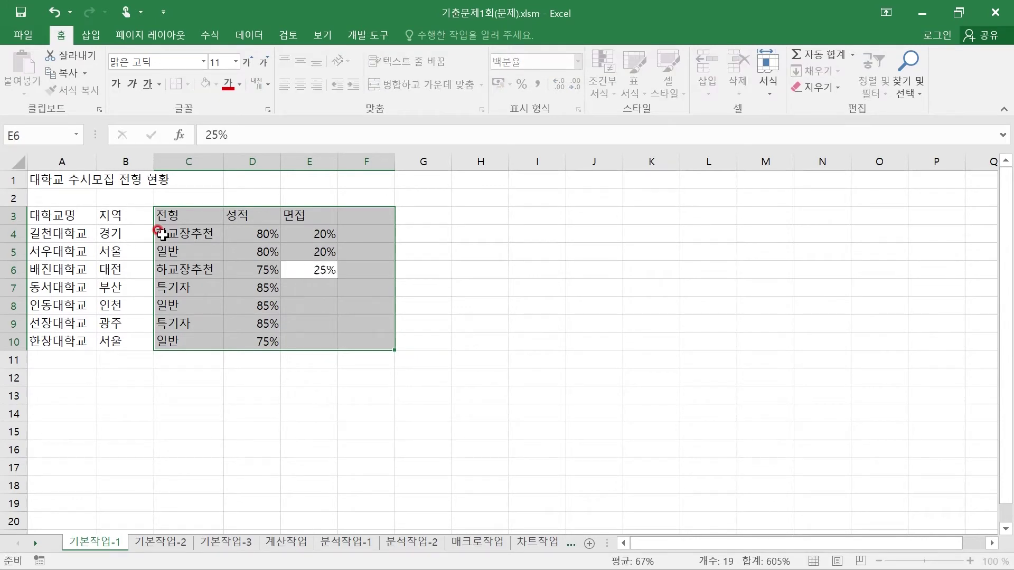
- Complete the 면접 column by entering 15%, 15%, 15% and 25% in E7:E10
text(15)
key(Return)
text(15)
key(Return)
text(15)
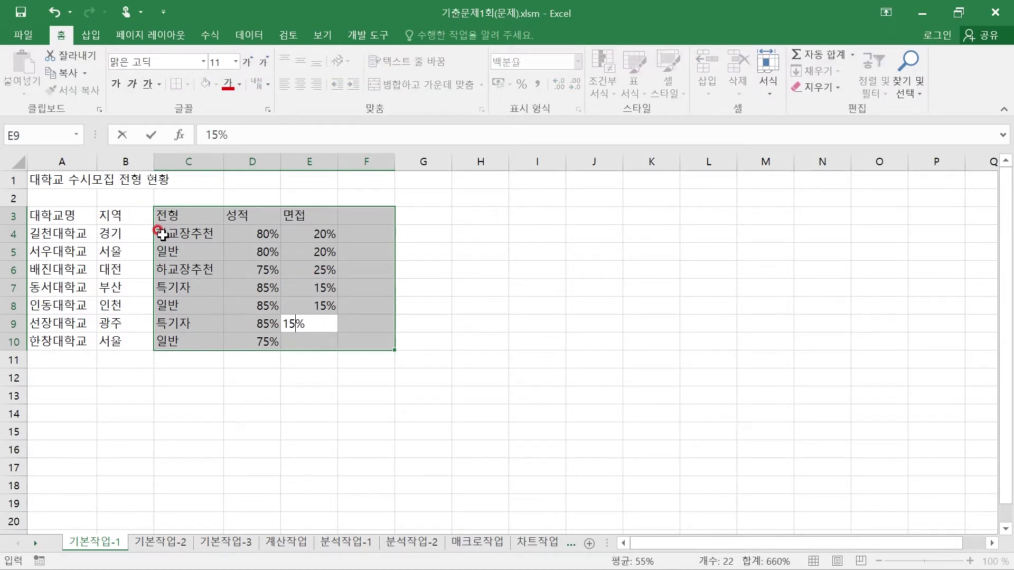
key(Return)
text(25)
key(Return)
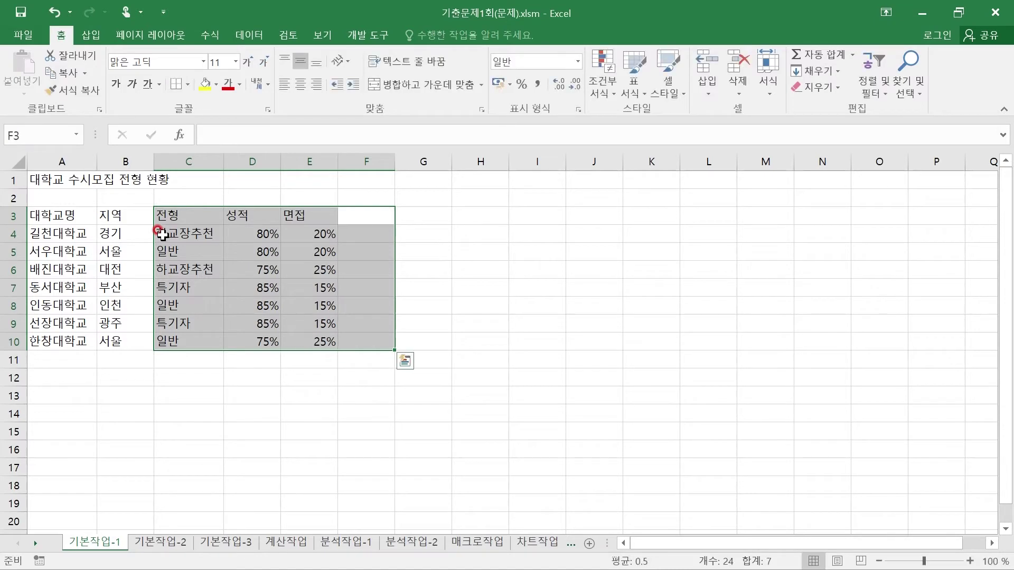
- Enter the header 모집정원 in F3 and the values 100, 120 and 80 in F4:F6
text(모집정원)
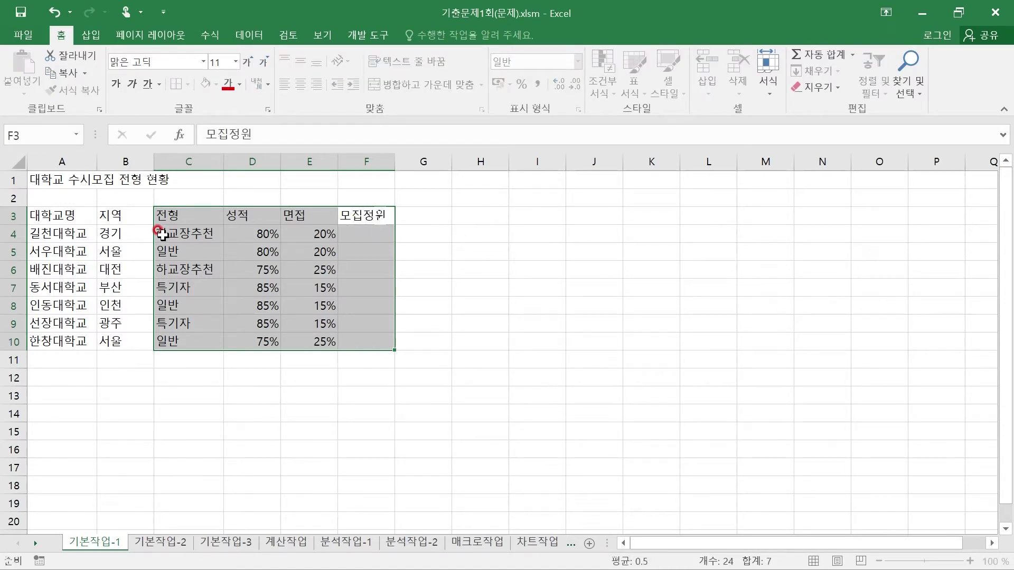
key(Return)
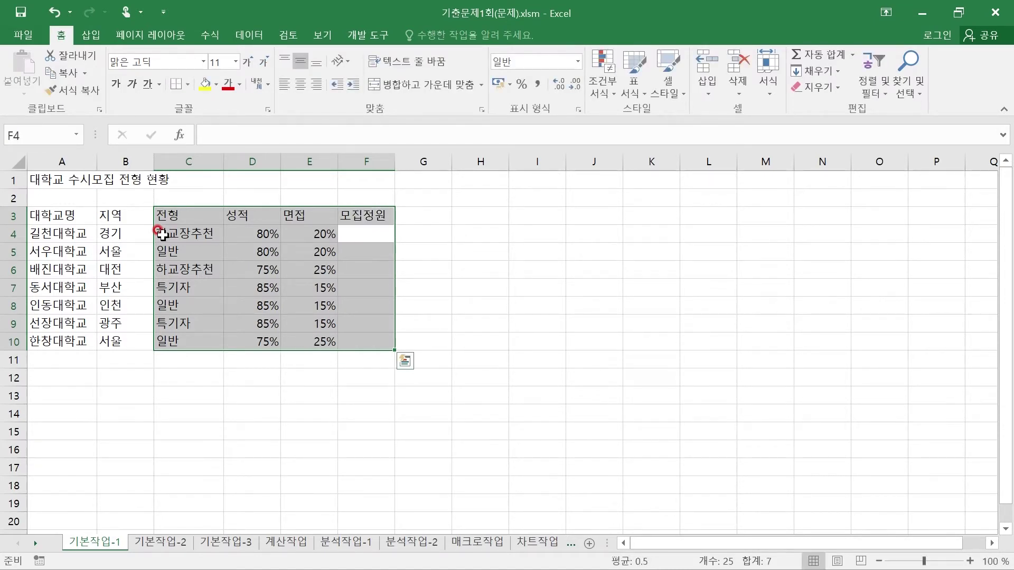
text(100)
key(Return)
text(120)
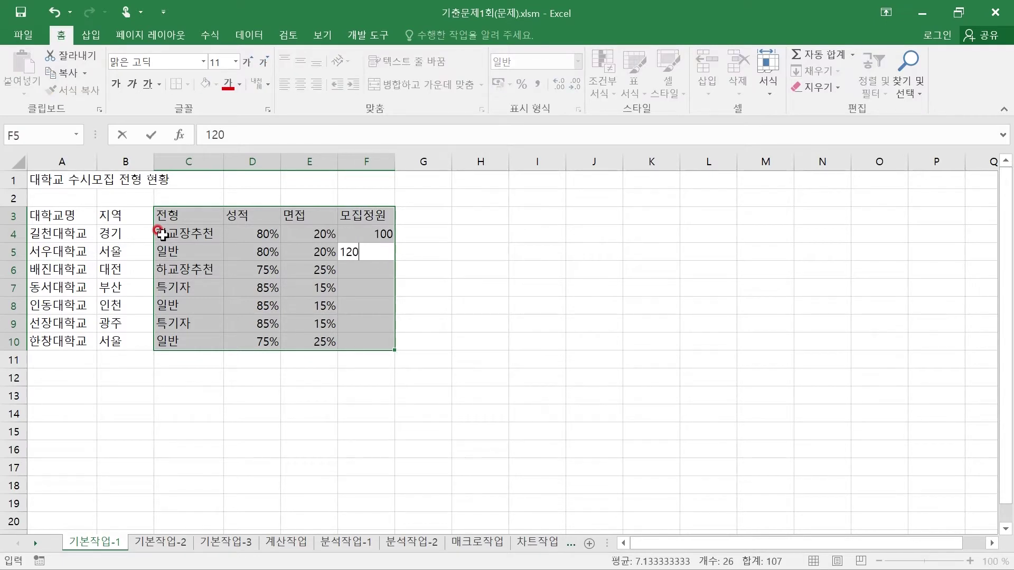
key(Return)
text(80)
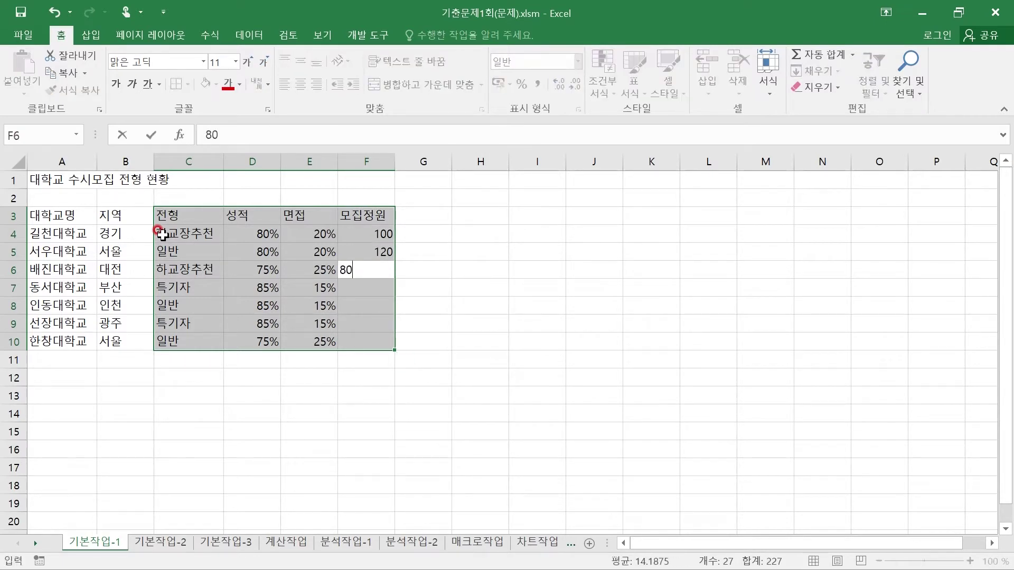
key(Return)
- Complete the 모집정원 column by entering 90, 150, 110 and 100 in F7:F10
text(90)
key(Return)
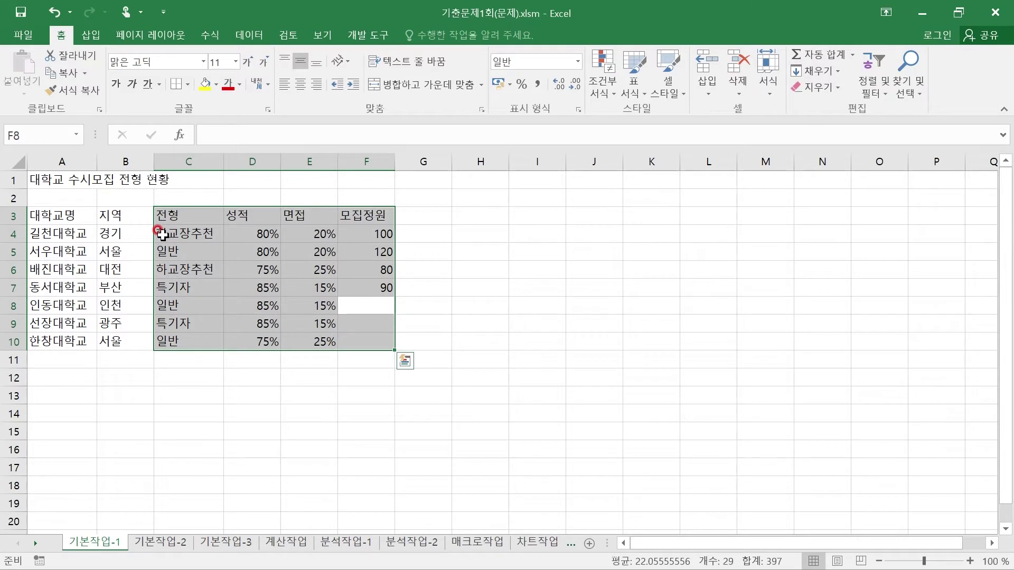
text(150)
key(Return)
text(110)
key(Return)
text(100)
key(Return)
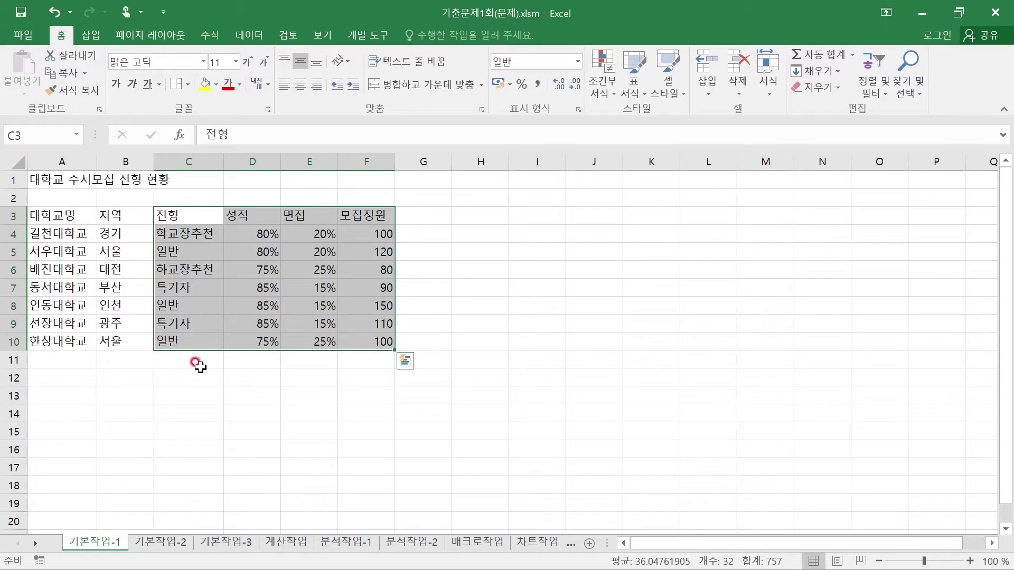
click(212, 393)
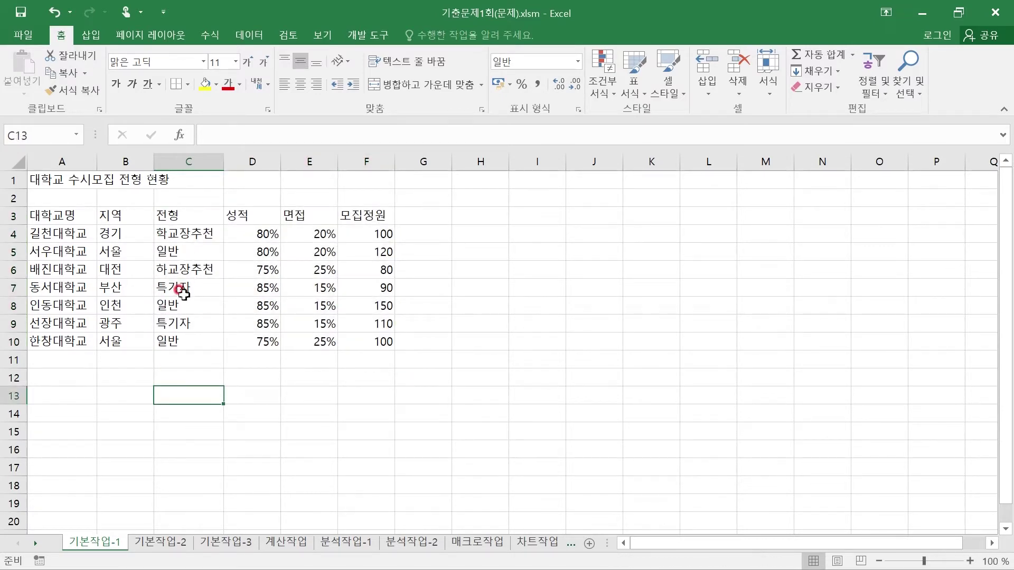
mouse_move(192, 234)
mouse_down()
mouse_move(175, 244)
mouse_move(192, 226)
mouse_move(175, 231)
mouse_up()
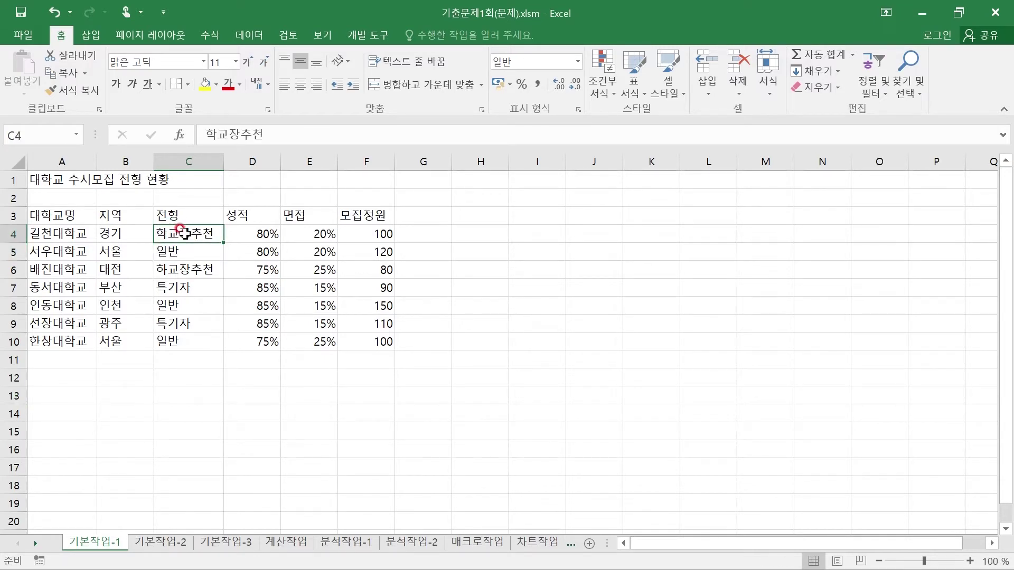
click(260, 233)
click(313, 231)
click(373, 231)
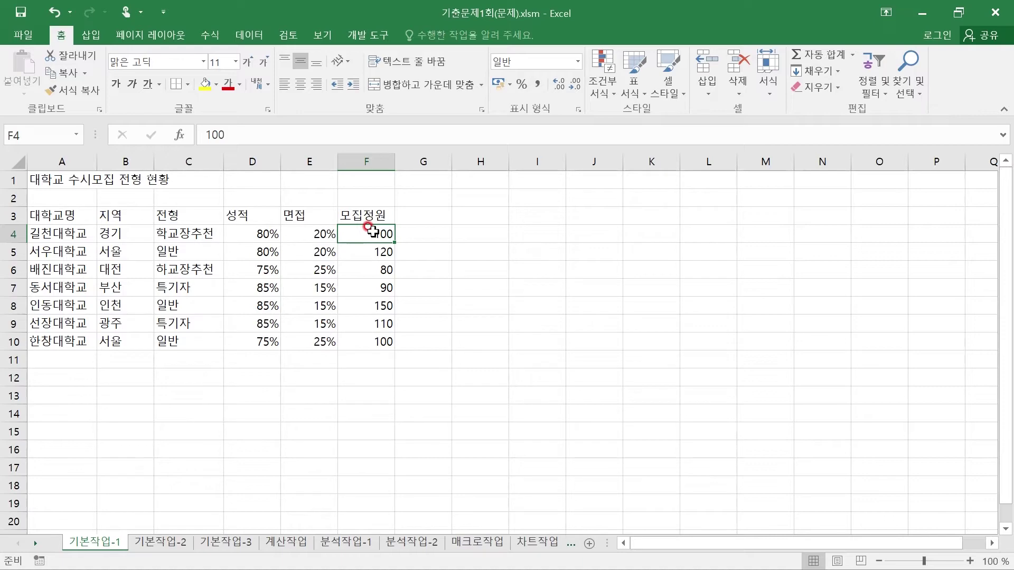
key(super)
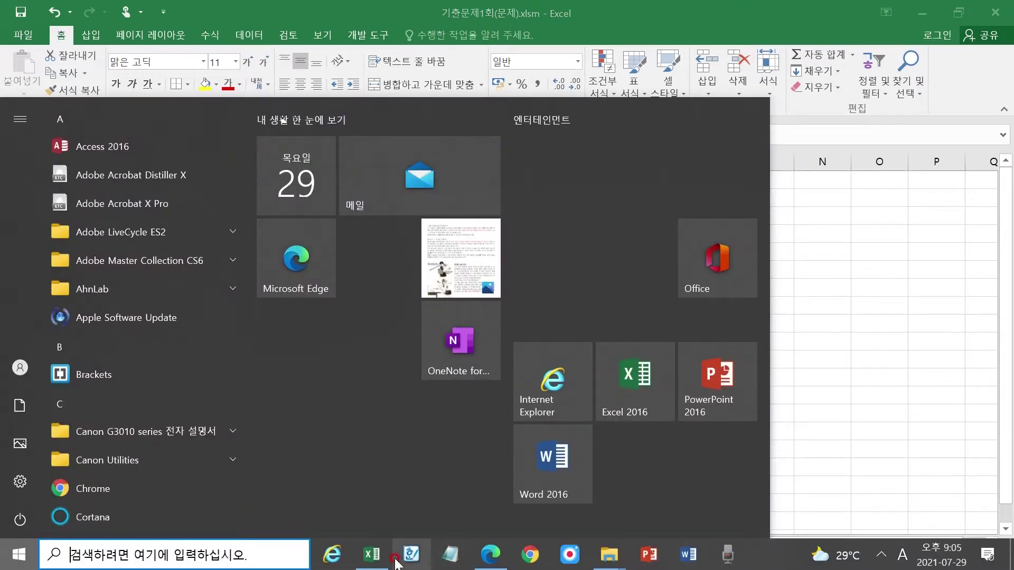
click(372, 558)
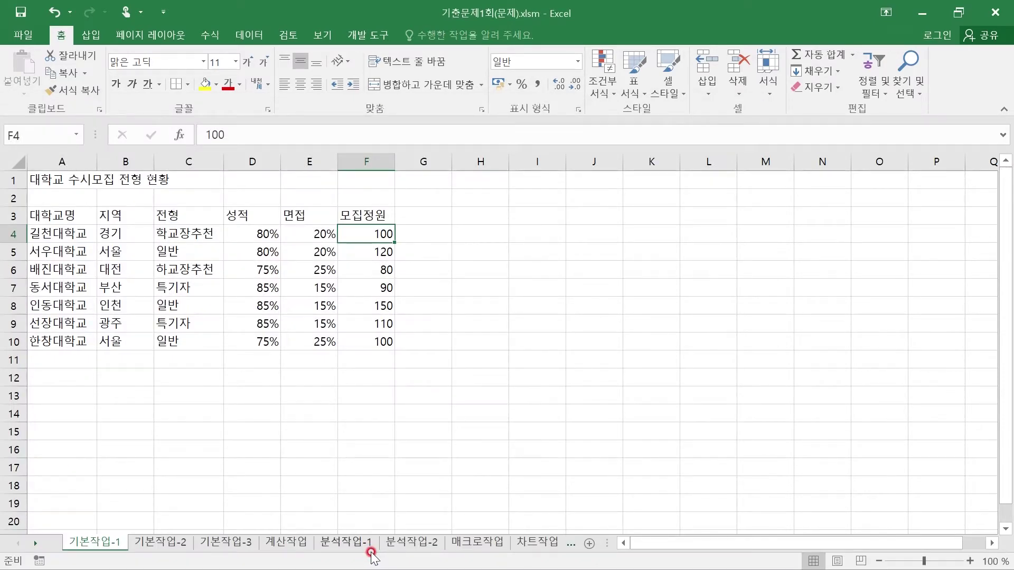
- Switch to the exam PDF in Microsoft Edge and read the five formatting instructions for the 기본작업-2 sheet
key(super)
click(489, 554)
scroll(316, 373, down, 3)
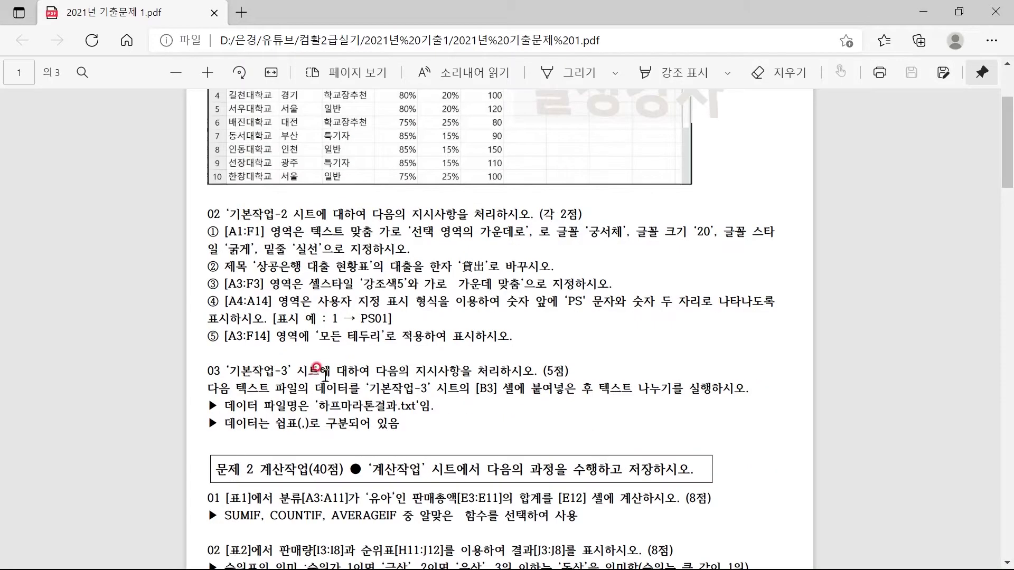
drag(416, 214, 507, 217)
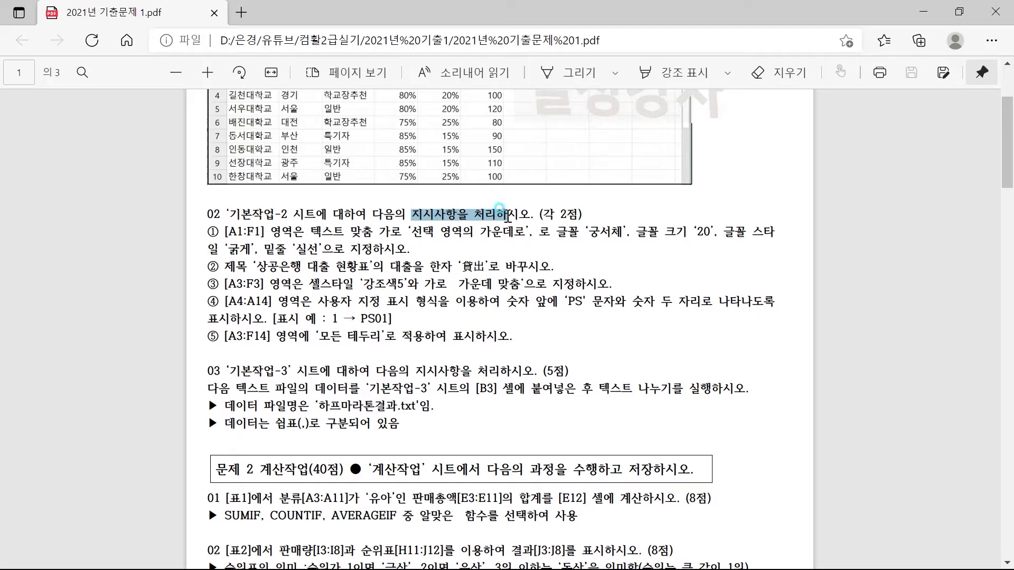
drag(283, 232, 513, 322)
click(570, 323)
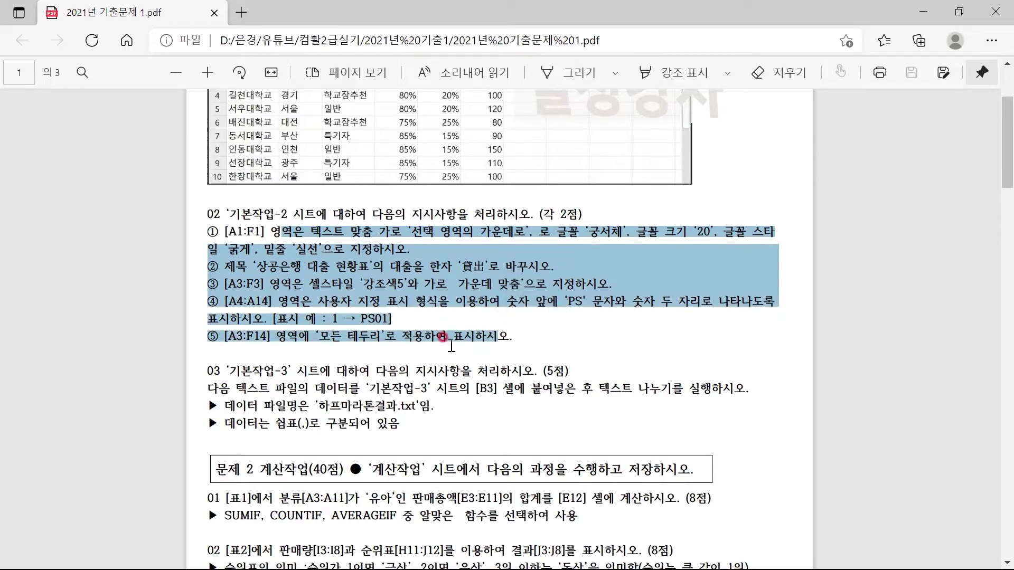
- Switch back to Excel and merge and center the title range A1:F1 on the 기본작업-2 sheet
key(super)
click(373, 553)
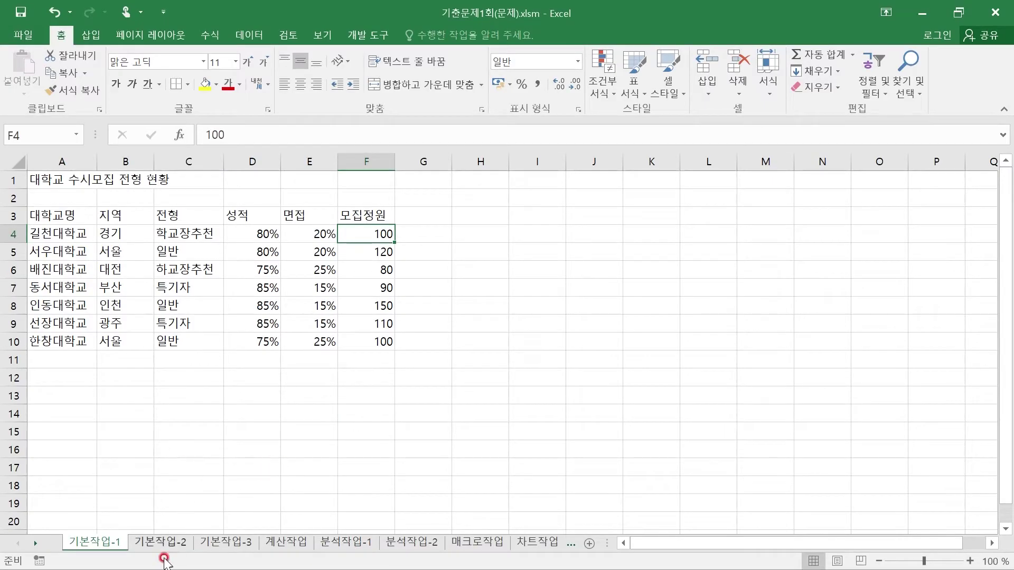
click(168, 542)
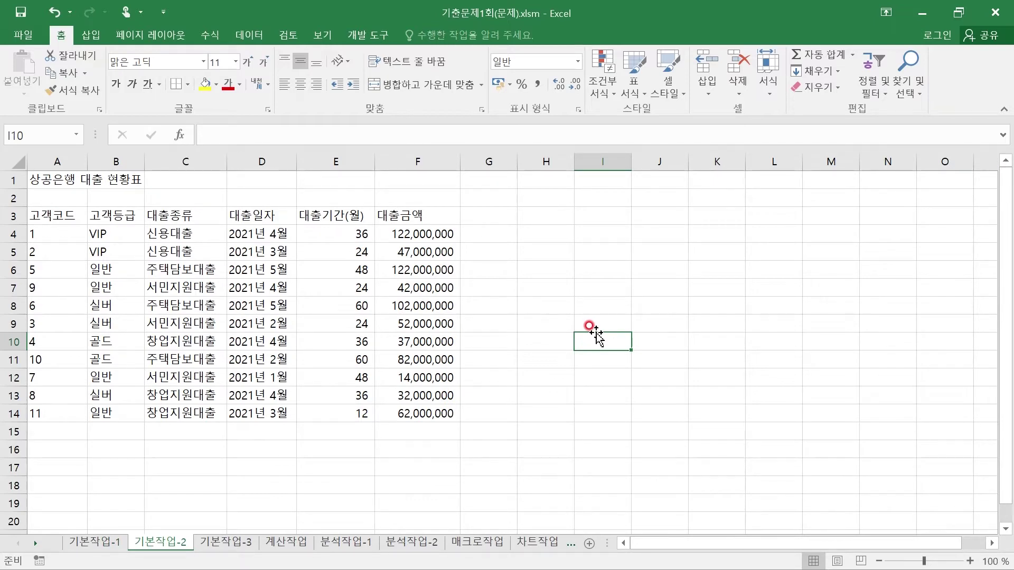
click(57, 180)
drag(57, 180, 418, 181)
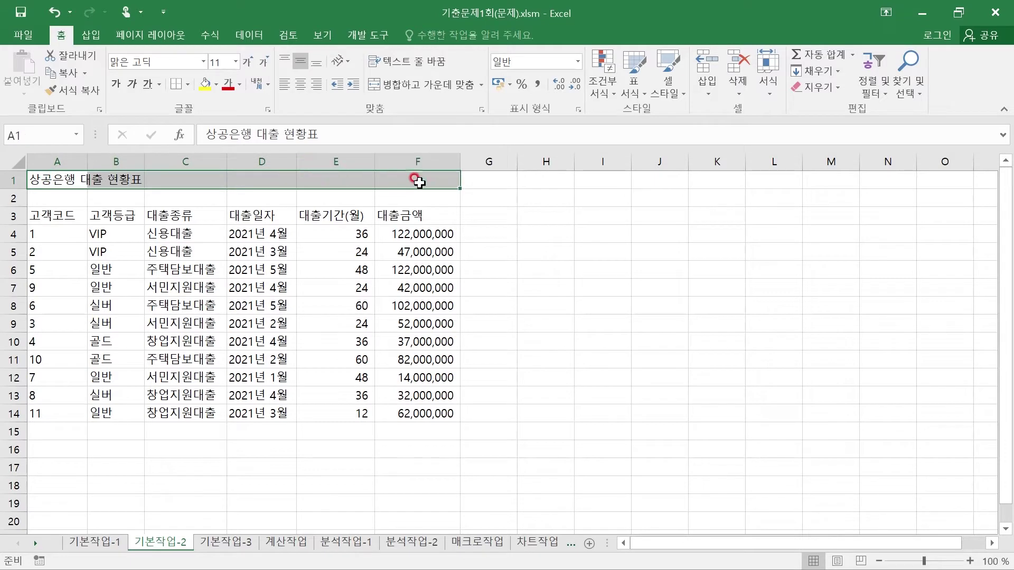
click(427, 86)
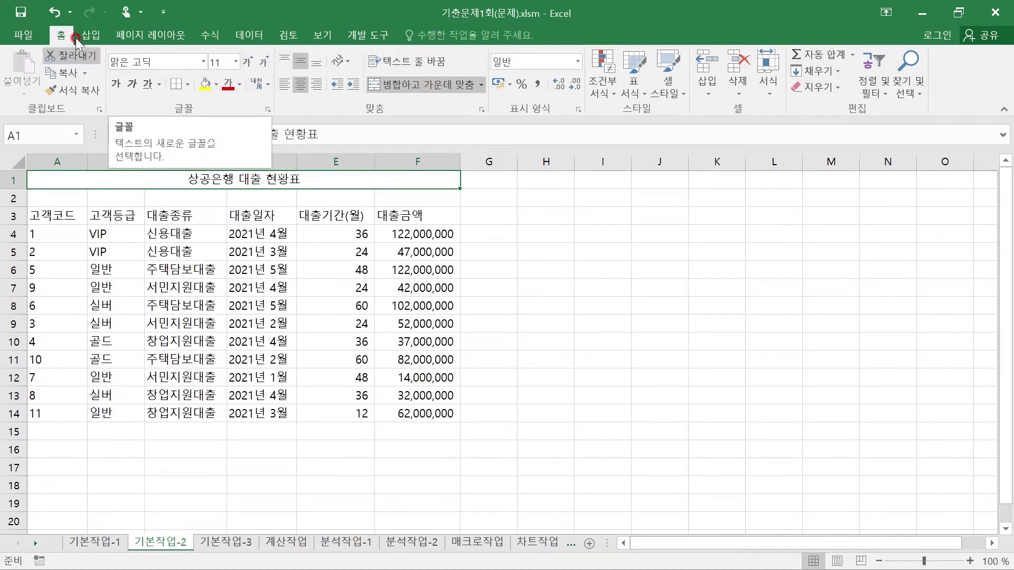
- Set the font of the merged title 상공은행 대출 현황표 to 궁서
click(151, 62)
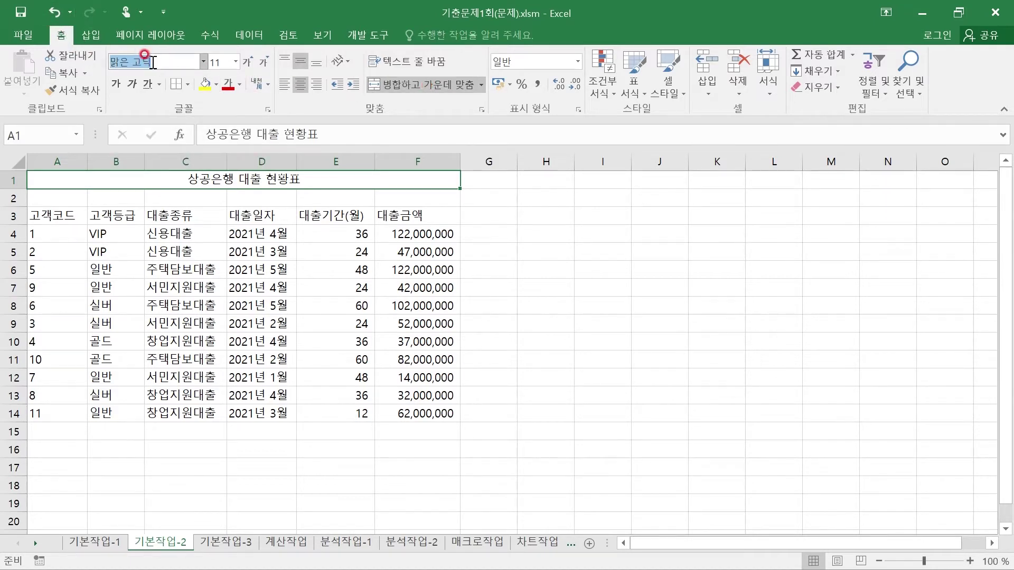
text(궁서)
key(Return)
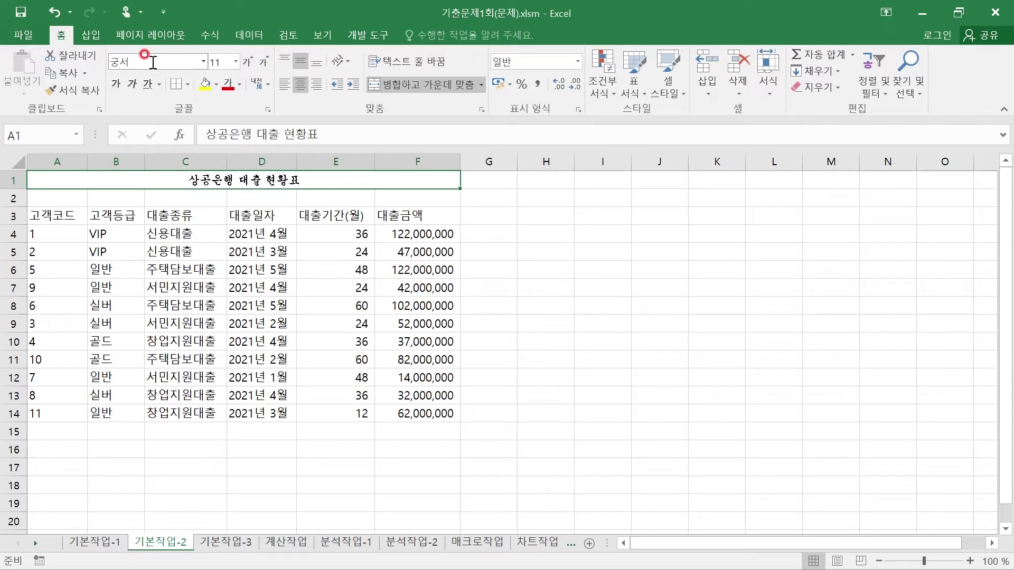
- Change the font of the merged title in A1:F1 to 궁서체
click(153, 63)
click(153, 63)
text(체)
key(Return)
click(153, 62)
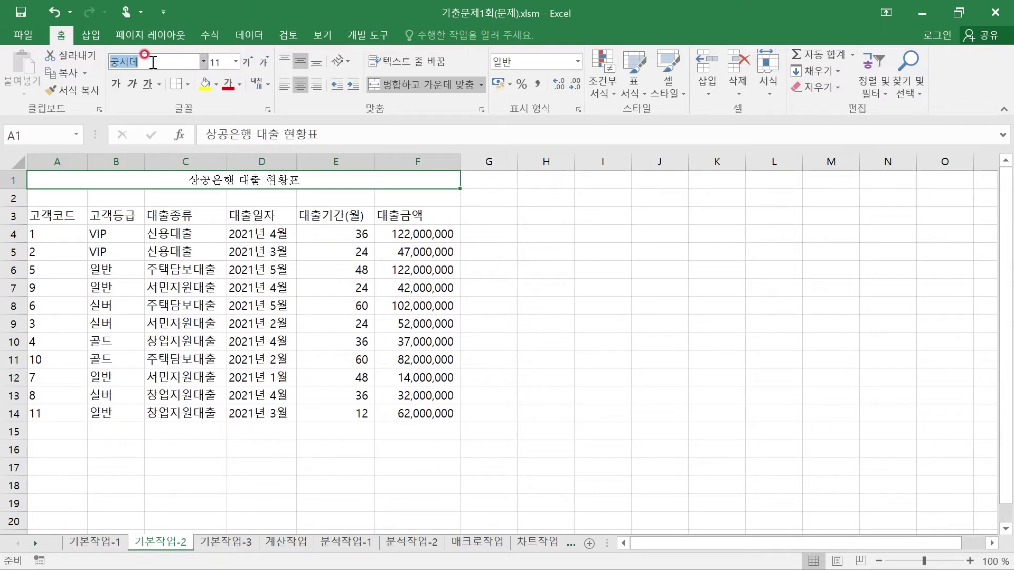
text(궁서체)
key(Return)
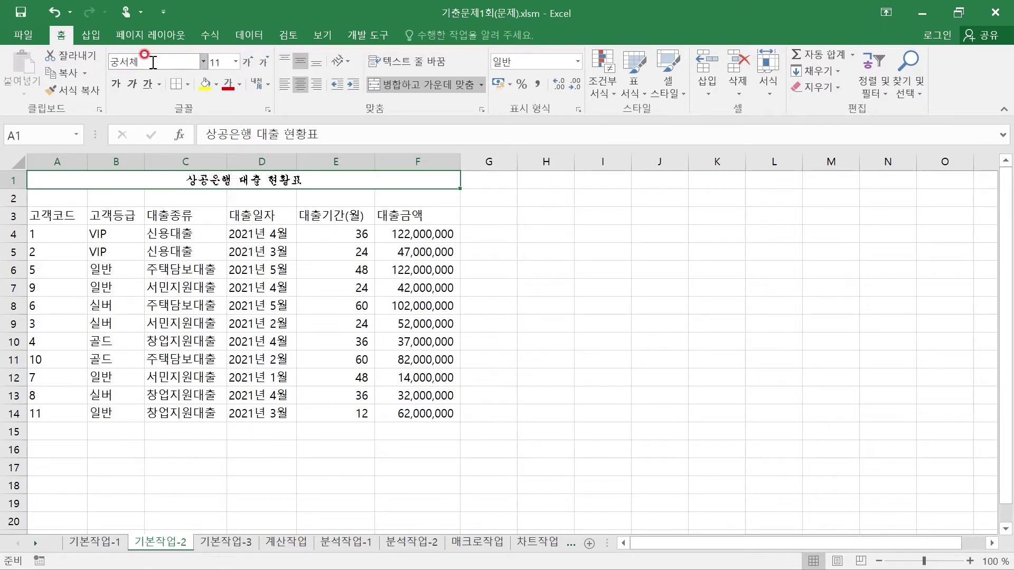
- Set the title's font size to 20 and make it bold
click(223, 62)
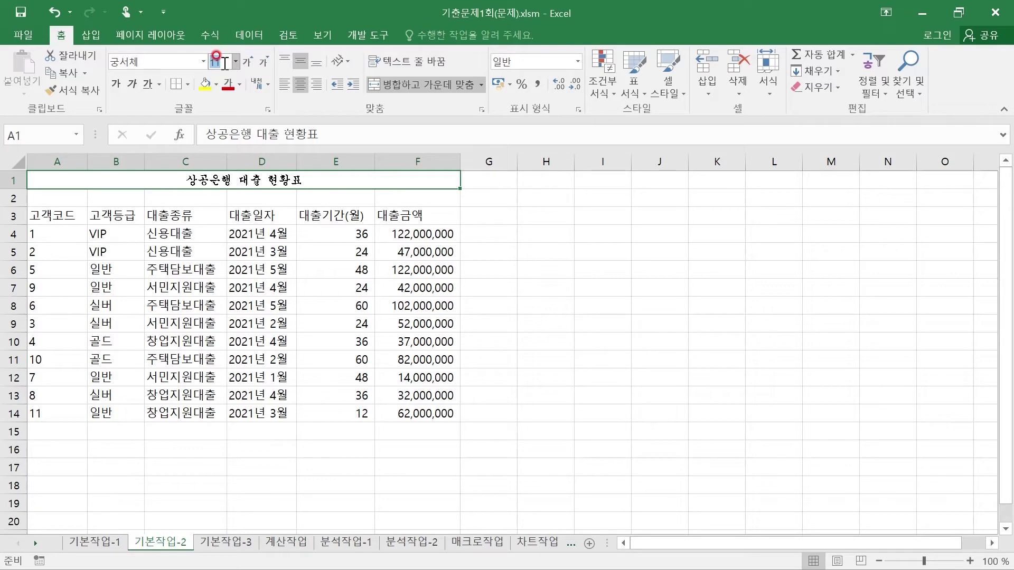
text(20)
key(Return)
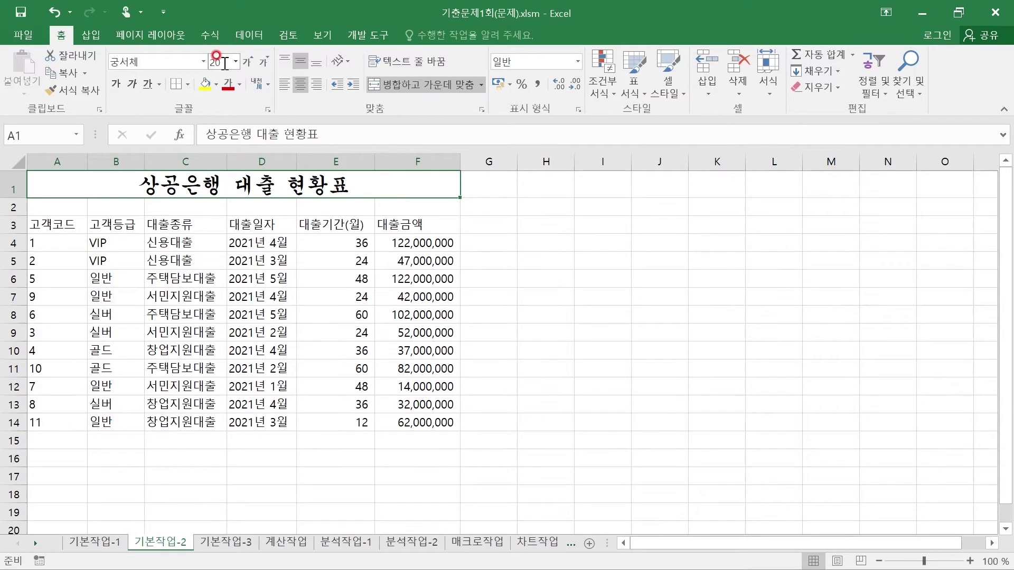
click(115, 83)
click(132, 86)
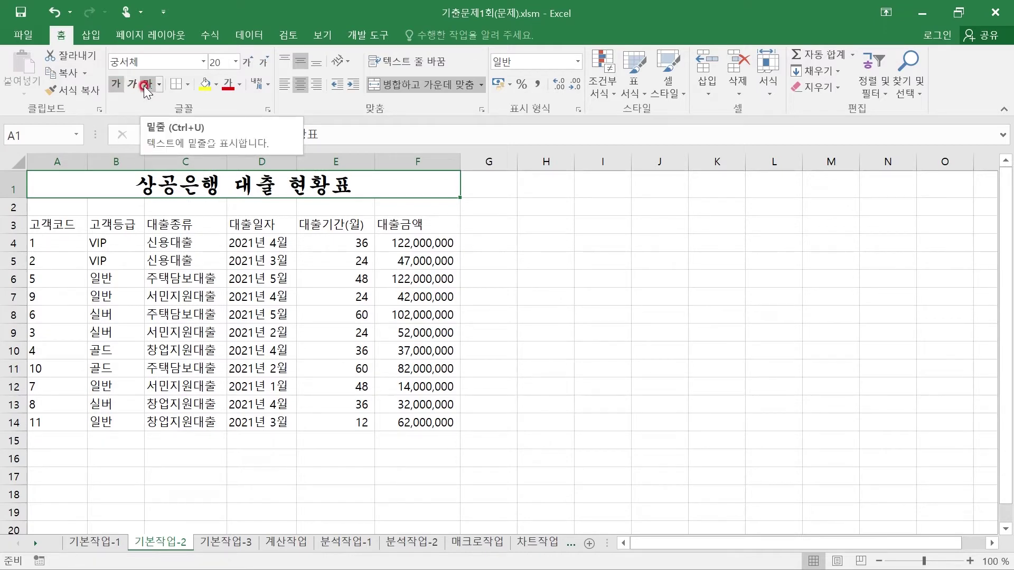
- Try to apply a single underline to the title in A1:F1
click(146, 87)
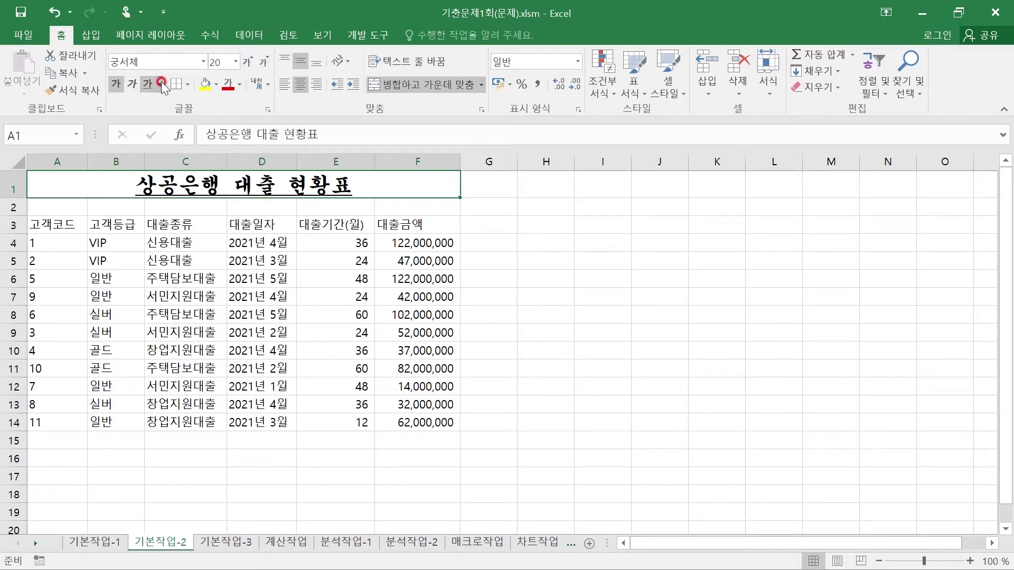
click(161, 84)
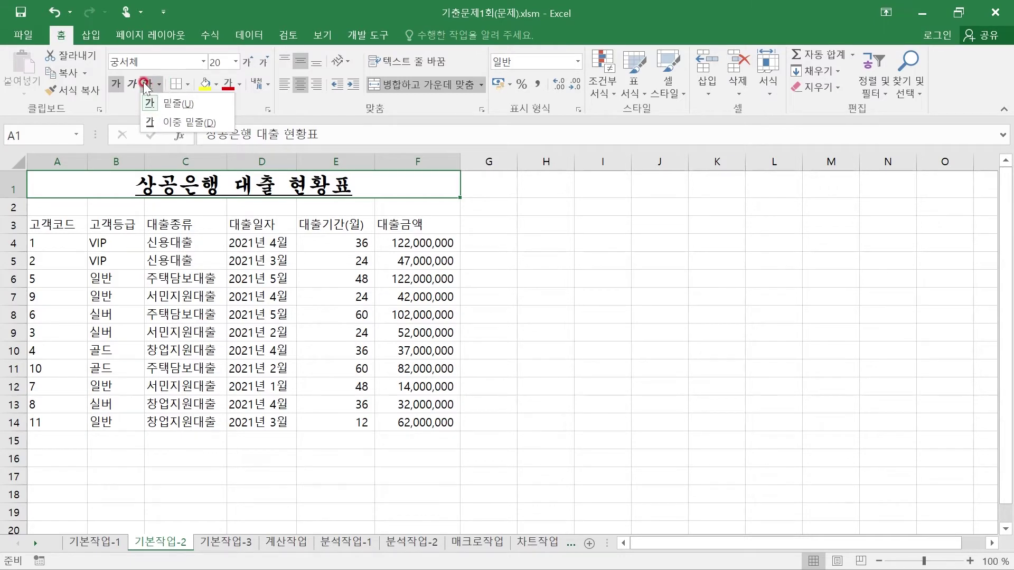
click(174, 103)
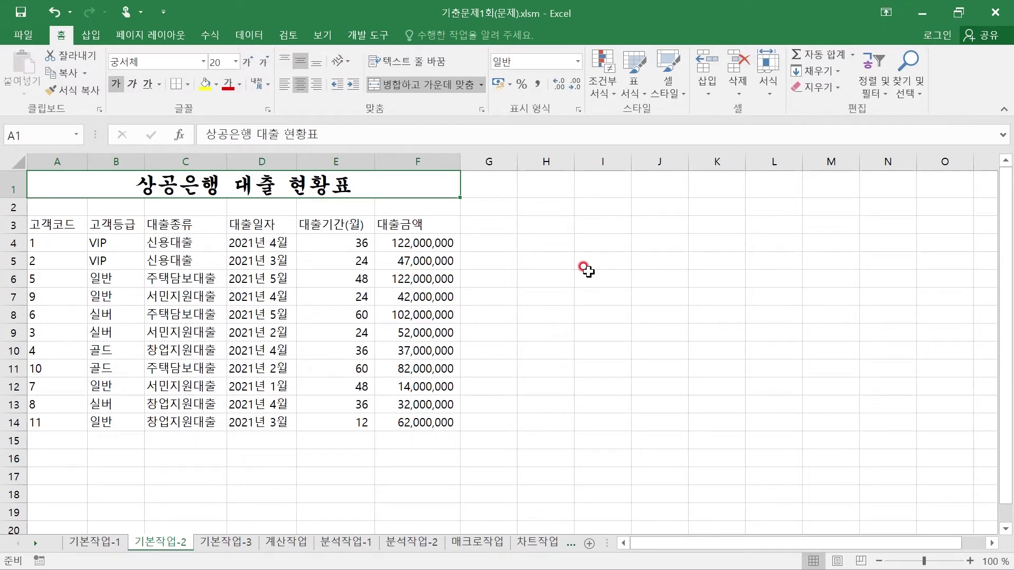
- Convert the word 대출 in the A1 title to the Hanja 貸出, using the 漢字 input format
double_click(247, 185)
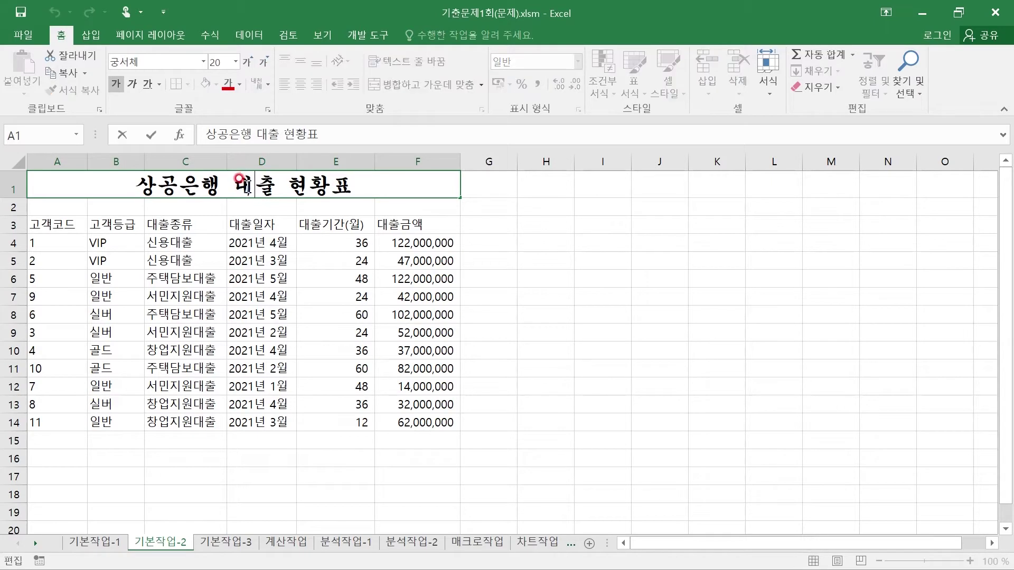
click(544, 219)
click(259, 182)
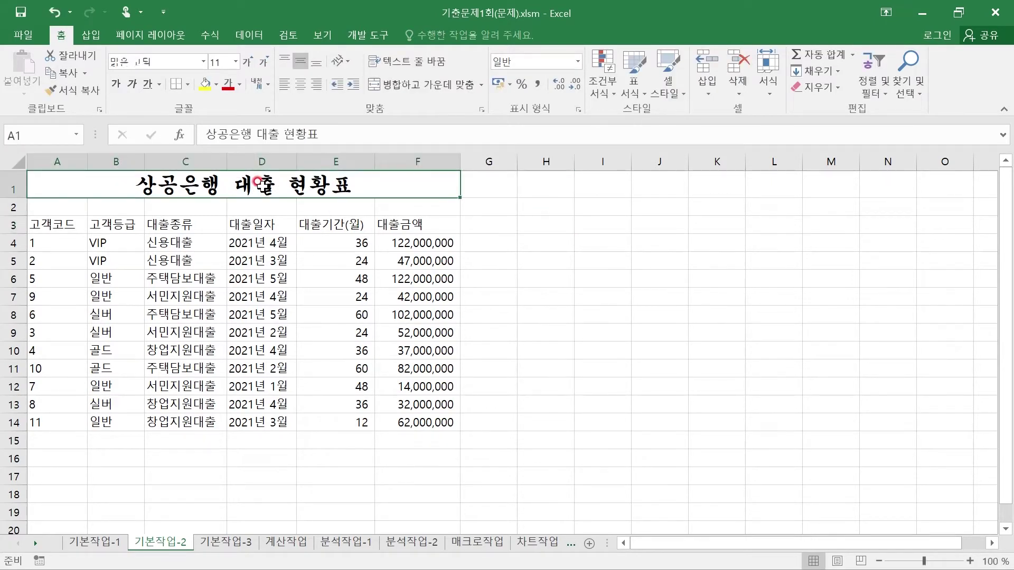
double_click(259, 182)
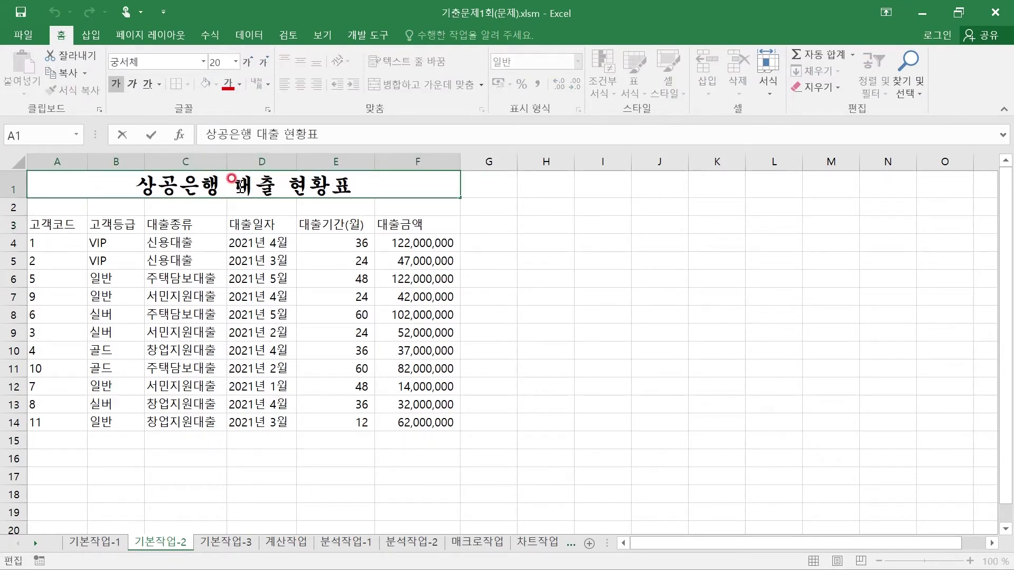
drag(234, 182, 270, 182)
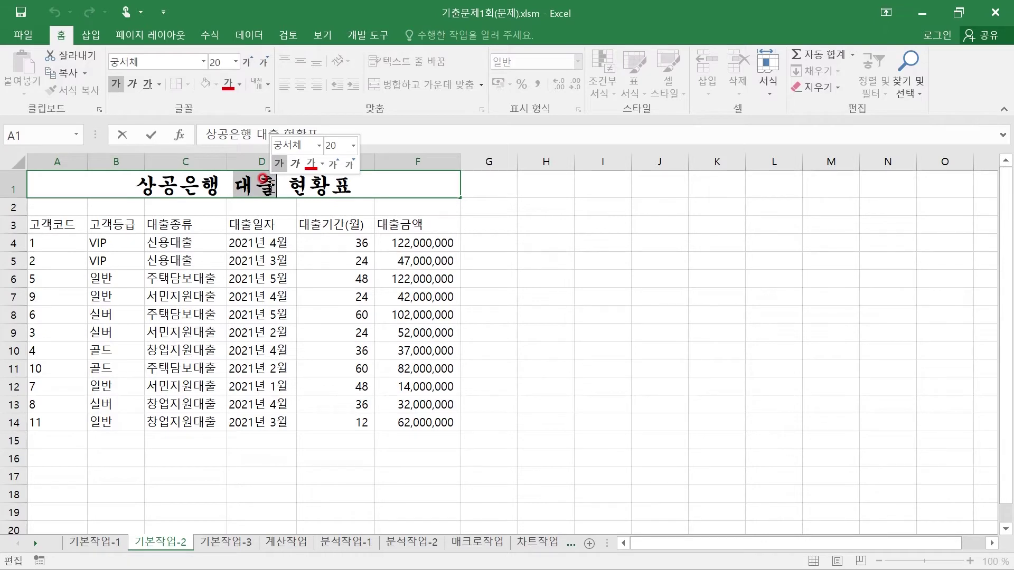
key(Hangul_Hanja)
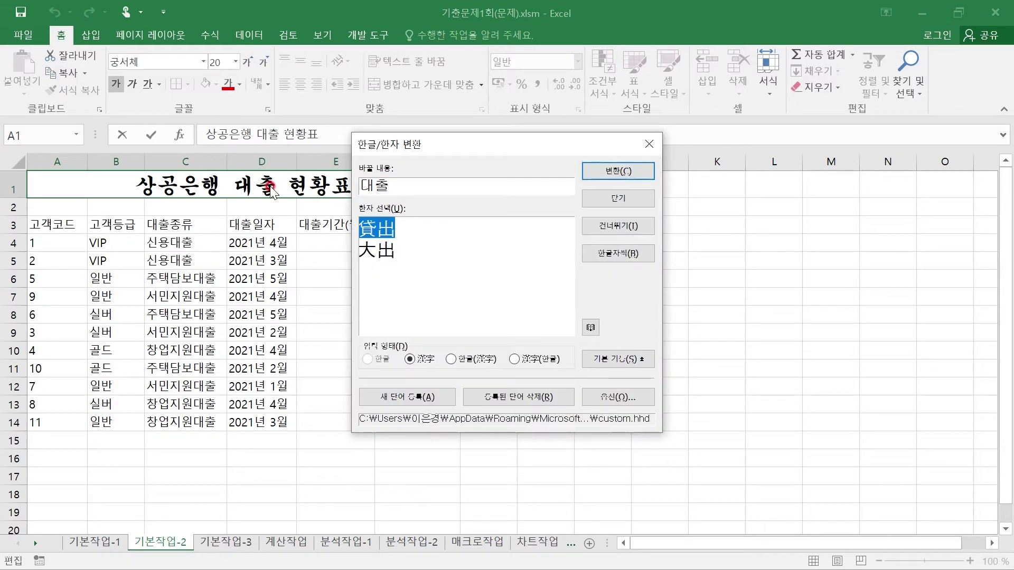
click(375, 249)
click(378, 230)
click(418, 361)
click(608, 174)
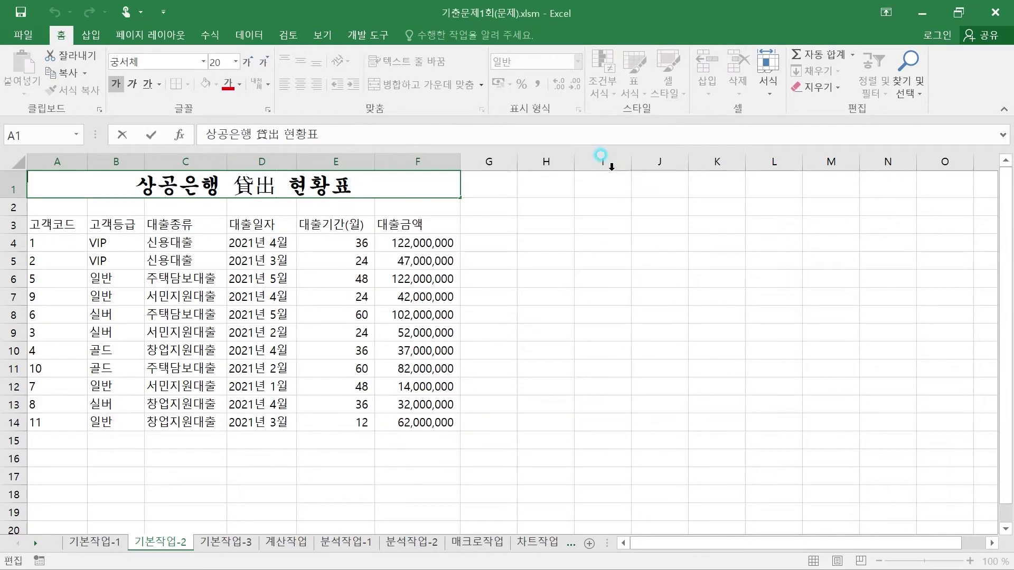
click(582, 263)
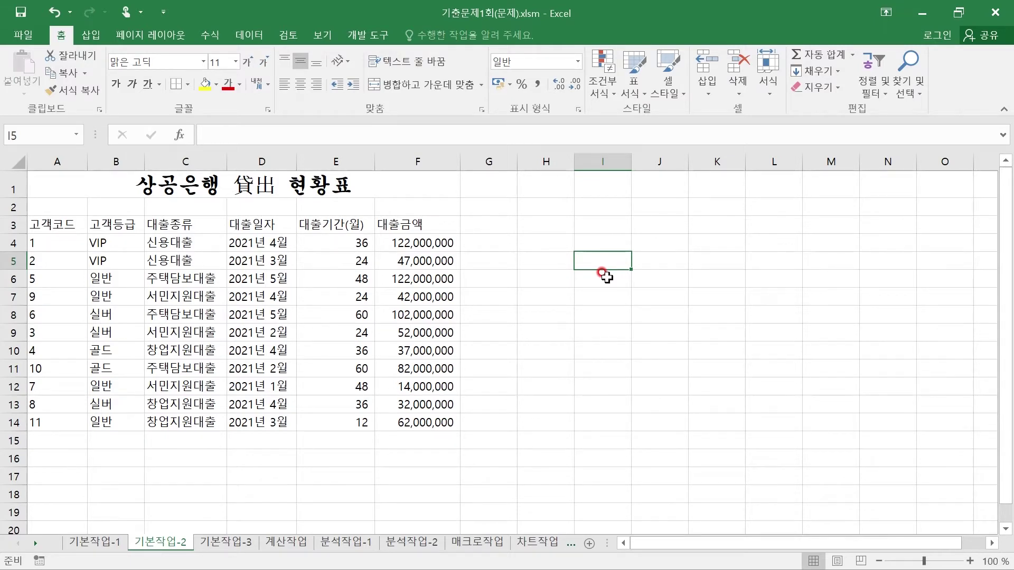
- Apply the cell style 강조색5 to the header row A3:F3
drag(42, 221, 422, 227)
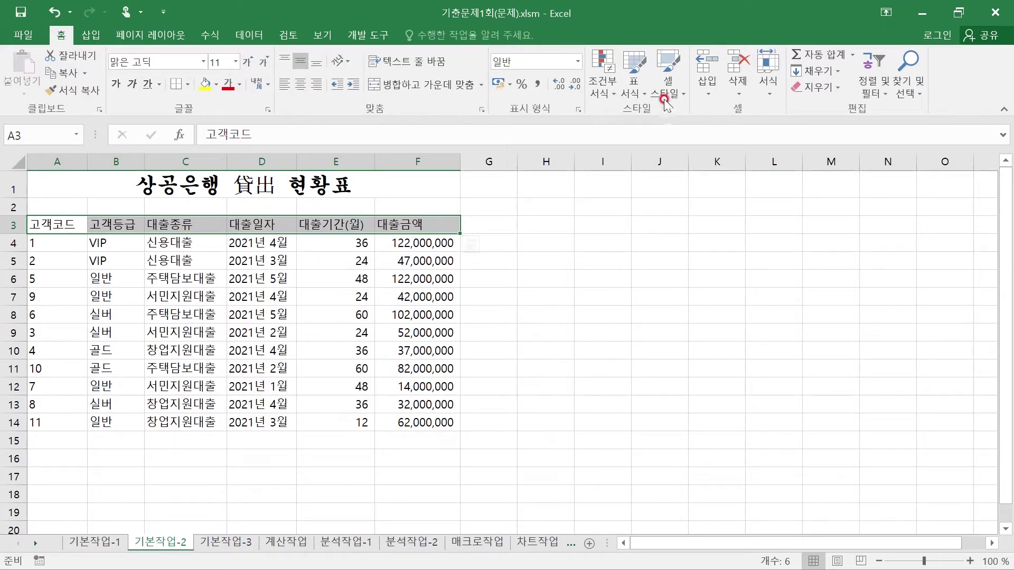
click(681, 88)
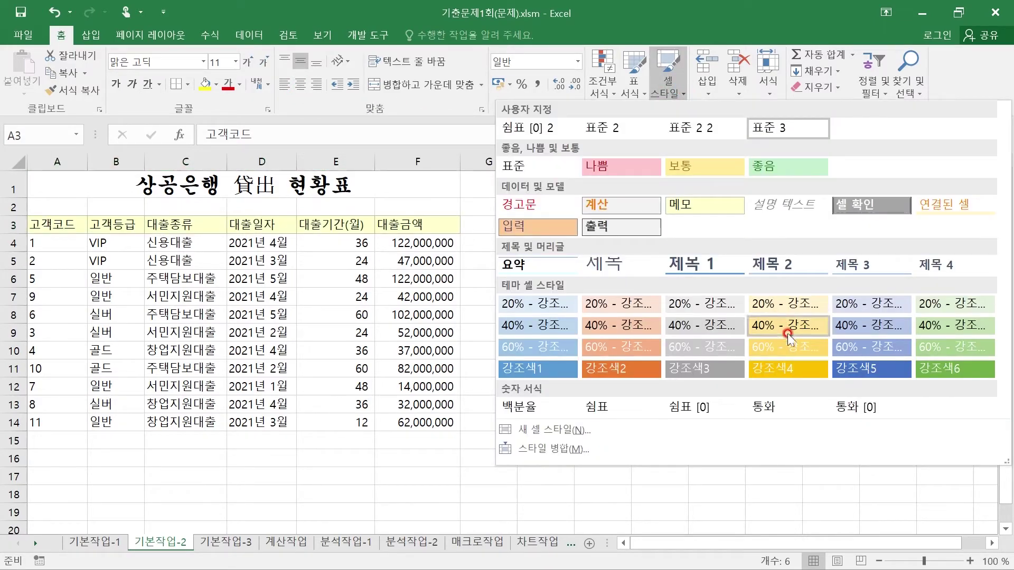
click(870, 370)
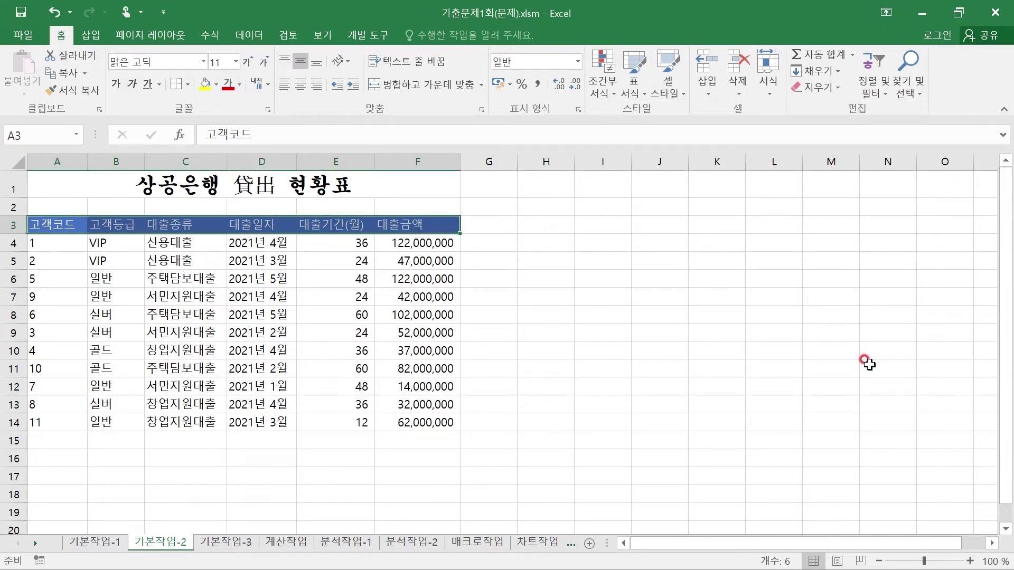
click(613, 332)
- Open the custom number format settings for the 고객코드 column, range A3:A14
click(48, 224)
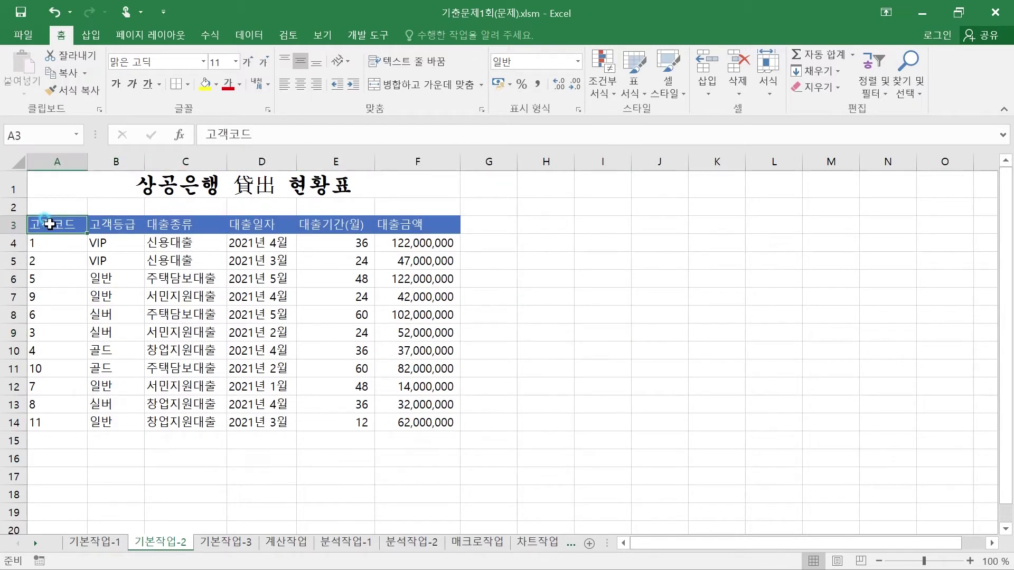
drag(50, 225, 65, 424)
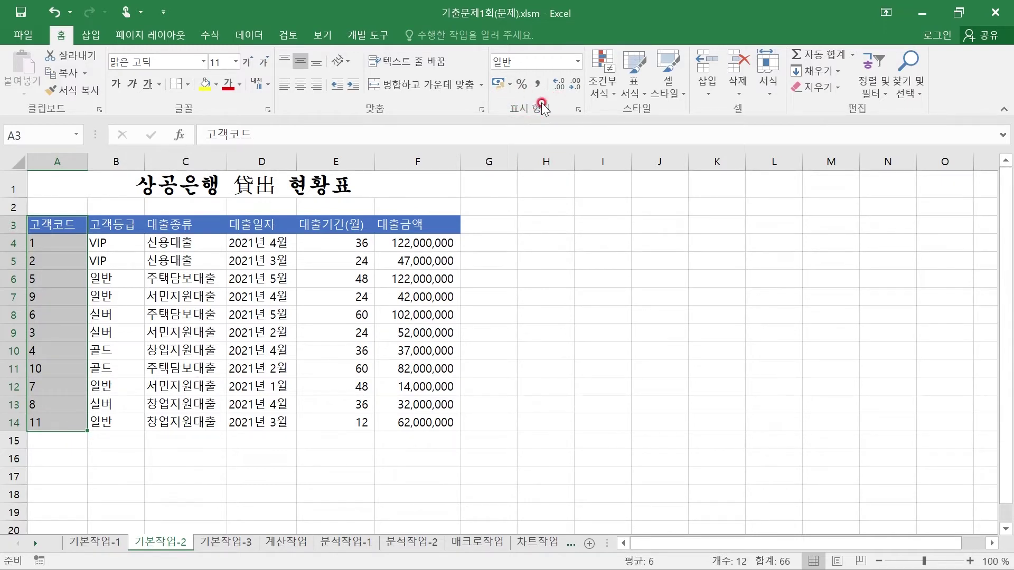
click(582, 109)
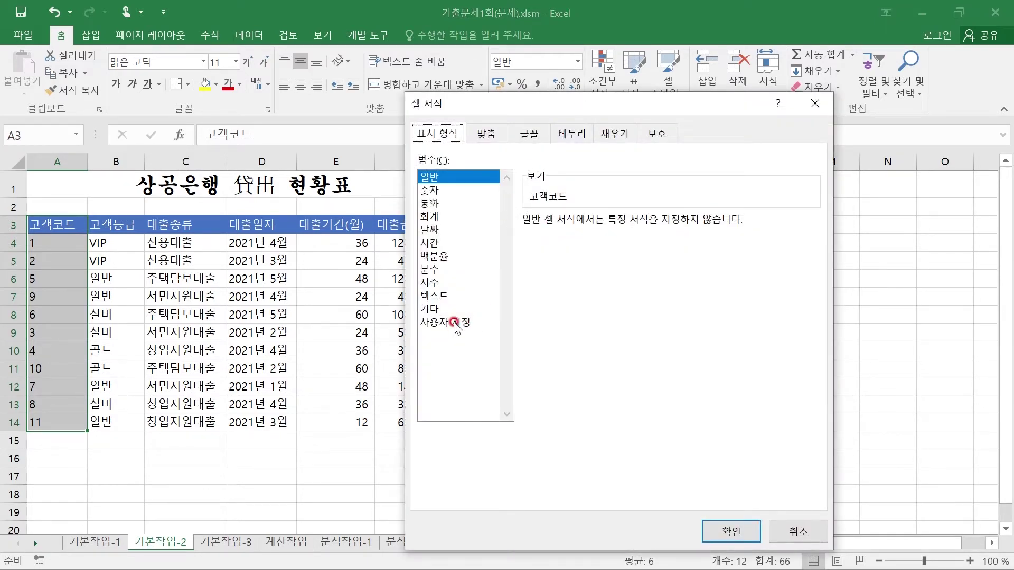
click(456, 323)
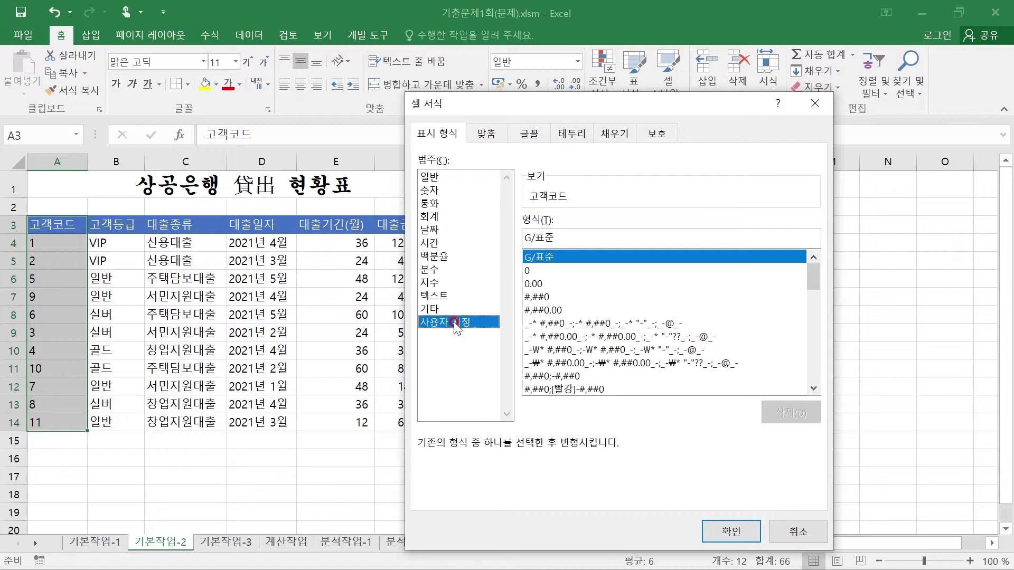
click(547, 297)
key(Down)
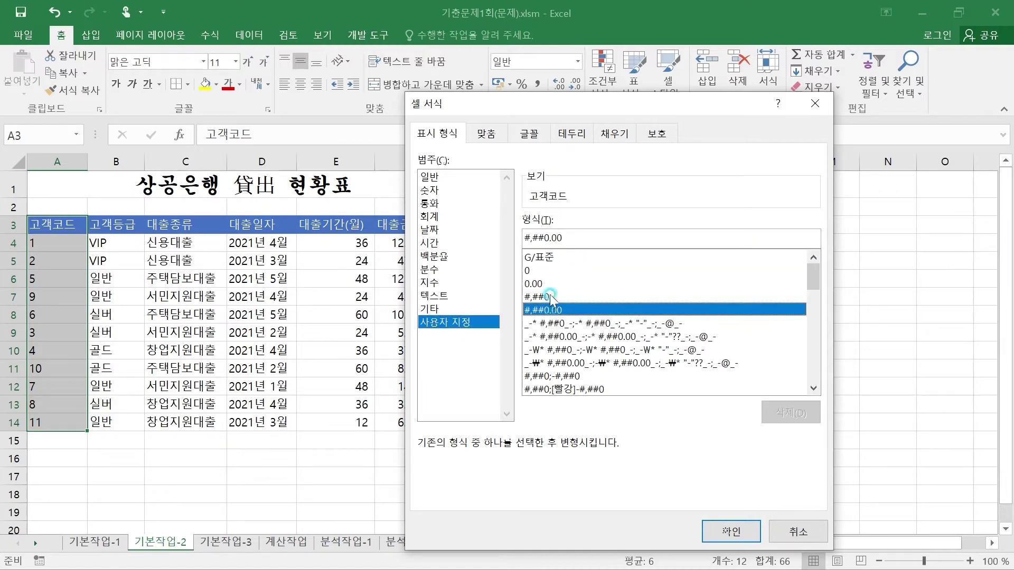
drag(587, 238, 493, 234)
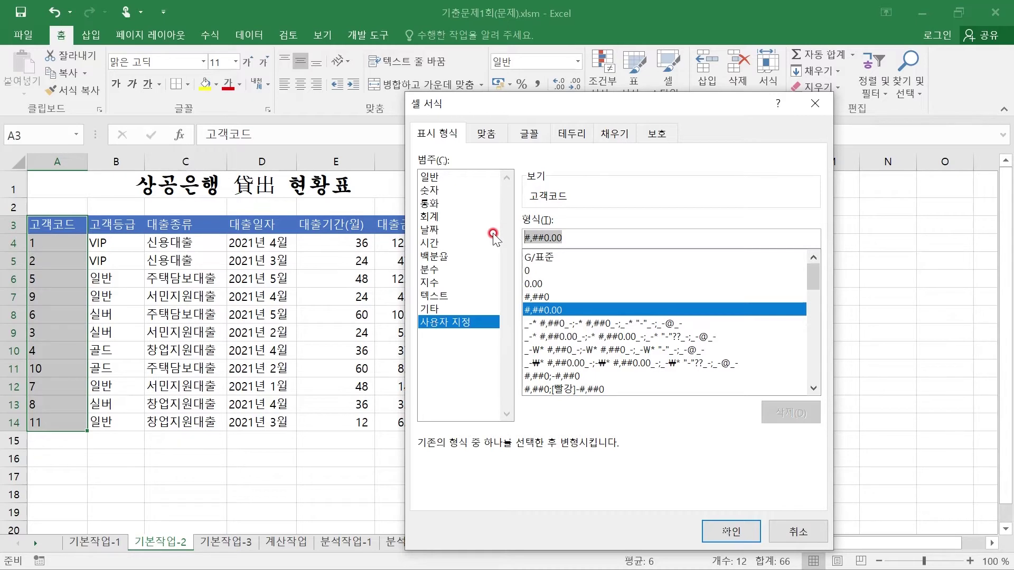
- Switch to the exam PDF in Microsoft Edge, check the display example for the PS customer code format, and return to Excel
key(super)
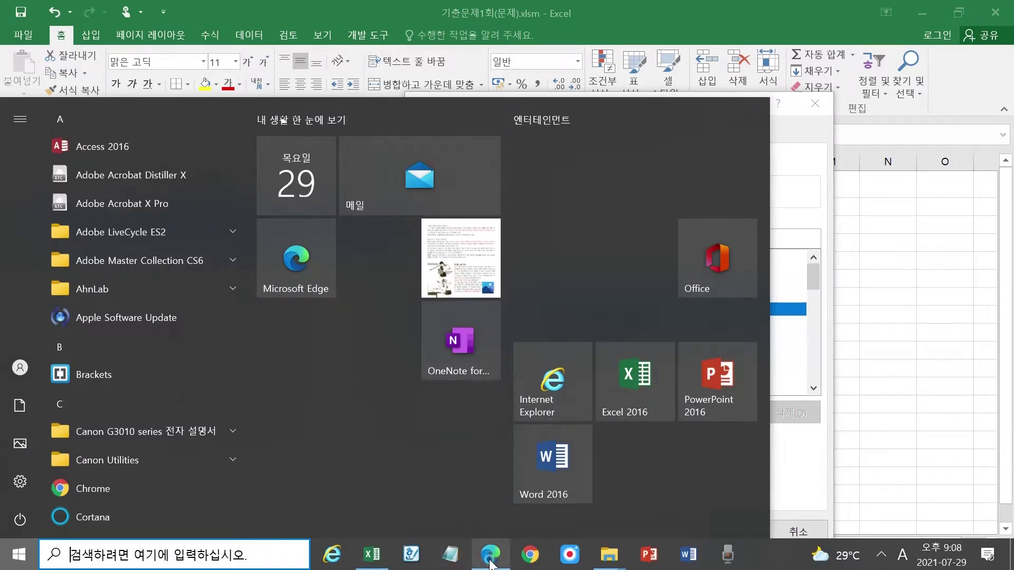
click(483, 557)
click(378, 312)
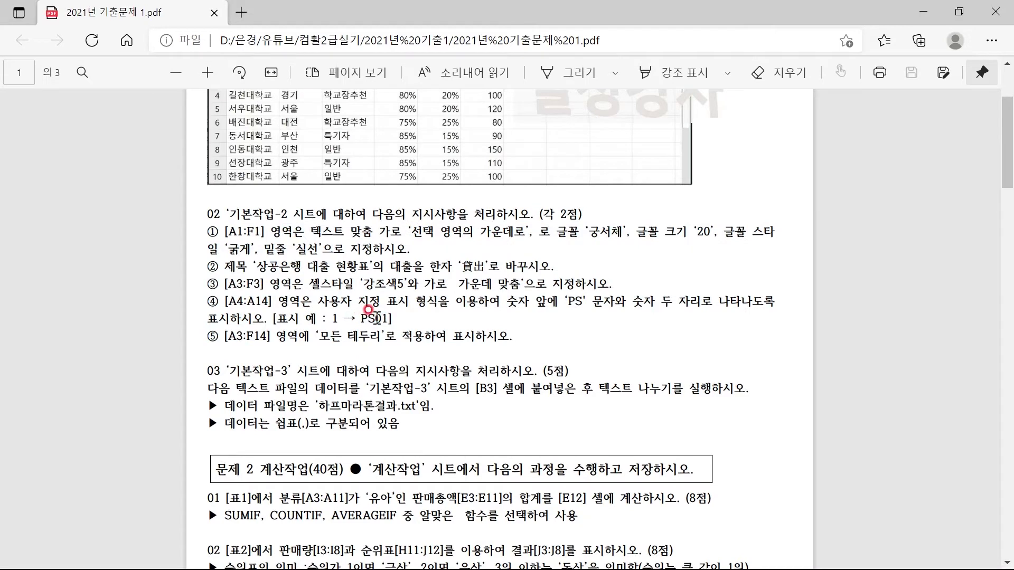
drag(381, 319, 390, 319)
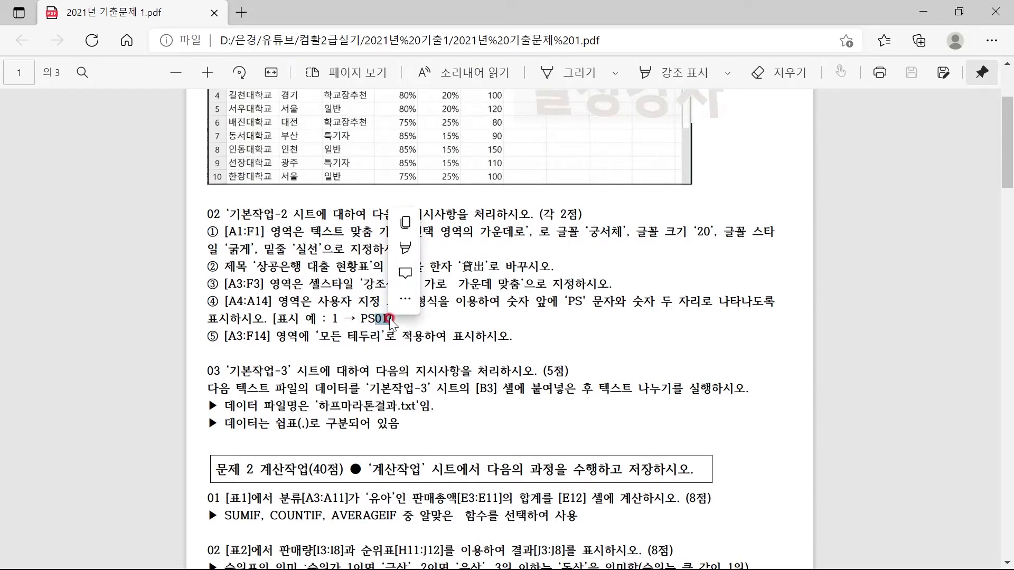
key(super)
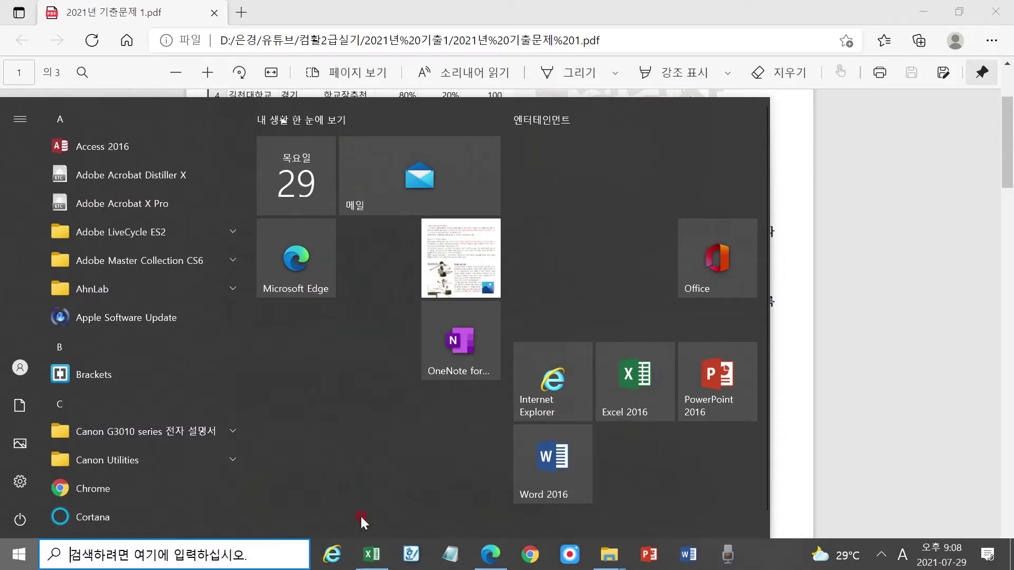
click(371, 557)
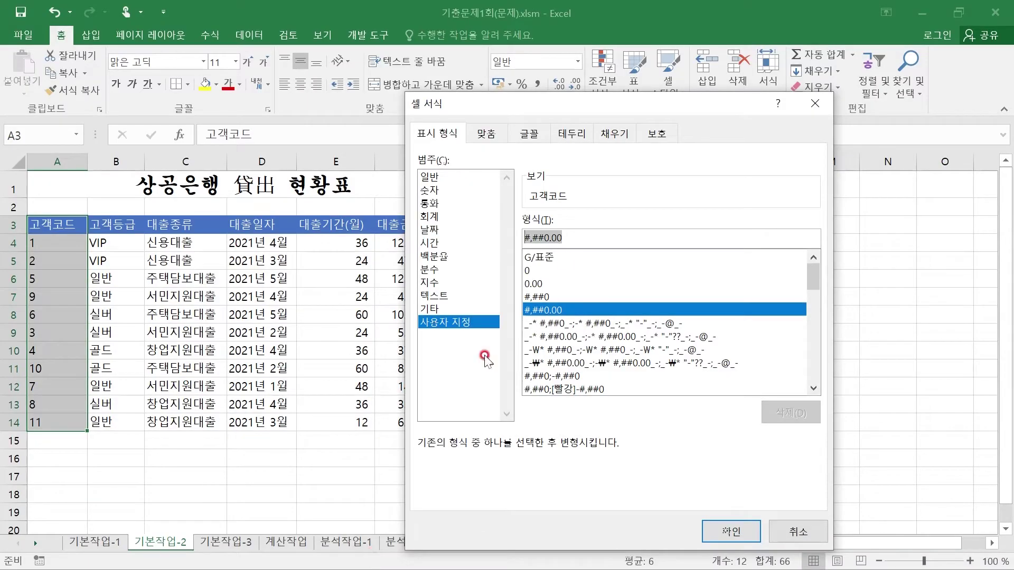
- Apply the custom number format "PS"00 to the 고객코드 cells A3:A14
text(00)
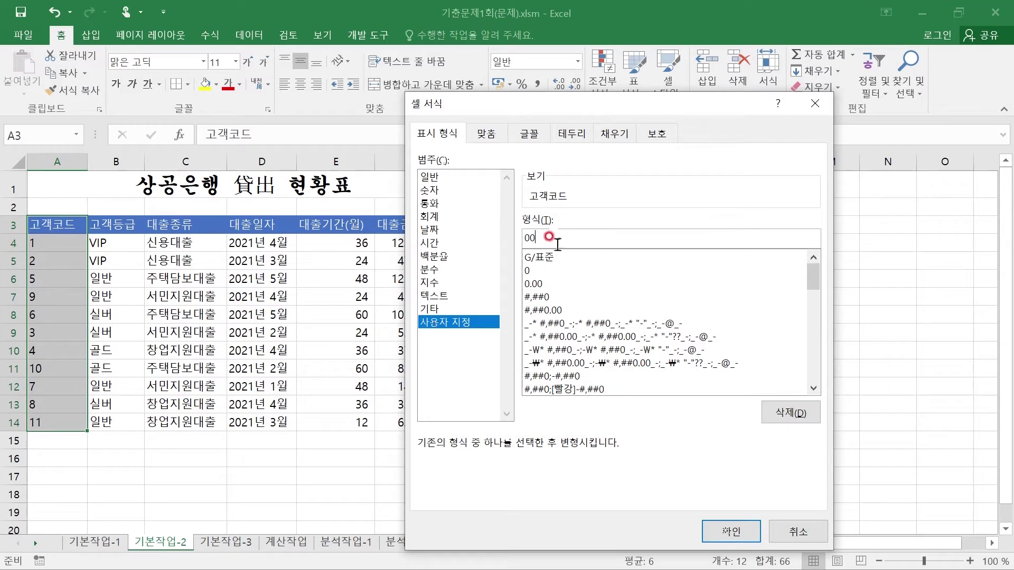
click(524, 237)
text("ㅔP)
key(BackSpace)
key(BackSpace)
text(ps)
key(BackSpace)
key(BackSpace)
text(PS")
click(742, 529)
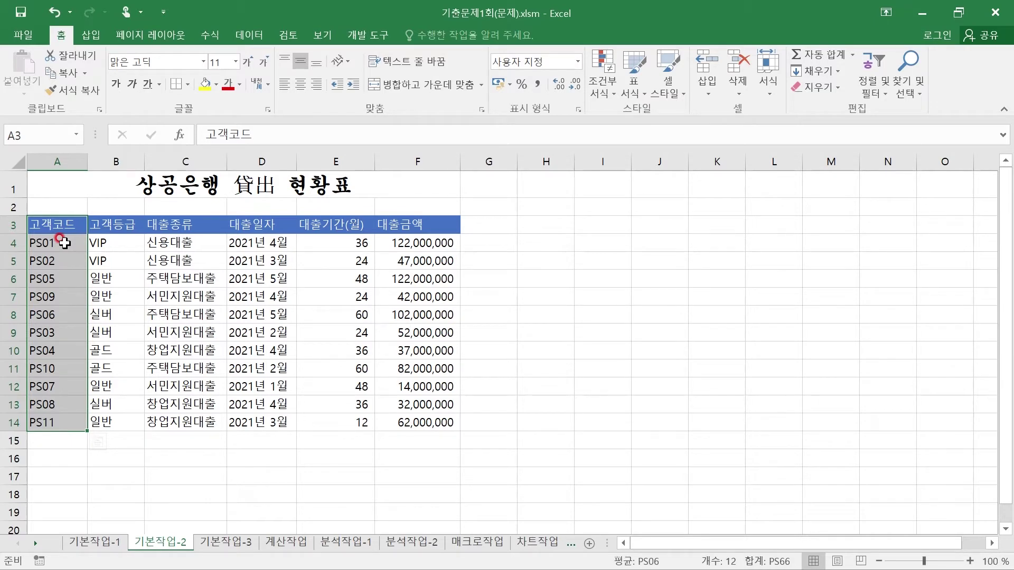
- Apply all borders (모든 테두리) to the loan table range A3:F14
drag(50, 222, 420, 413)
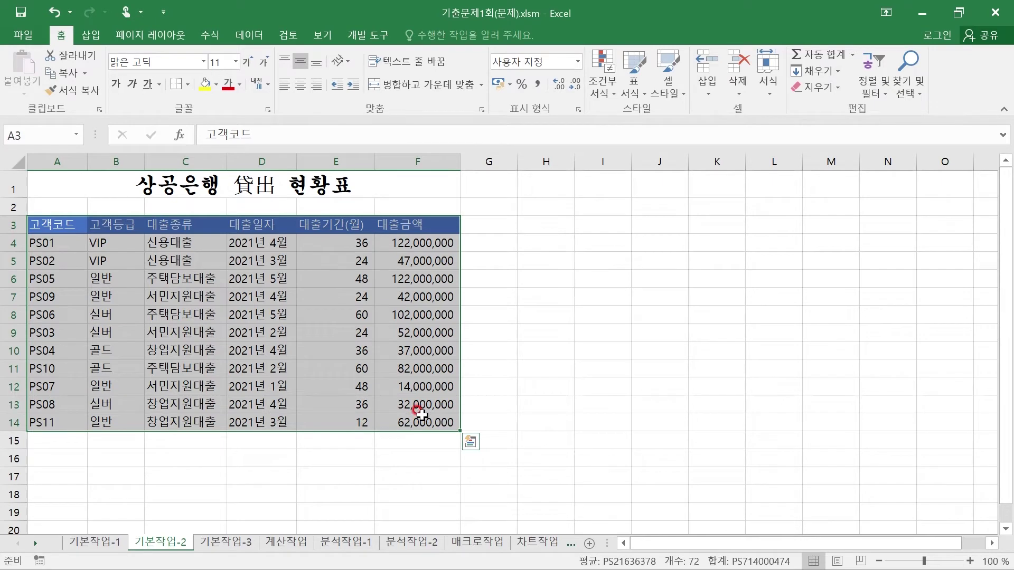
click(61, 35)
click(186, 111)
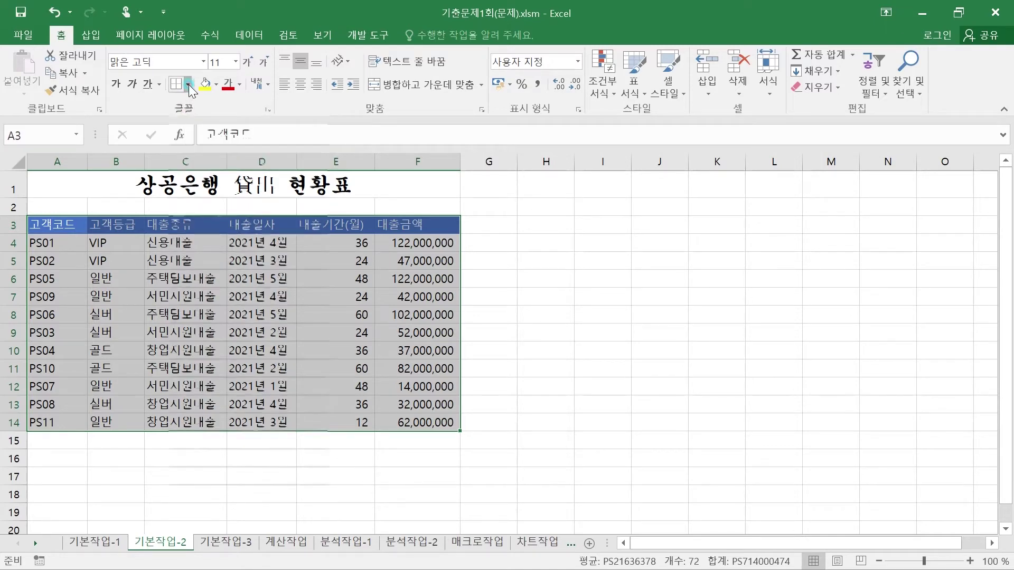
click(189, 85)
click(203, 218)
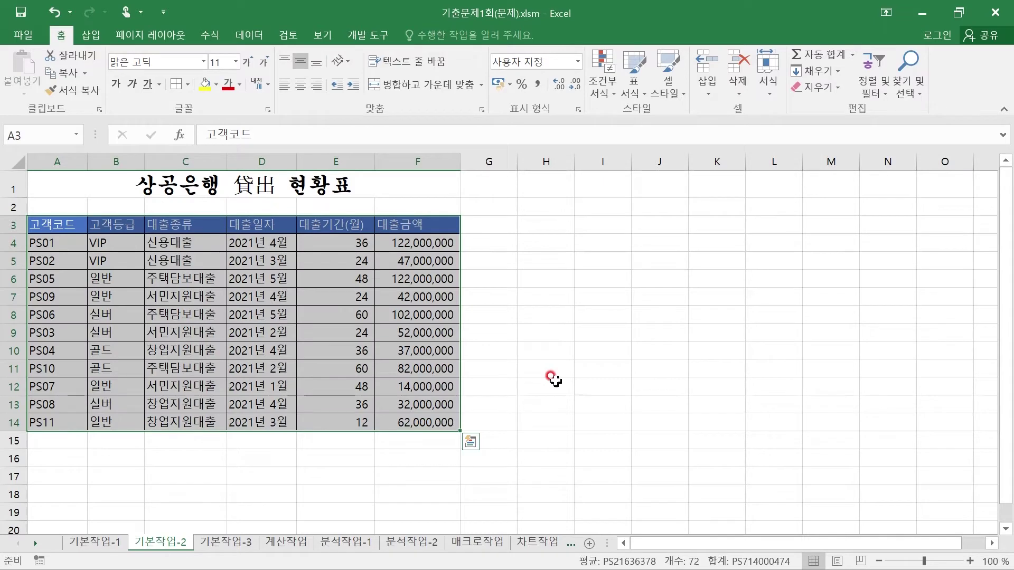
click(576, 387)
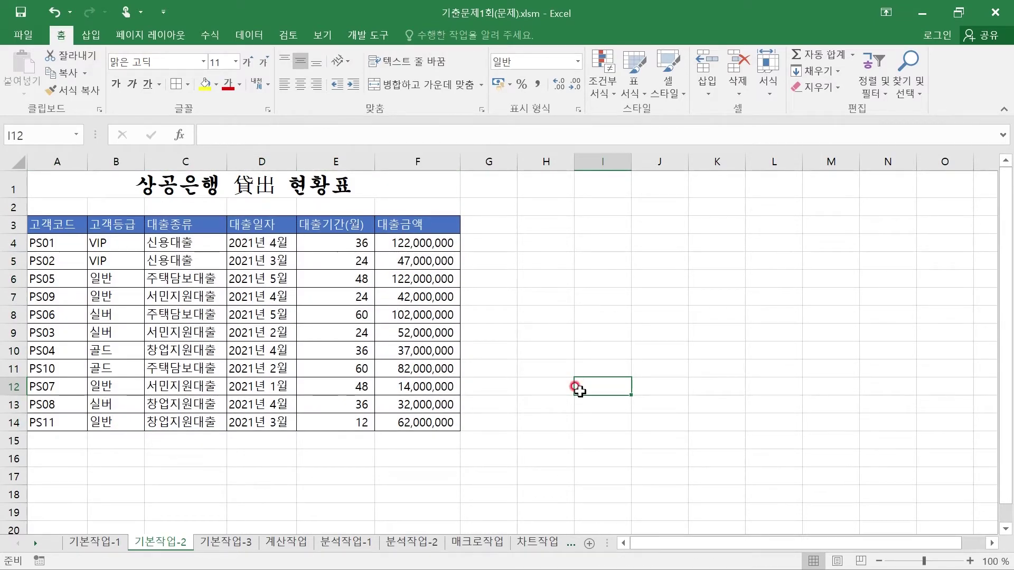
- Open the 기본작업-3 sheet
click(221, 543)
click(290, 289)
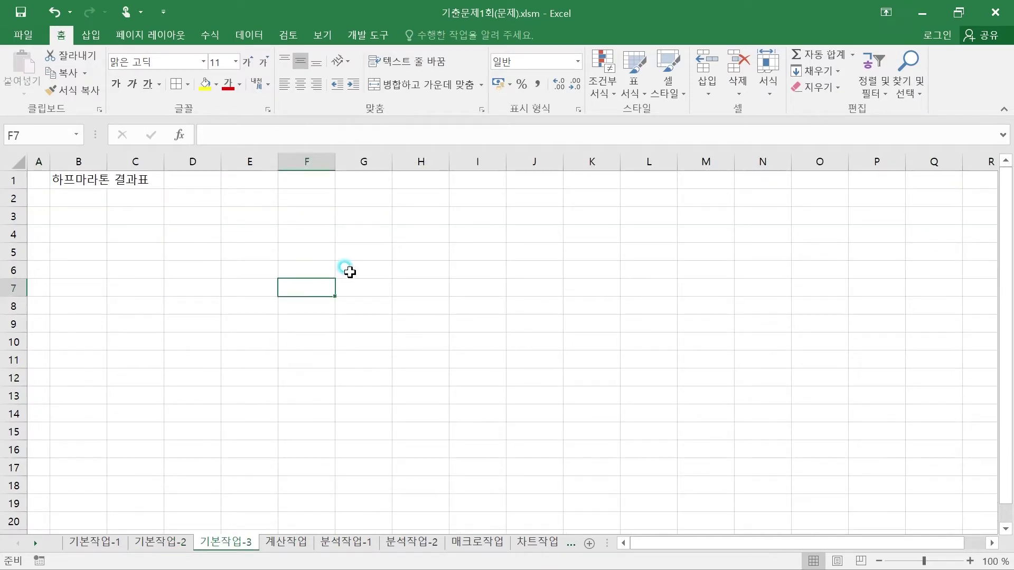
click(375, 265)
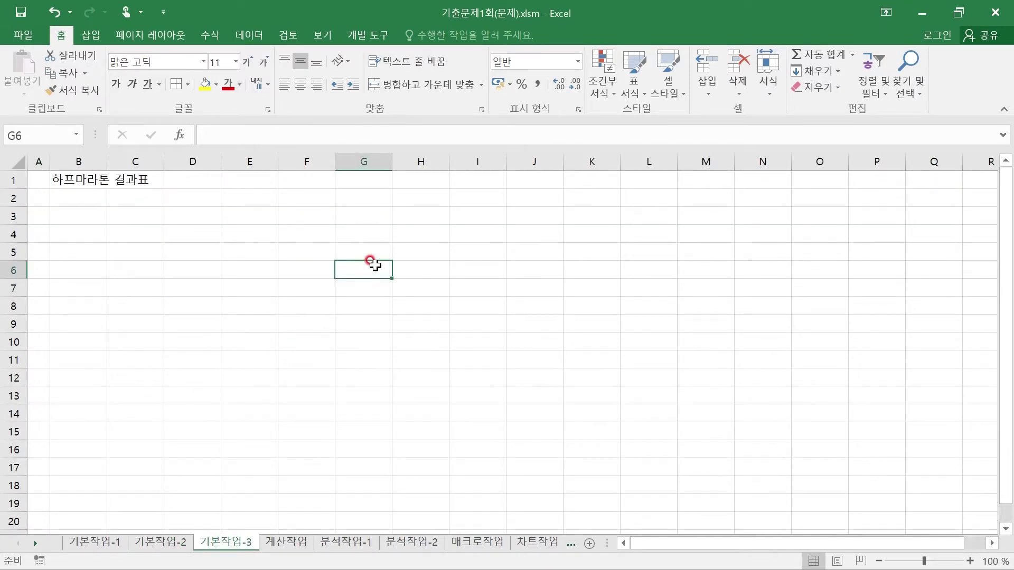
- Switch to the exam PDF in Microsoft Edge, read the 기본작업-3 instructions on data file, target cell and delimiter, and return to Excel
key(super)
click(493, 556)
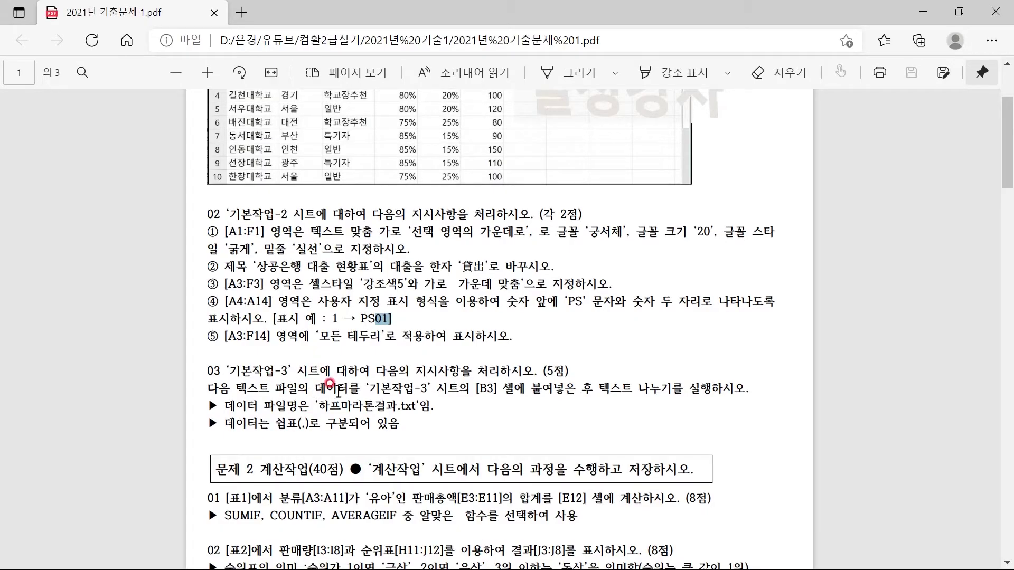
drag(235, 388, 688, 396)
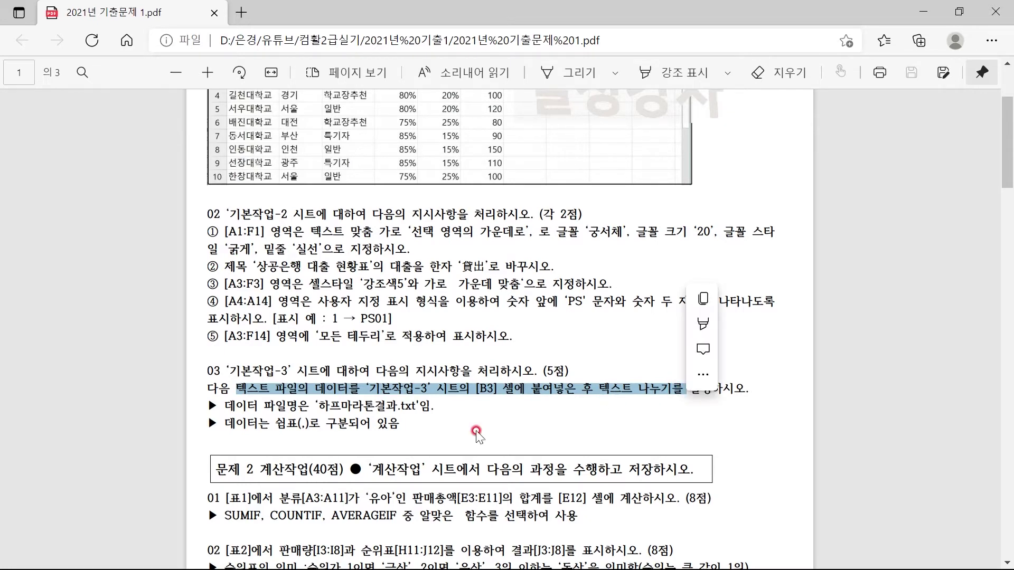
drag(245, 406, 386, 404)
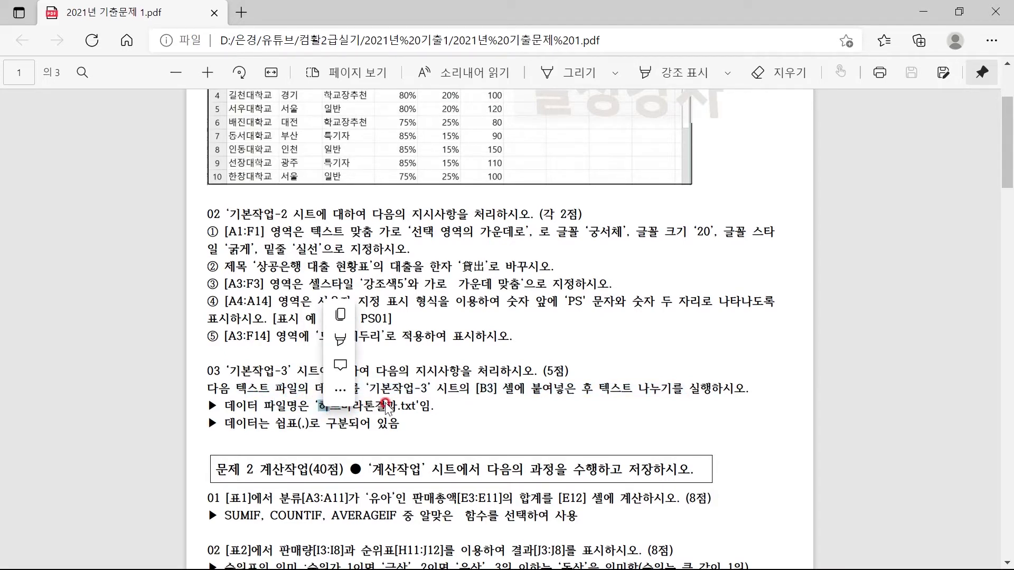
click(271, 415)
drag(276, 422, 381, 430)
key(super)
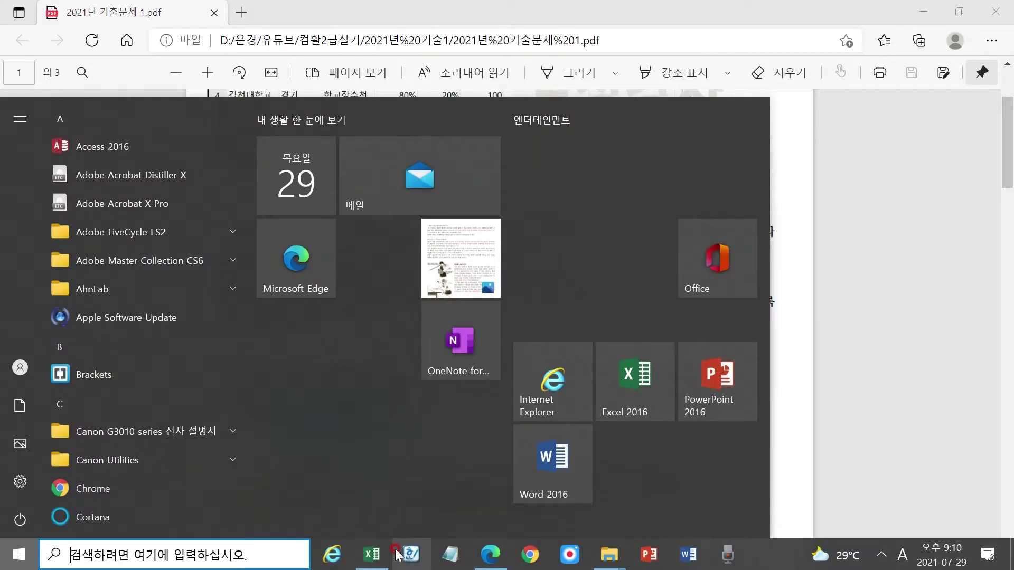
click(370, 560)
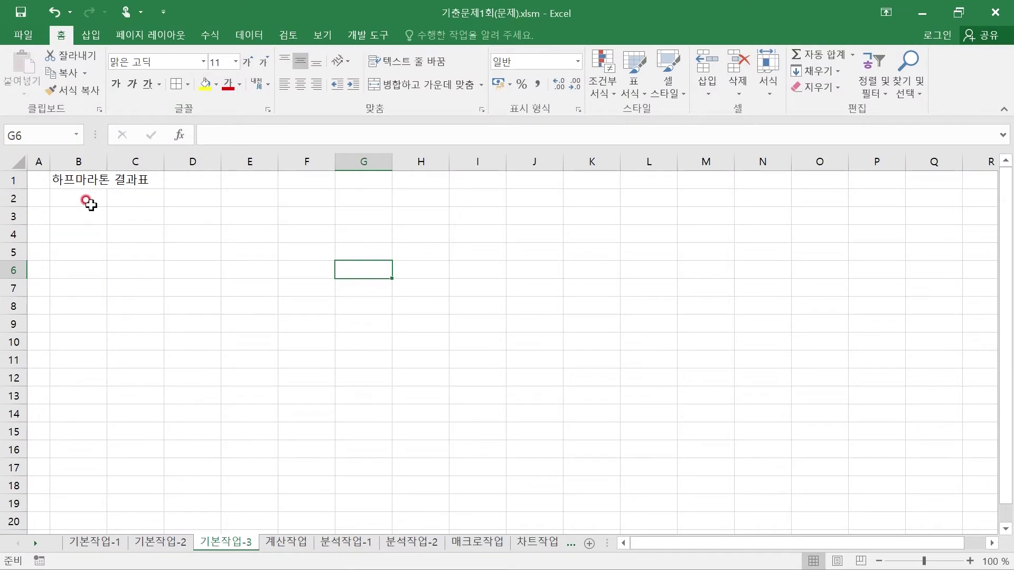
- Start a text file import of 하프마라톤결과.txt with cell B3 selected on the 기본작업-3 sheet
click(67, 211)
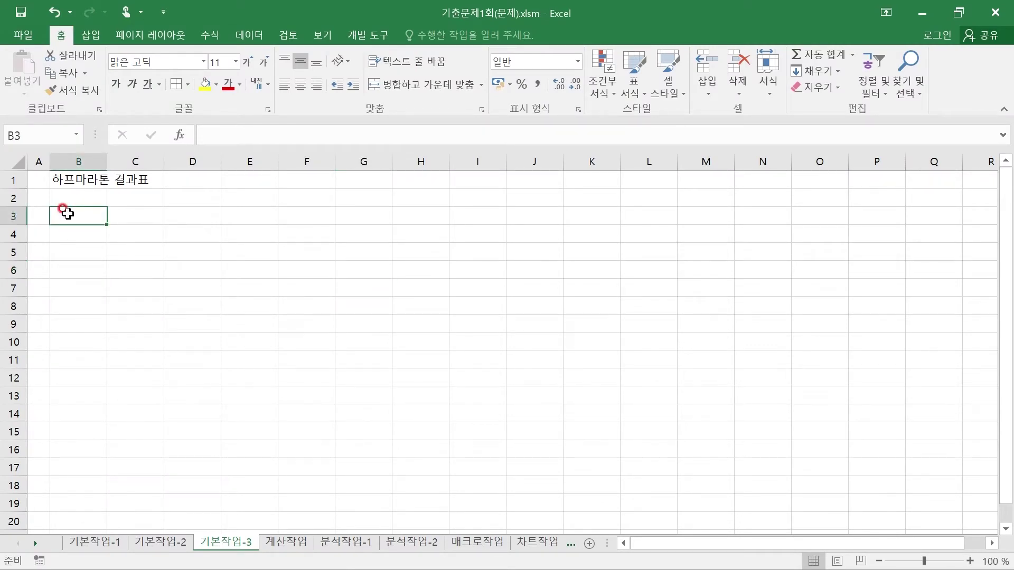
click(249, 35)
click(31, 55)
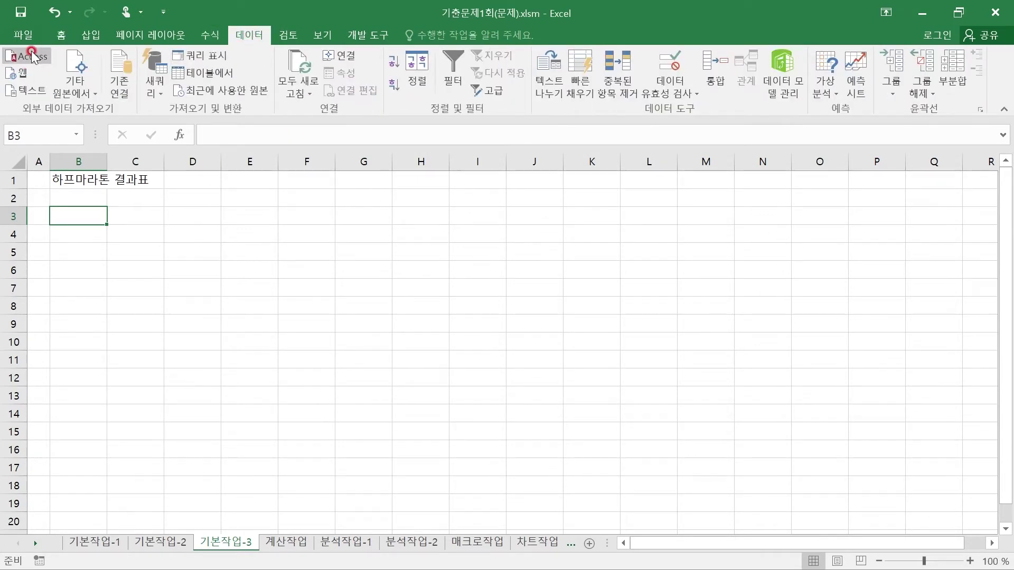
click(34, 89)
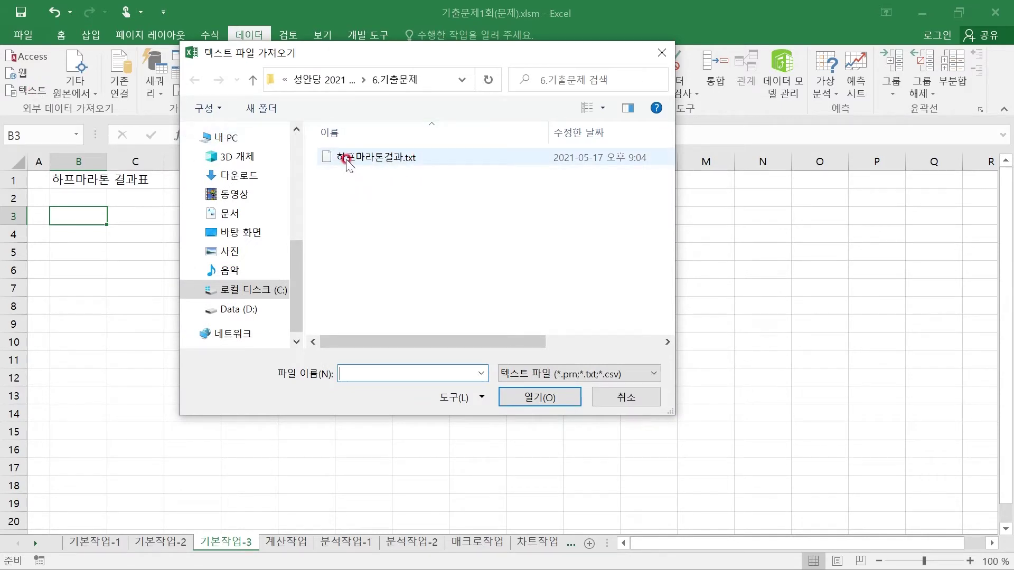
double_click(404, 157)
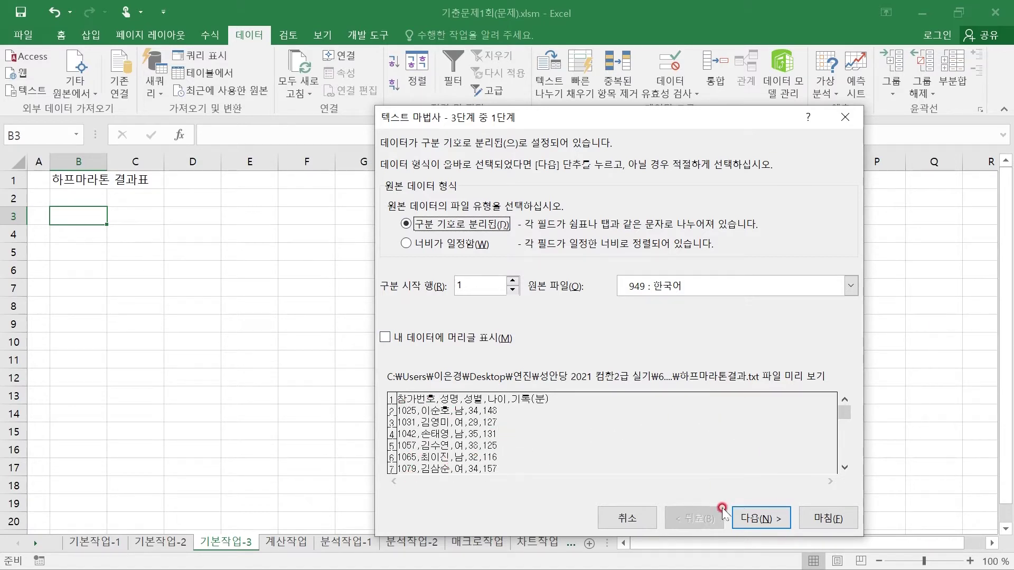
- Set comma (쉼표) as the only delimiter for the imported text, clearing the tab (탭) option
click(753, 520)
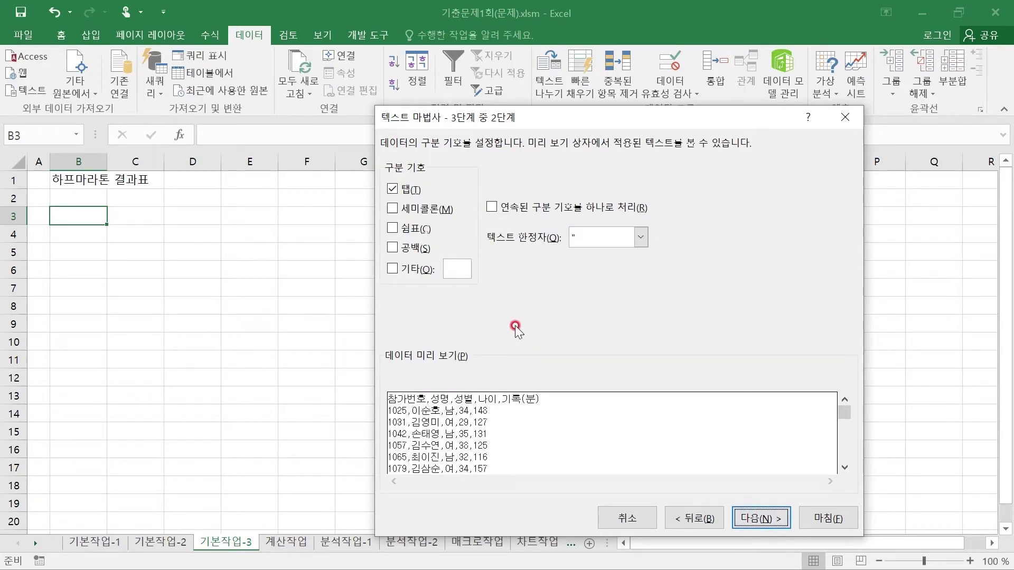
click(387, 188)
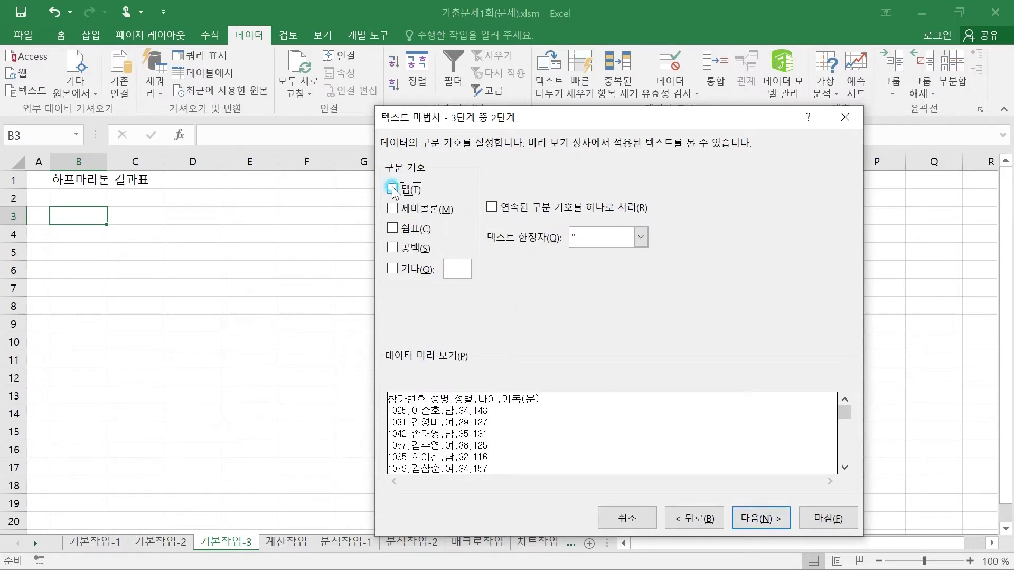
click(393, 228)
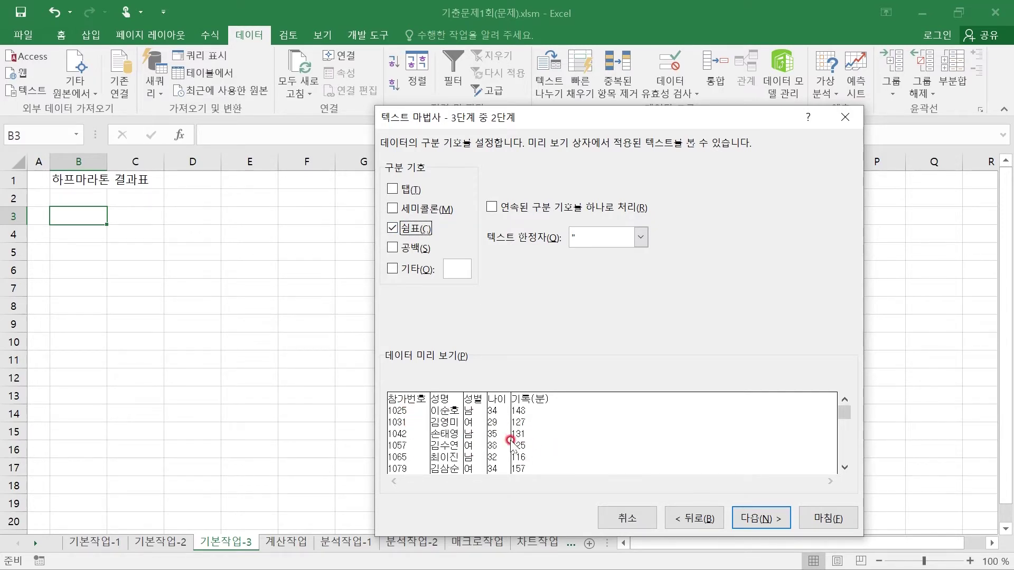
click(757, 519)
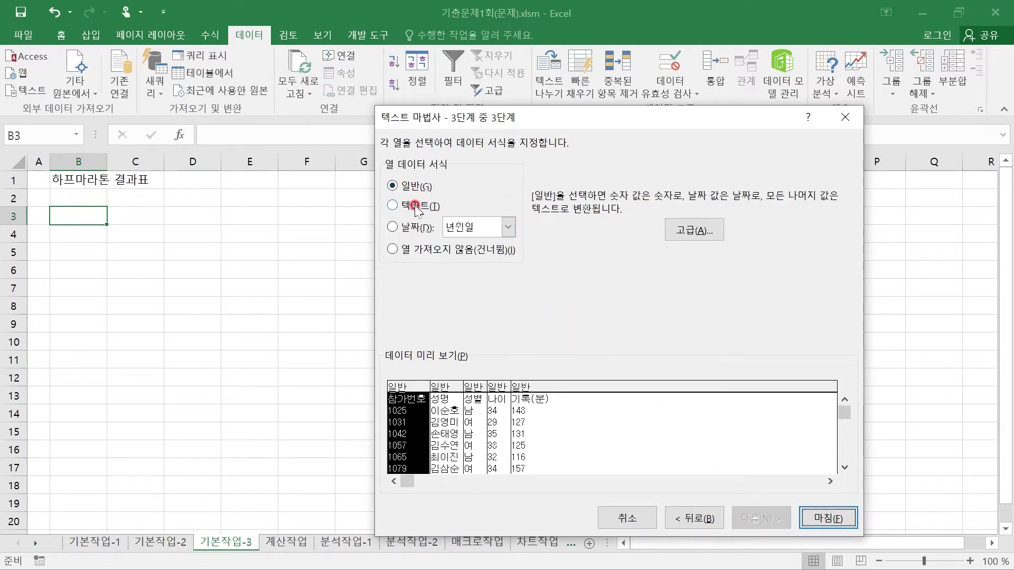
- Finish the import with the 일반 column format, placing the data in the existing worksheet at B3
click(412, 186)
click(828, 519)
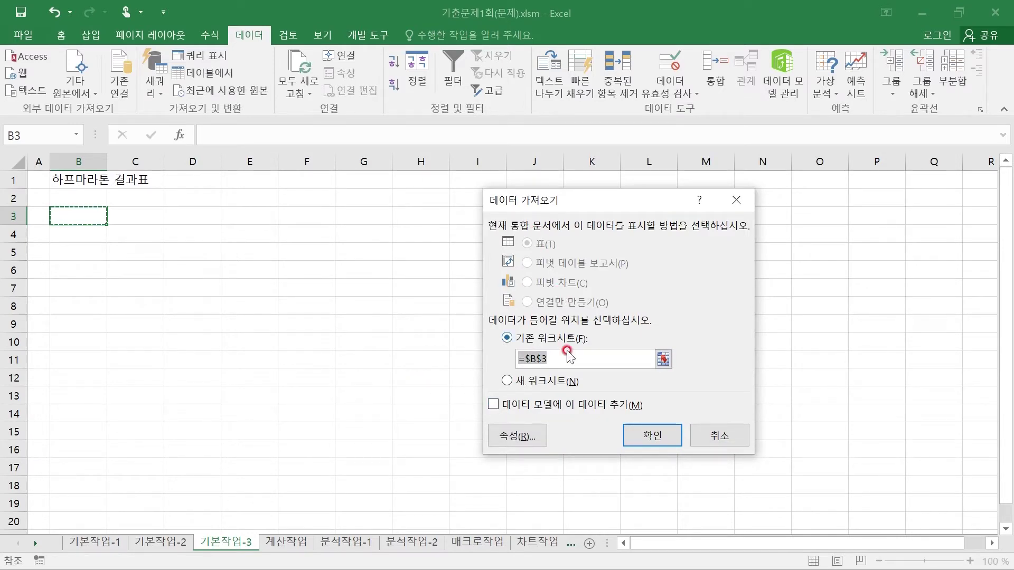
click(657, 436)
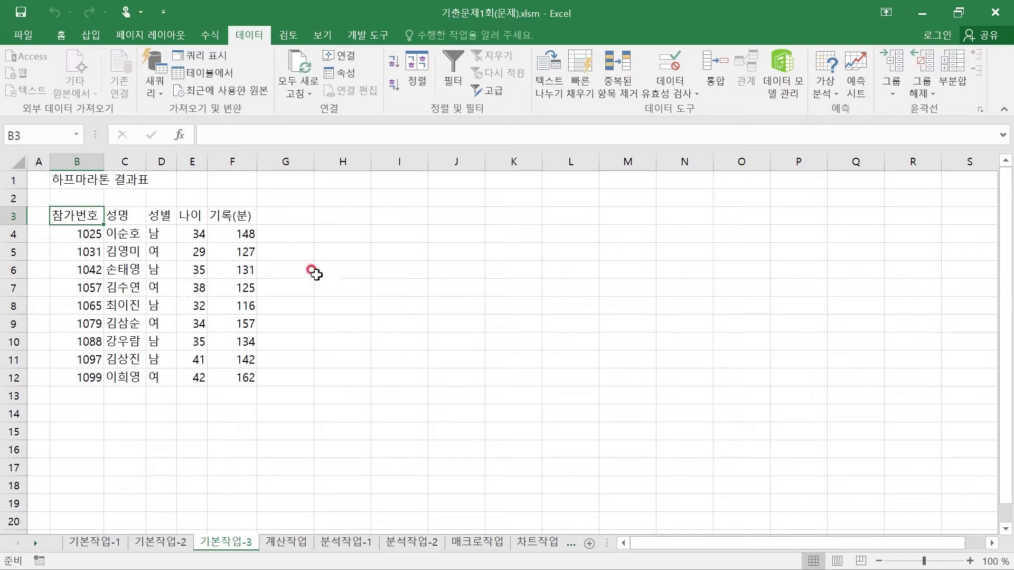
click(333, 357)
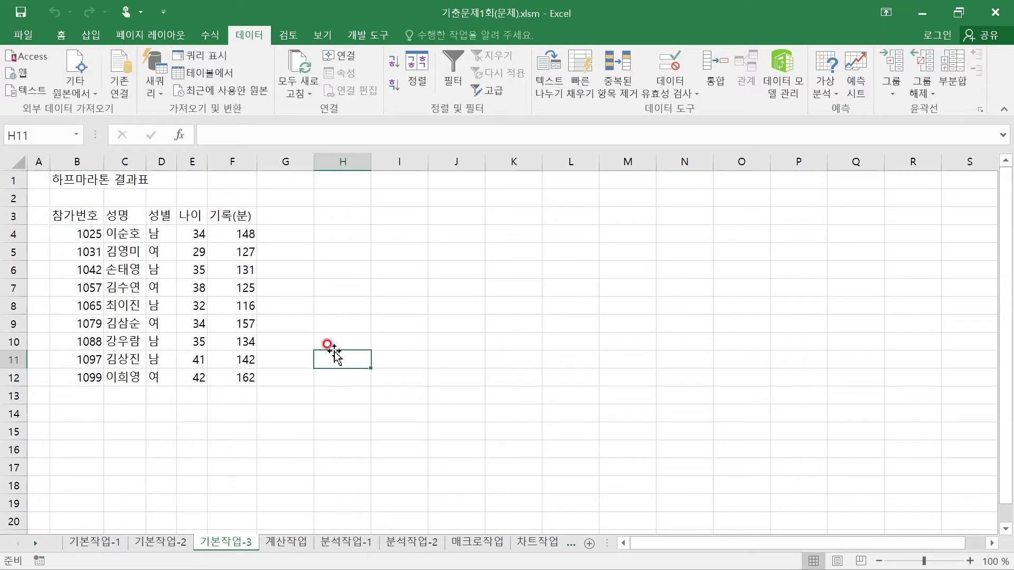
key(Up)
key(Up)
- Open the 계산작업 sheet and select cell E12 in 표1
click(294, 542)
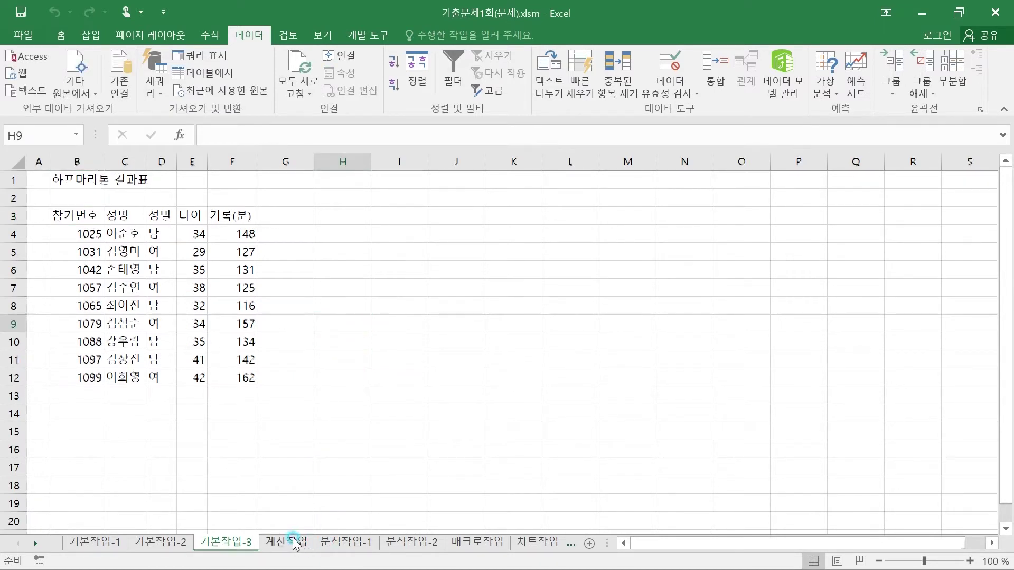
click(787, 279)
click(346, 375)
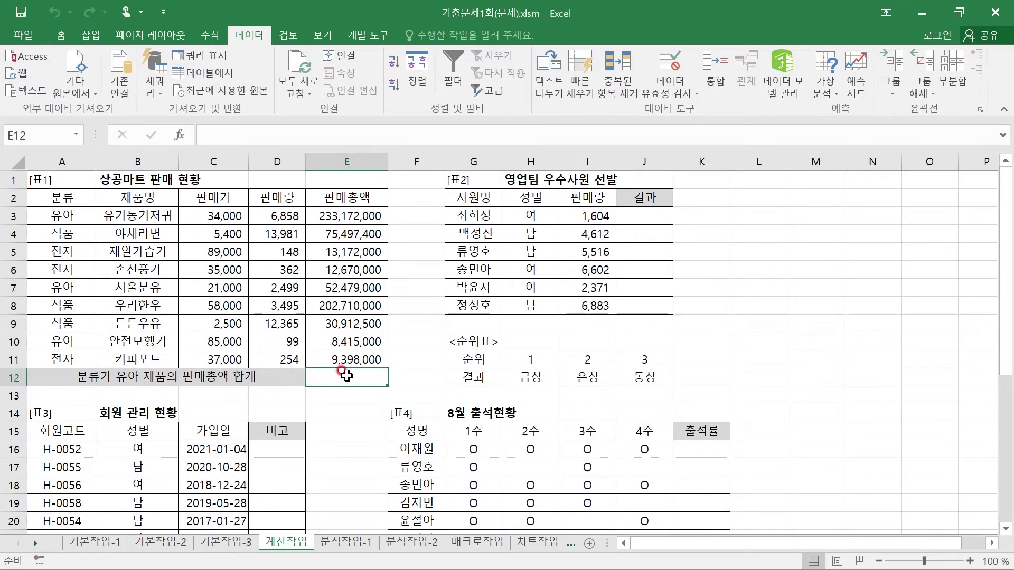
- Switch to the exam PDF in Microsoft Edge, read 계산작업 task 01's condition, sum range and allowed functions, and return to Excel
key(super)
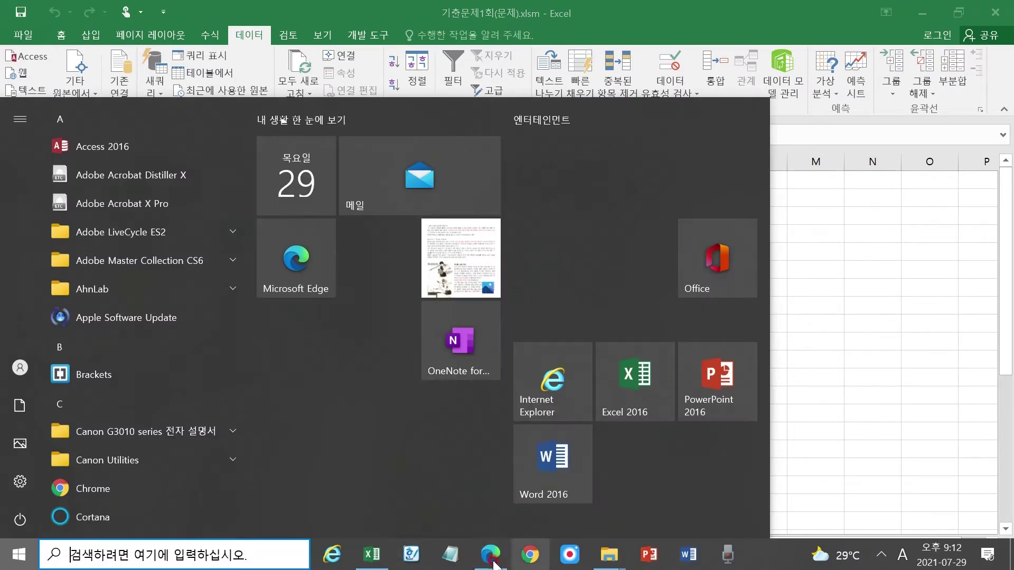
click(491, 555)
scroll(376, 338, down, 5)
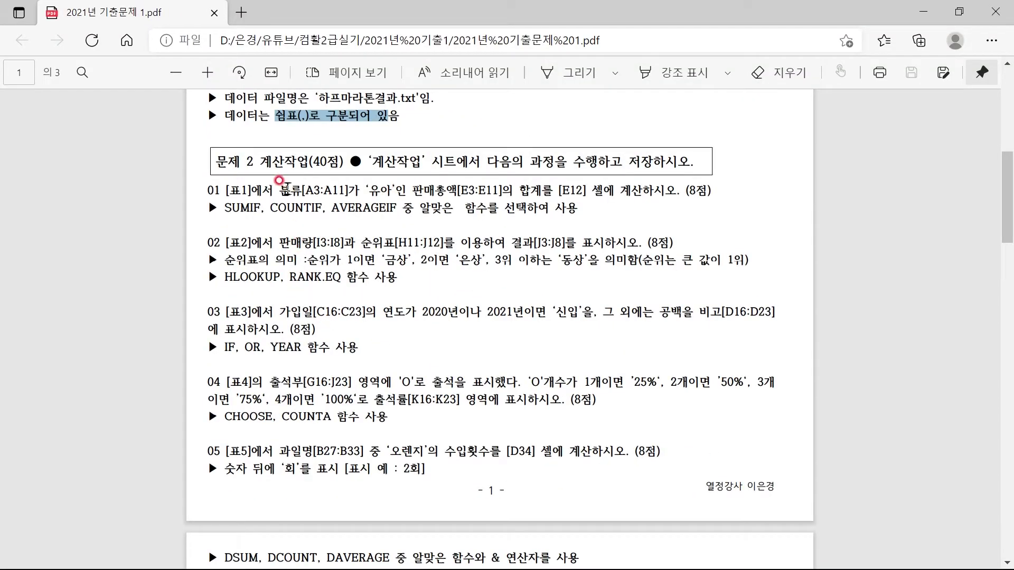
drag(286, 186, 351, 185)
click(372, 186)
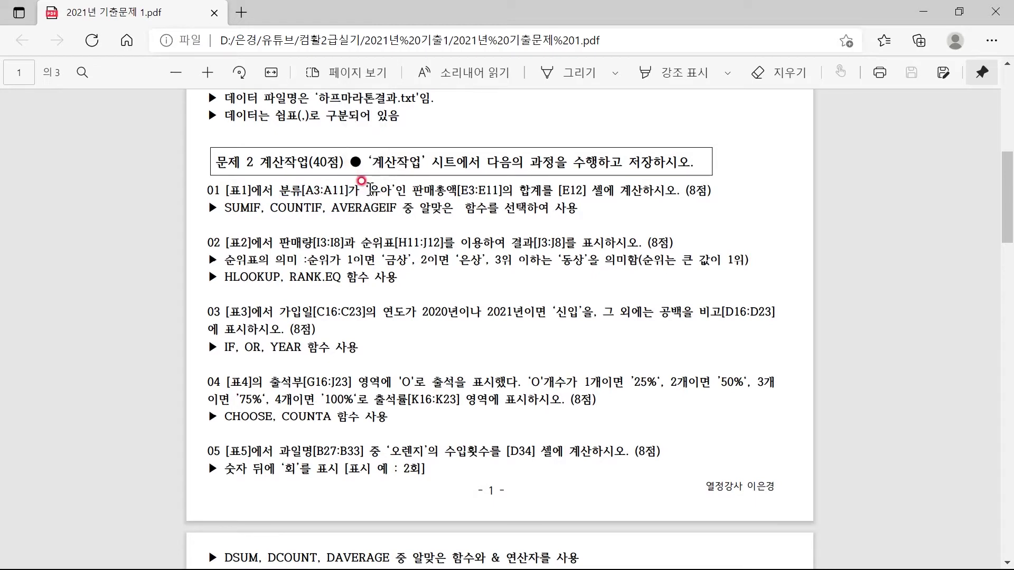
drag(371, 186, 396, 188)
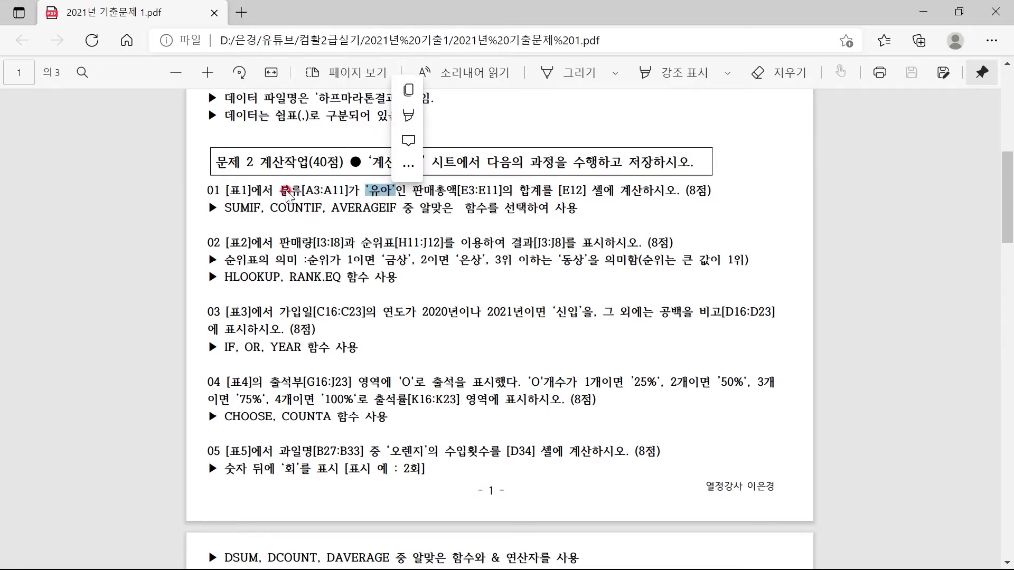
drag(244, 208, 394, 203)
click(315, 208)
right_click(534, 192)
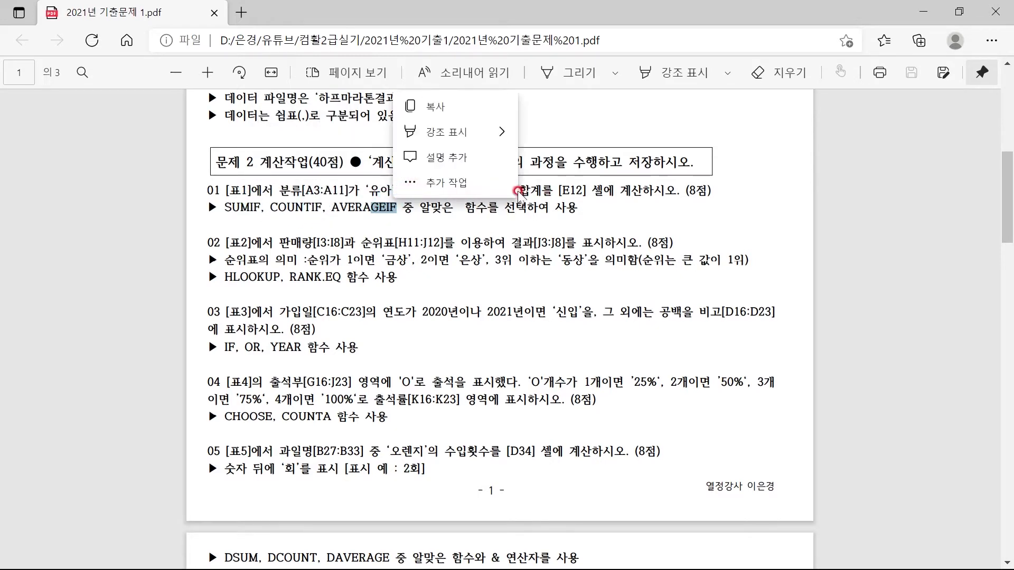
click(534, 191)
drag(517, 191, 546, 187)
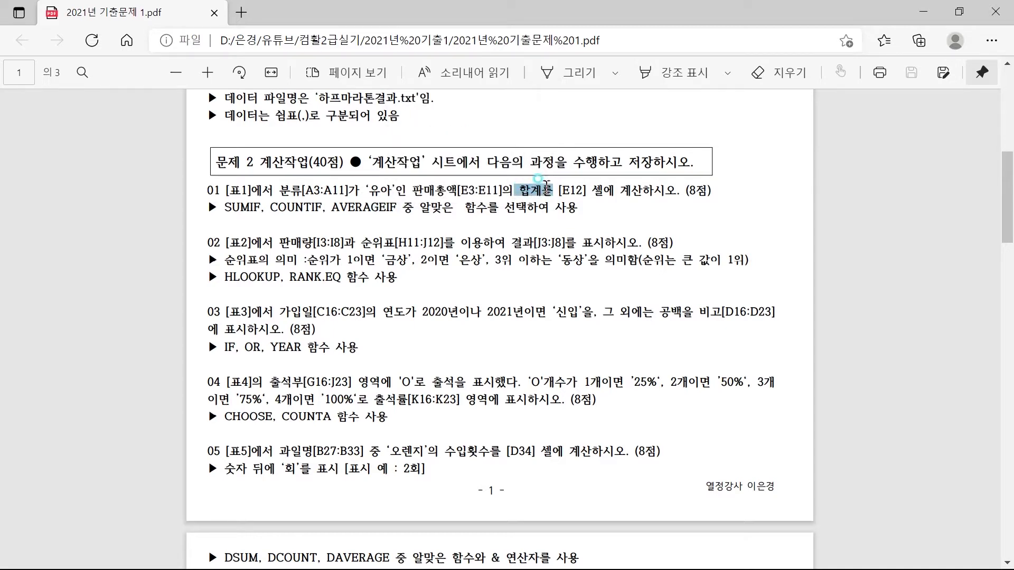
drag(218, 209, 266, 209)
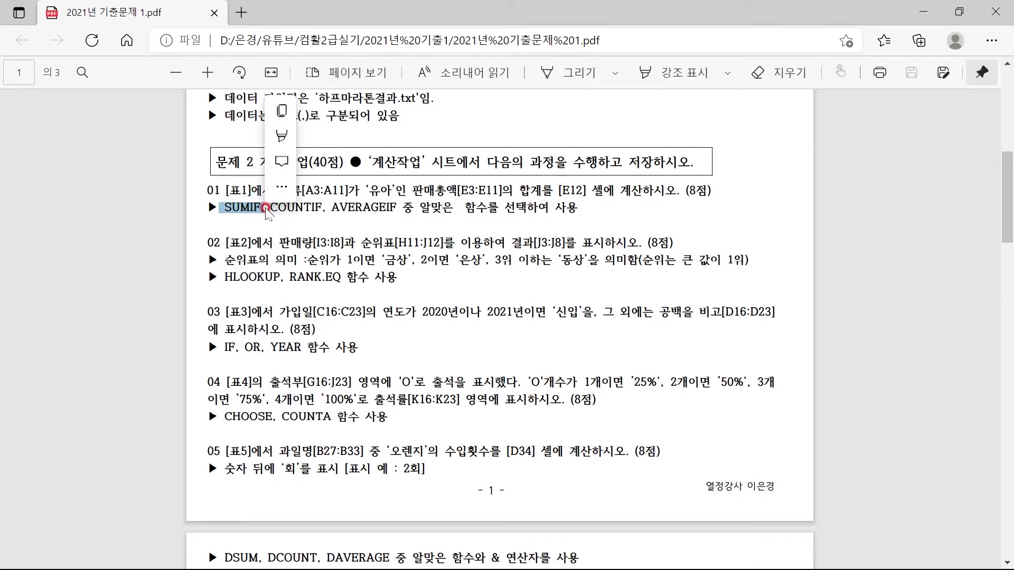
key(super)
click(367, 554)
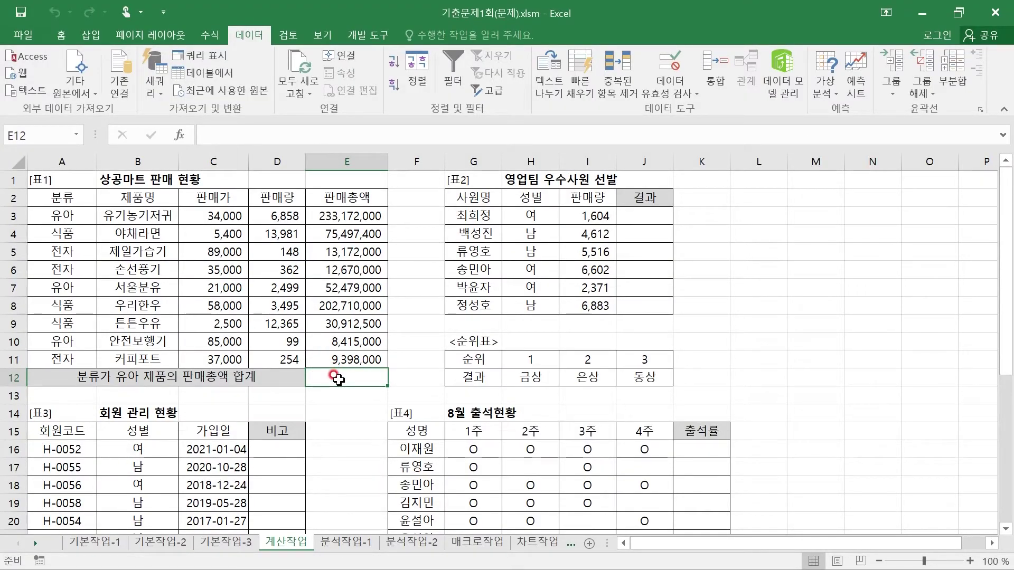
- Start a SUMIF formula in E12 and open its function arguments, keeping the 표1 data uncovered
text(=S)
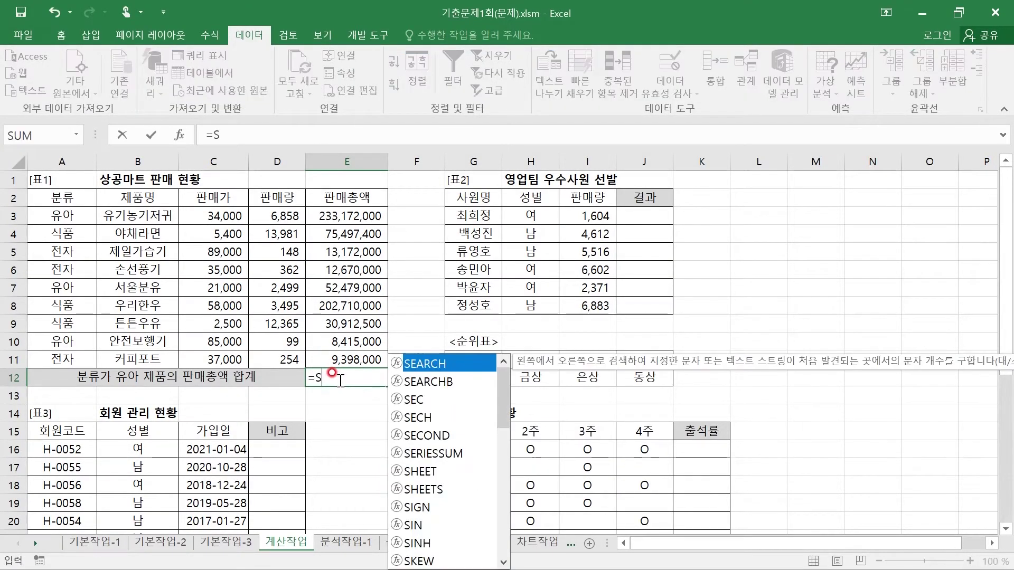
text(UMIF()
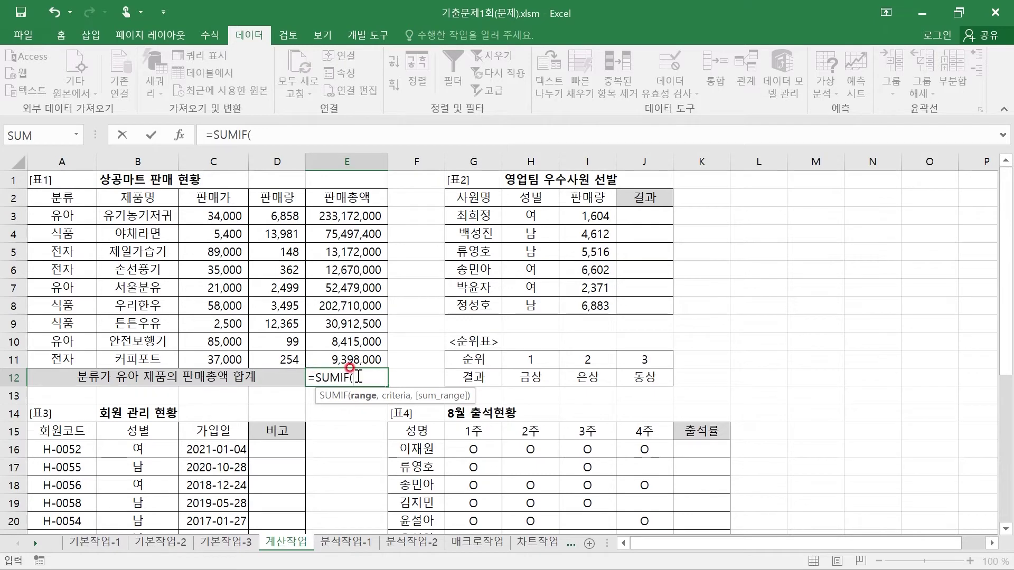
click(181, 136)
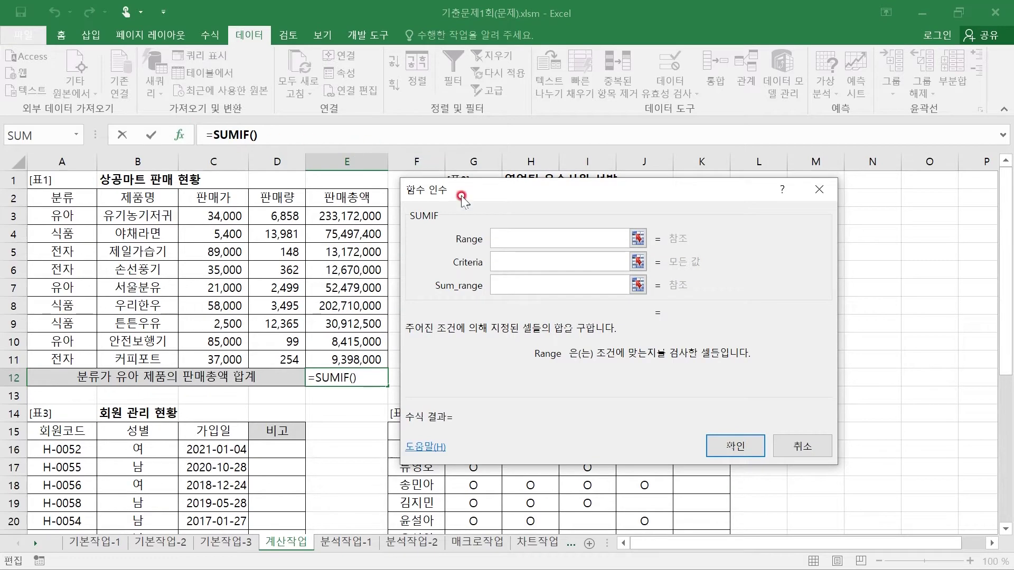
drag(519, 196, 580, 227)
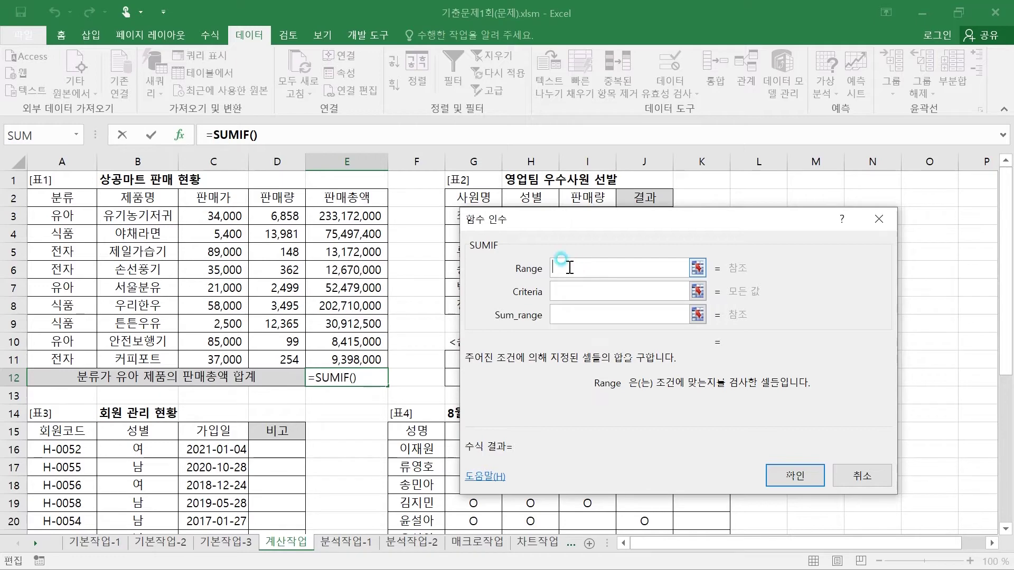
- Set the SUMIF Range argument to A3:A11 and the Criteria argument to A3
click(59, 216)
drag(59, 216, 74, 358)
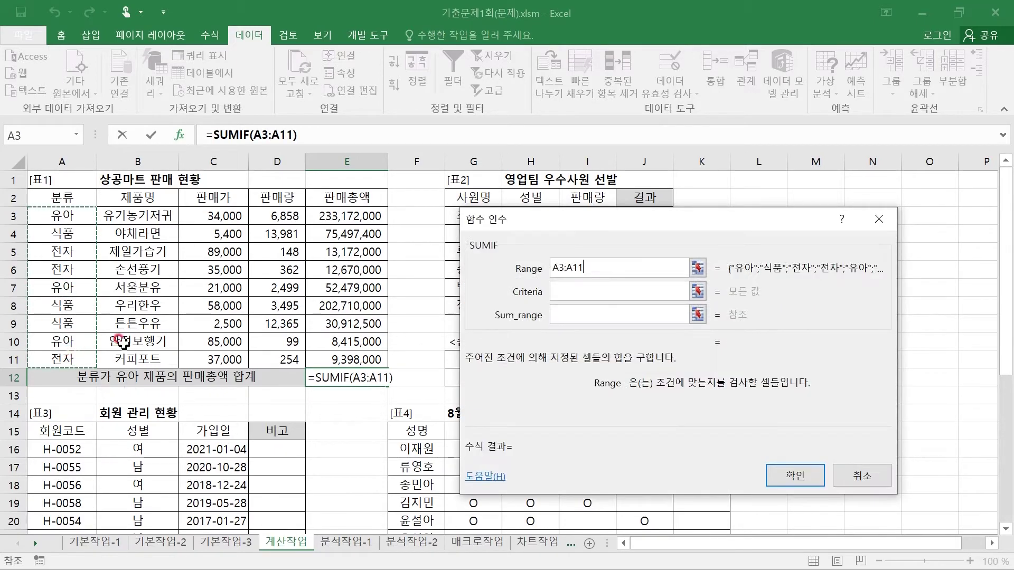
click(579, 292)
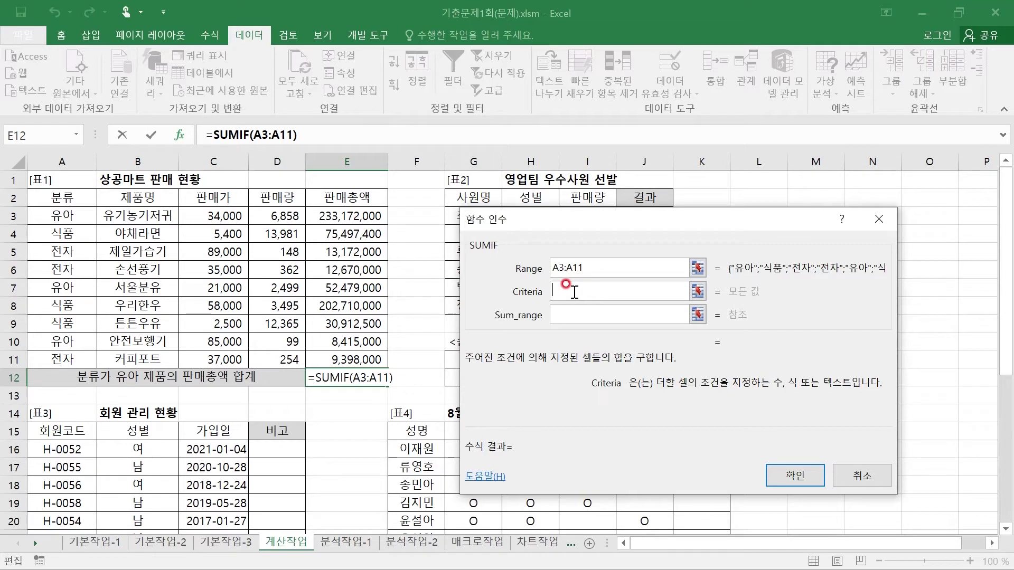
click(54, 211)
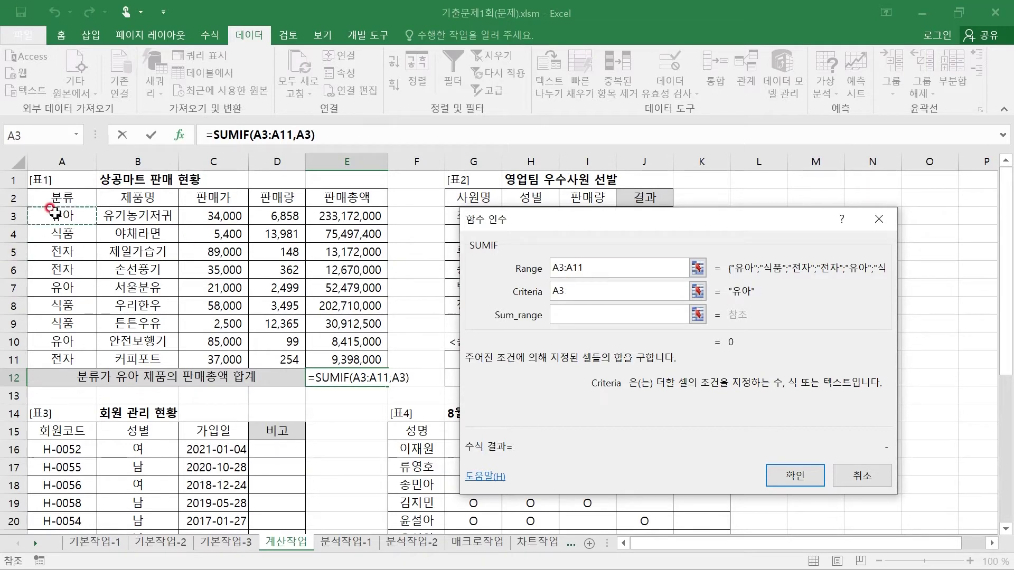
- Set the SUMIF Sum_range argument to E3:E11 and confirm the formula in E12
click(577, 316)
click(558, 322)
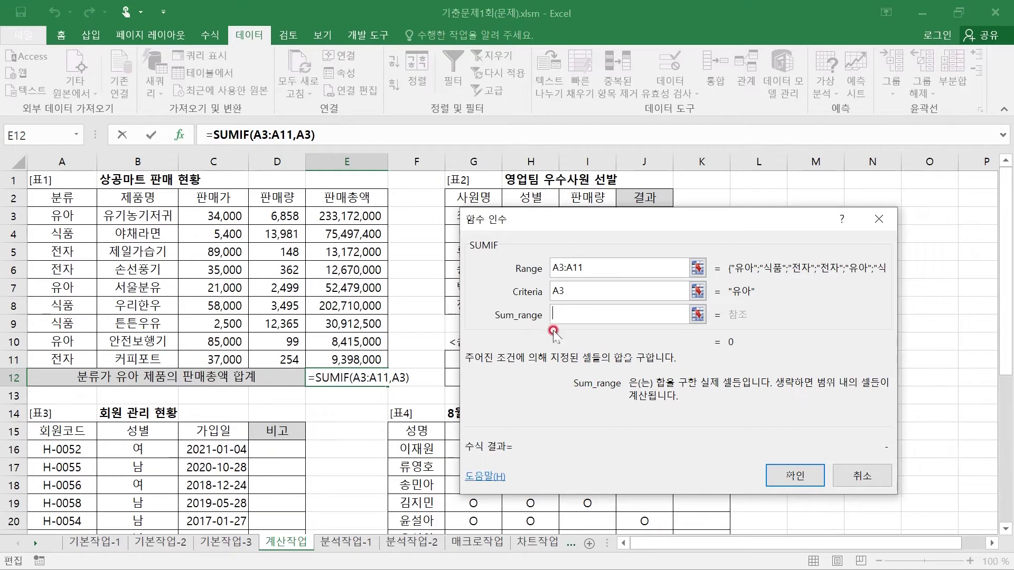
drag(323, 216, 344, 353)
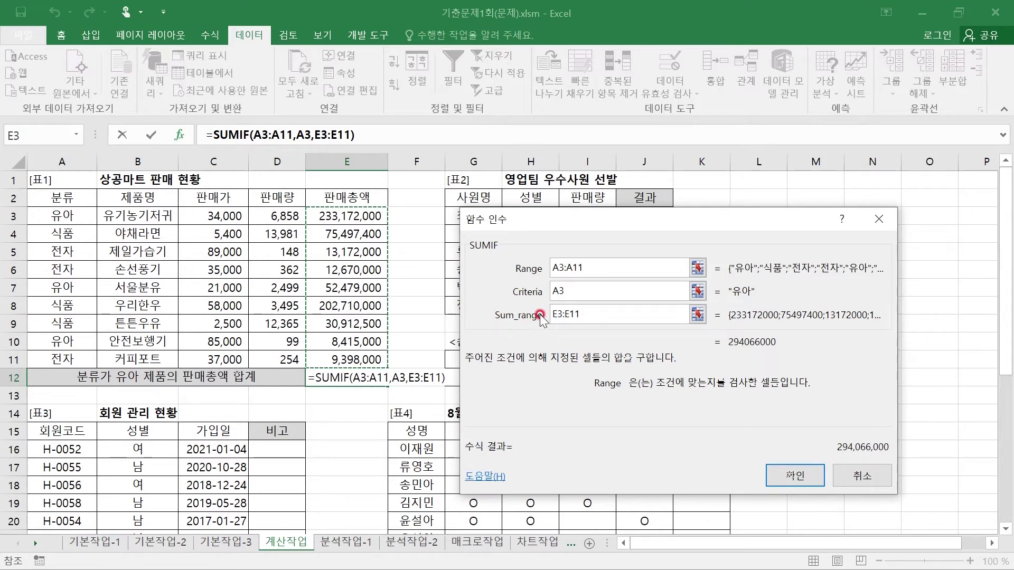
click(792, 476)
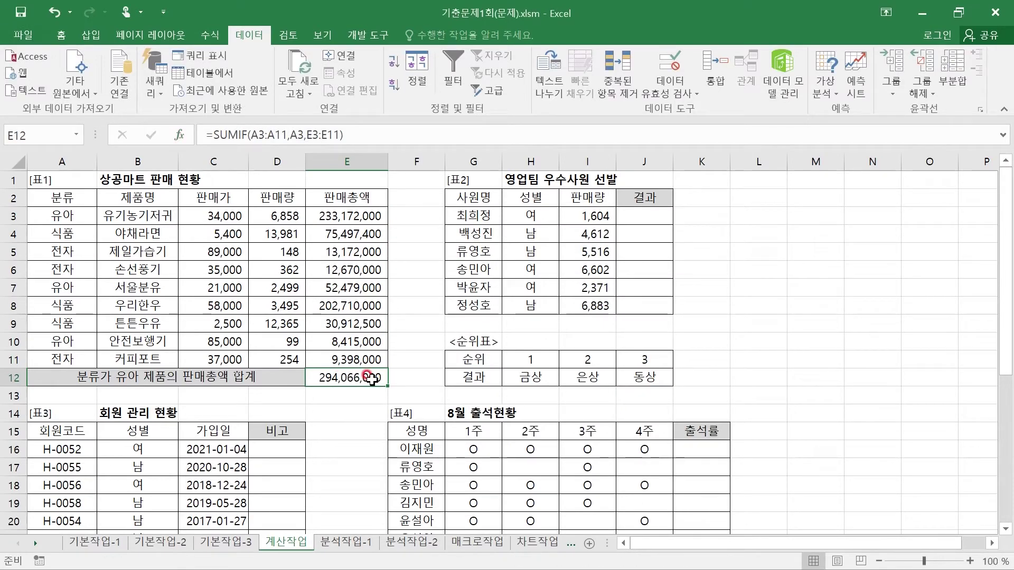
- Select J3 in 표2, switch to the exam PDF in Microsoft Edge, and examine which functions 계산작업 task 02 requires
click(654, 214)
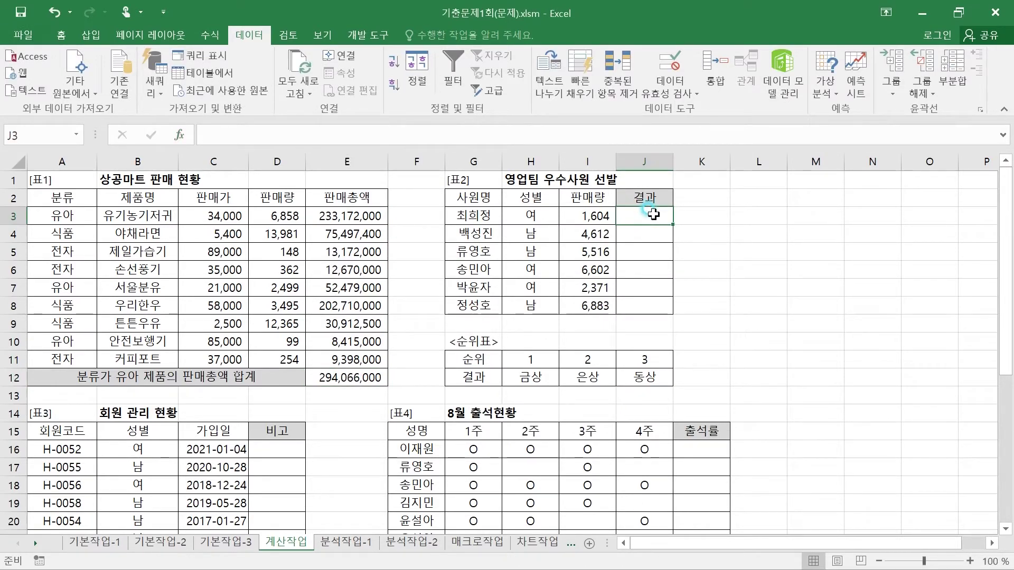
key(super)
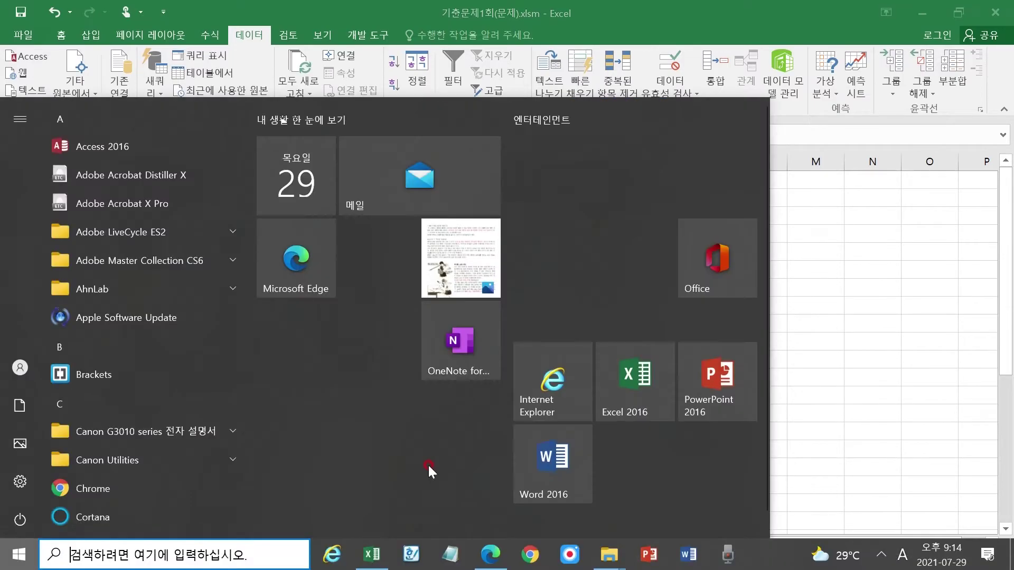
click(492, 555)
click(317, 244)
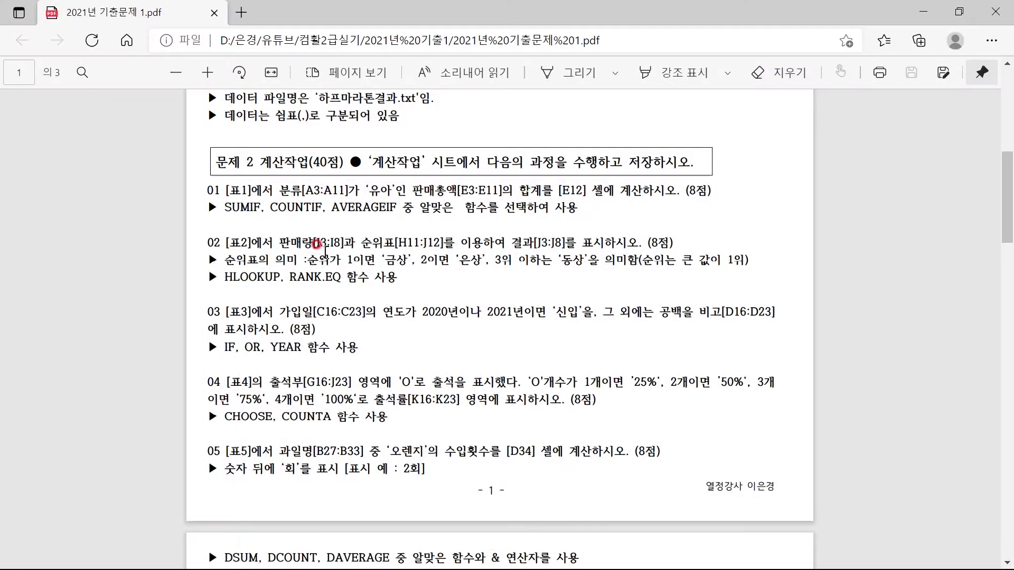
click(220, 273)
drag(225, 274, 276, 273)
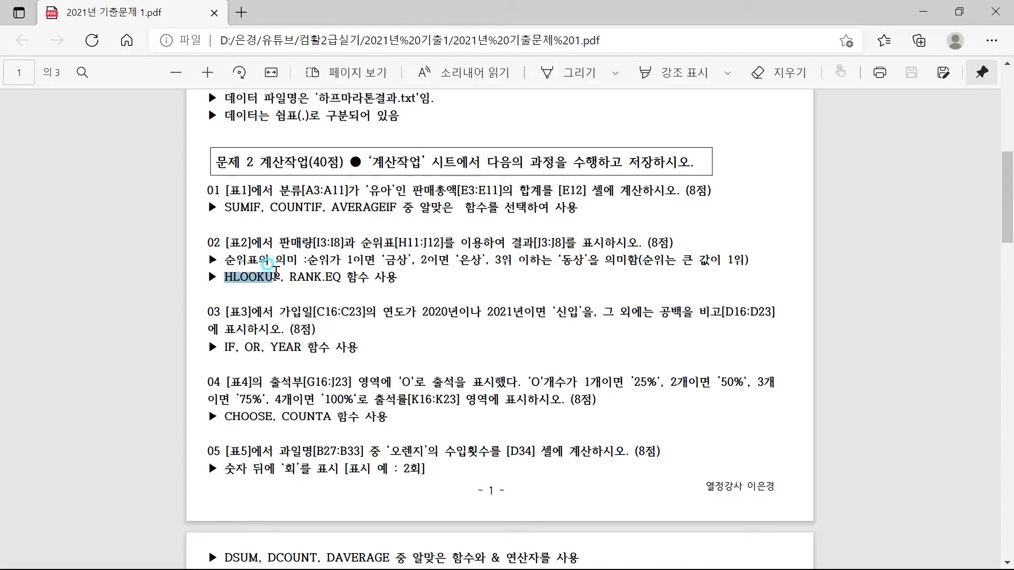
click(223, 267)
drag(232, 276, 294, 278)
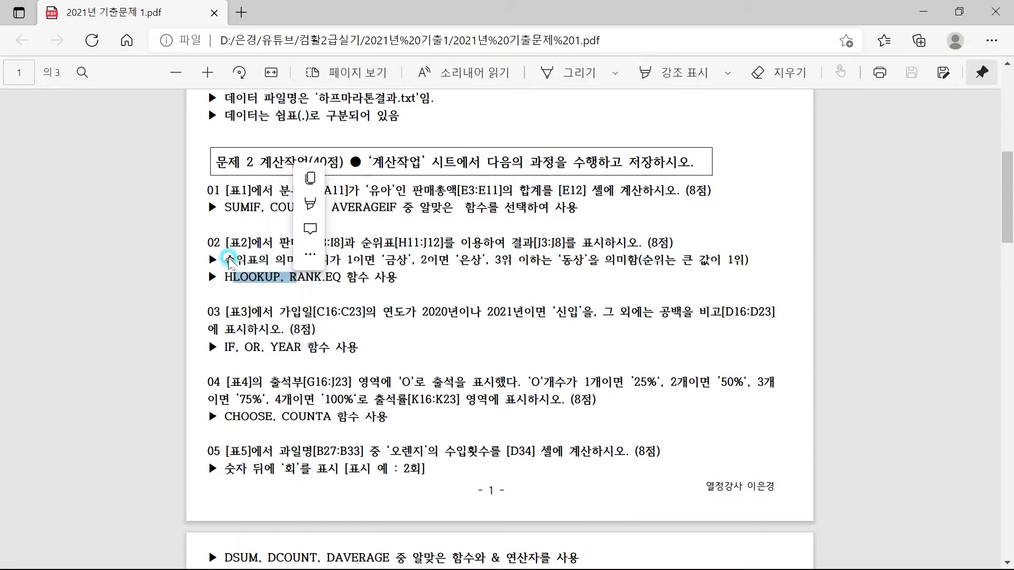
click(293, 291)
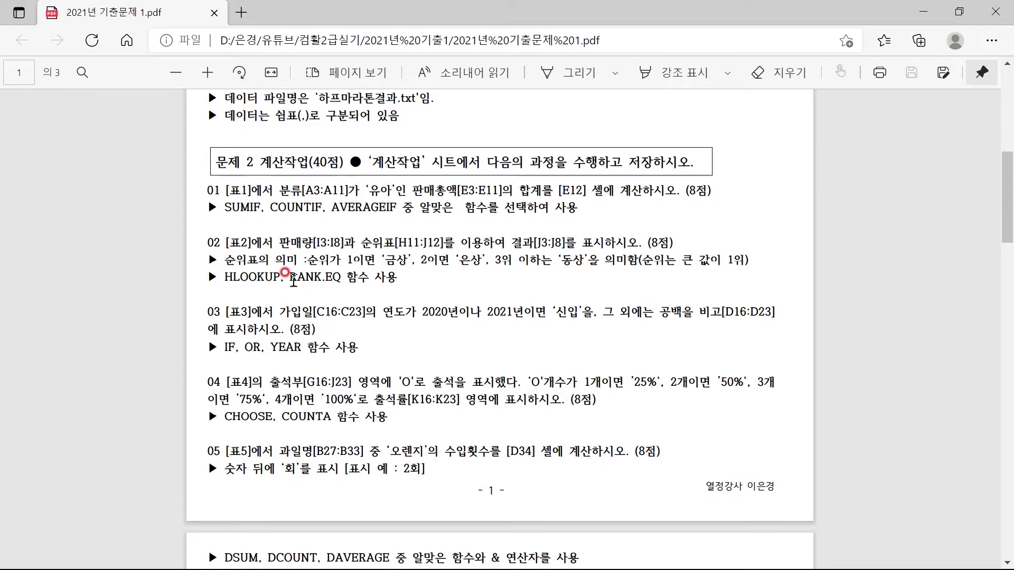
drag(290, 277, 344, 281)
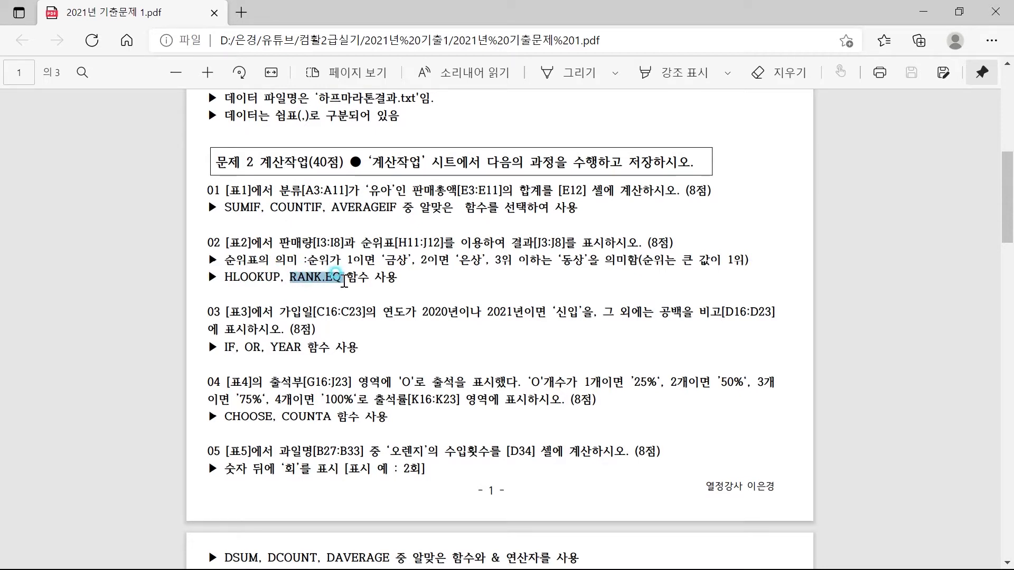
click(218, 269)
drag(224, 277, 315, 278)
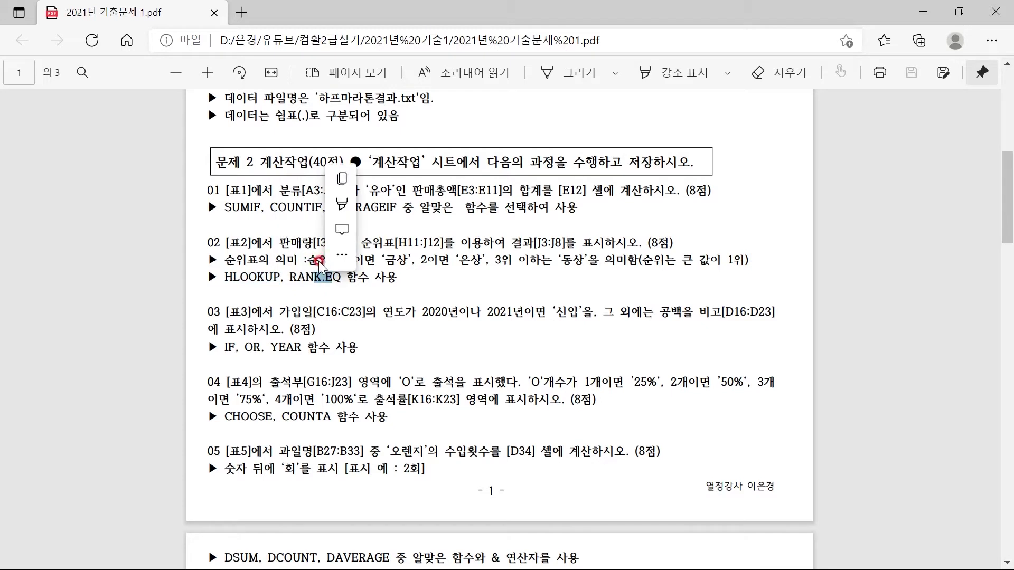
click(320, 264)
- Read task 02's rank meanings, ranking order and source ranges, and return to the Excel workbook
click(464, 252)
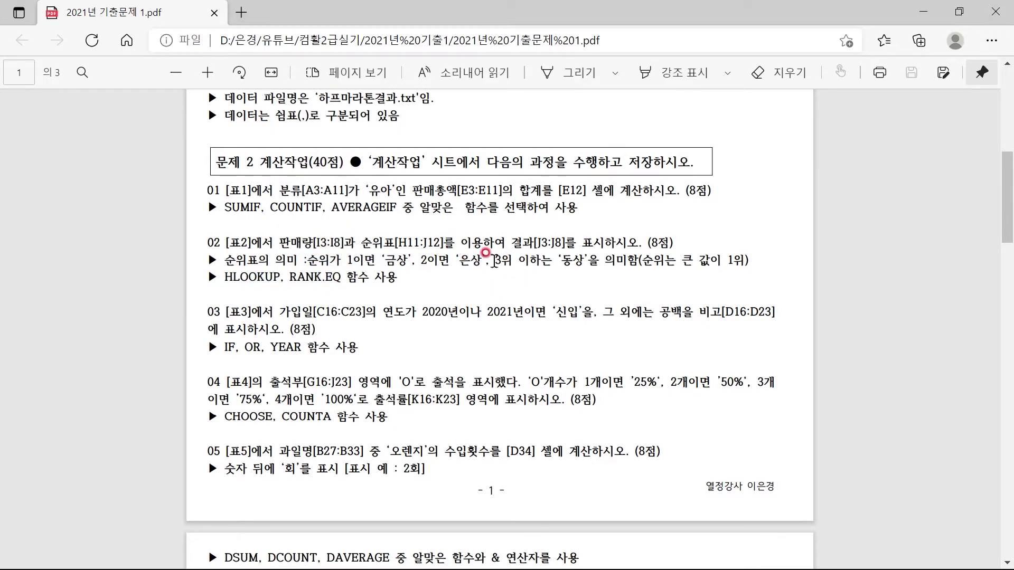
drag(494, 261, 588, 263)
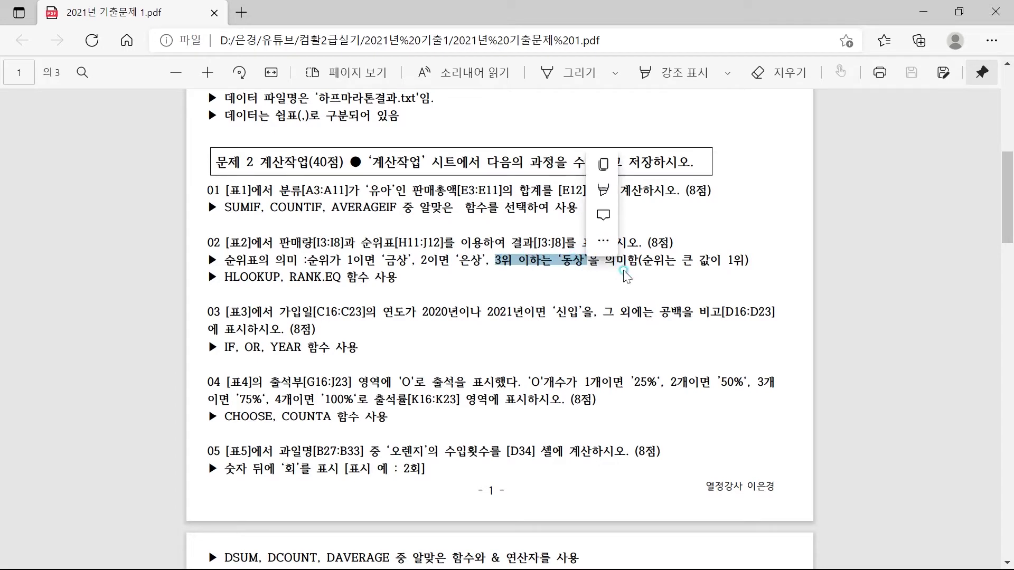
click(688, 259)
drag(701, 263, 745, 260)
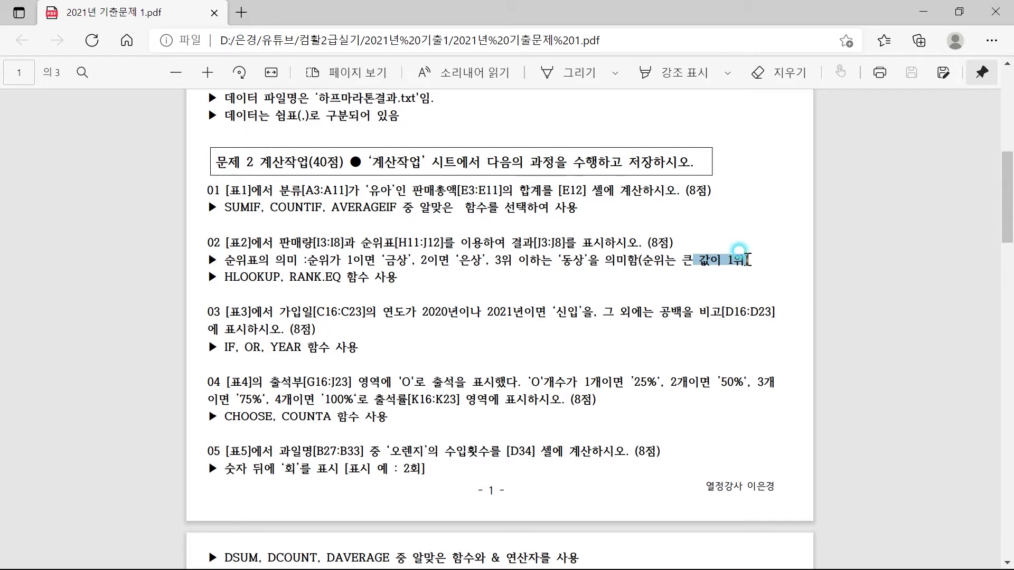
drag(263, 243, 442, 244)
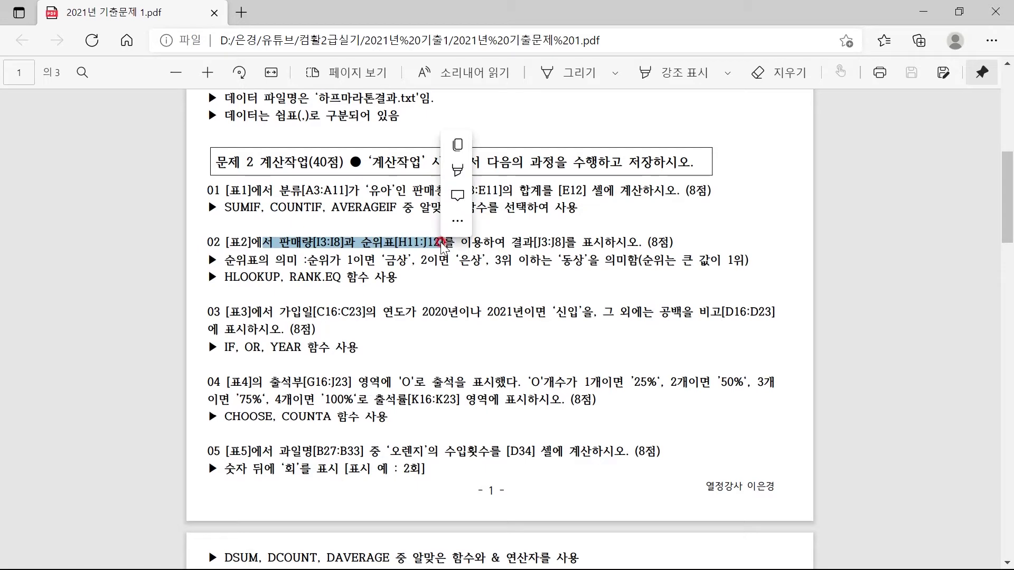
key(super)
click(412, 554)
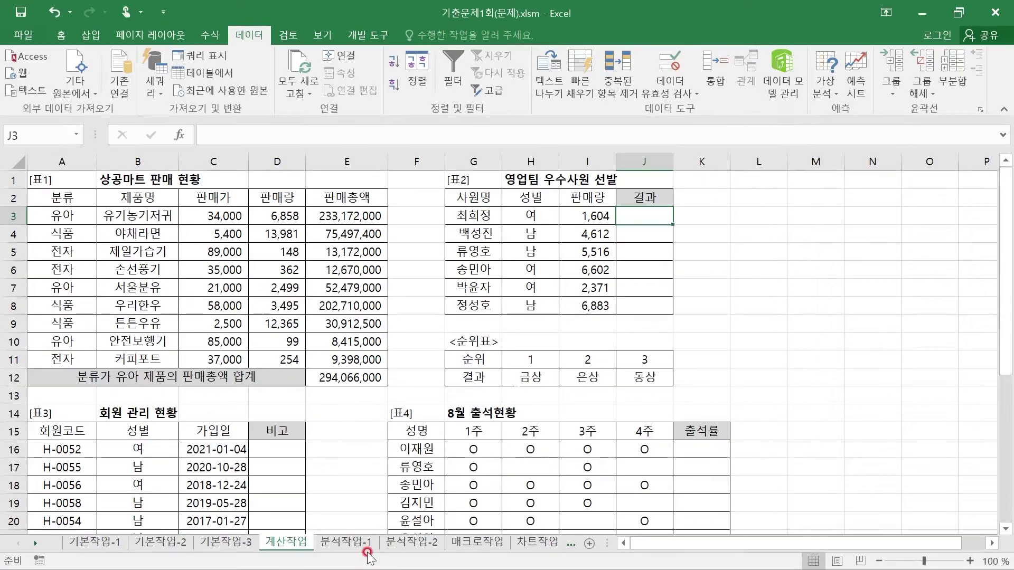
- Examine how the ranks and awards in the 순위표 relate to the 결과 cell J3
click(633, 214)
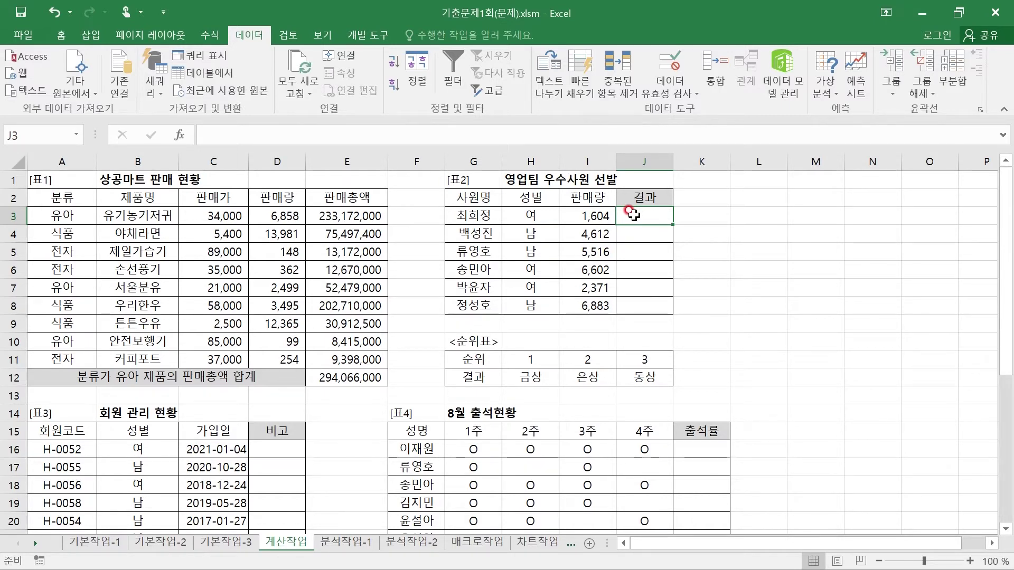
drag(528, 359, 532, 378)
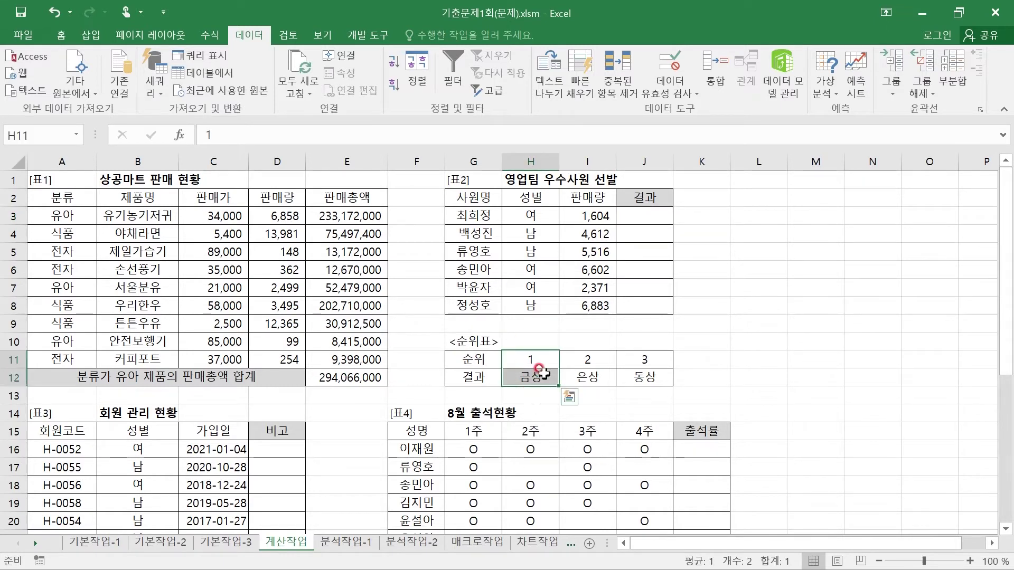
click(636, 214)
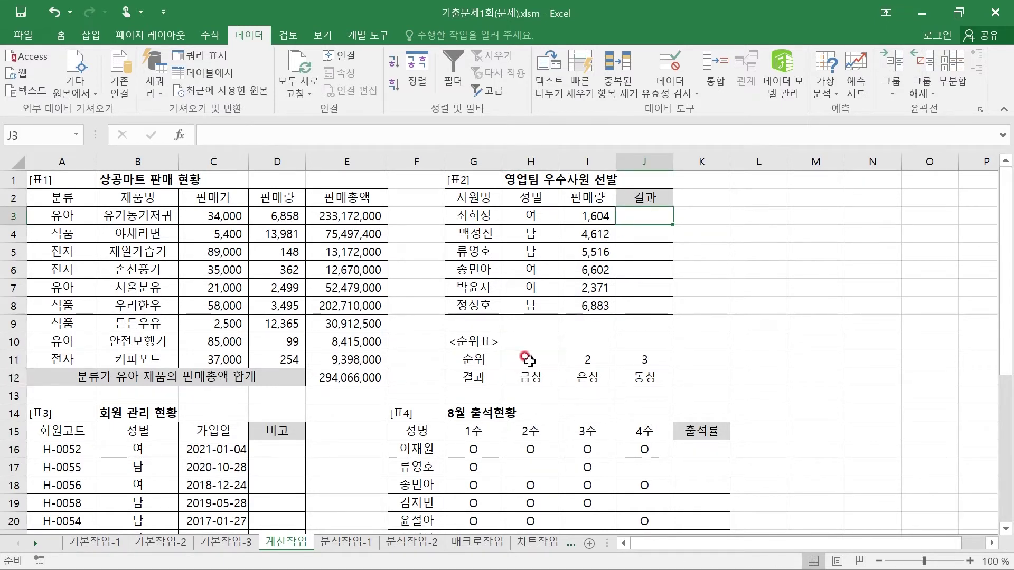
click(536, 359)
click(533, 378)
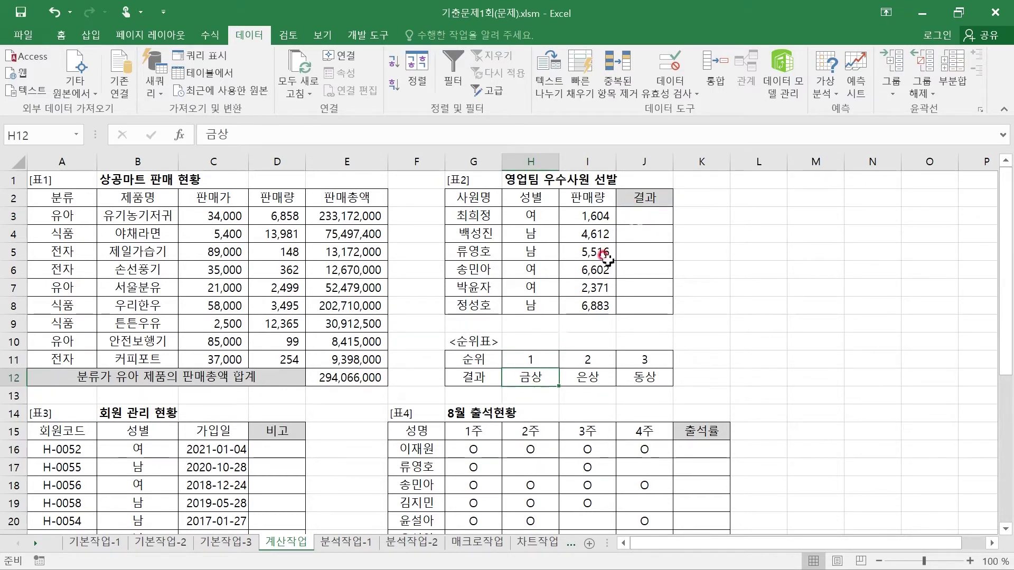
- Start an HLOOKUP formula in J3 and open its function arguments, keeping the 표2 data uncovered
click(640, 213)
text(=)
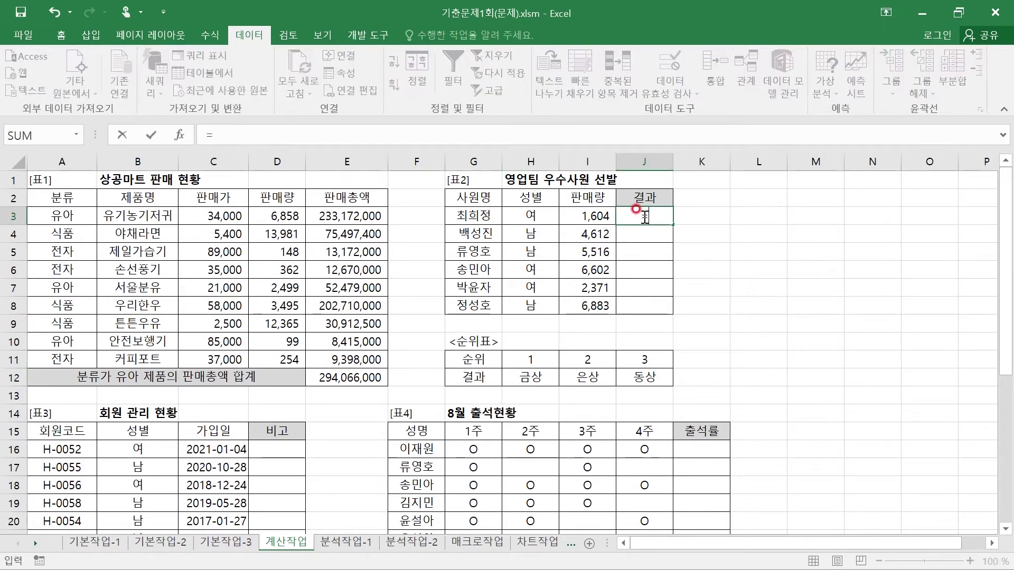
text(HLO)
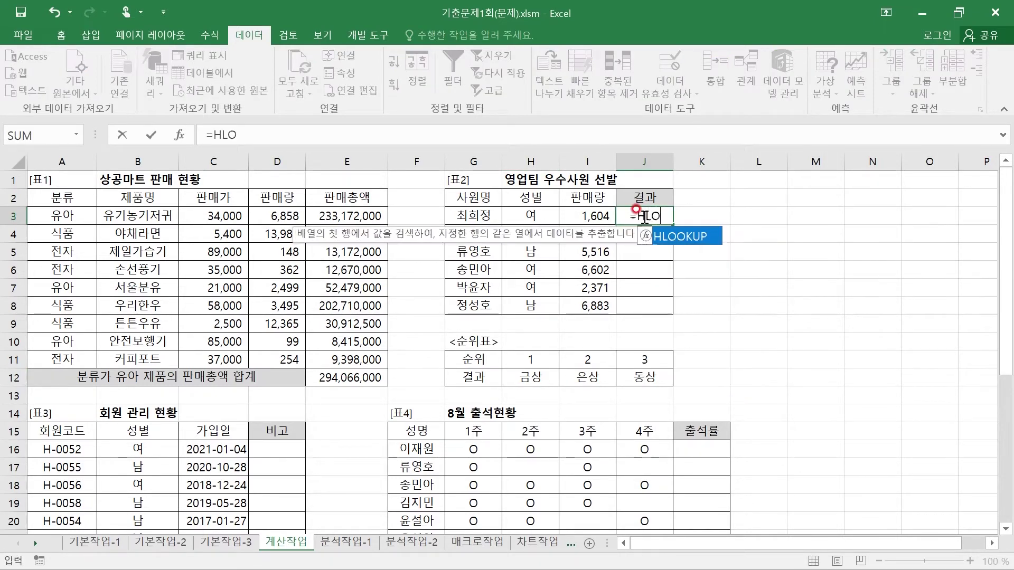
double_click(692, 234)
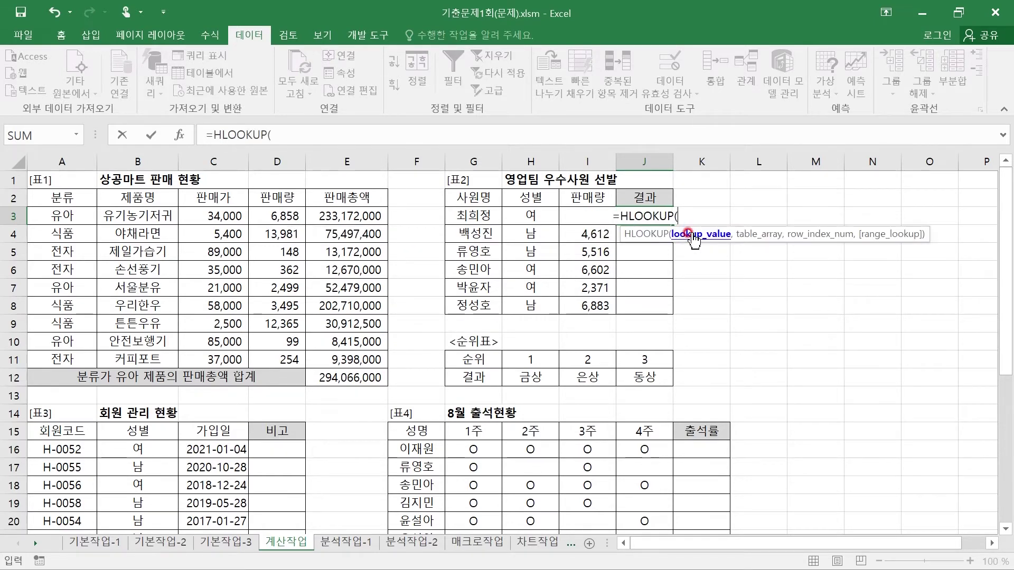
click(180, 135)
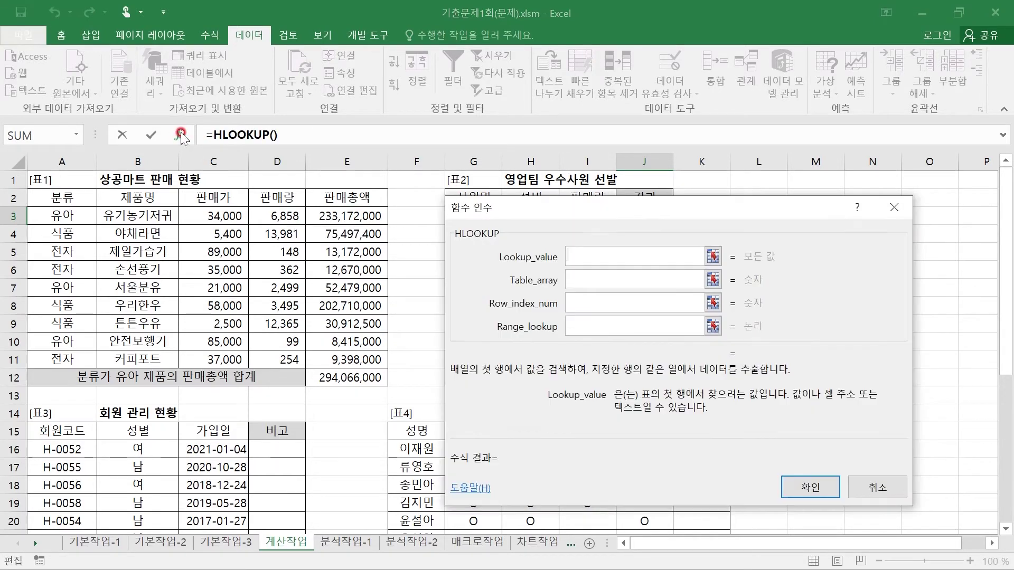
drag(604, 208, 202, 114)
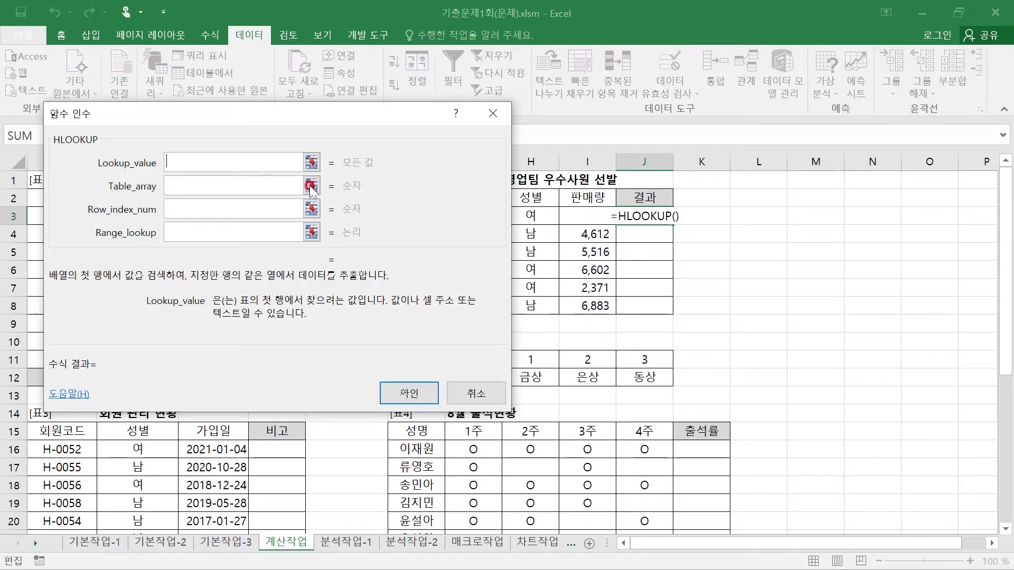
- Enter RANK.EQ() as the nested function in the HLOOKUP Lookup_value argument
click(211, 157)
text(RANK.EA)
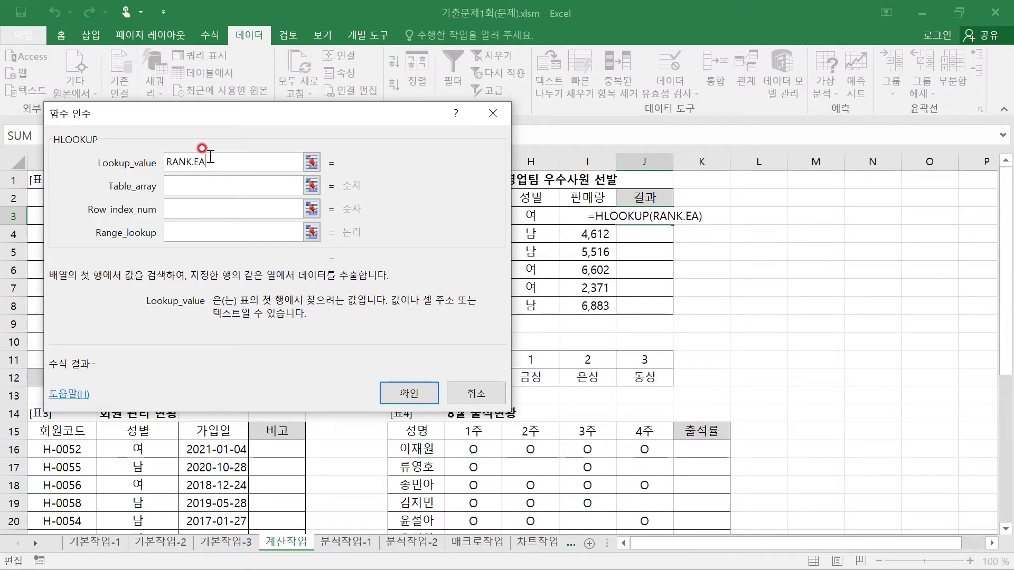
key(BackSpace)
text(Q)
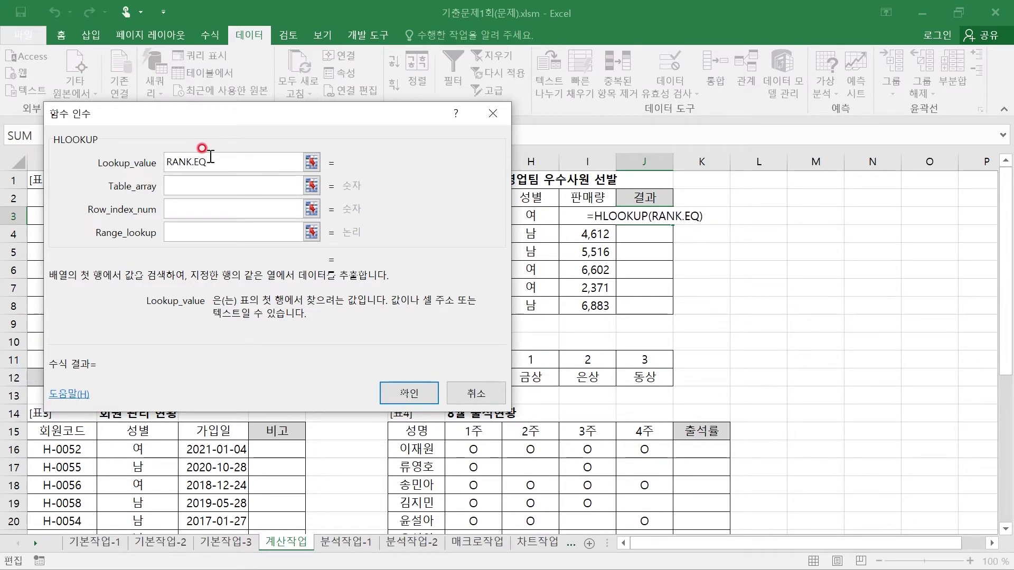
text(()
- Open the function arguments of the nested RANK.EQ from the formula, keeping the 표2 판매량 data uncovered
drag(250, 117, 290, 242)
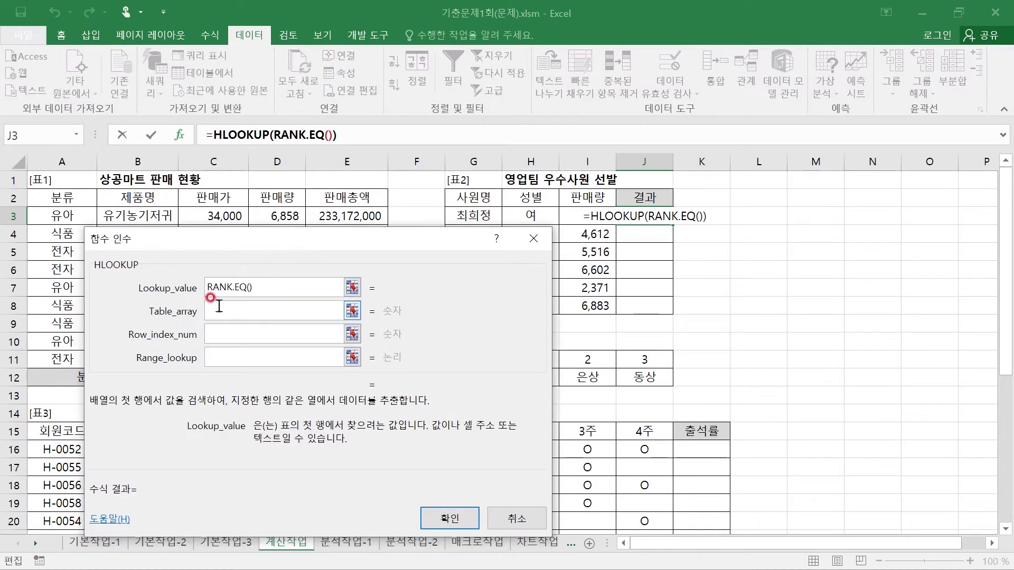
click(209, 285)
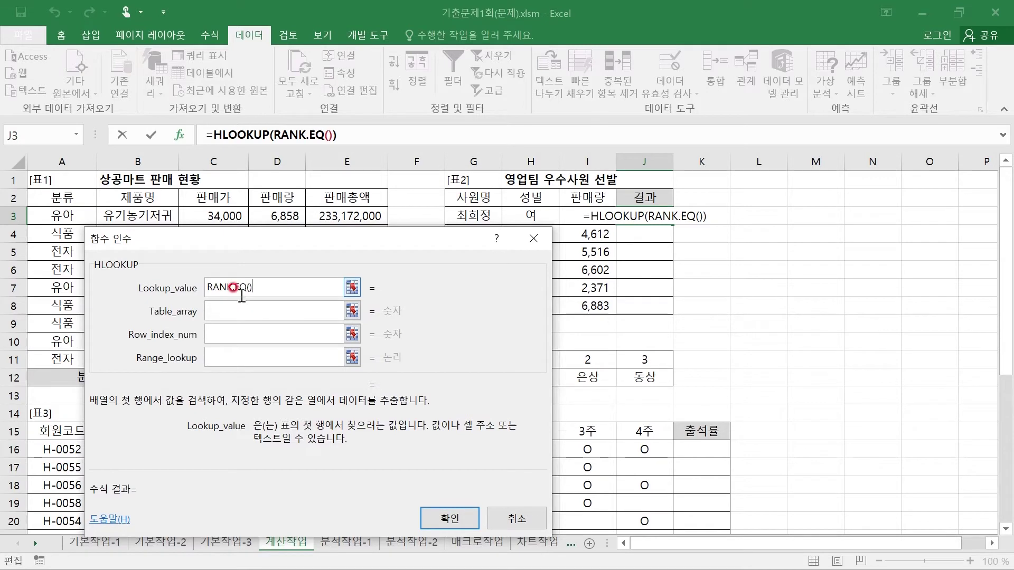
click(249, 286)
click(328, 135)
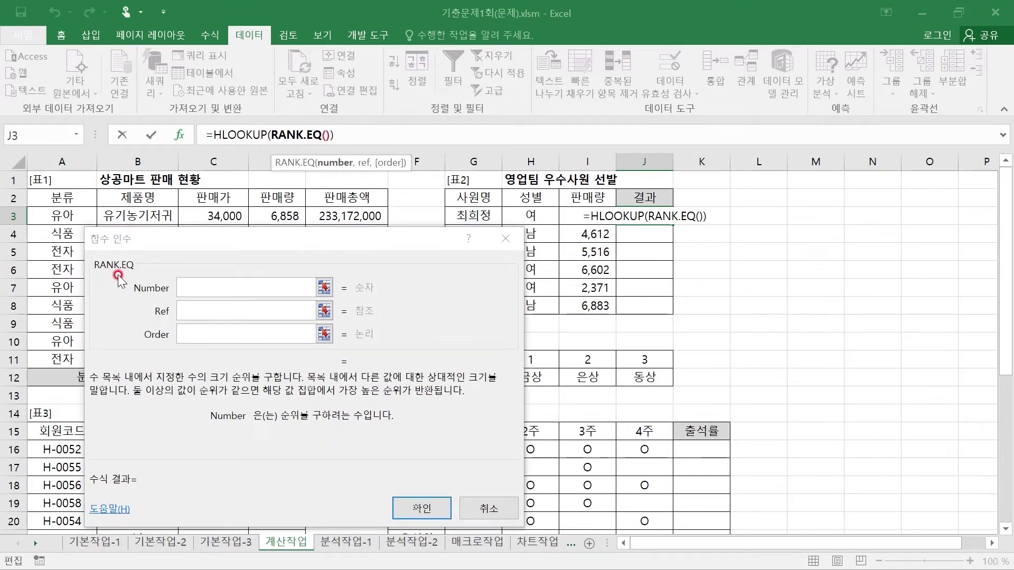
drag(230, 242, 217, 225)
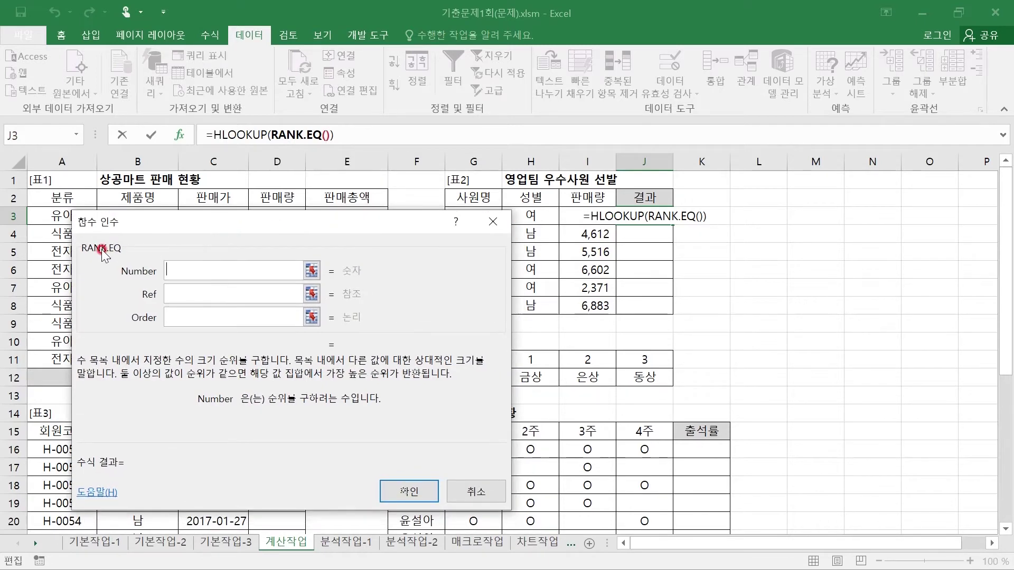
- Set the RANK.EQ Number argument to I3 and the Ref argument to I3:I8
click(174, 270)
click(187, 272)
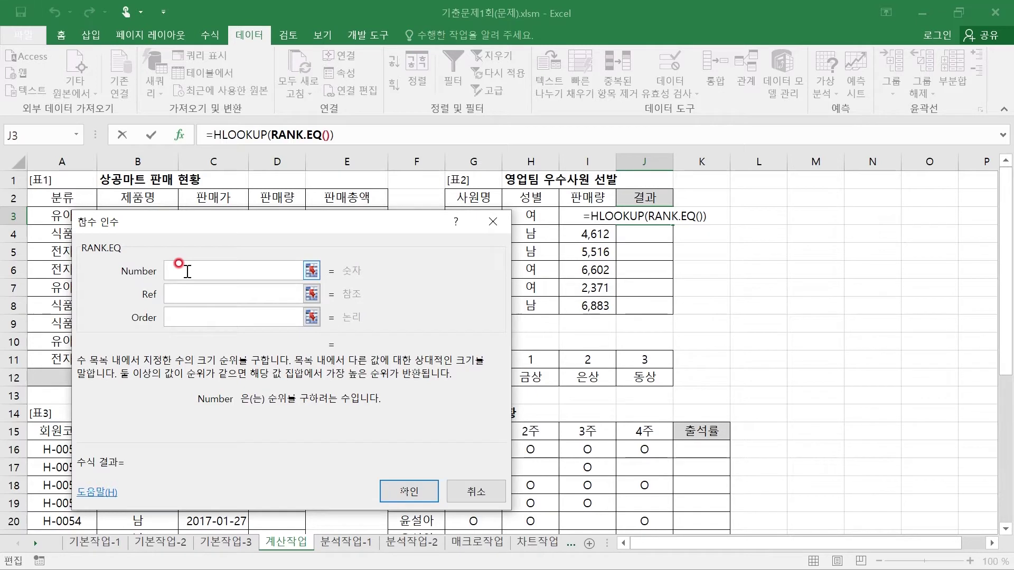
click(569, 214)
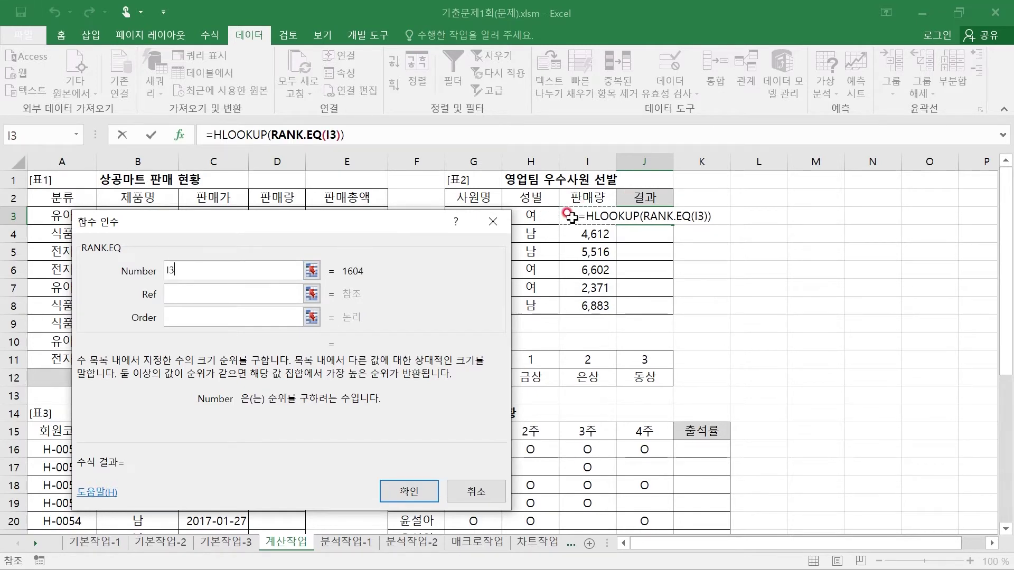
click(179, 289)
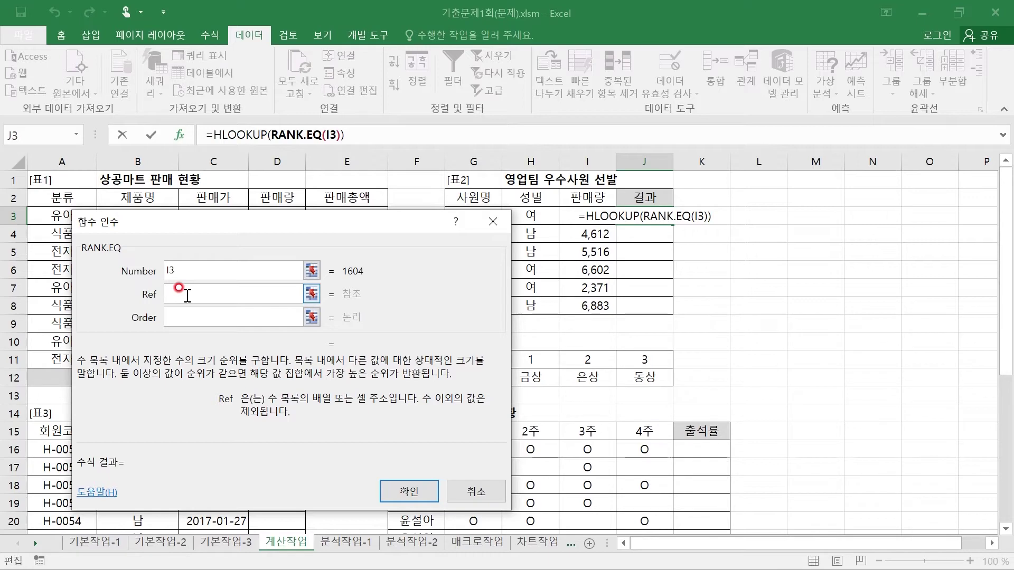
click(575, 213)
drag(574, 213, 588, 306)
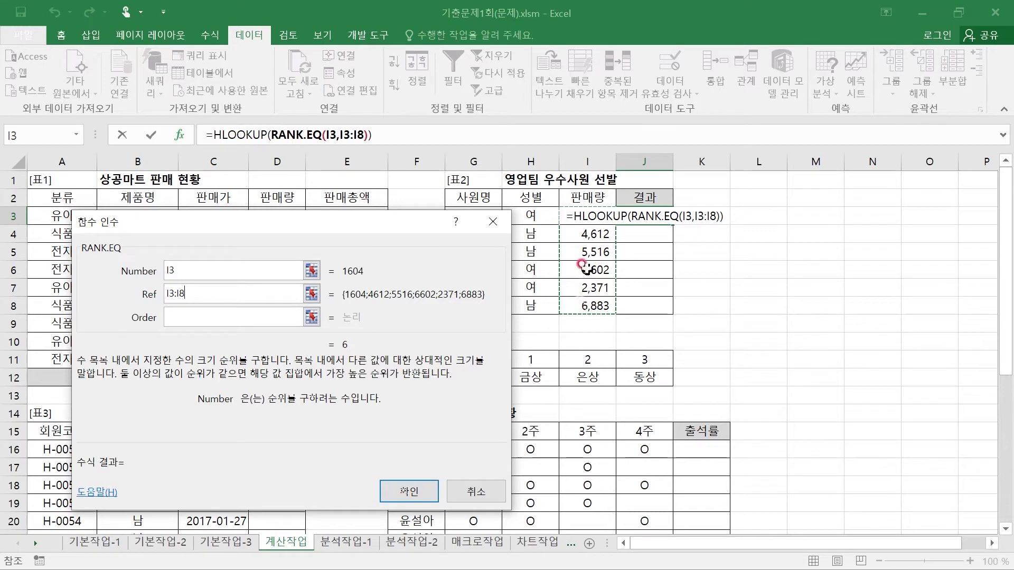
- Make the RANK.EQ Ref argument absolute as $I$3:$I$8 and set the Order argument to 0
click(145, 294)
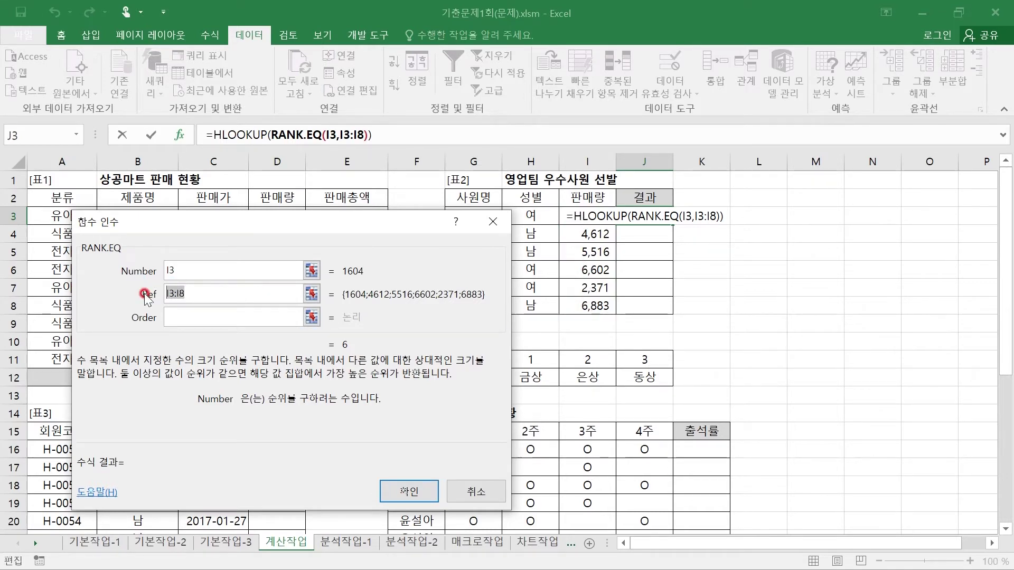
key(F4)
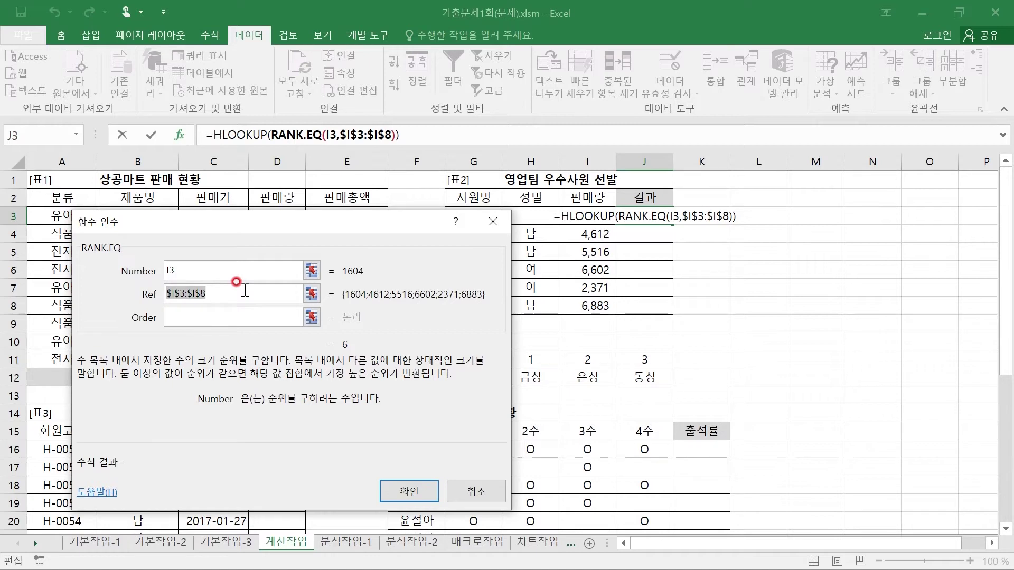
click(187, 317)
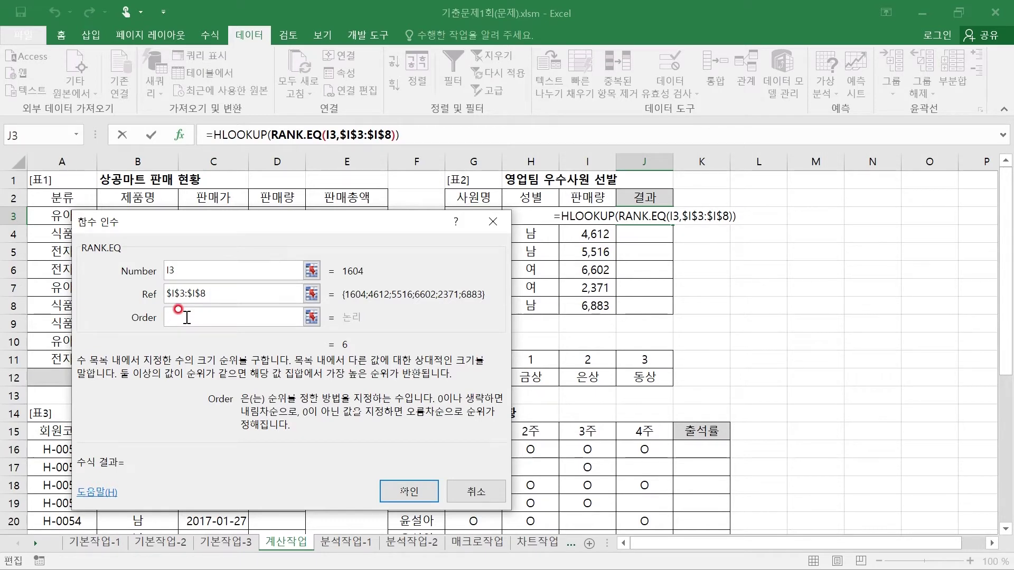
text(0)
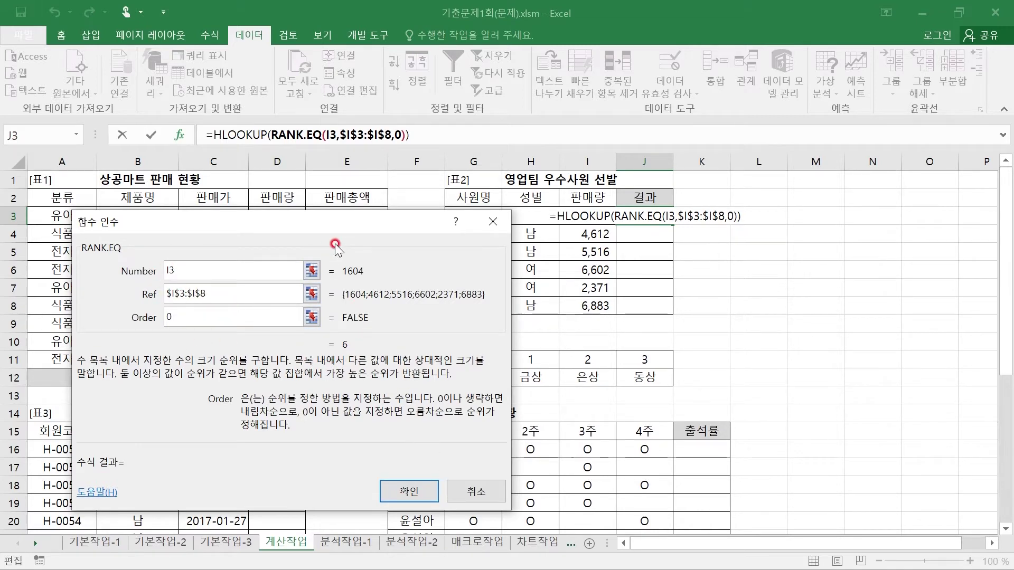
- Return to the outer HLOOKUP arguments and set Table_array to H11:J12, keeping the 순위표 uncovered
click(244, 132)
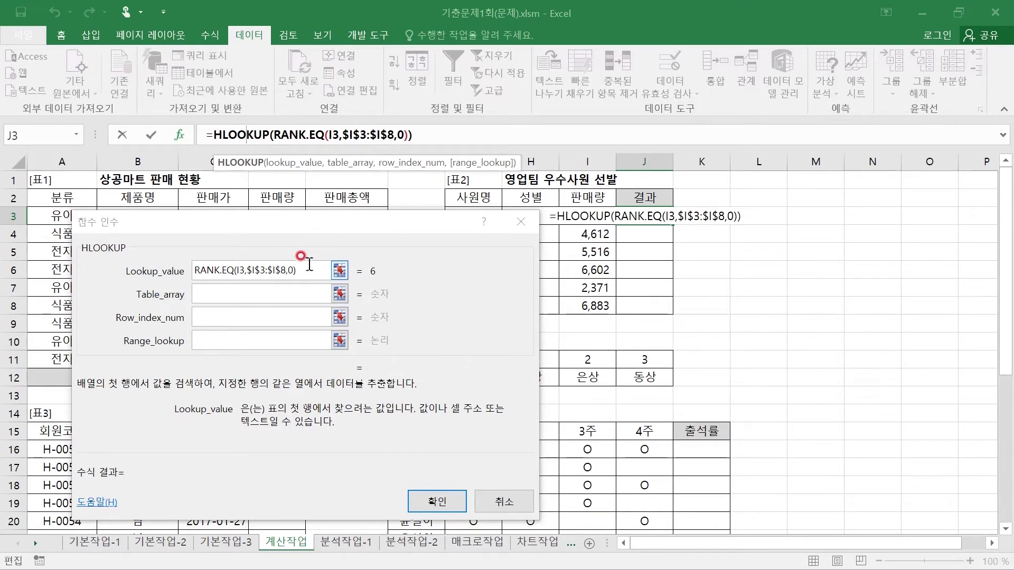
click(201, 295)
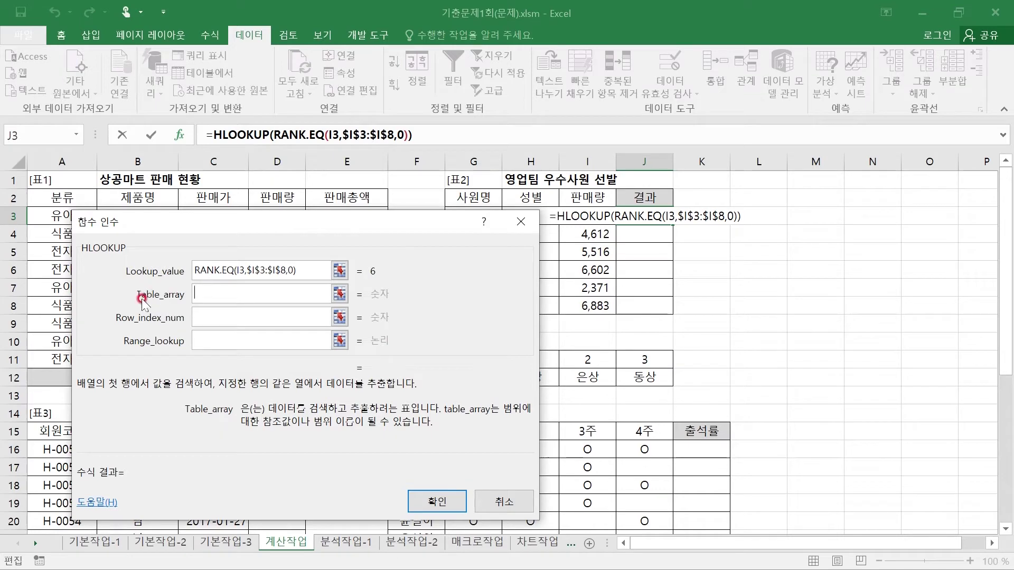
drag(322, 224, 315, 58)
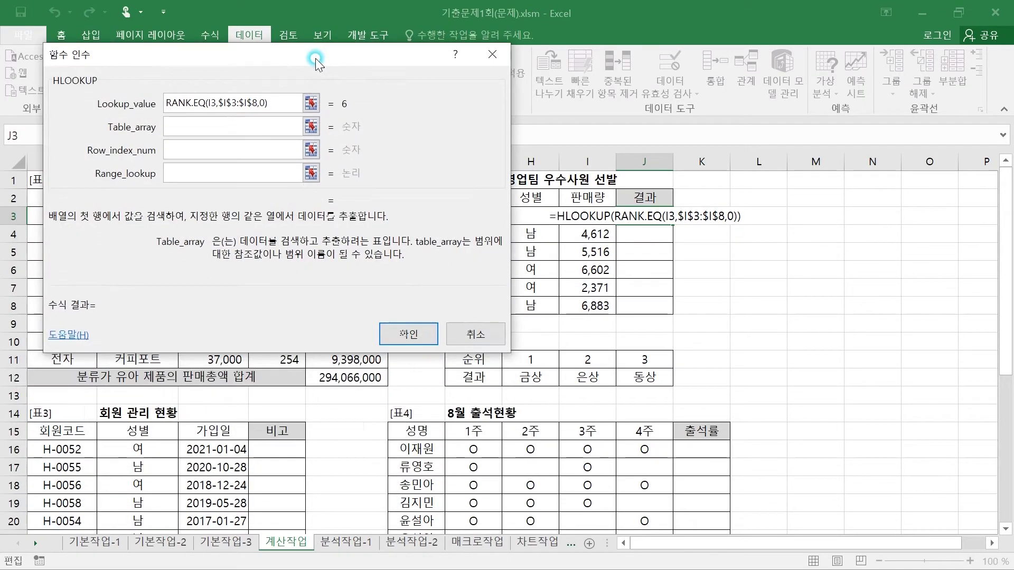
drag(515, 357, 649, 378)
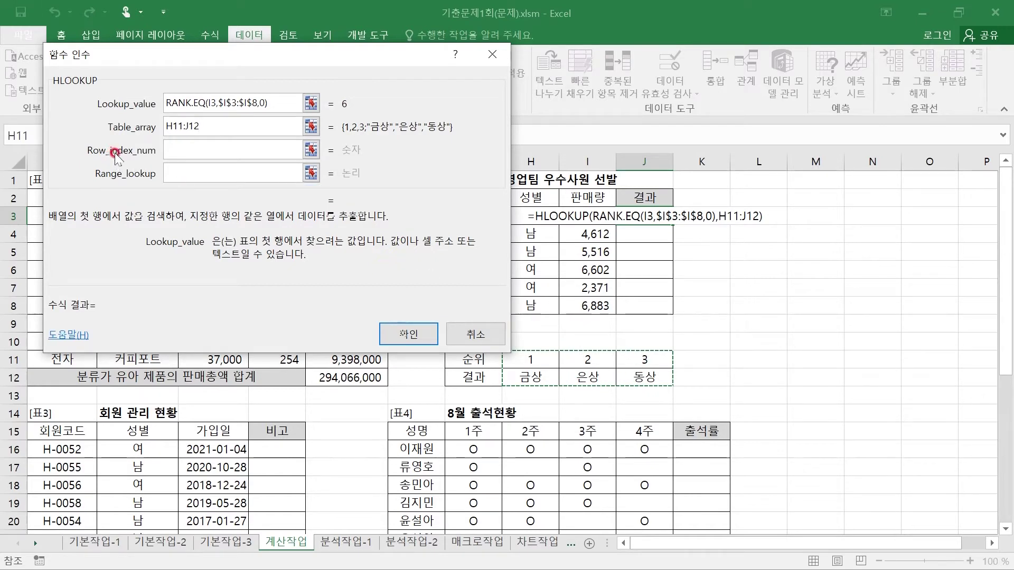
- Set the HLOOKUP Row_index_num argument to 2 and the Range_lookup argument to 1
click(190, 151)
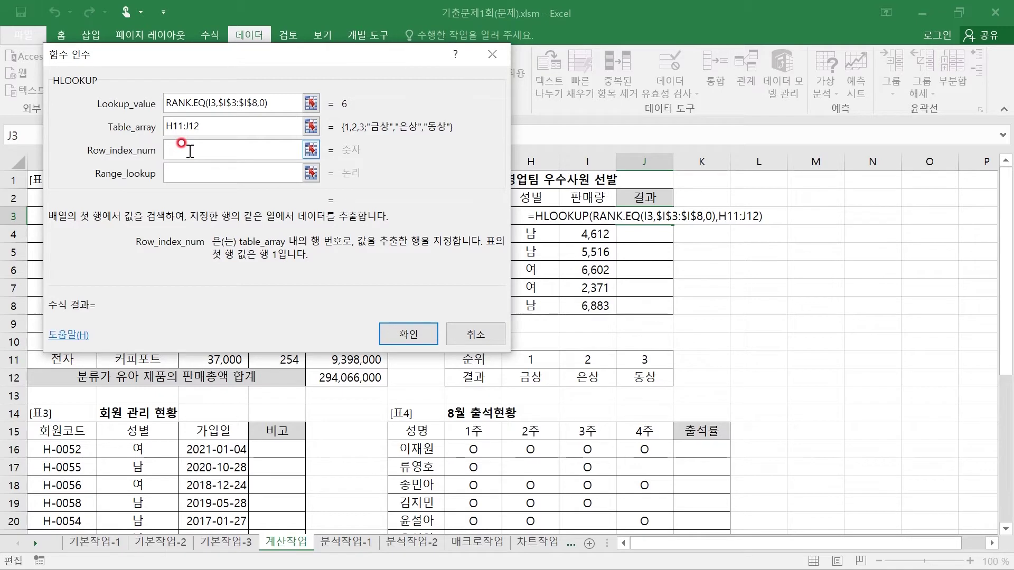
text(2)
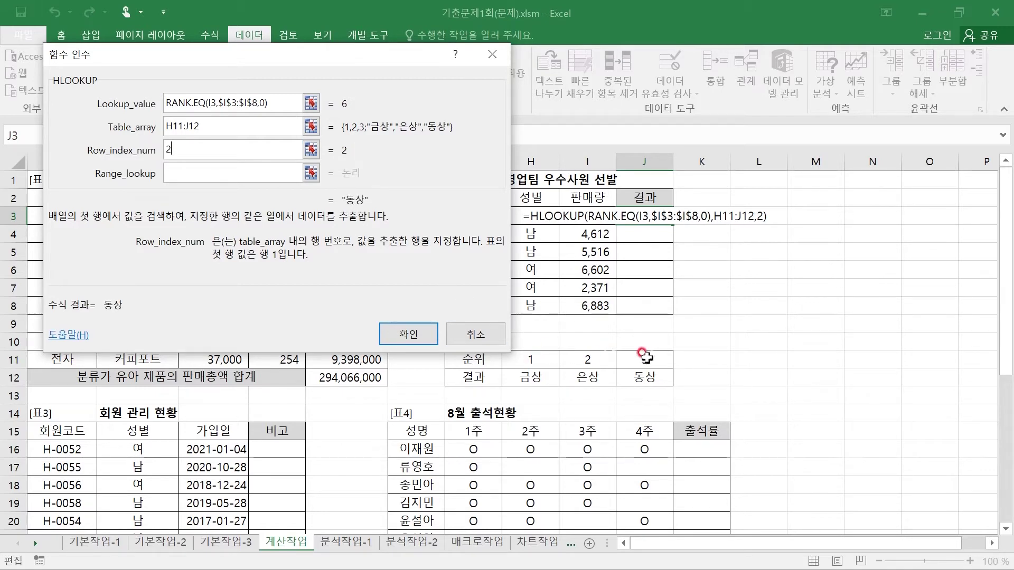
click(196, 172)
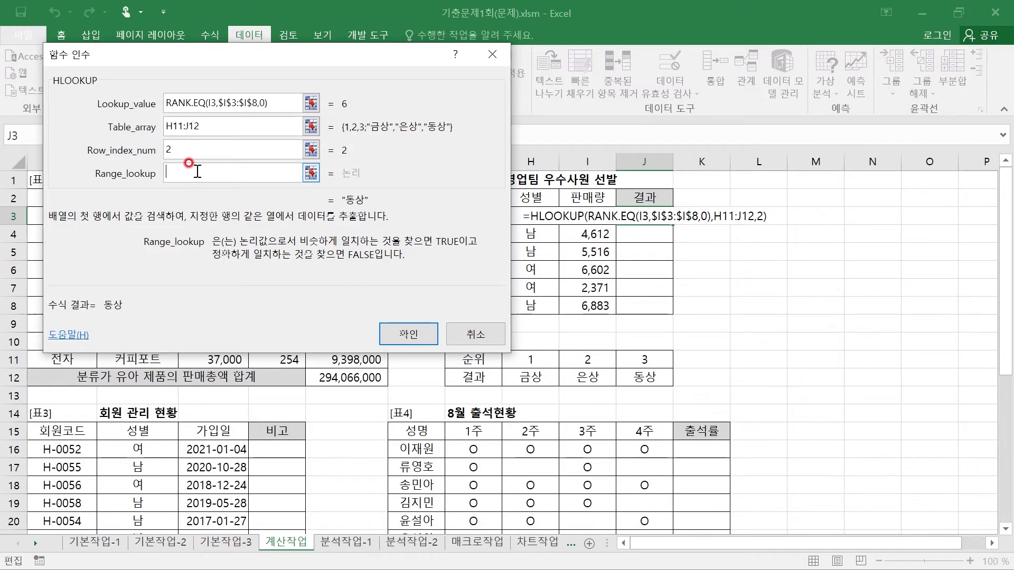
text(1)
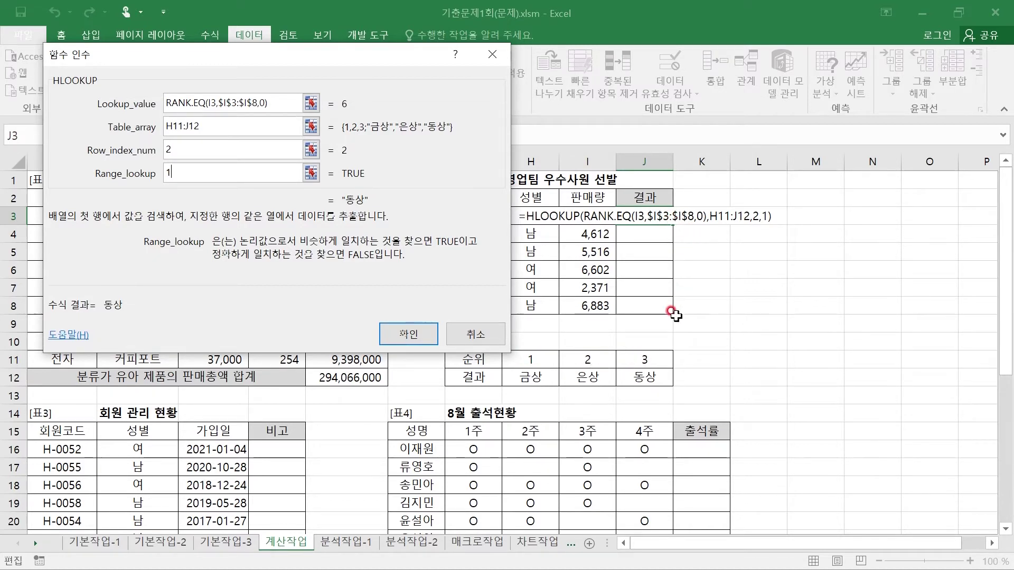
- Make the HLOOKUP Table_array argument absolute as $H$11:$J$12 and enter the finished formula in J3
drag(217, 127, 140, 129)
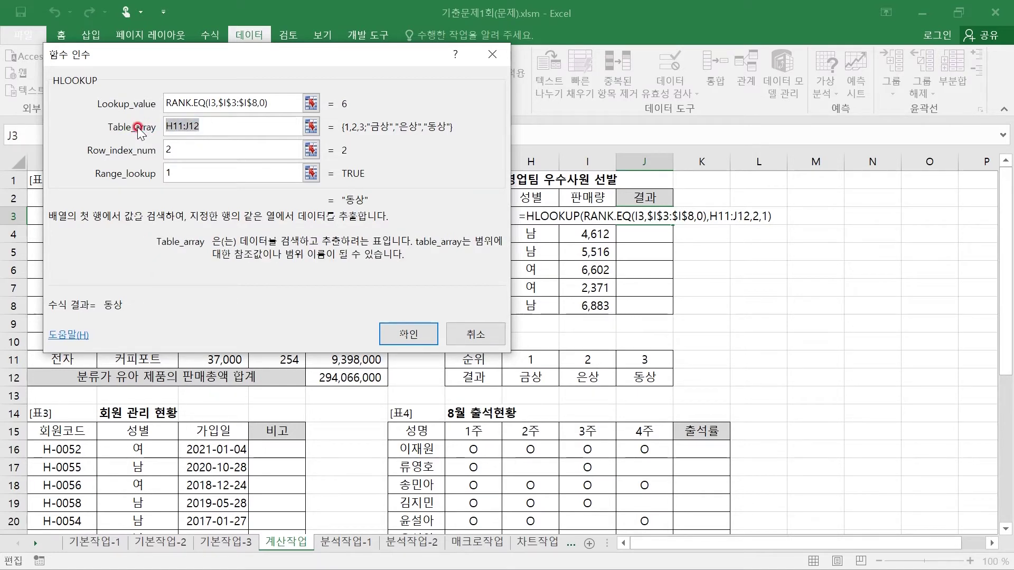
key(F4)
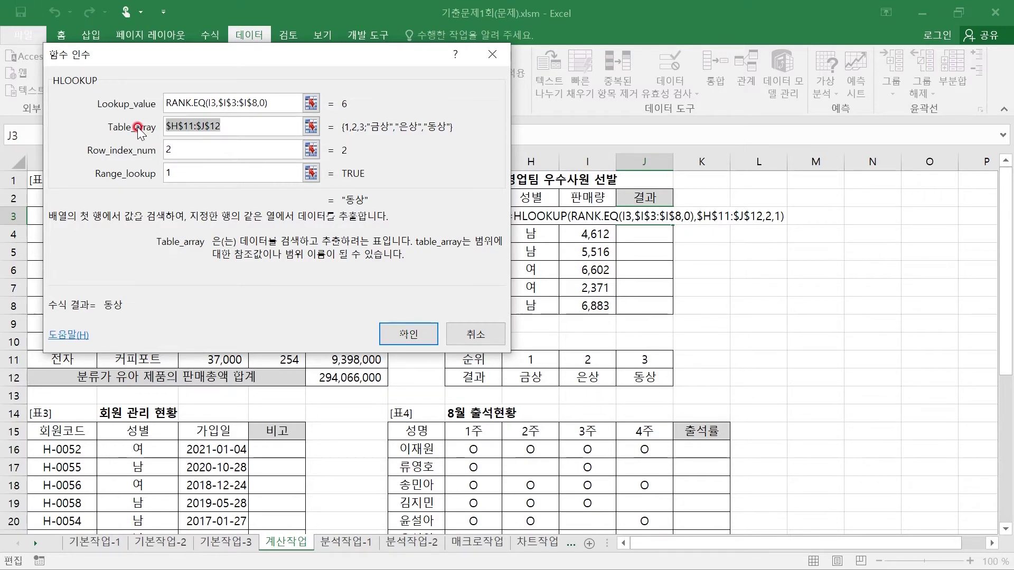
click(409, 334)
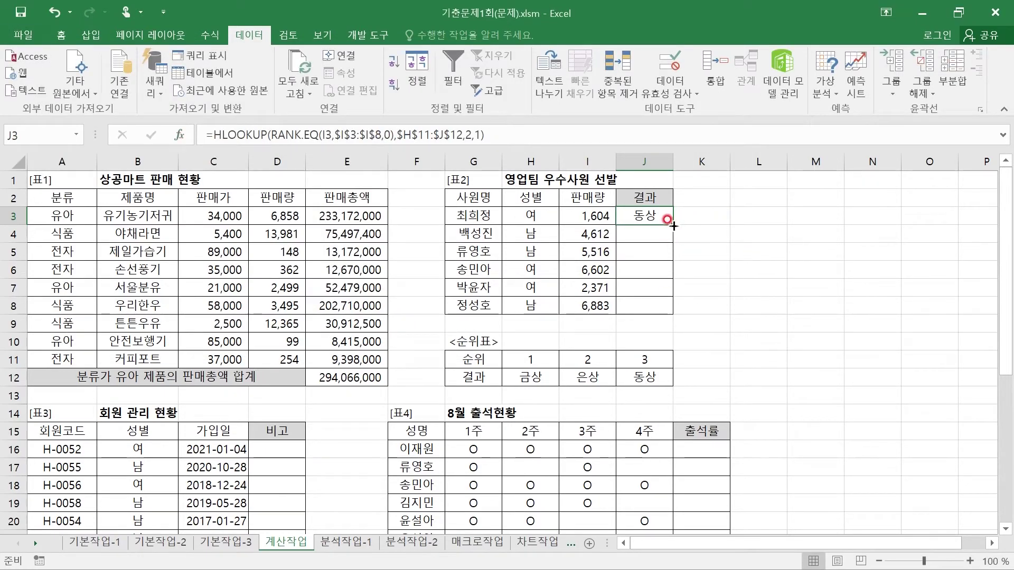
- Fill the J3 formula down to J8 and check the 결과 values against the 판매량 figures and 순위표
drag(673, 224, 677, 306)
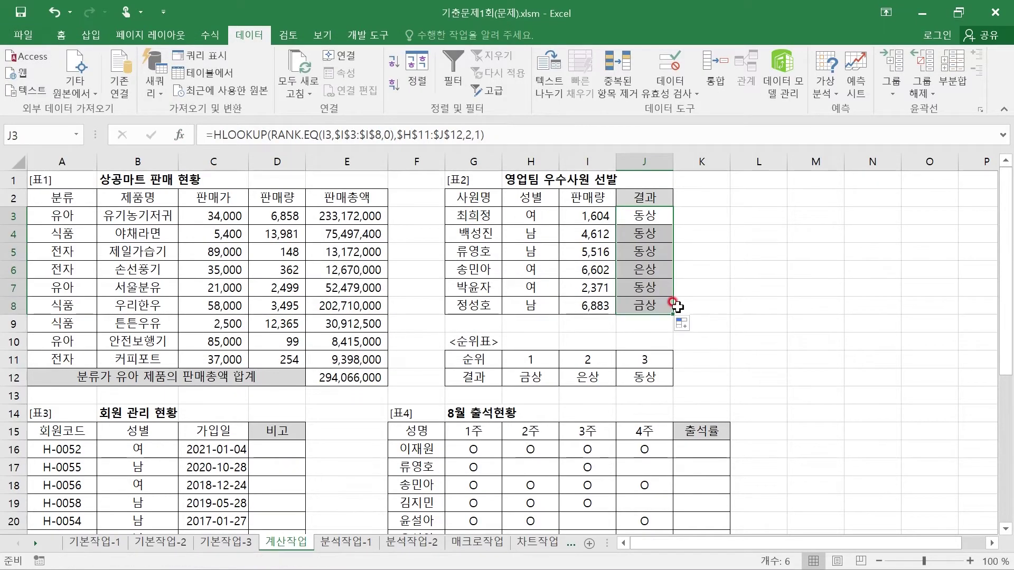
click(704, 294)
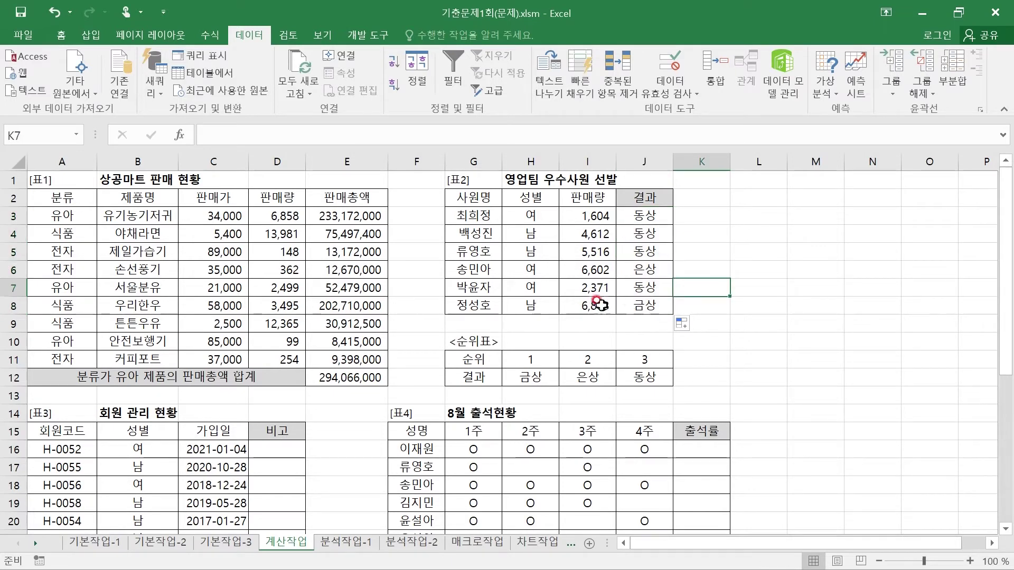
click(592, 302)
click(533, 358)
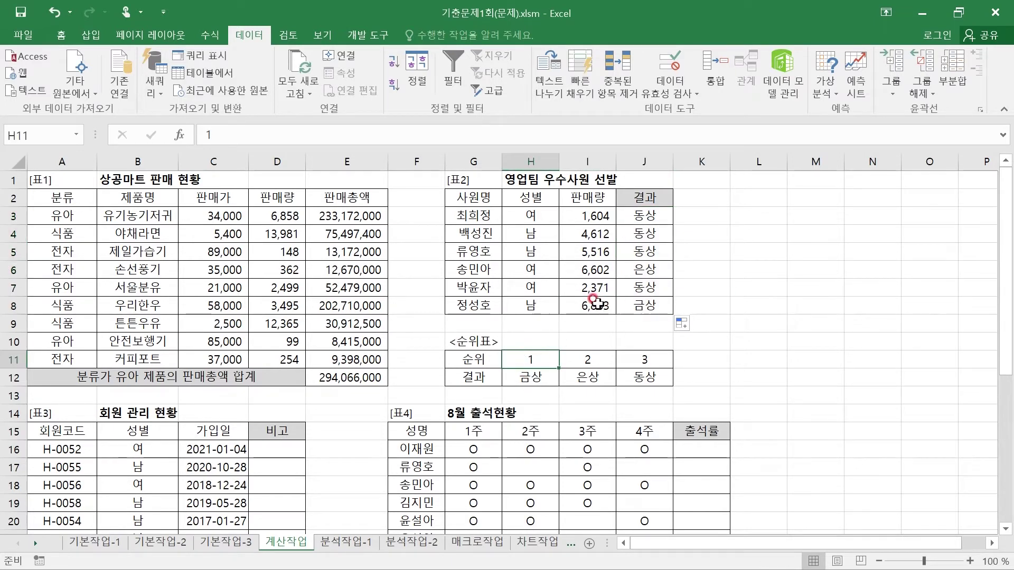
click(606, 268)
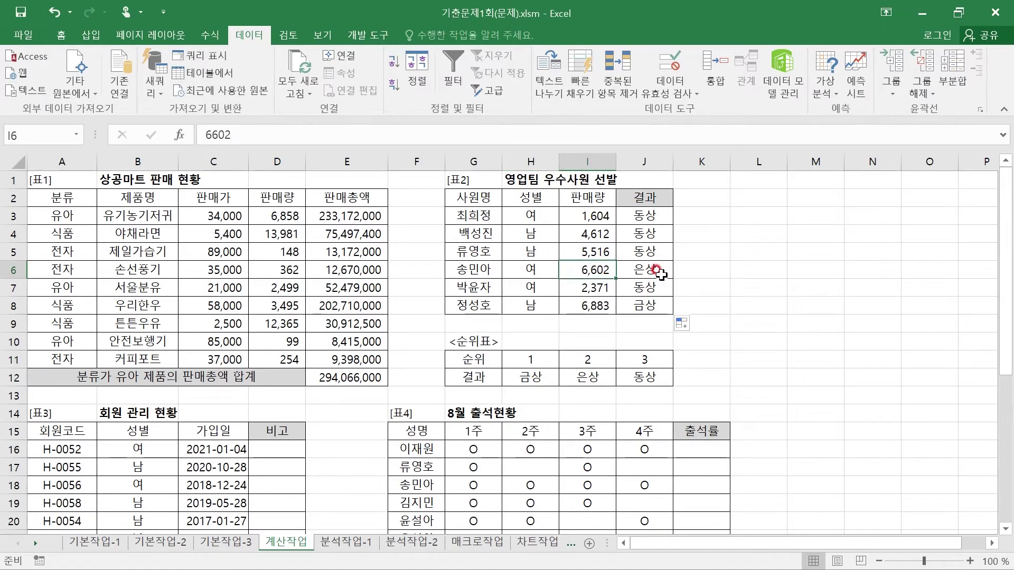
- Select D16 in 표3, then switch to the exam PDF and read task 03's 가입일 condition and required functions
scroll(802, 315, down, 2)
scroll(802, 315, down, 1)
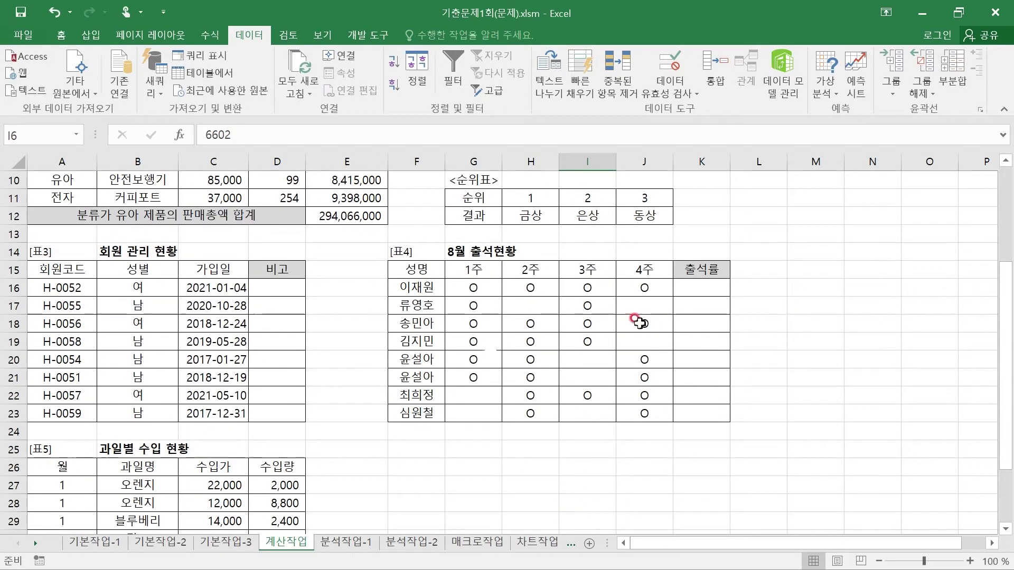
click(274, 283)
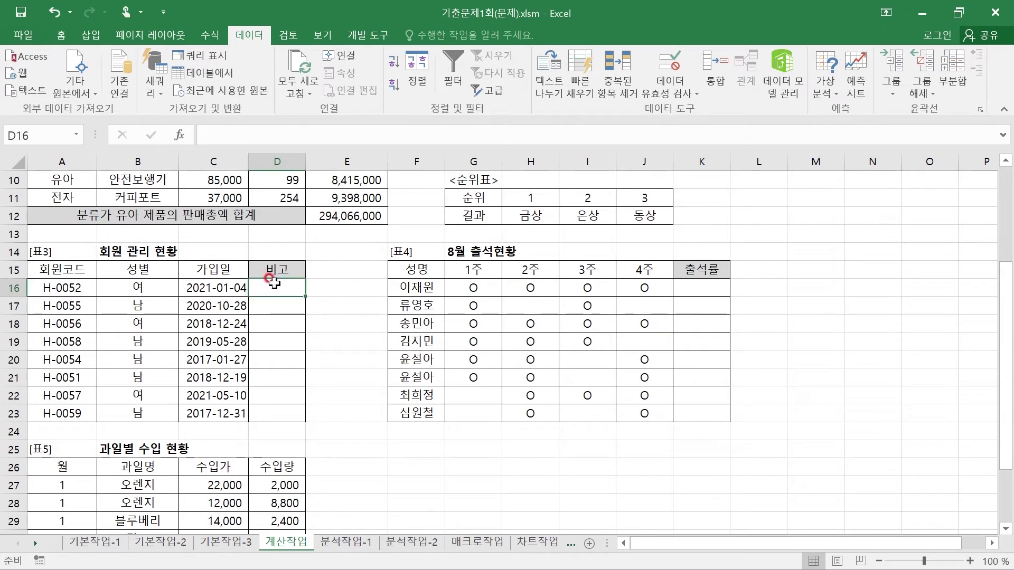
key(super)
click(490, 555)
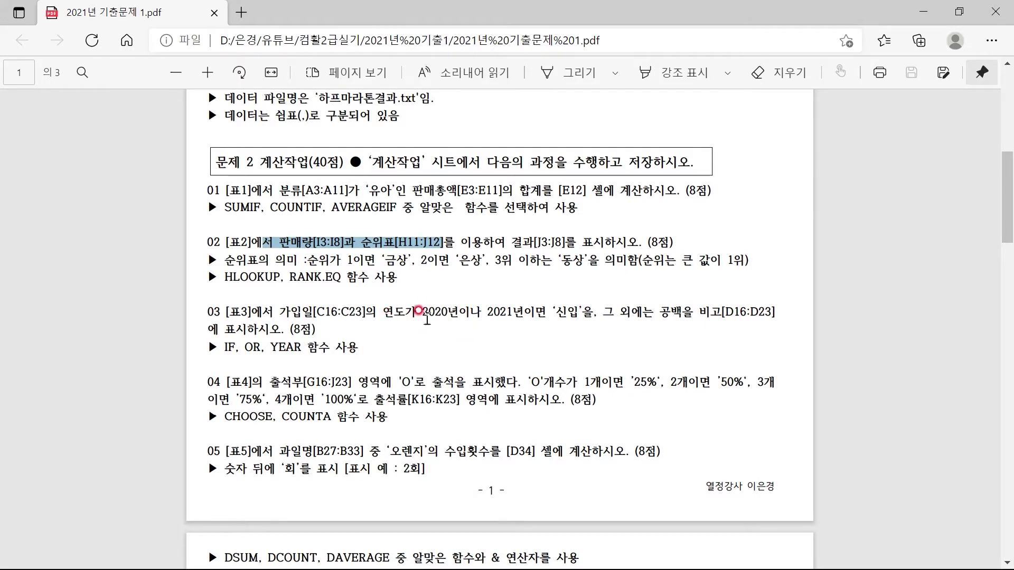
click(415, 307)
drag(423, 315, 522, 310)
mouse_move(454, 316)
mouse_down()
mouse_move(423, 315)
mouse_move(440, 316)
mouse_up()
drag(506, 316, 510, 317)
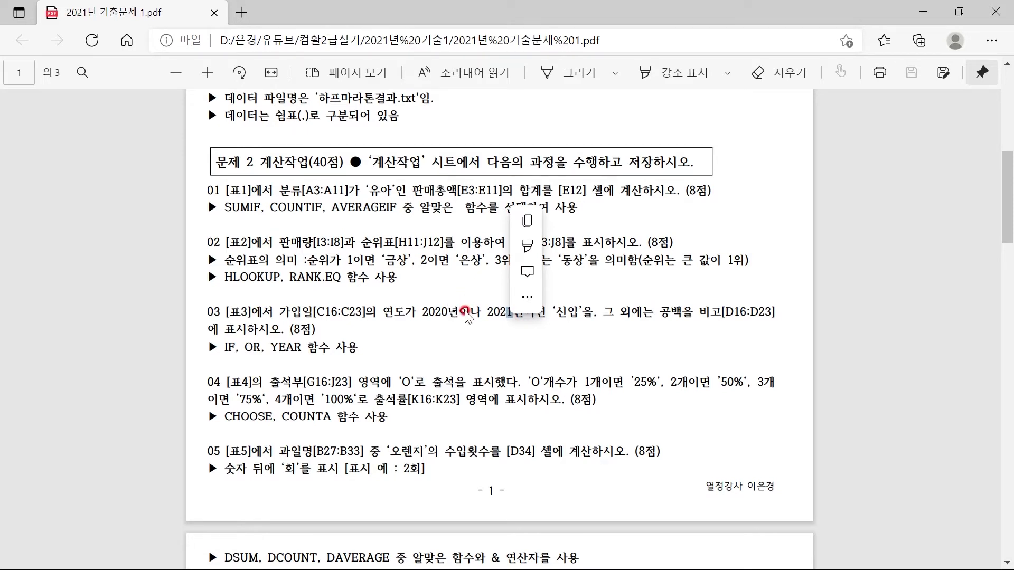
drag(225, 349, 293, 334)
click(423, 312)
drag(376, 308, 488, 324)
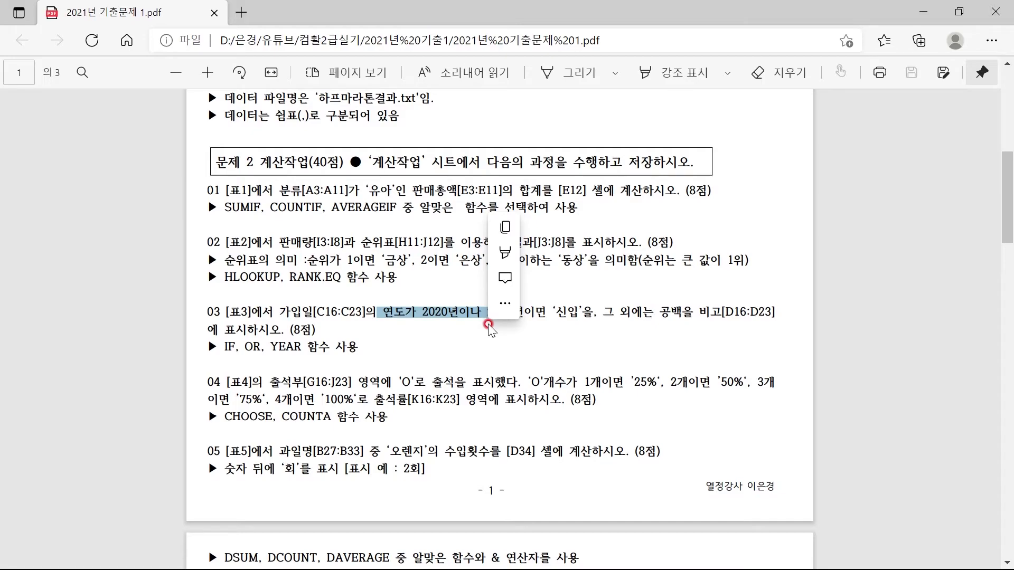
- Switch back to Excel, start an IF formula in D16, and open its function arguments, keeping the 표3 data uncovered
key(super)
click(373, 559)
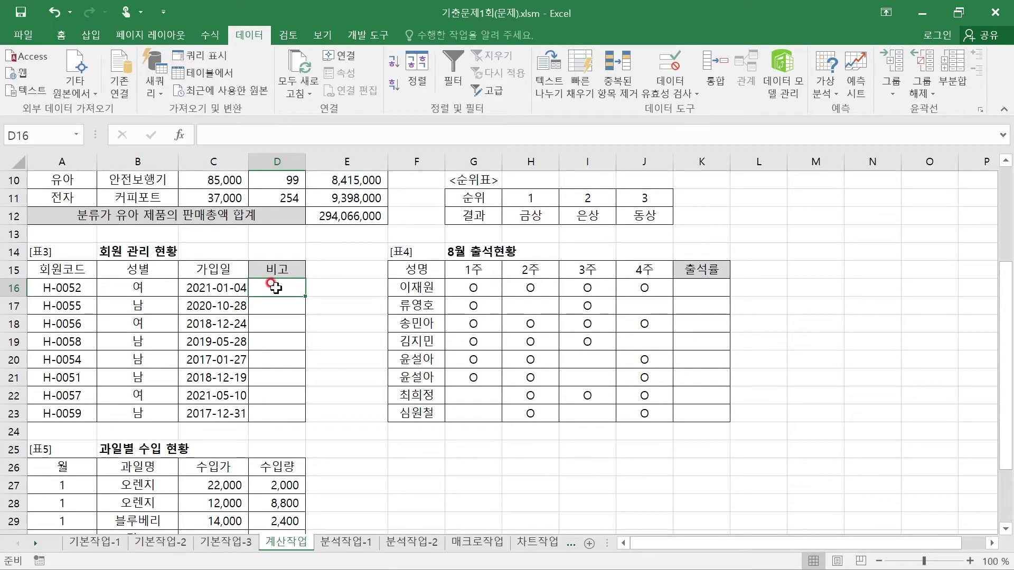
text(=IF)
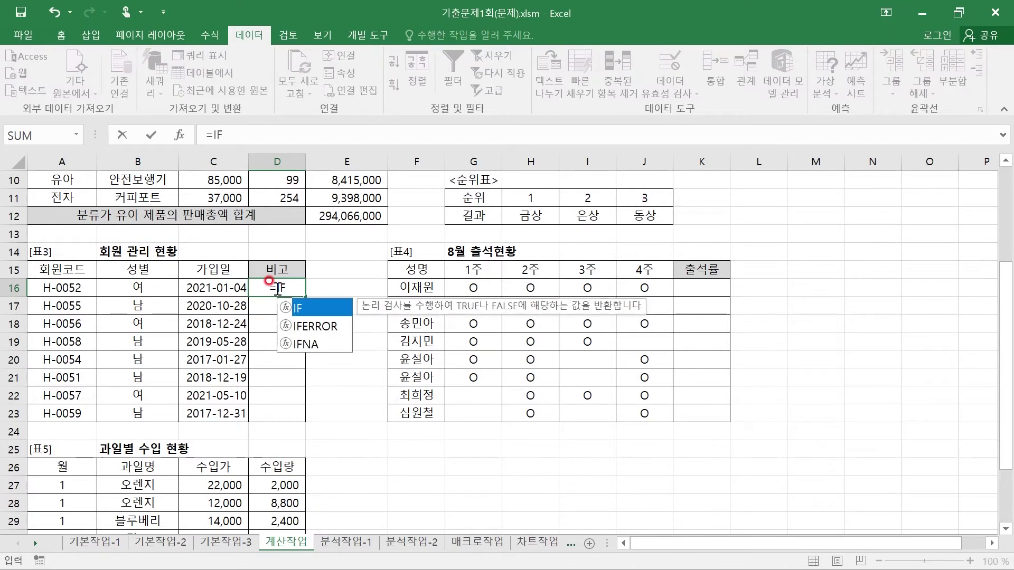
text(()
click(180, 135)
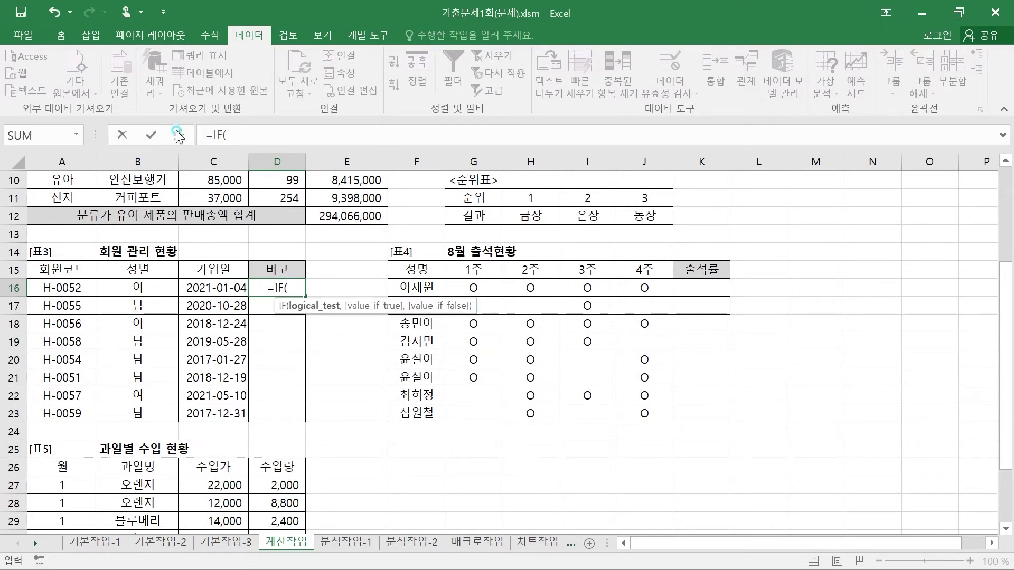
drag(260, 76, 672, 40)
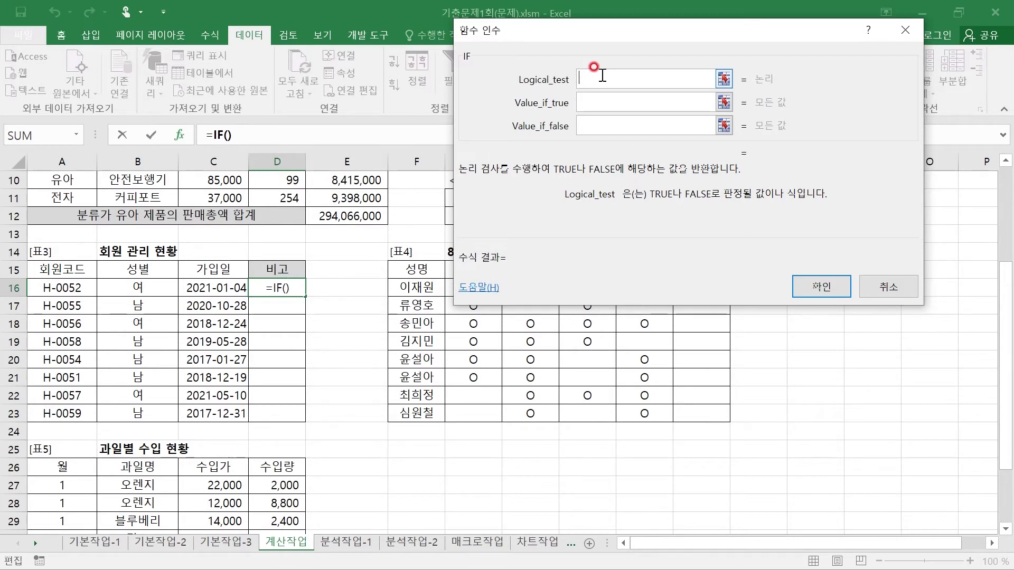
- Nest OR() in the IF Logical_test argument and set its Logical1 argument to YEAR(C16)=2020
text(OR())
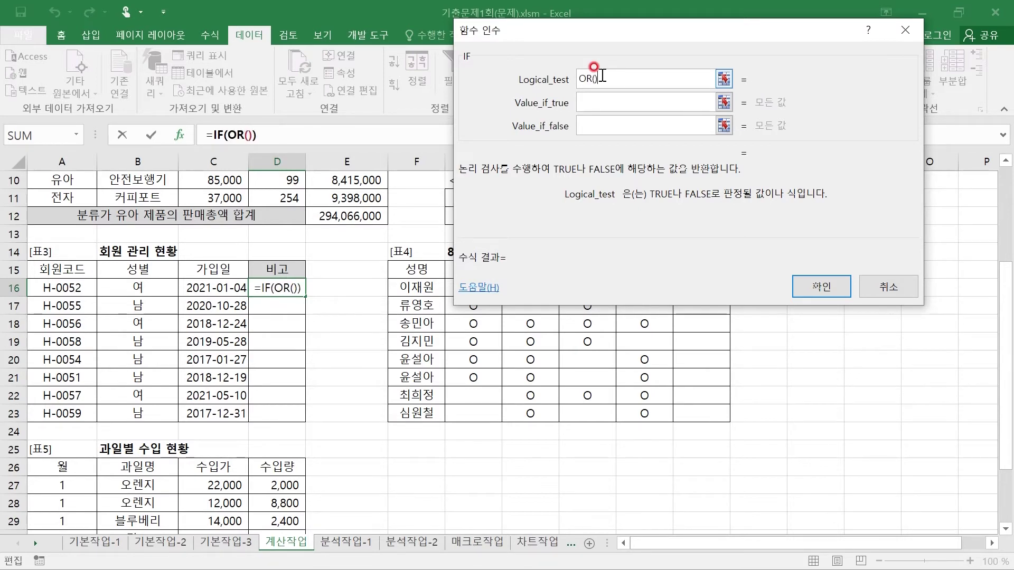
click(247, 134)
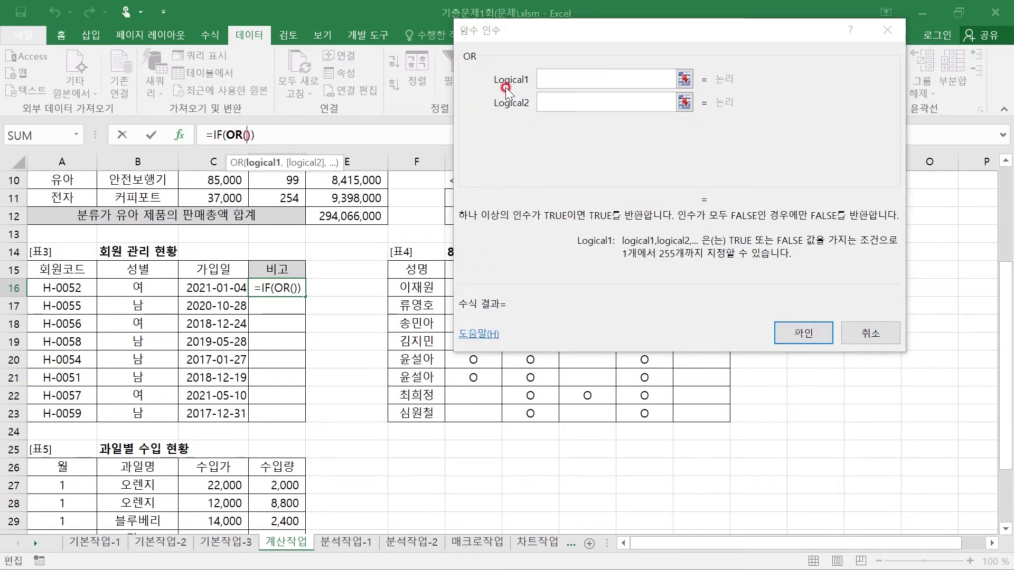
click(570, 79)
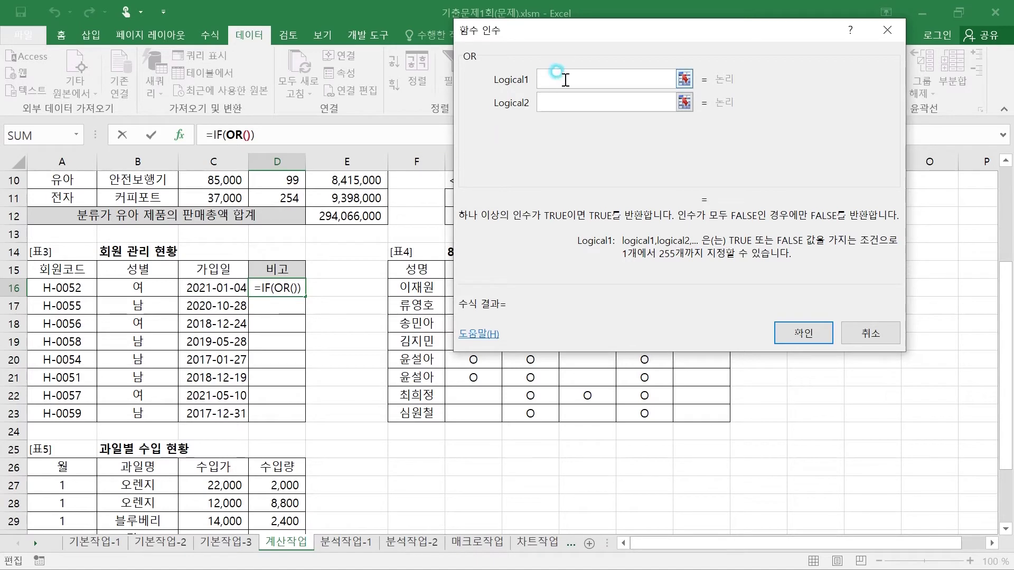
text(YEAR()
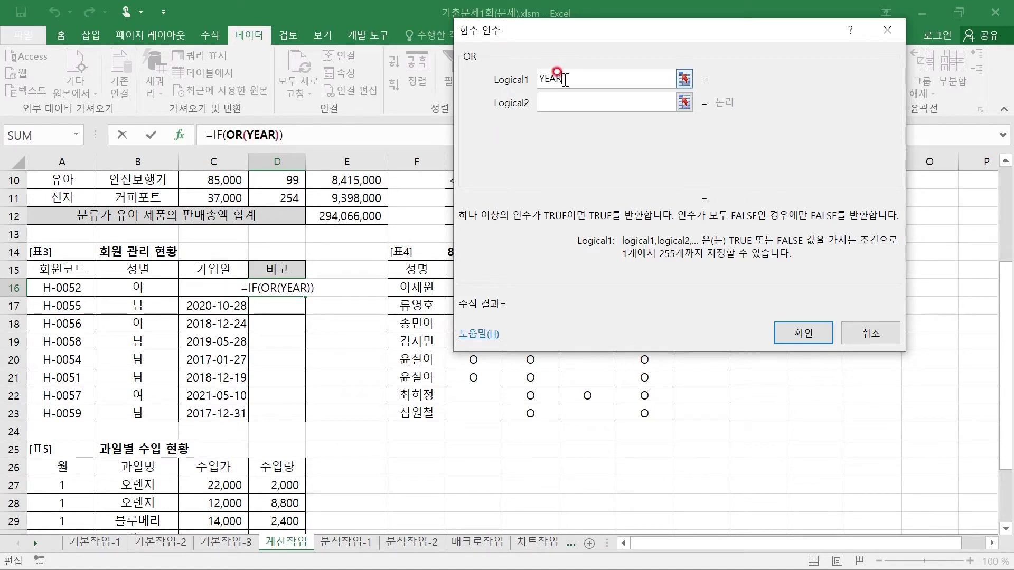
click(204, 288)
text())
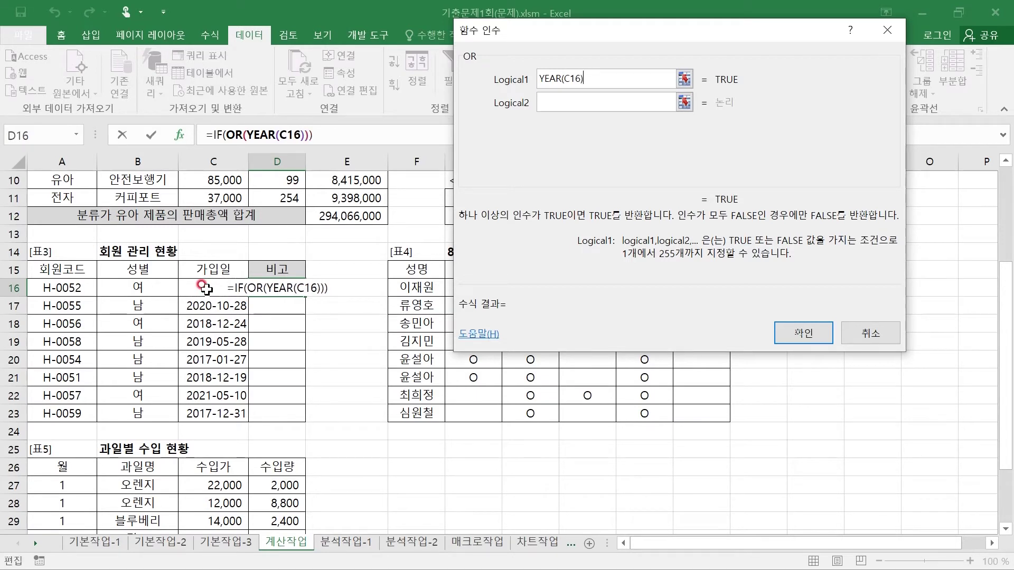
text(=)
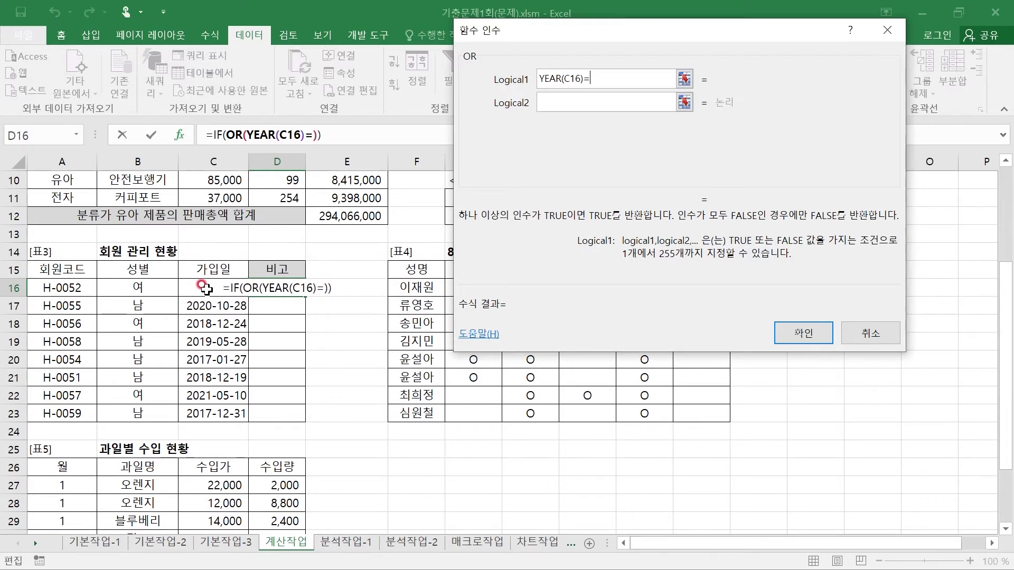
text(2020)
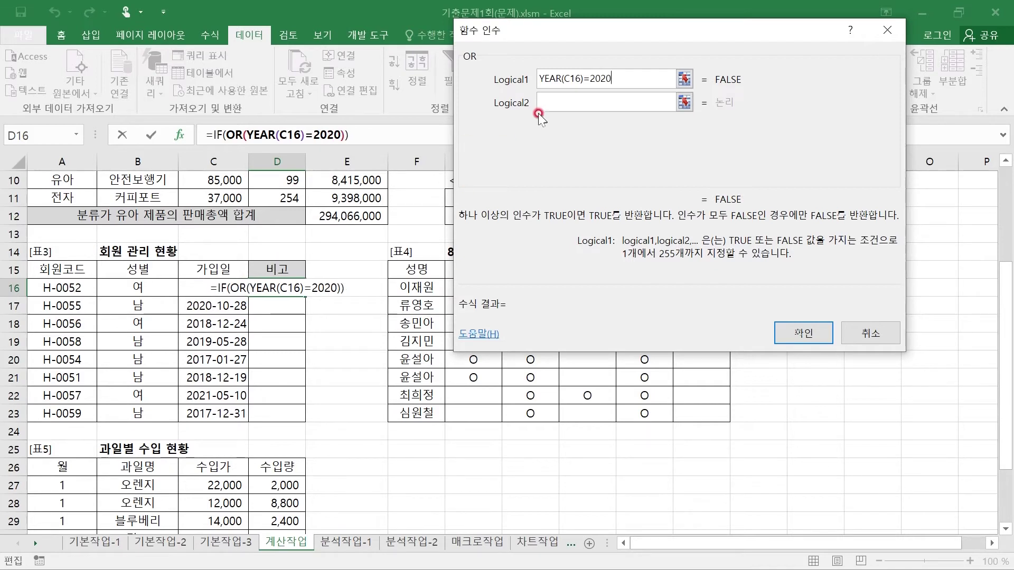
- Set the OR function's Logical2 argument to YEAR(C16)=2021
click(550, 101)
text(YEAR()
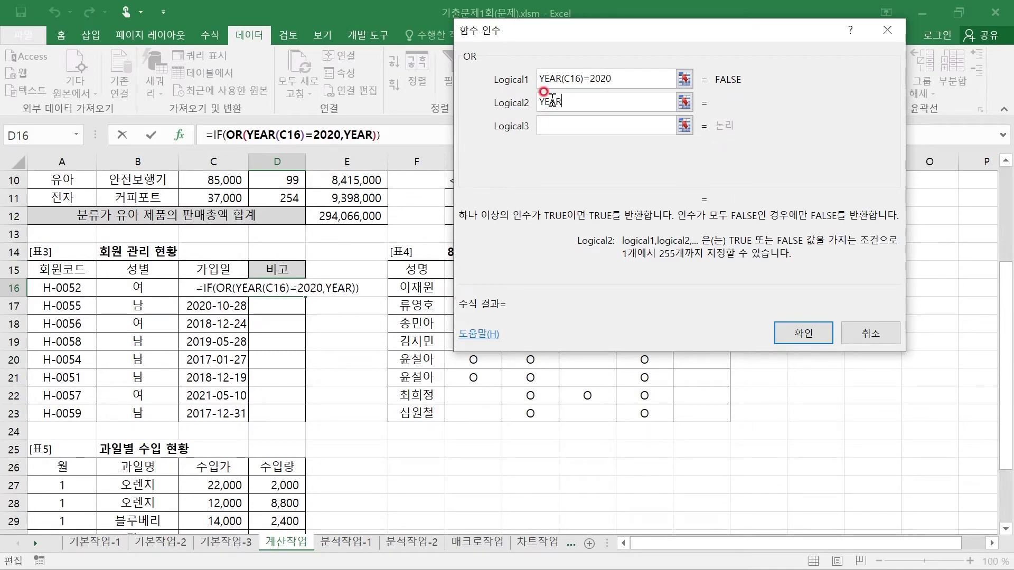
click(195, 285)
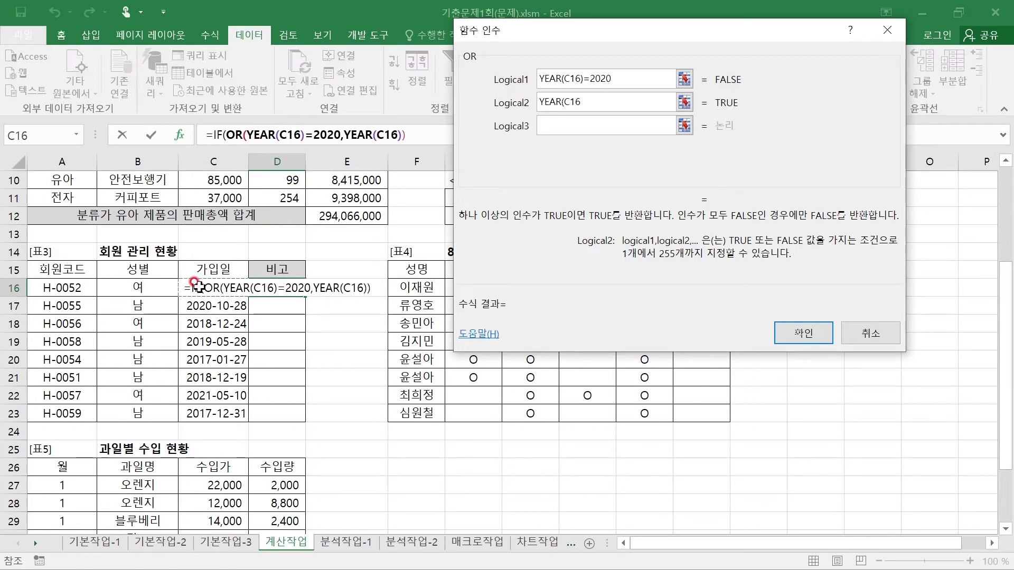
text()=2021)
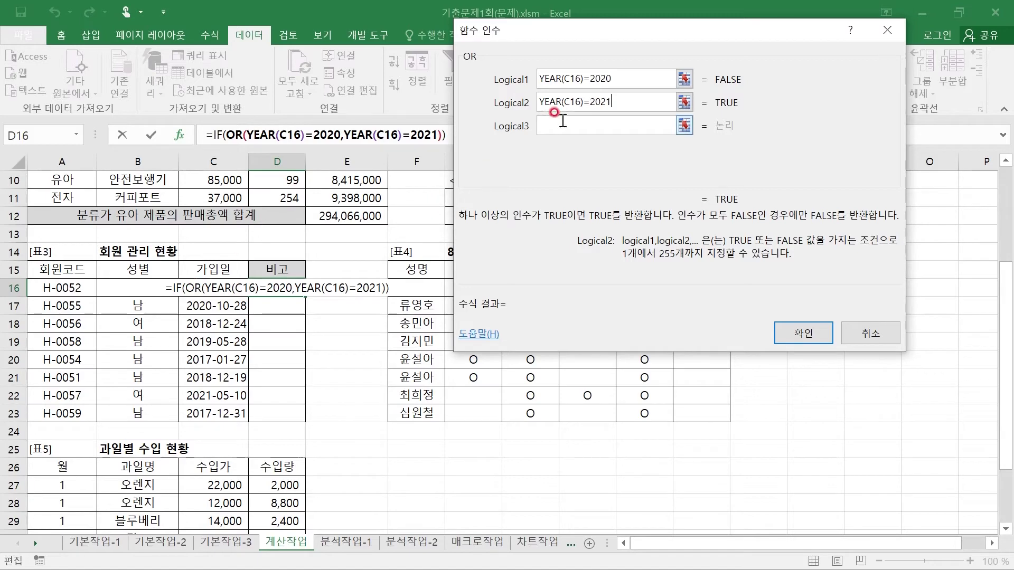
- Return to the IF arguments, set Value_if_true to "신입" and Value_if_false to "", and complete the D16 formula
drag(537, 26, 433, 181)
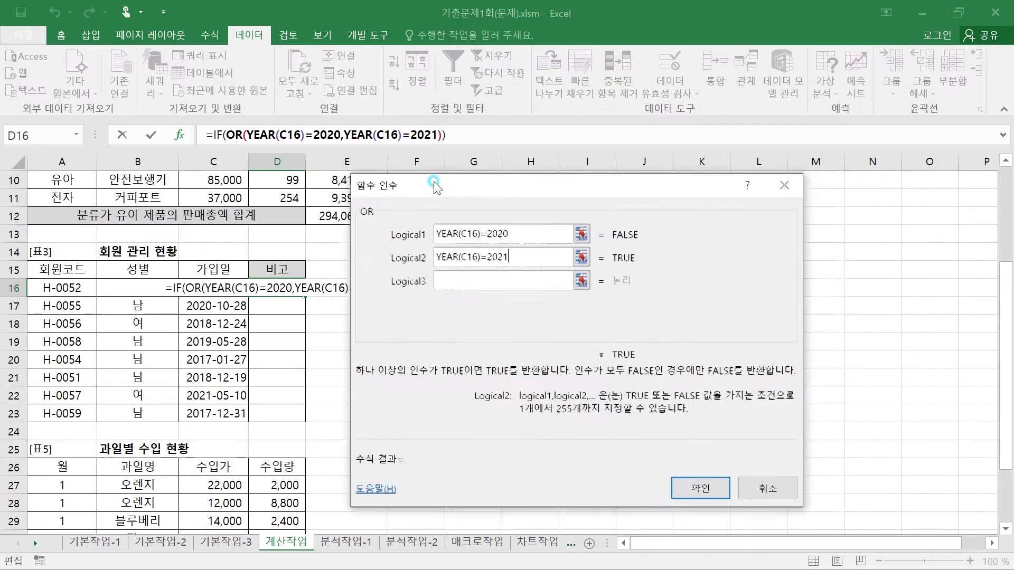
click(467, 233)
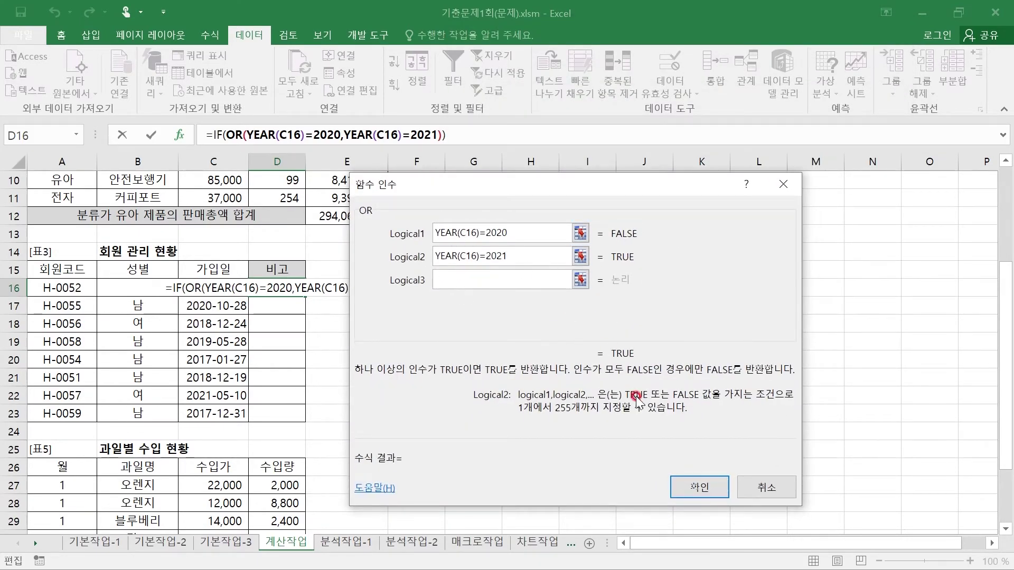
click(218, 136)
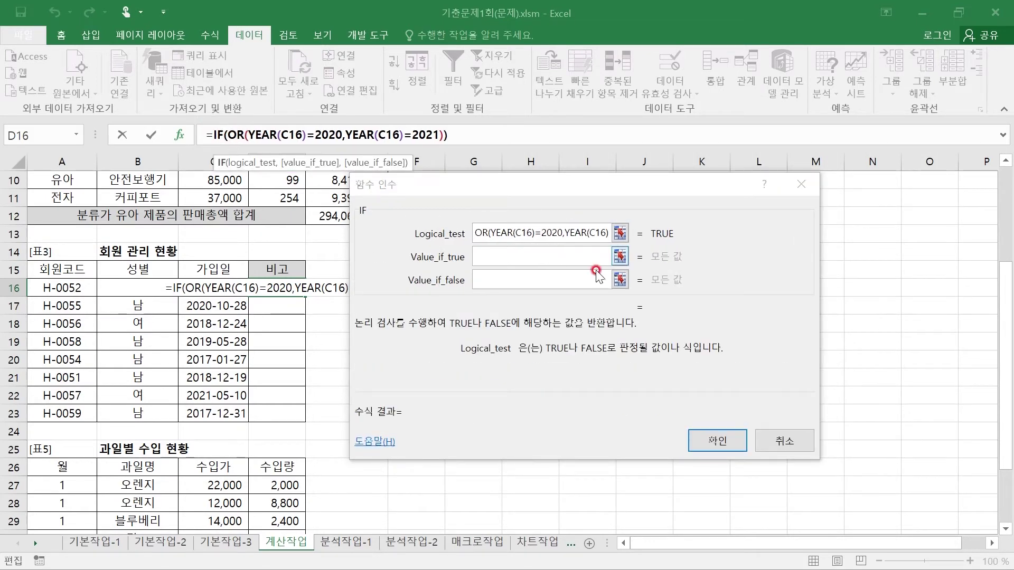
click(506, 257)
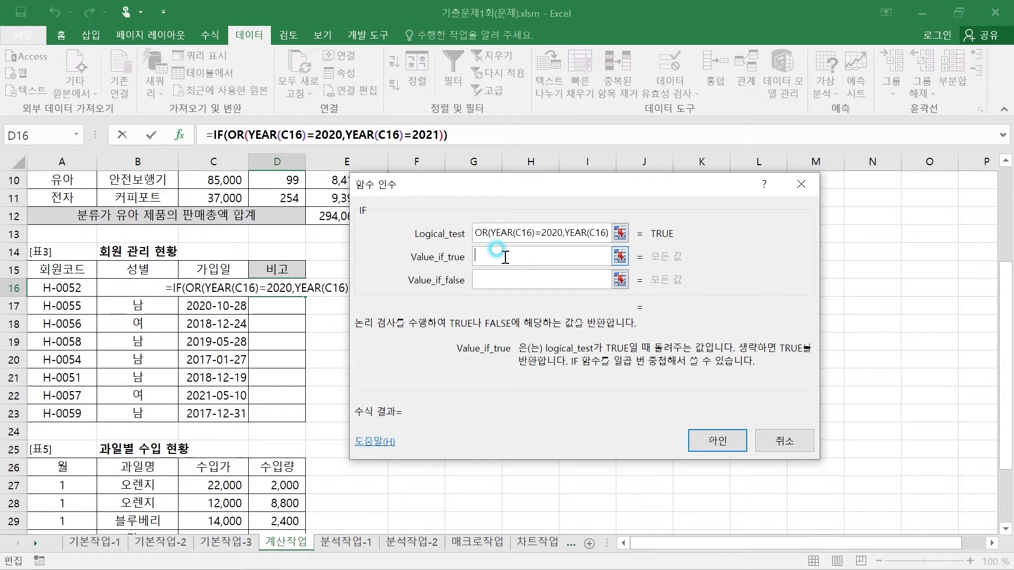
text(신이)
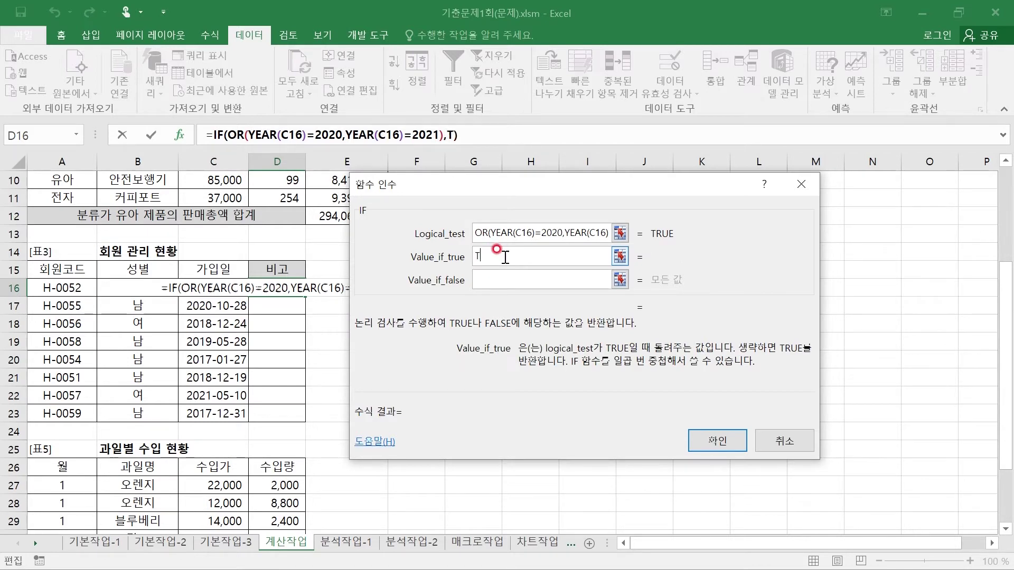
text(ㅂ)
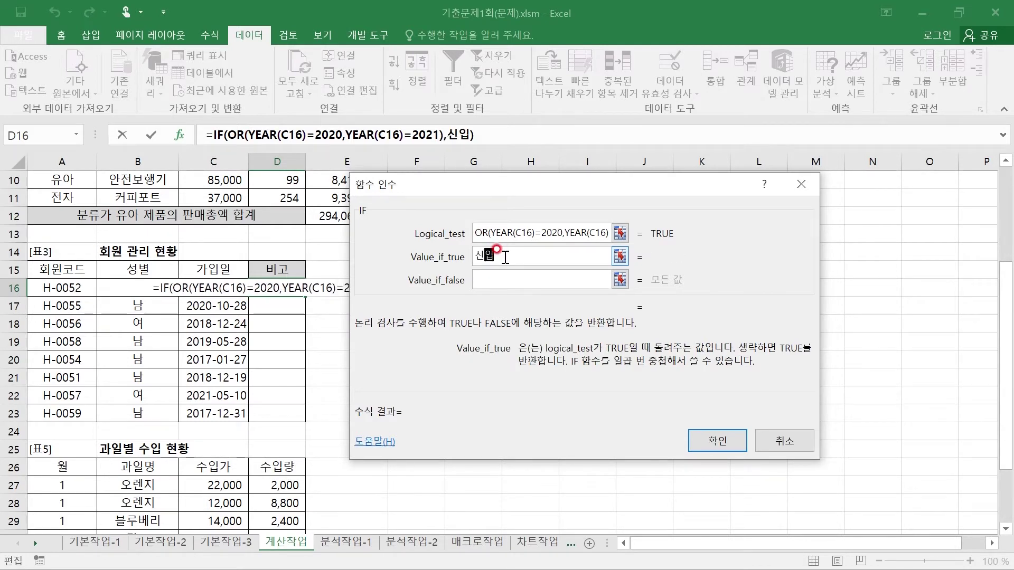
click(505, 280)
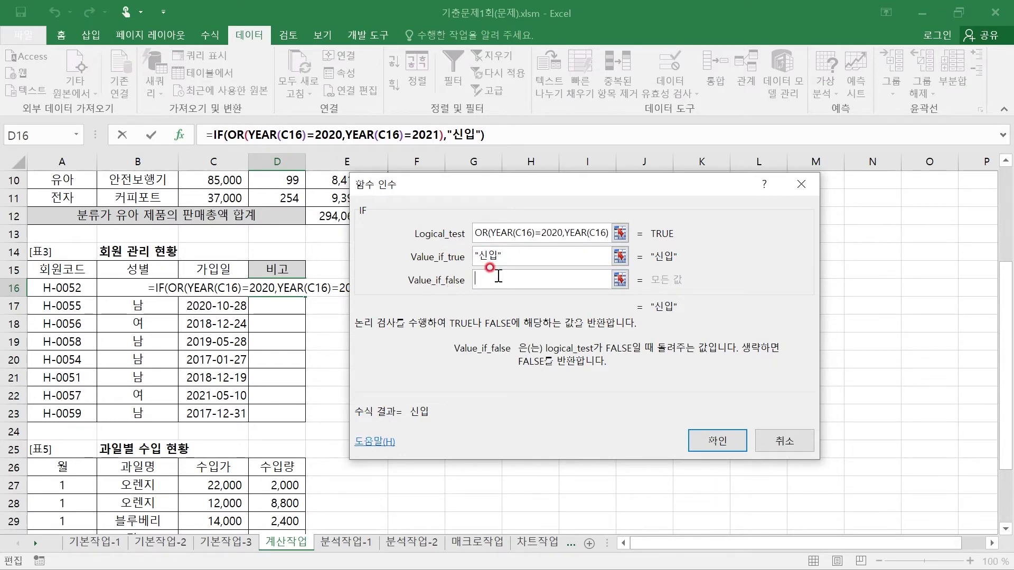
text(")
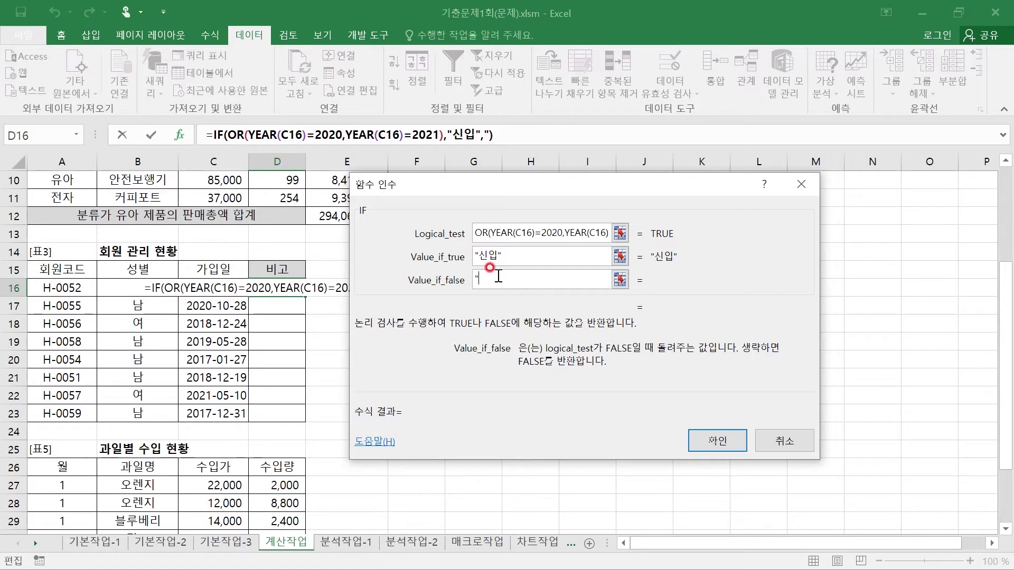
text(")
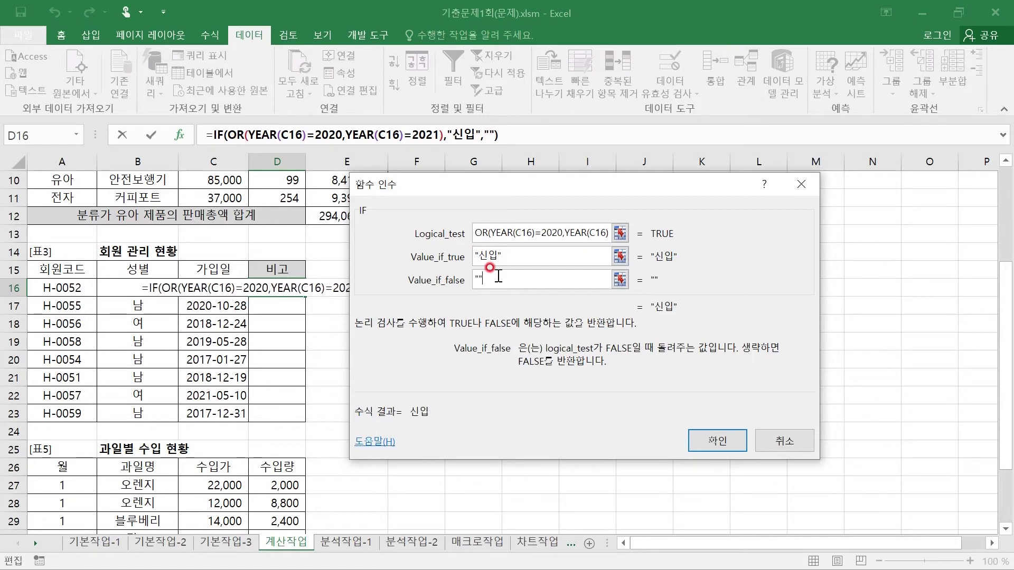
click(719, 442)
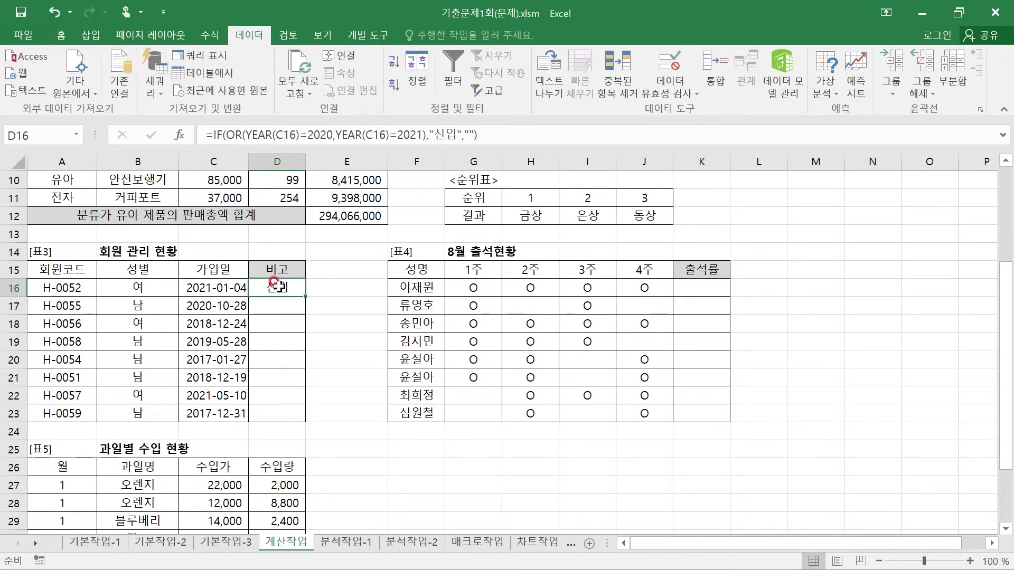
- Fill the D16 formula down to D23 and check the 비고 entries against the 가입일 dates
drag(305, 297, 309, 410)
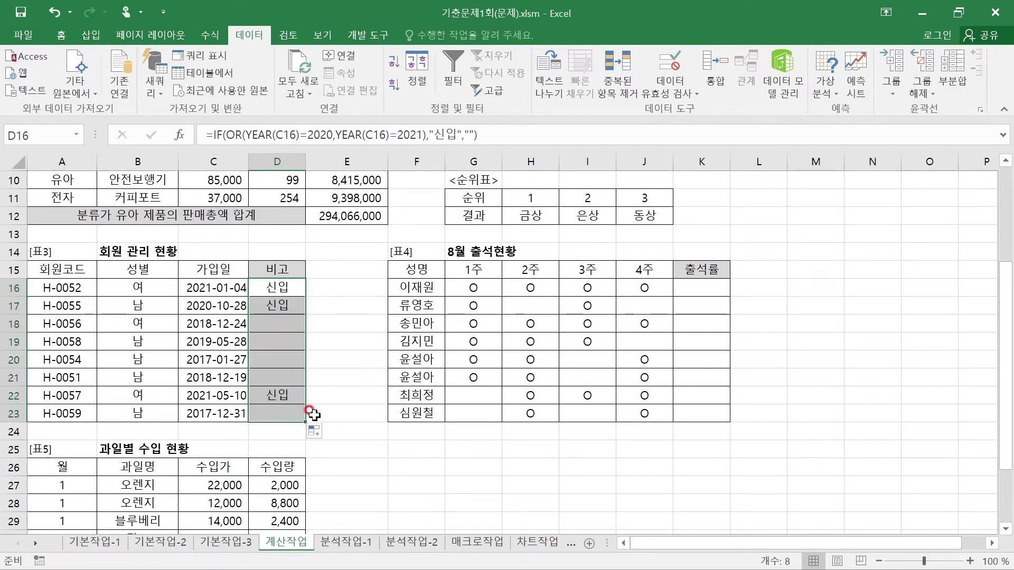
click(204, 289)
click(208, 304)
click(205, 391)
click(277, 395)
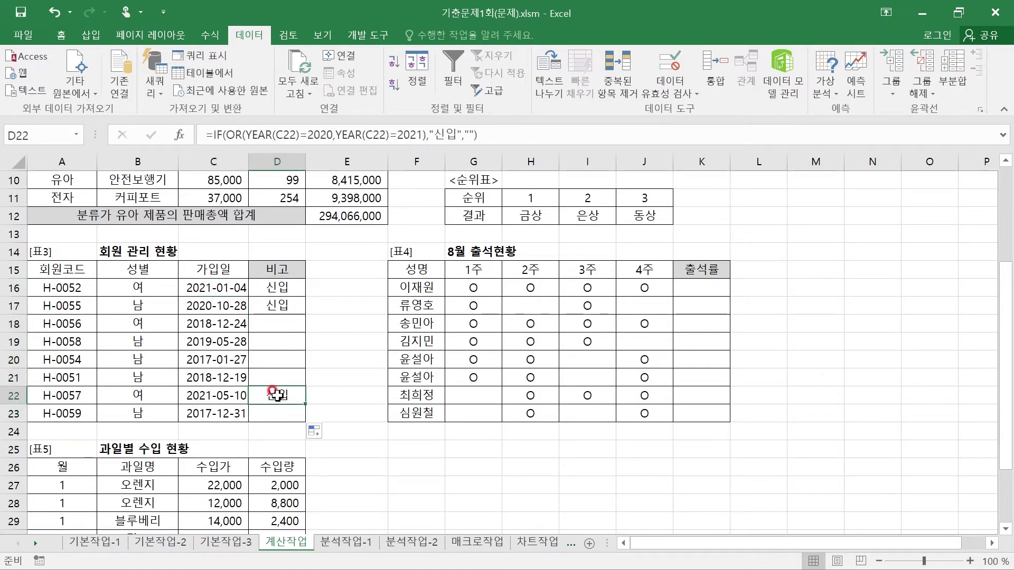
- Select K16 in 표4, then switch to the exam PDF and read task 04's 'O' count requirement and required functions
click(702, 285)
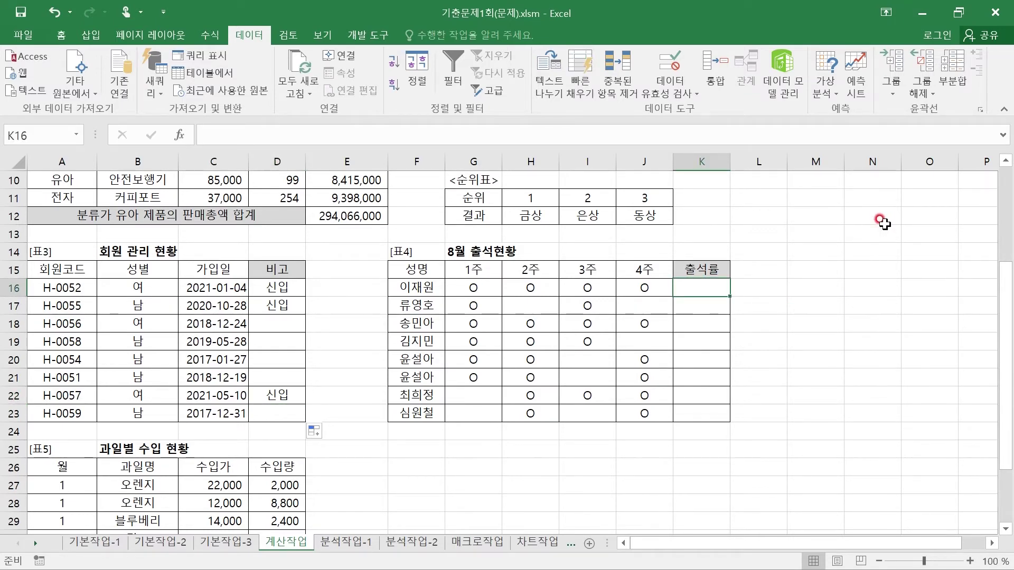
key(super)
click(490, 554)
scroll(311, 262, down, 3)
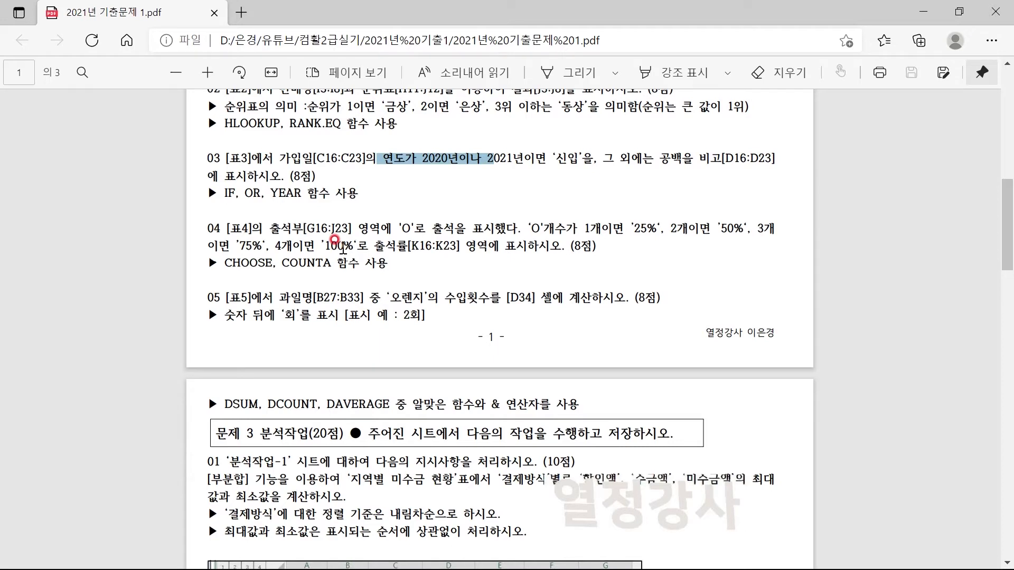
drag(281, 262, 323, 263)
click(338, 268)
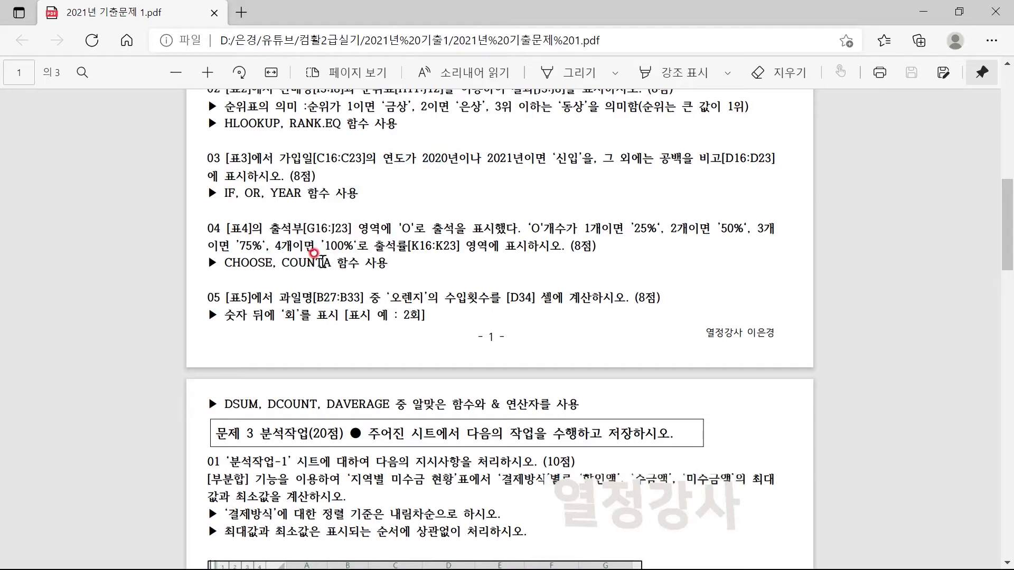
drag(528, 228, 547, 233)
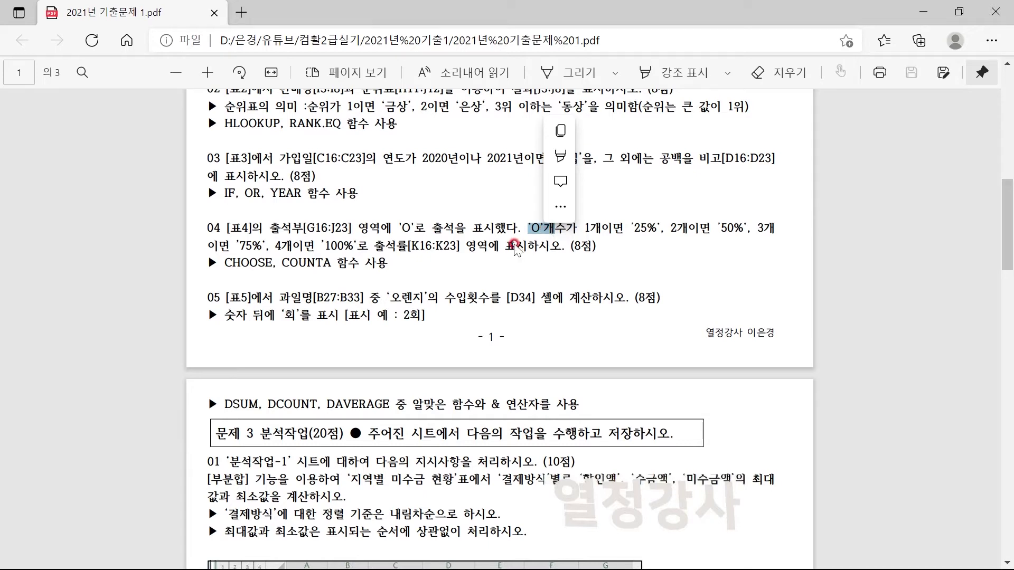
click(521, 222)
drag(522, 228, 540, 228)
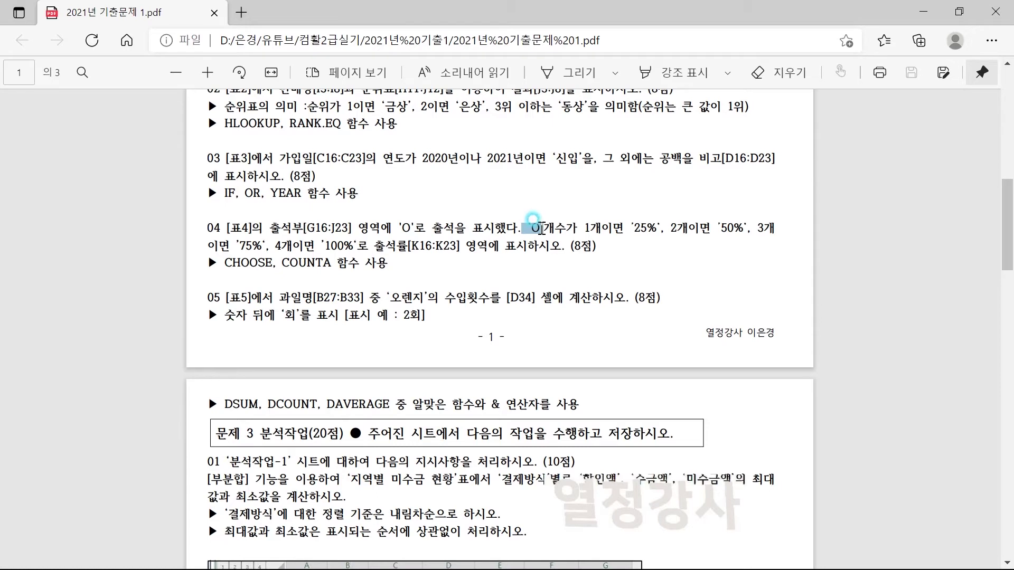
drag(282, 261, 340, 258)
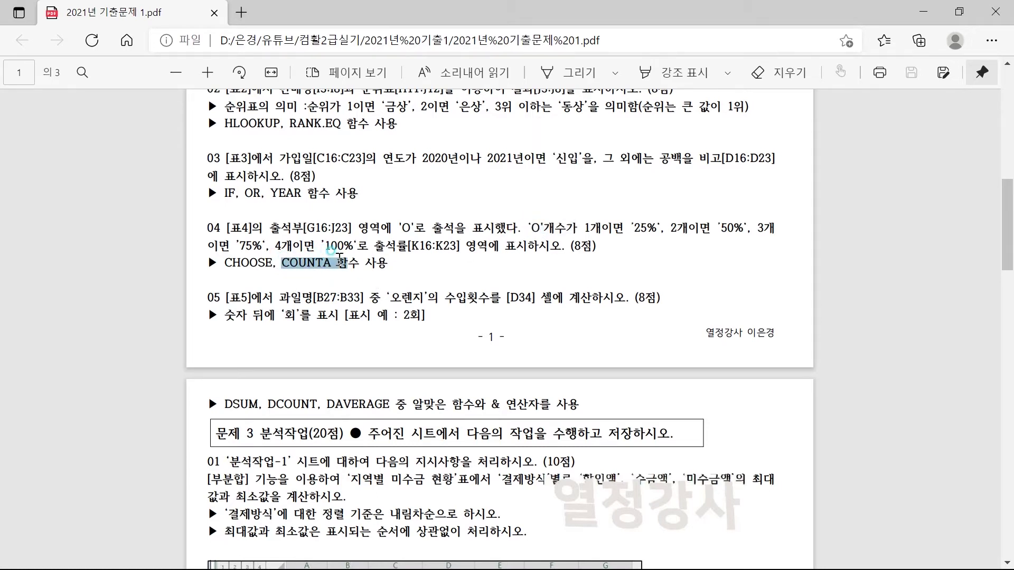
- Examine which 출석률 percentage task 04 assigns to each 'O' count and how CHOOSE and COUNTA apply
click(594, 225)
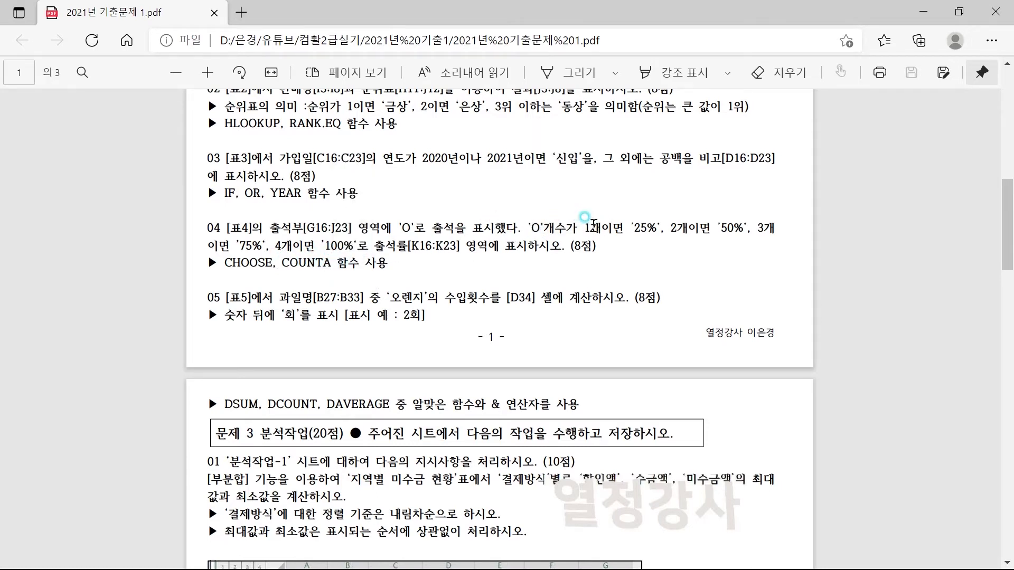
drag(586, 225, 602, 227)
drag(670, 227, 690, 228)
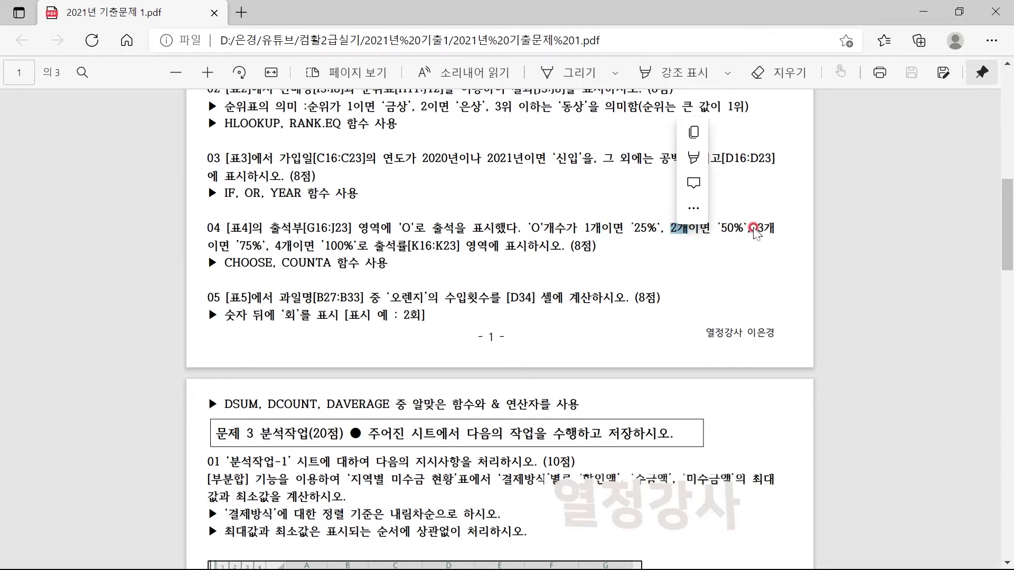
drag(753, 228, 764, 229)
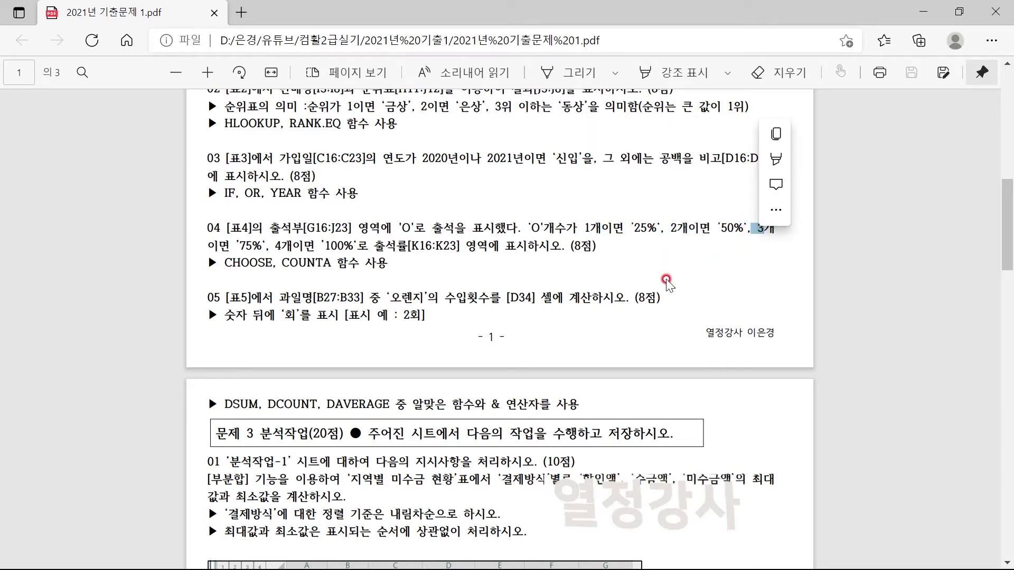
click(231, 255)
drag(239, 266, 390, 257)
click(413, 262)
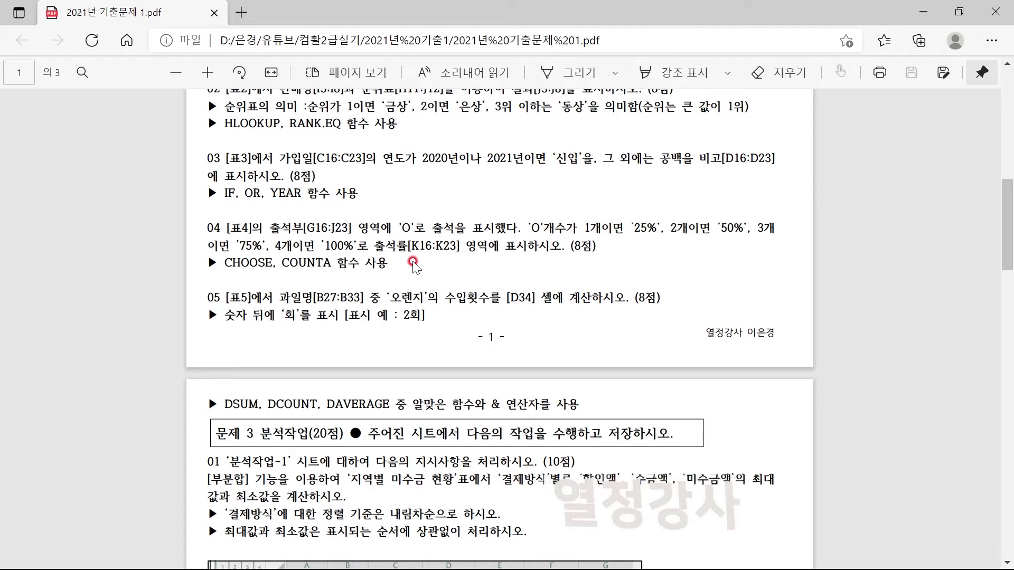
- Switch back to Excel, start a CHOOSE formula in K16, and open its function arguments
key(super)
click(371, 554)
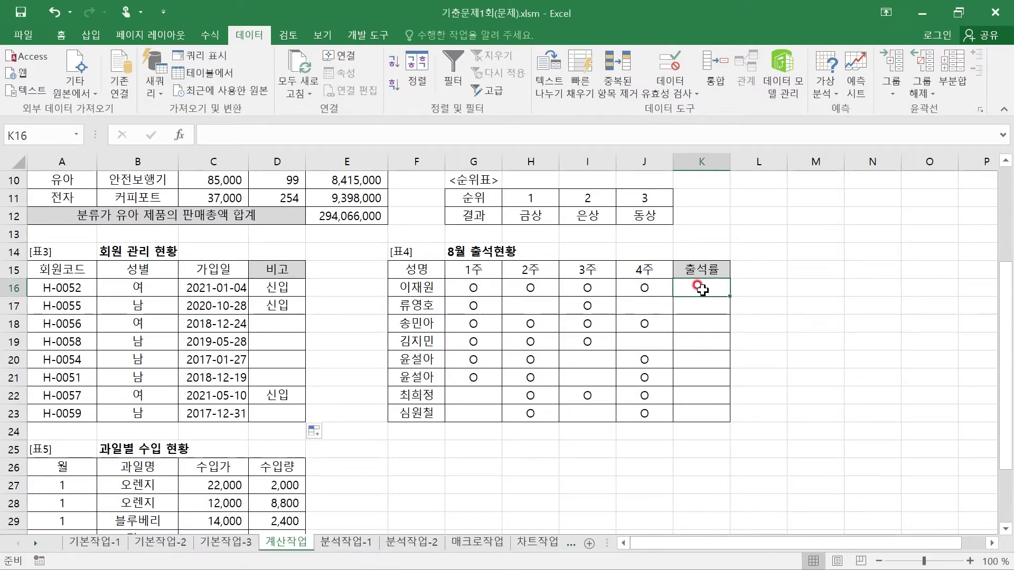
text(=)
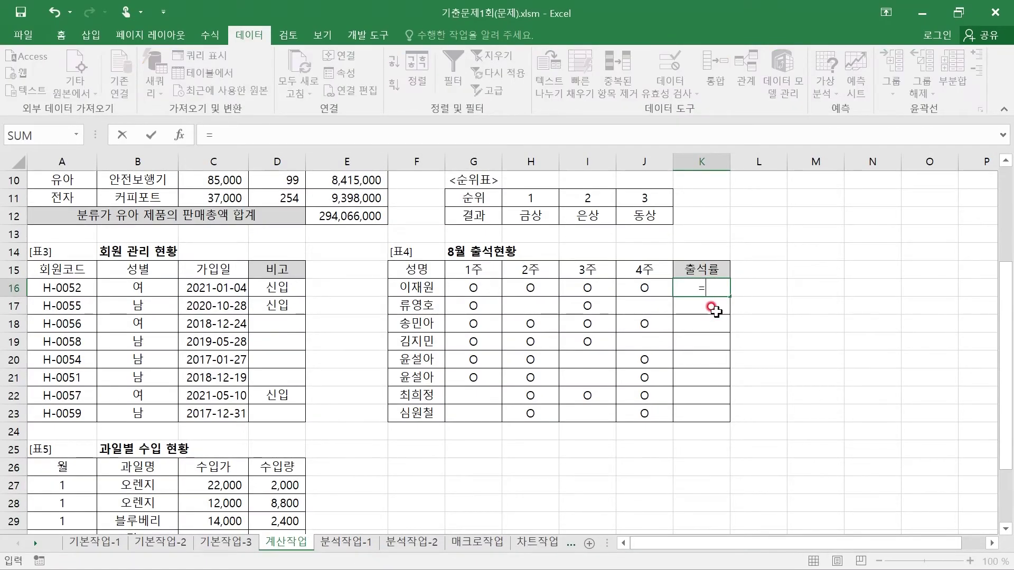
text(쵀)
key(BackSpace)
key(BackSpace)
key(BackSpace)
text(CHOOSE)
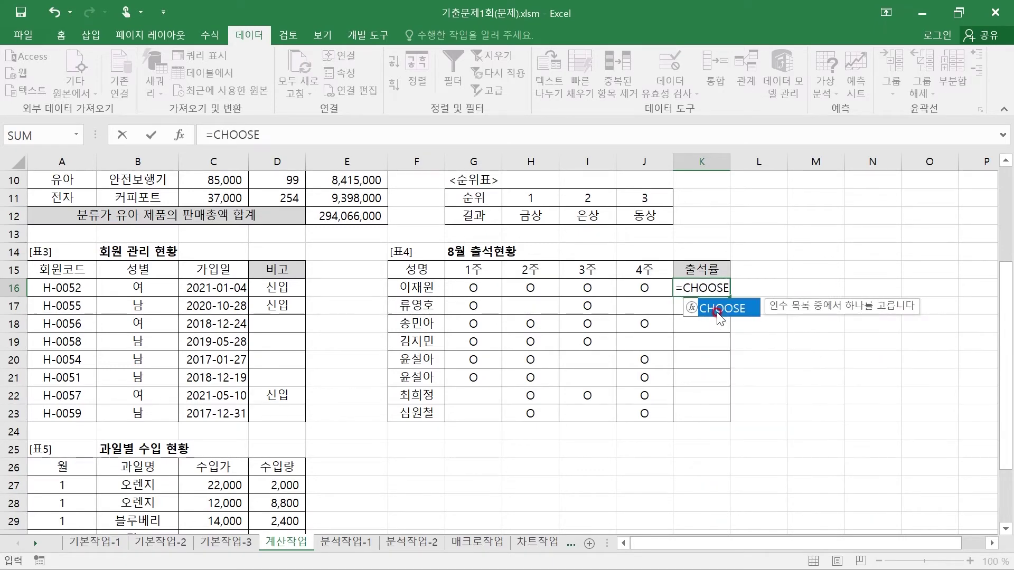
double_click(719, 311)
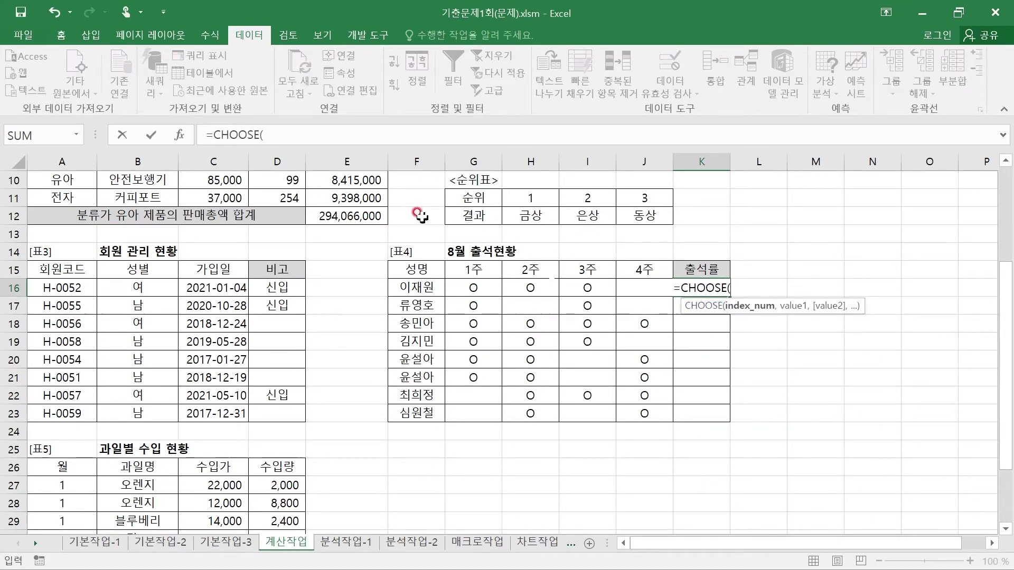
click(180, 136)
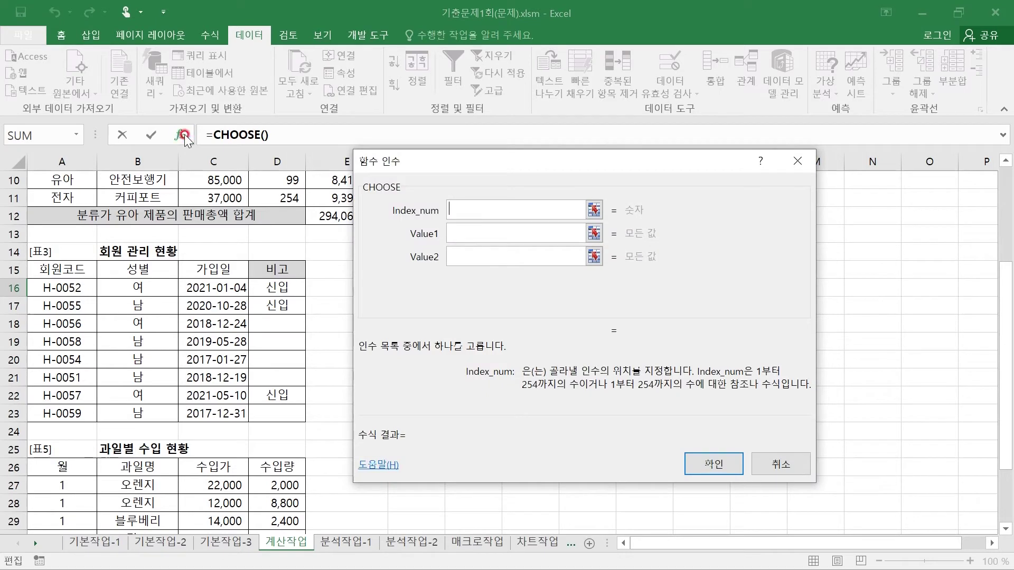
- Set the CHOOSE arguments Value1 to Value4 to 25%, 50%, 75% and 100%
click(462, 232)
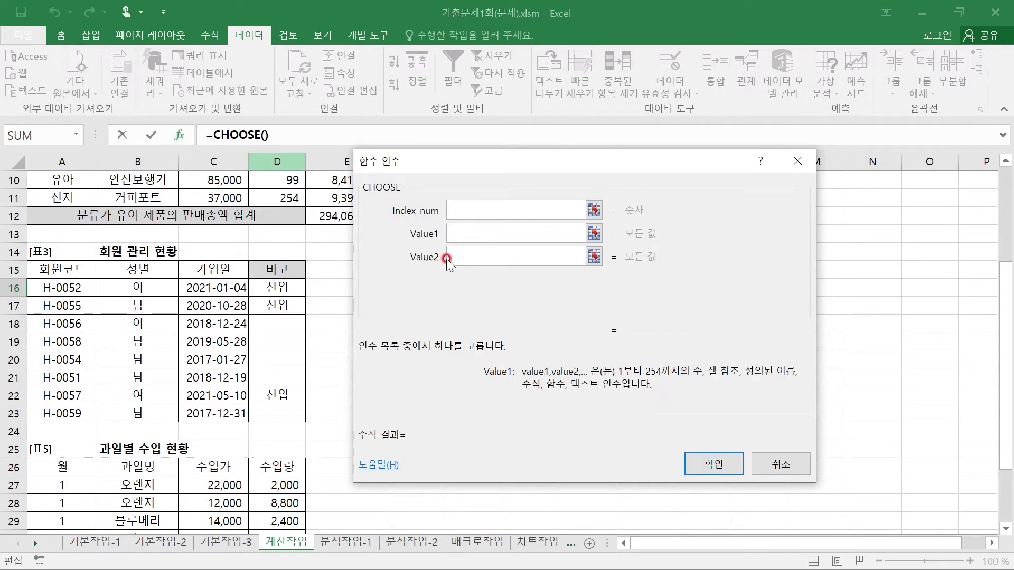
click(466, 256)
click(461, 233)
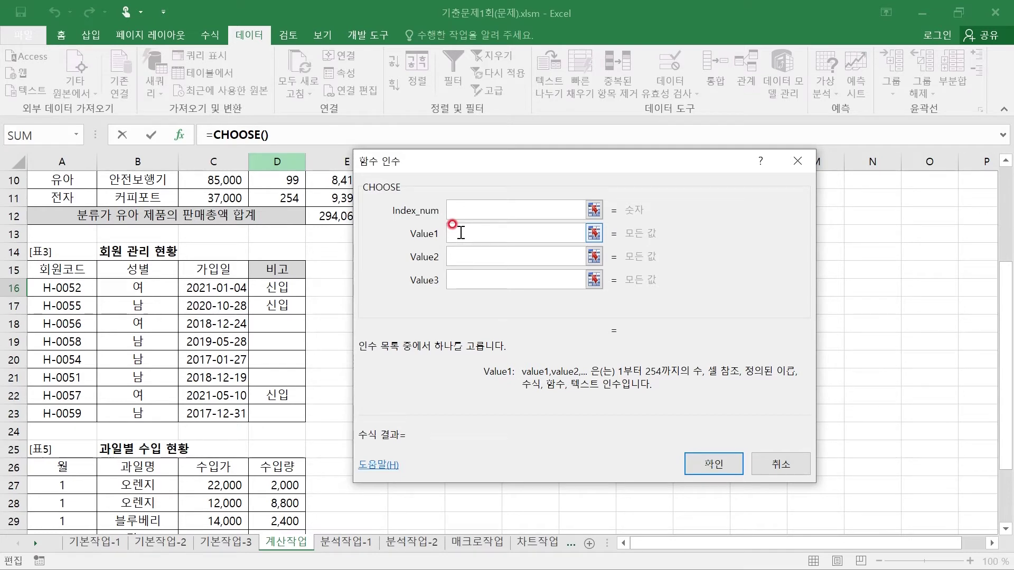
text(25)
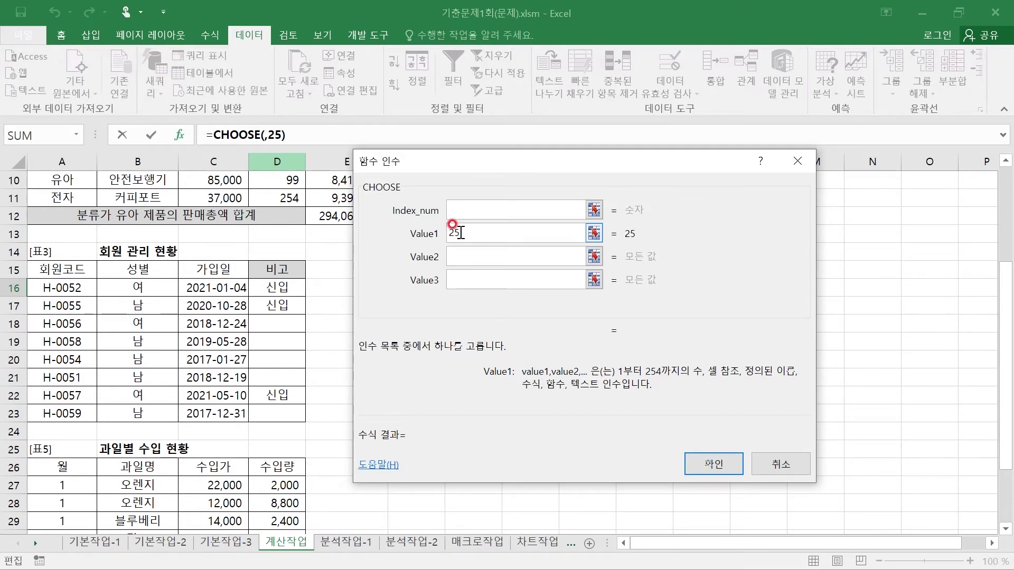
text(%)
click(472, 257)
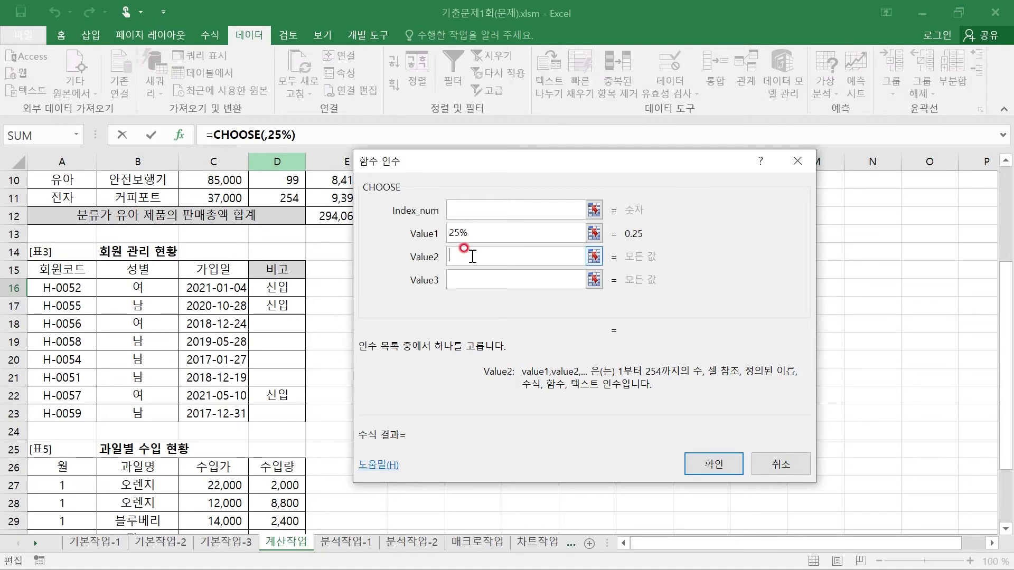
text(50%)
click(470, 280)
text(75%)
click(482, 303)
text(100%)
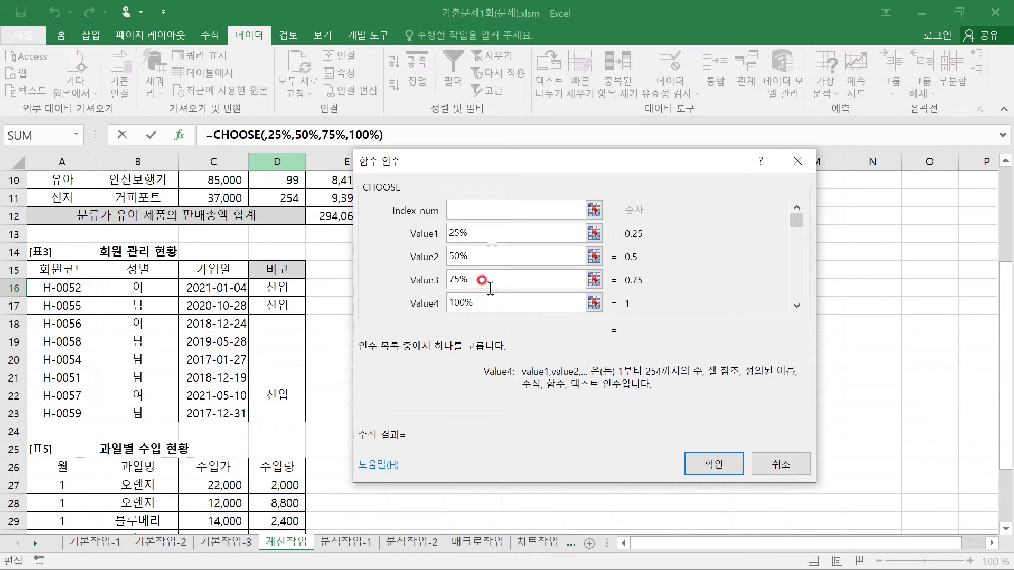
- Begin entering COUNTA in the CHOOSE Index_num argument, keeping the 표4 attendance marks uncovered
click(484, 209)
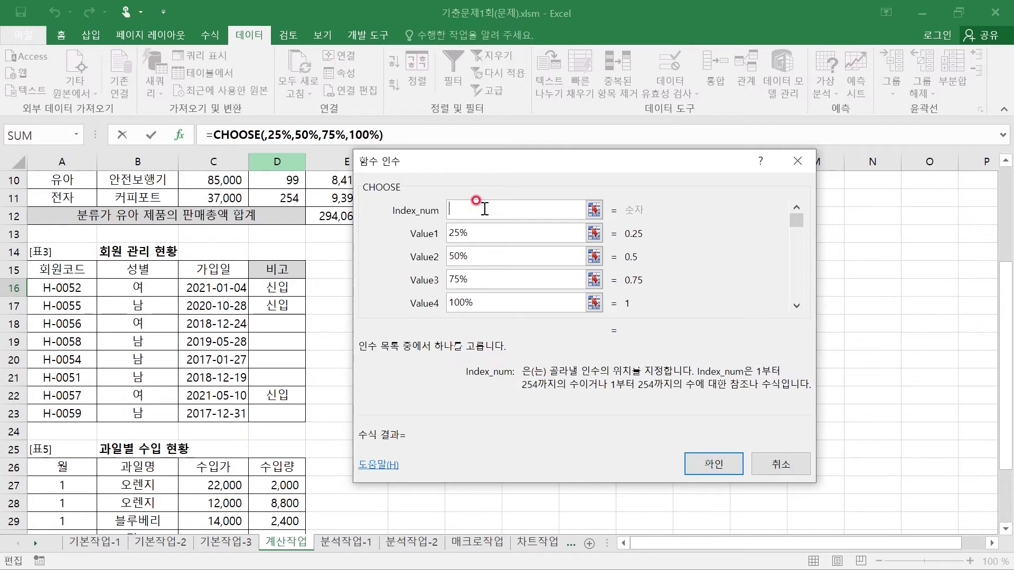
drag(451, 156, 790, 208)
text(CO)
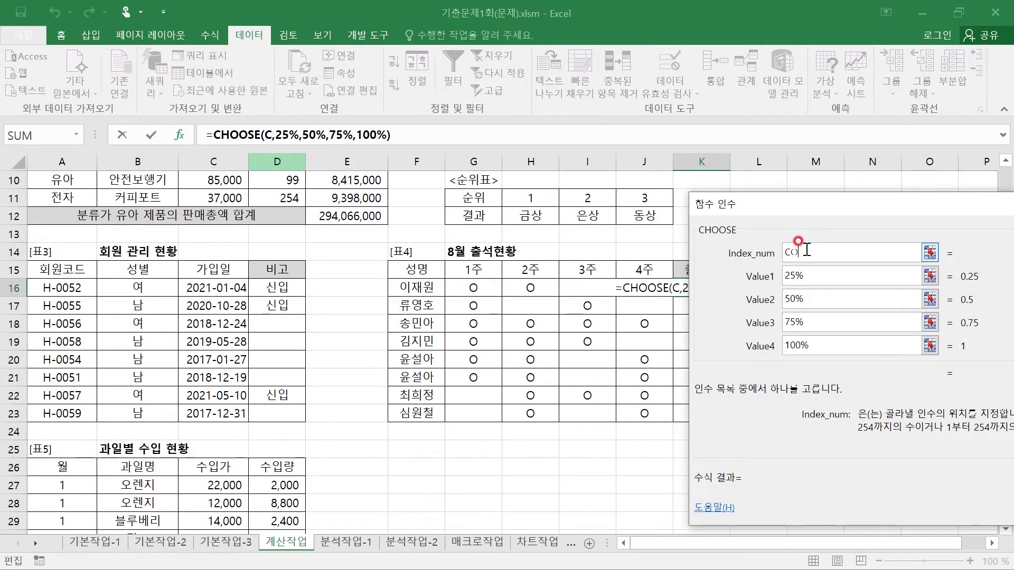
- Nest COUNTA over the range G16:J16 as the index number of the CHOOSE formula in K16
text(UNTA())
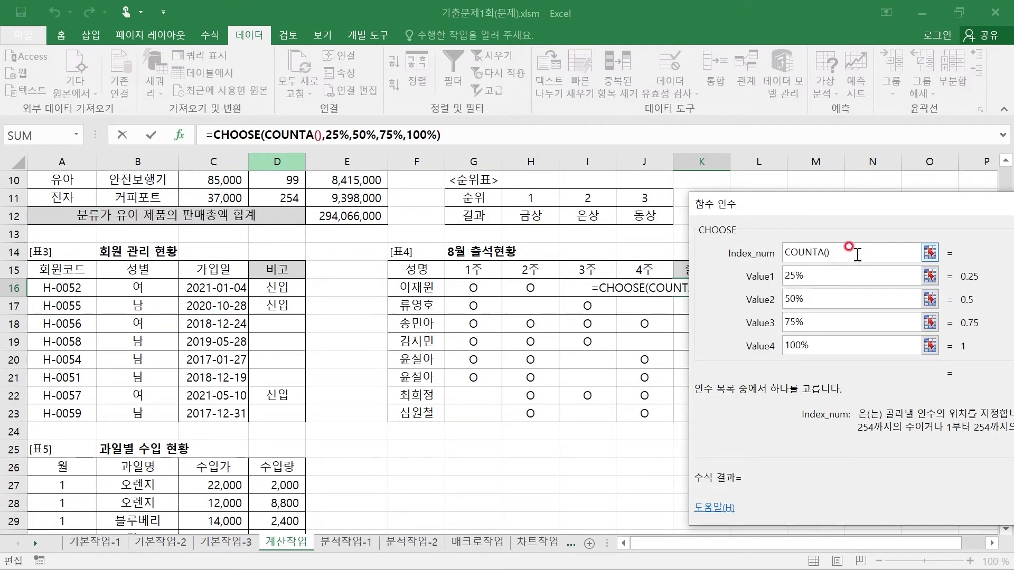
click(319, 136)
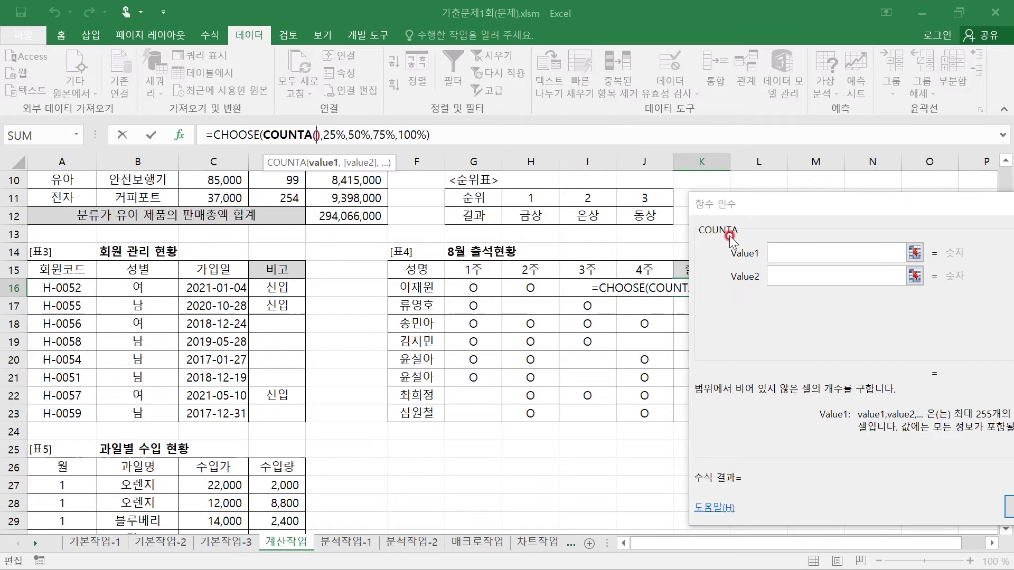
drag(764, 198, 776, 403)
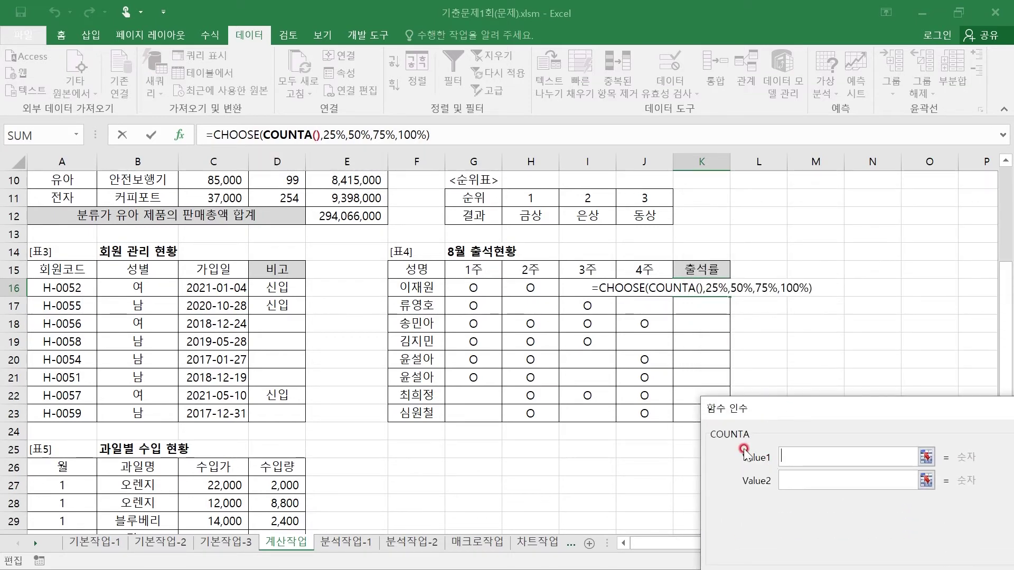
click(793, 457)
drag(471, 285, 645, 285)
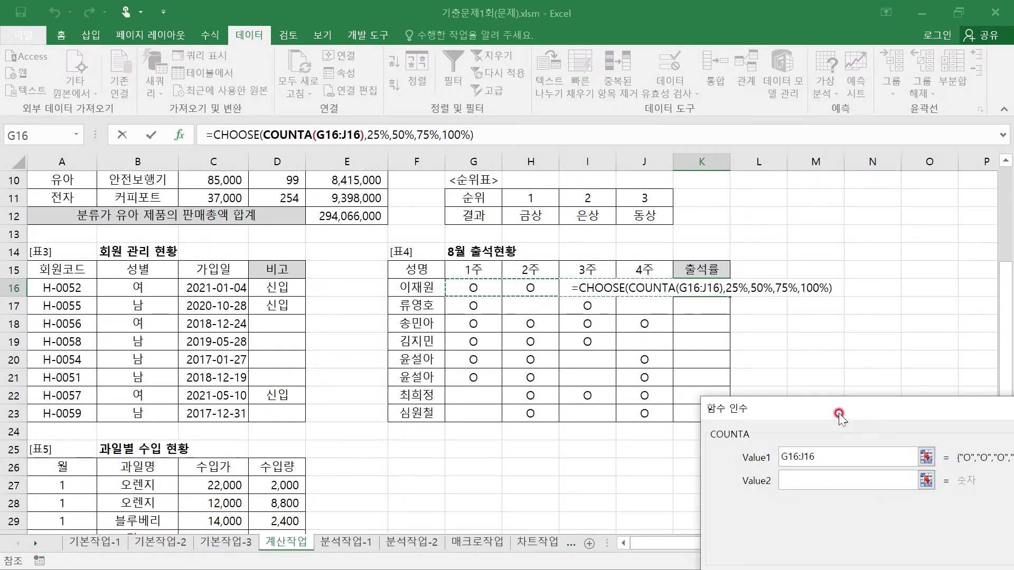
drag(796, 407, 588, 311)
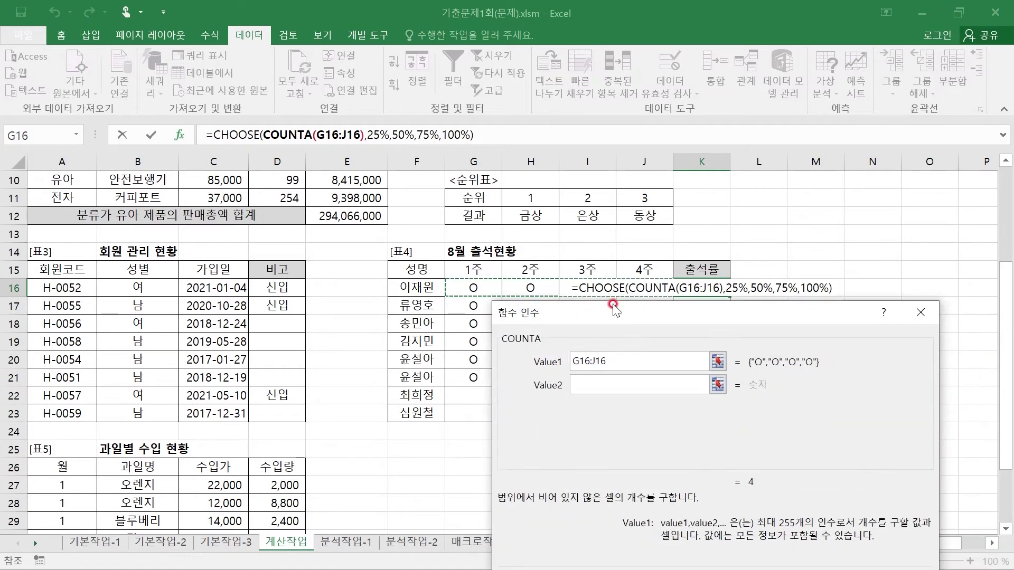
- Confirm the CHOOSE formula for the first attendance rate in K16 and fill it down through K23
click(255, 135)
drag(677, 315, 727, 163)
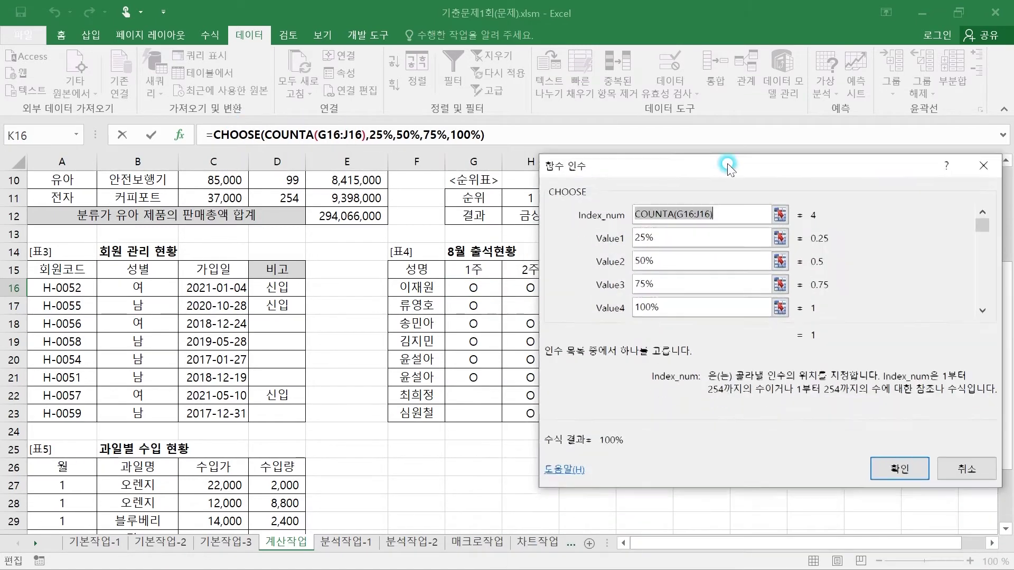
click(904, 469)
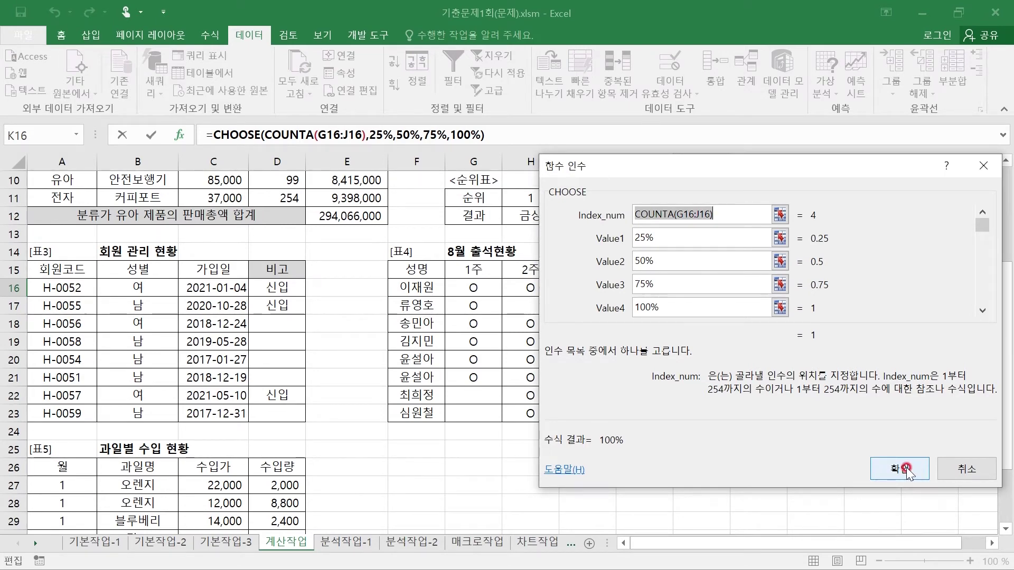
click(904, 470)
click(690, 286)
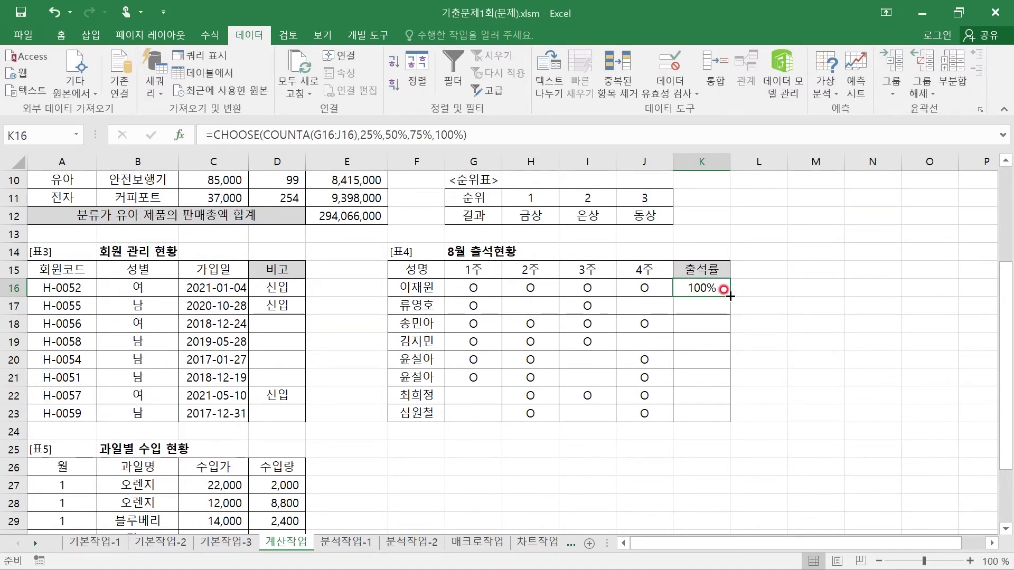
drag(730, 297, 734, 418)
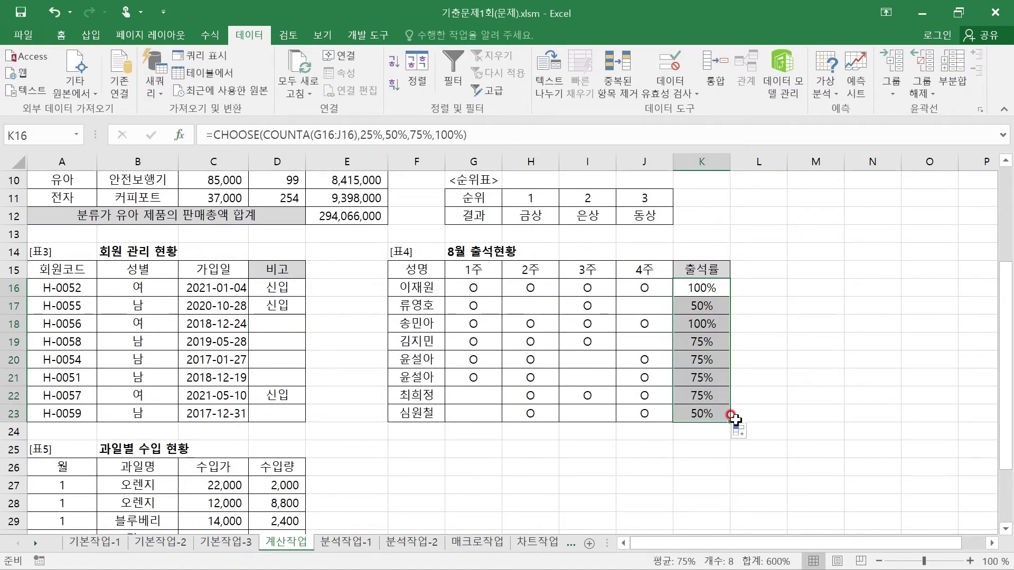
- Check the attendance marks in rows 17 to 19 of the August attendance table against their calculated attendance rates
click(765, 298)
click(472, 306)
click(583, 305)
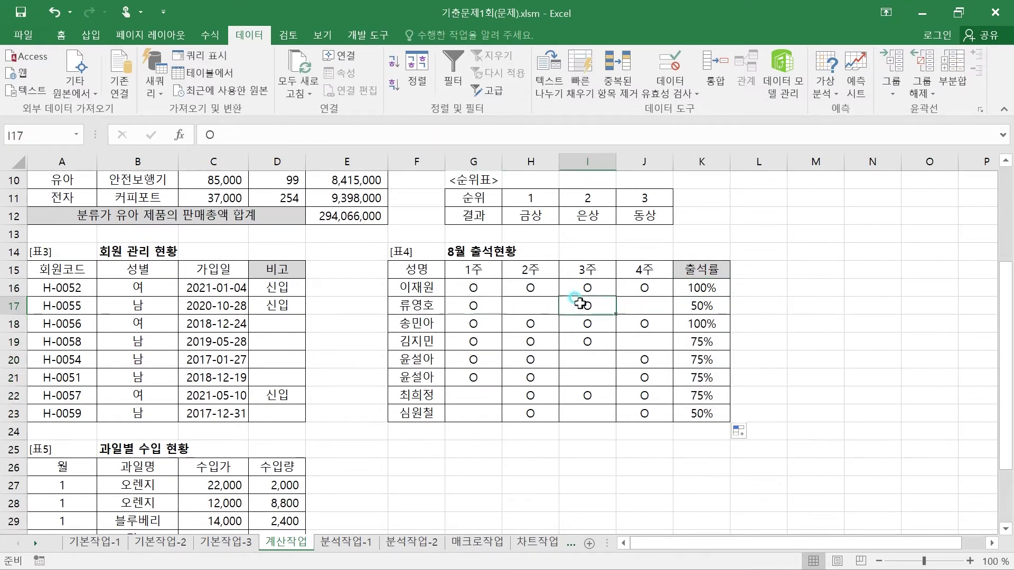
click(474, 322)
click(533, 324)
click(597, 324)
click(650, 324)
click(731, 324)
click(683, 338)
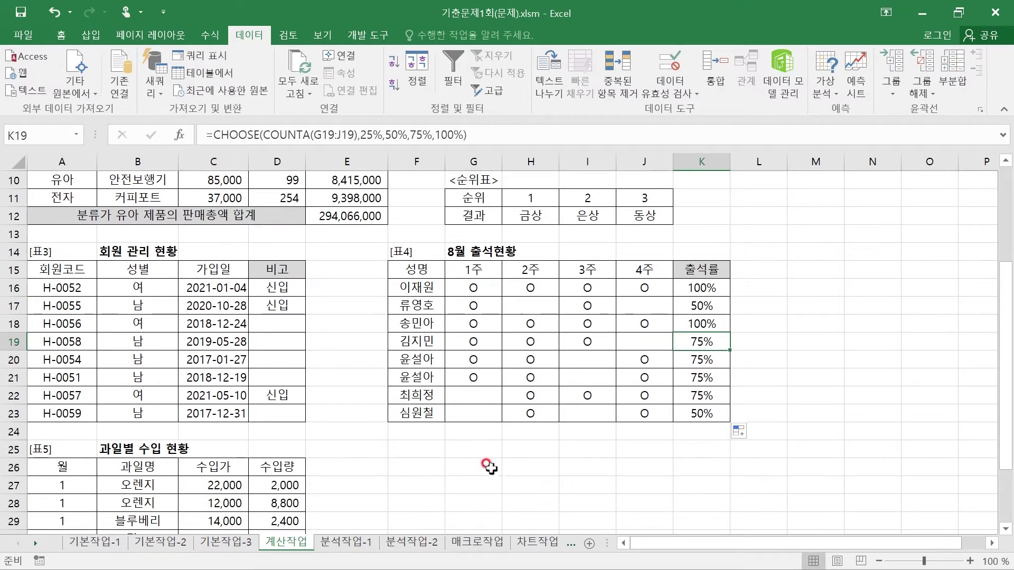
- Select cell D34 for the orange import count in table 5 and switch to the exam PDF in Edge
click(376, 480)
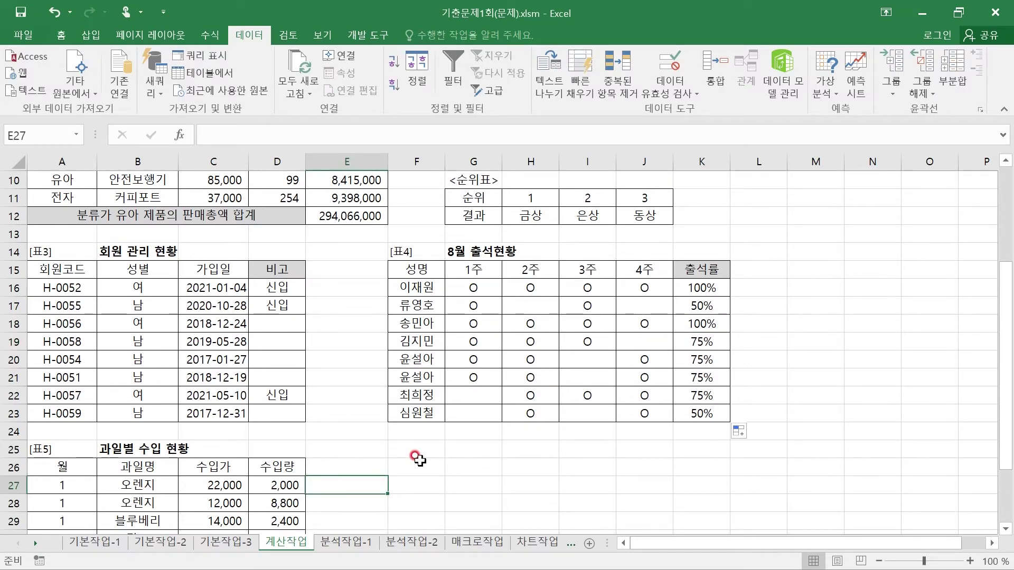
scroll(412, 459, down, 2)
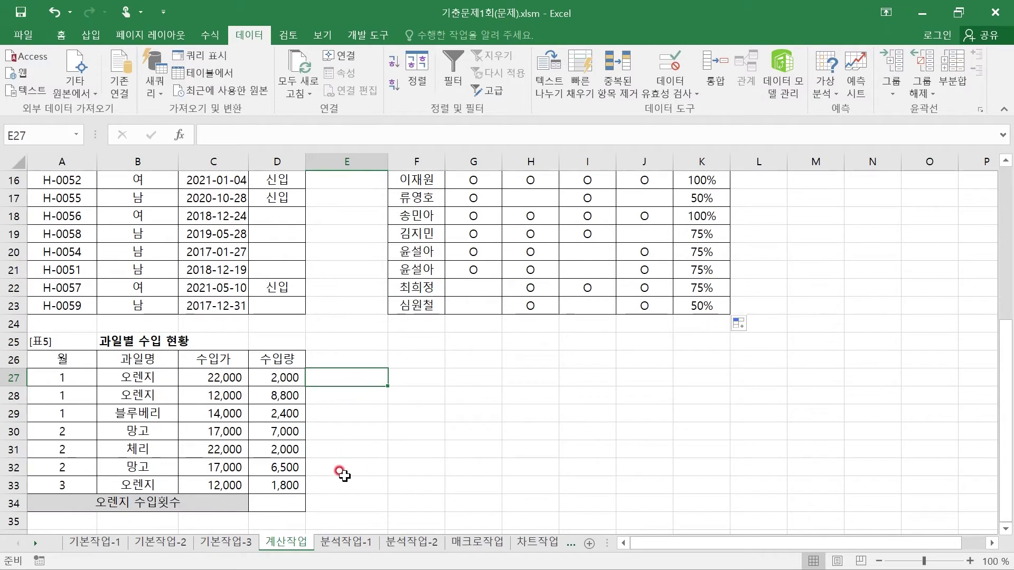
click(266, 503)
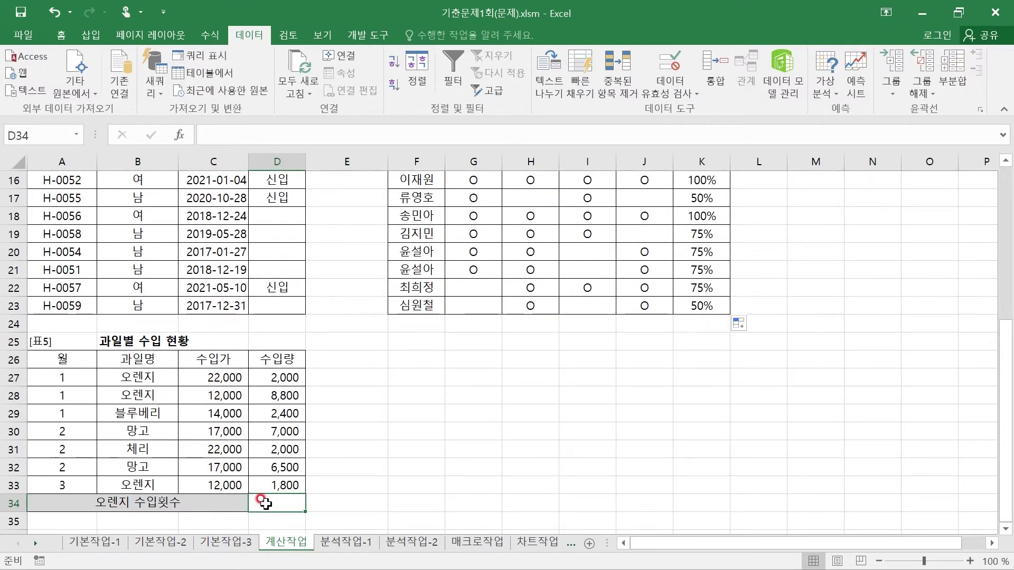
key(super)
click(472, 553)
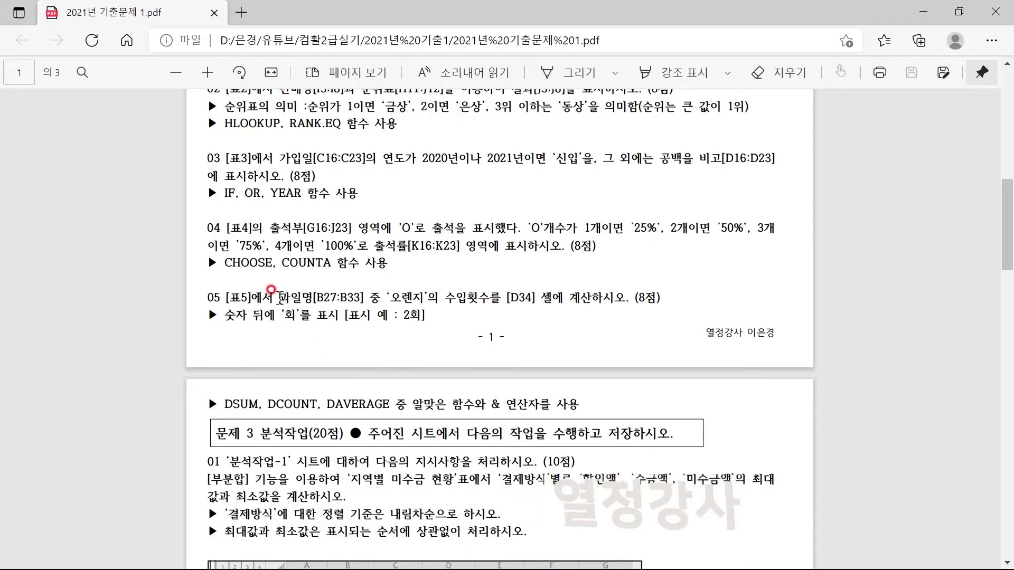
- Examine task 05 in the exam PDF for the fruit-name range, the item to count, the target cell and the suitable database function
drag(281, 298, 354, 299)
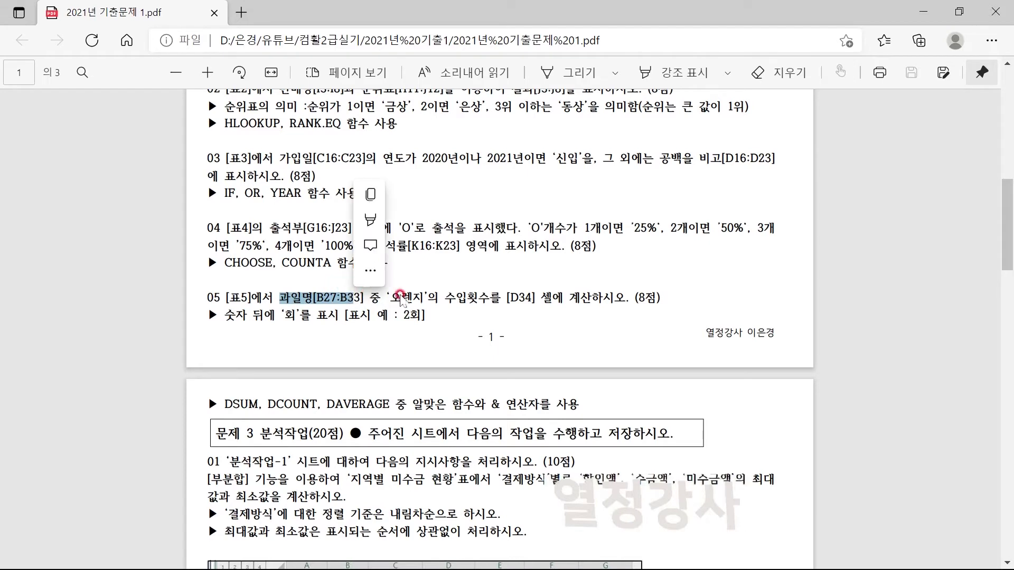
click(488, 307)
drag(455, 298, 602, 290)
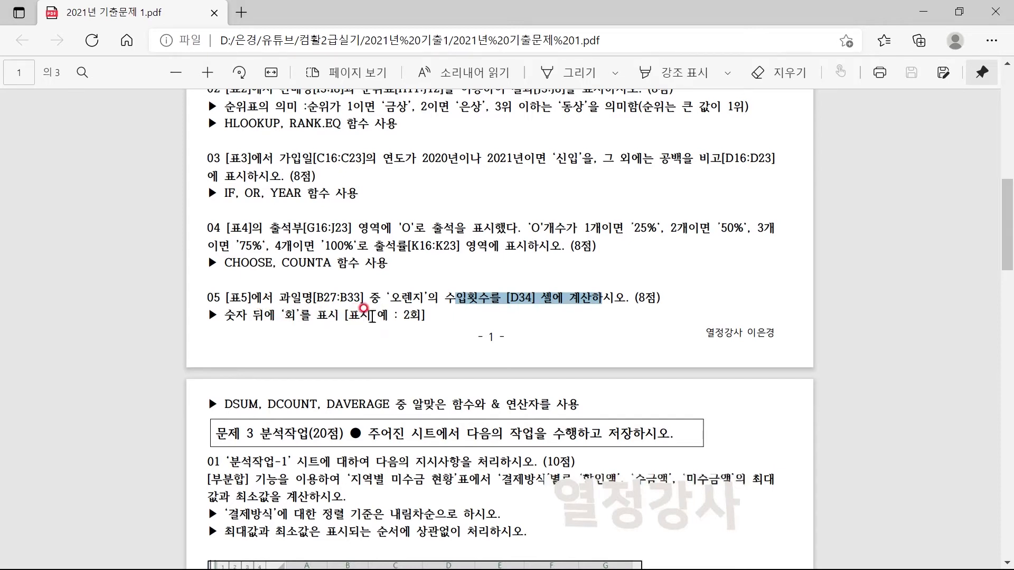
drag(209, 405, 258, 403)
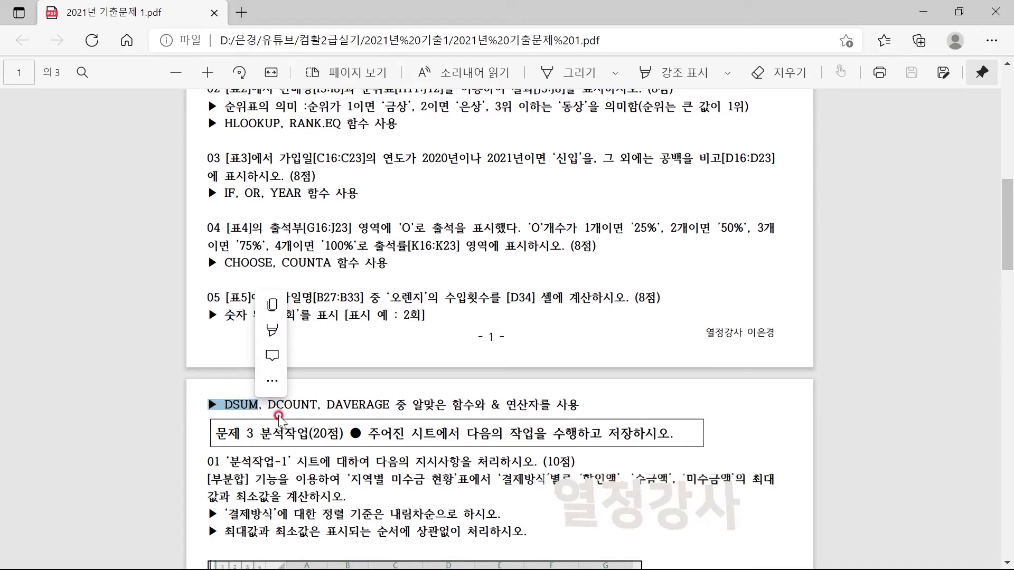
click(283, 409)
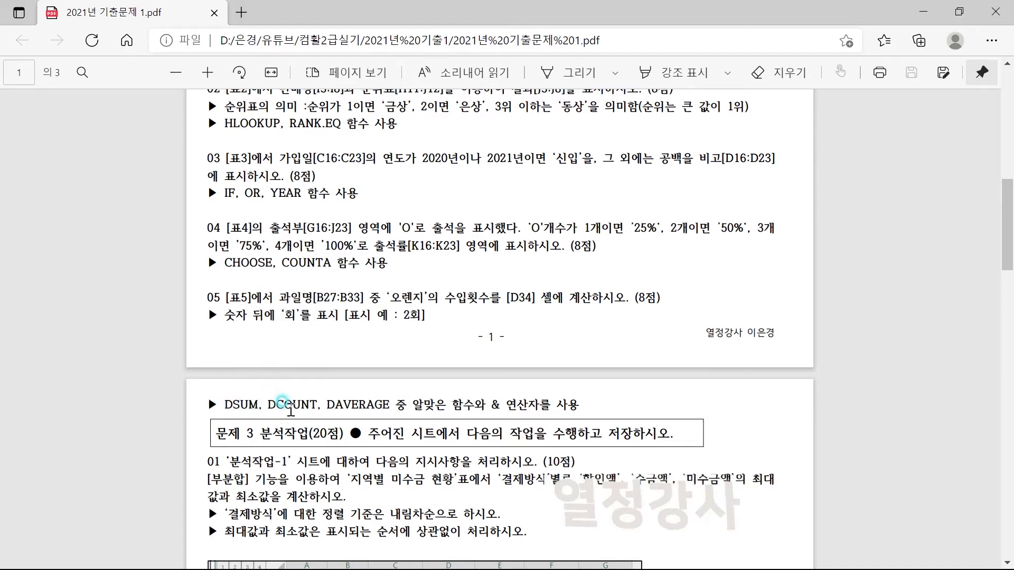
drag(324, 402, 390, 401)
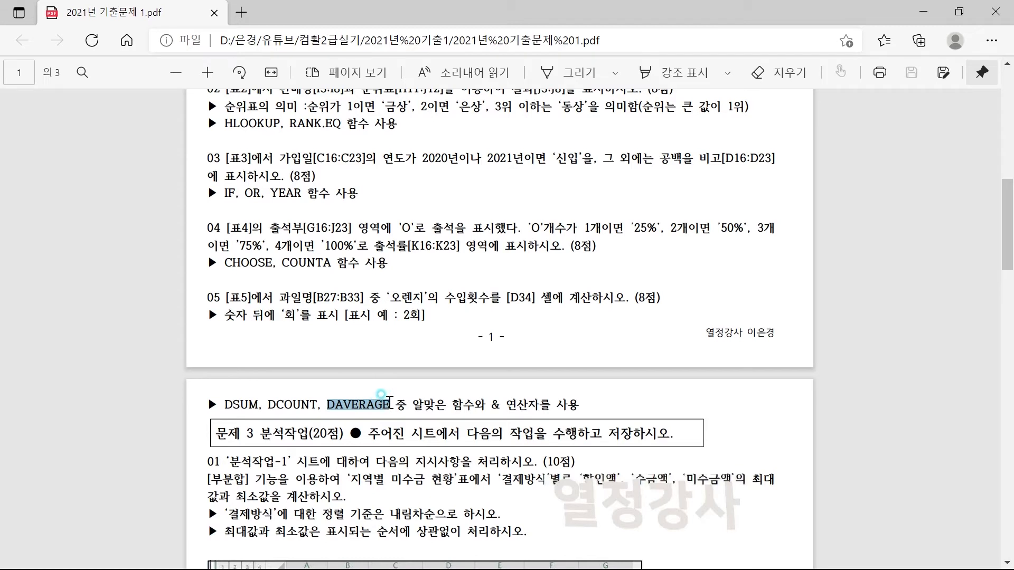
drag(268, 404, 316, 408)
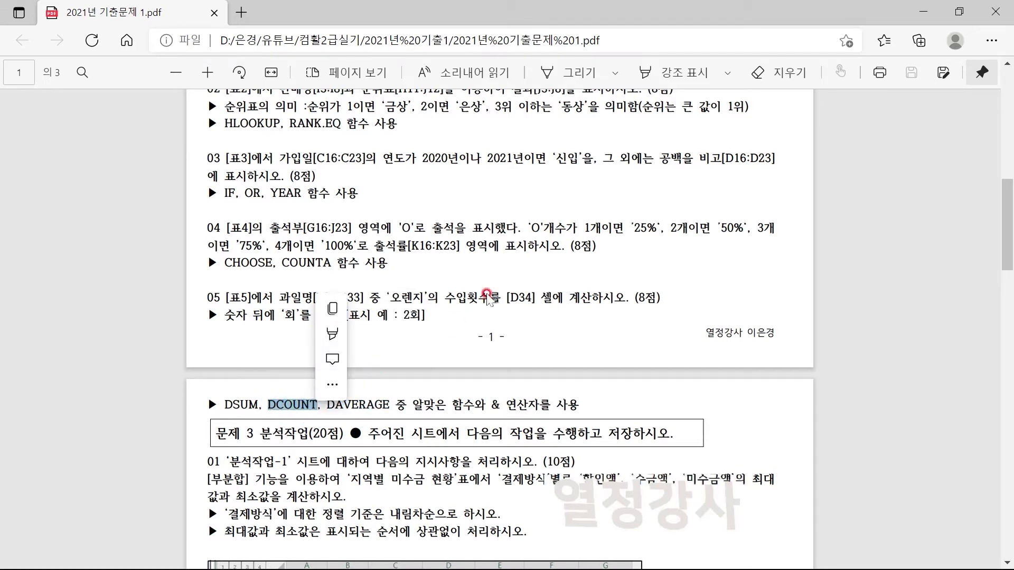
drag(445, 299, 478, 296)
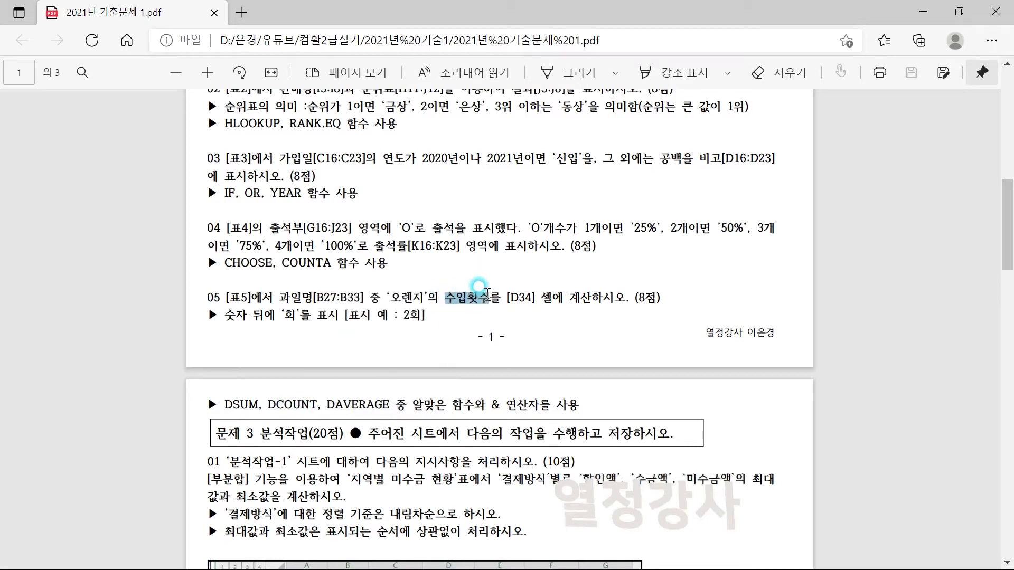
drag(267, 404, 312, 404)
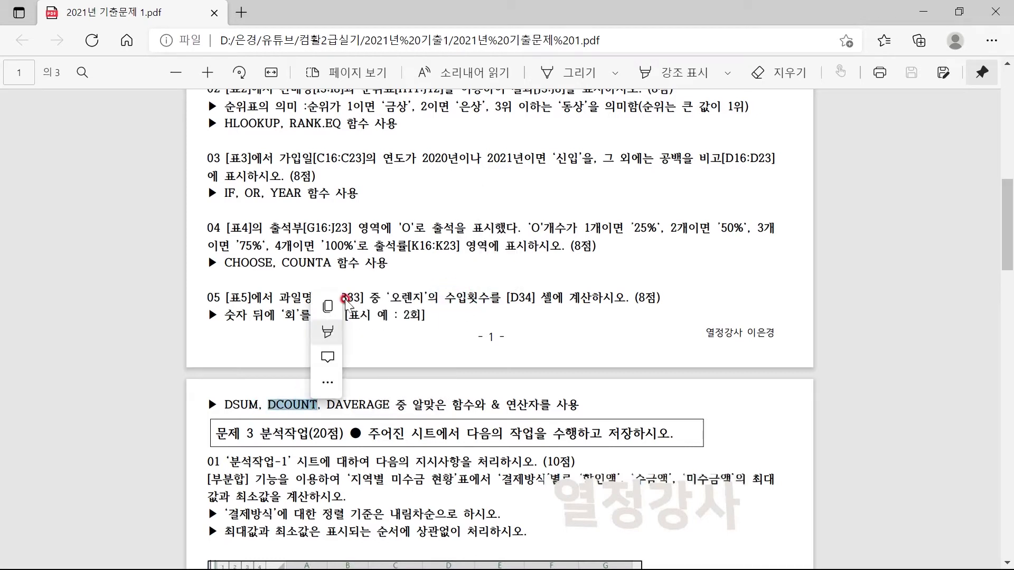
- Return to the Excel workbook and start a DCOUNT formula in D34 with its function arguments dialog open beside table 5
key(alt+Tab)
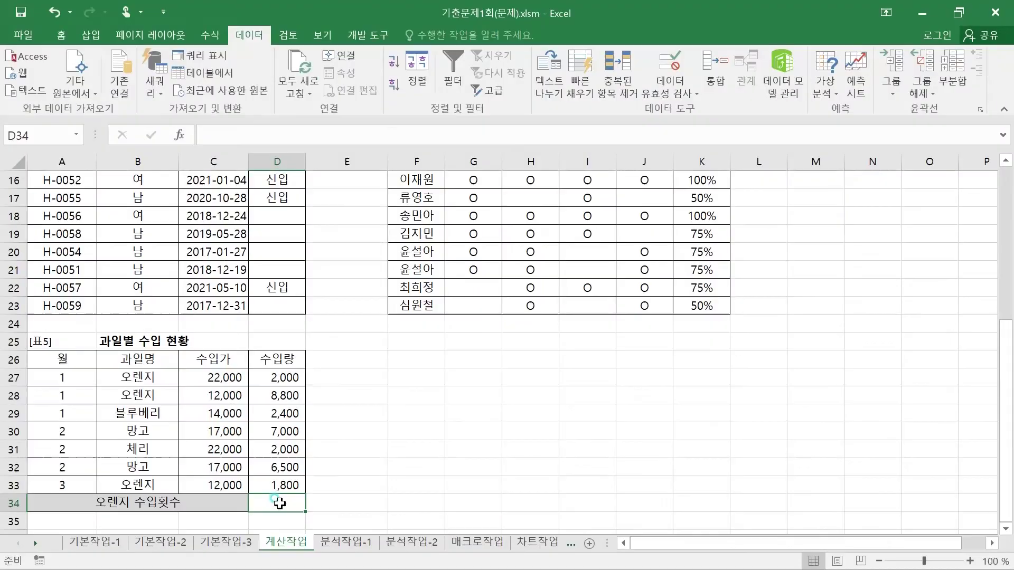
text(=DCO)
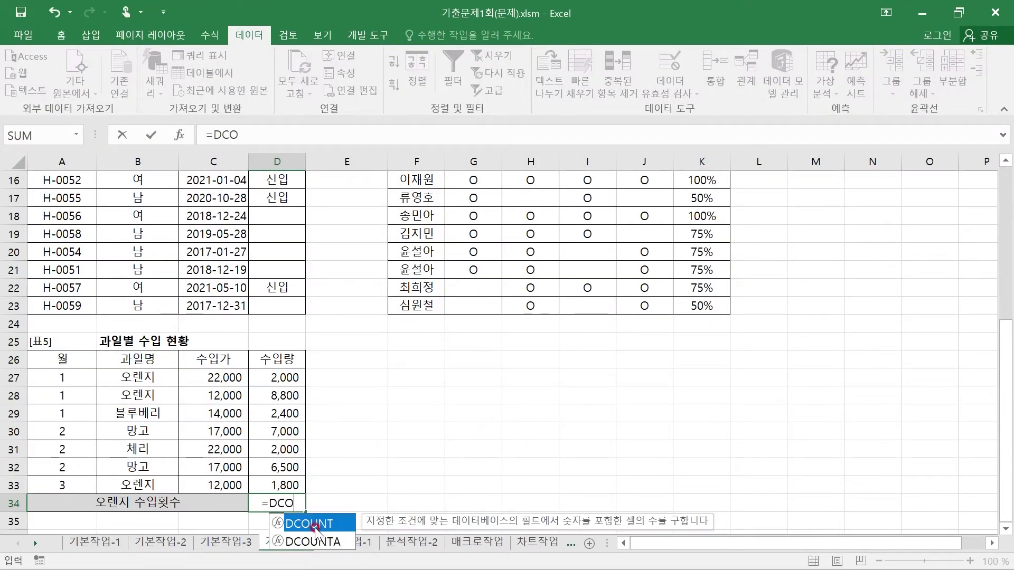
double_click(299, 520)
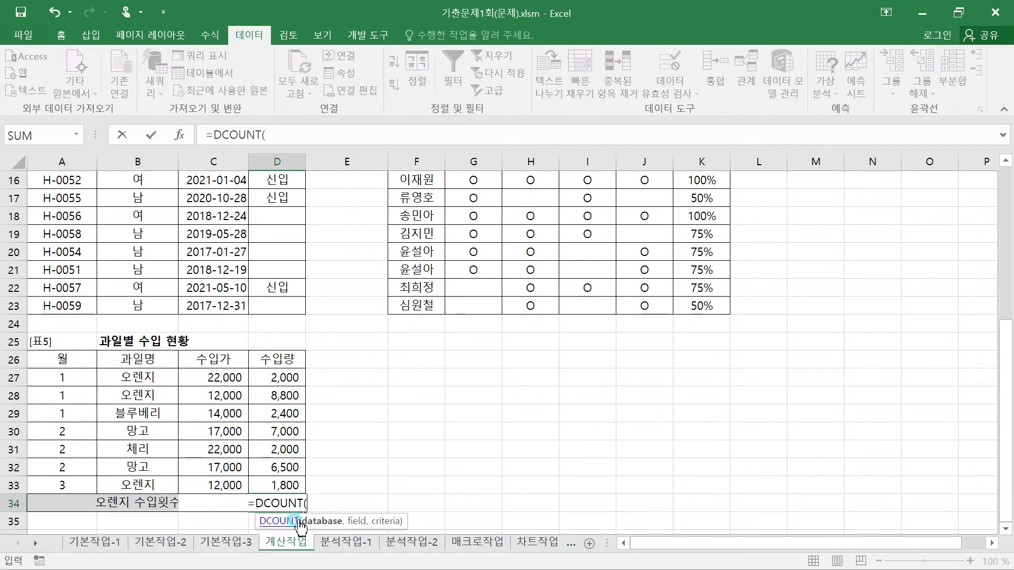
click(182, 134)
drag(423, 173, 547, 269)
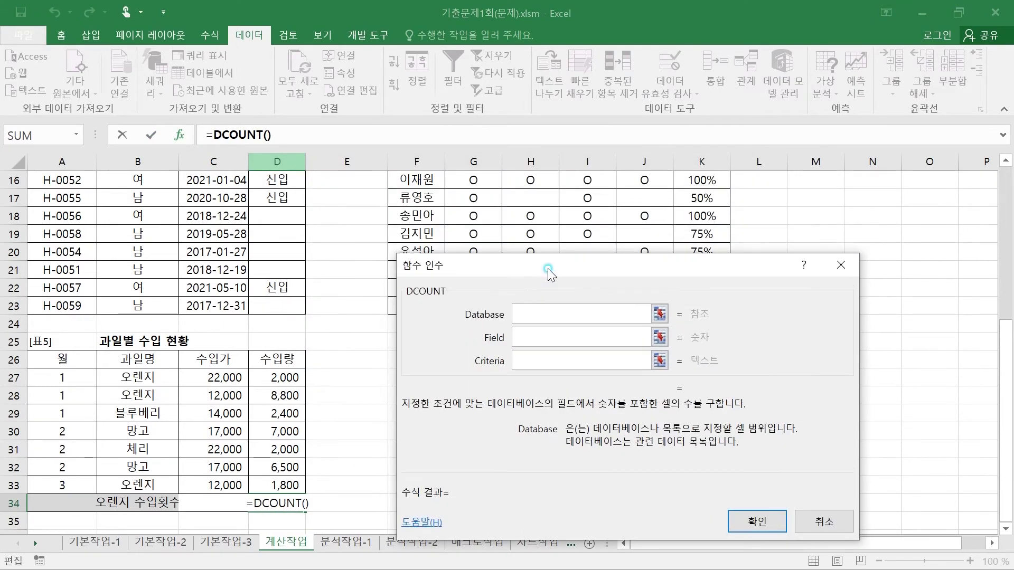
drag(408, 297, 355, 261)
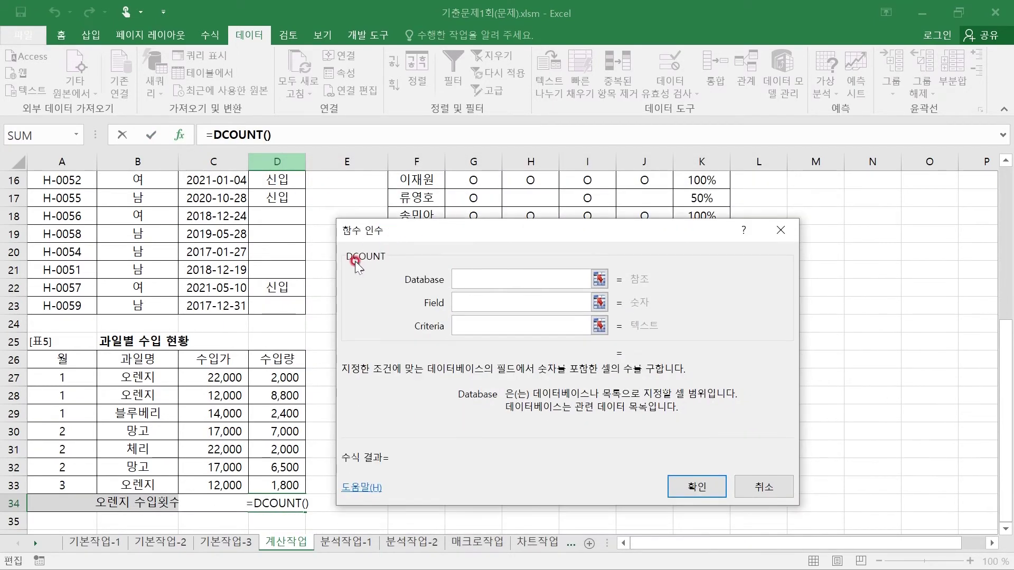
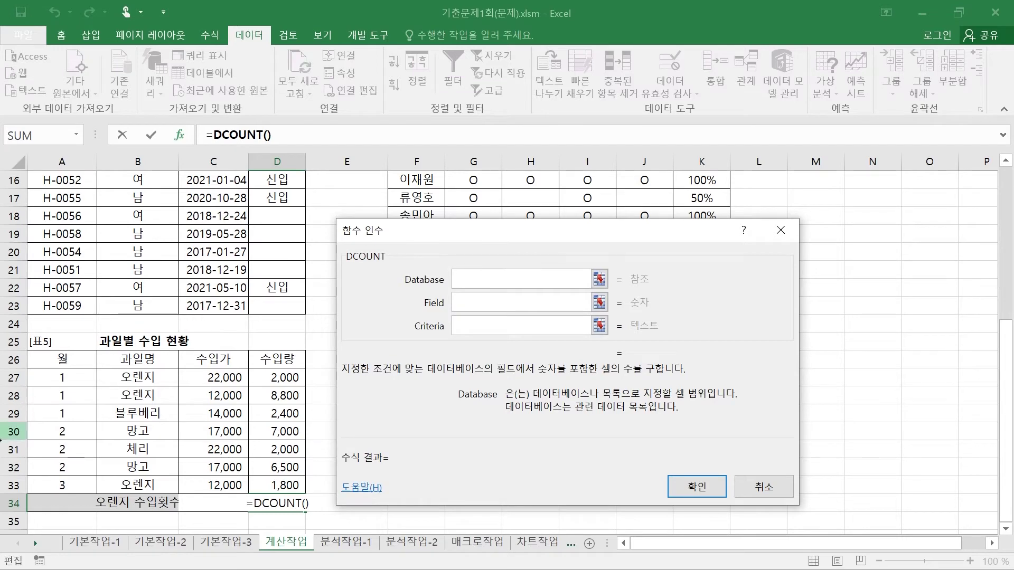
- Set the DCOUNT database to A26:D33 and its field to the import price header in C26
drag(53, 359, 277, 481)
click(433, 305)
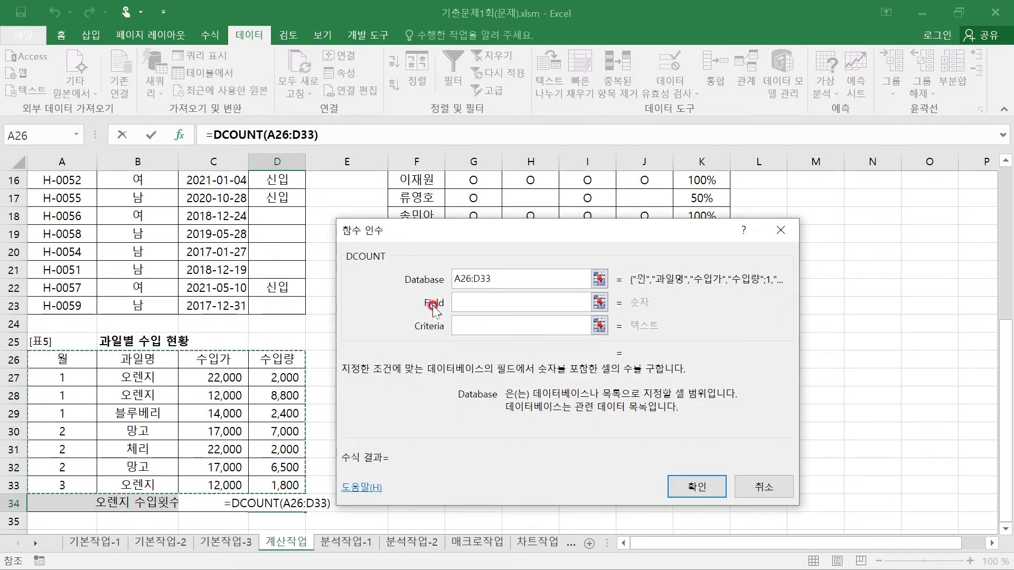
click(480, 297)
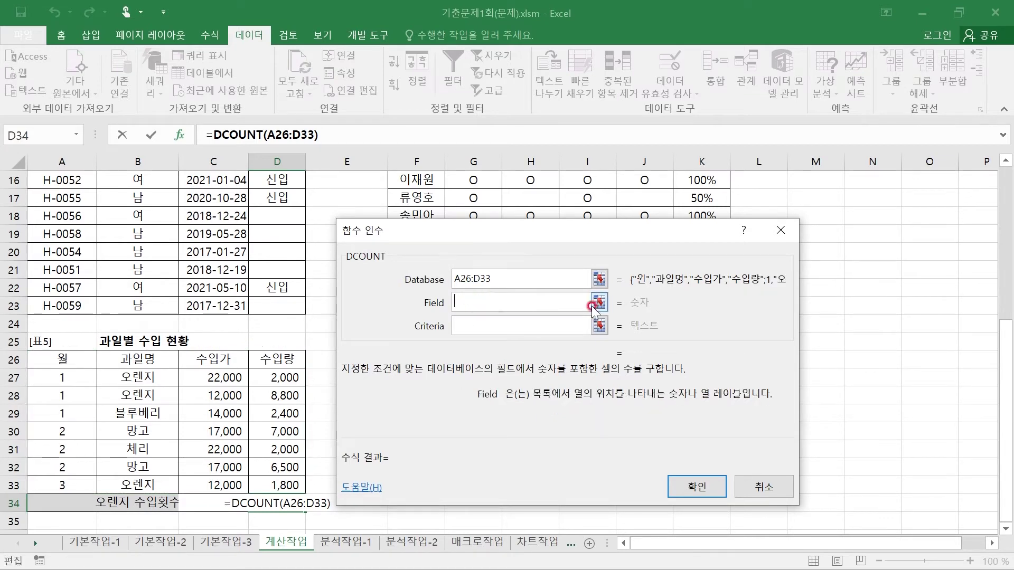
click(638, 307)
click(206, 356)
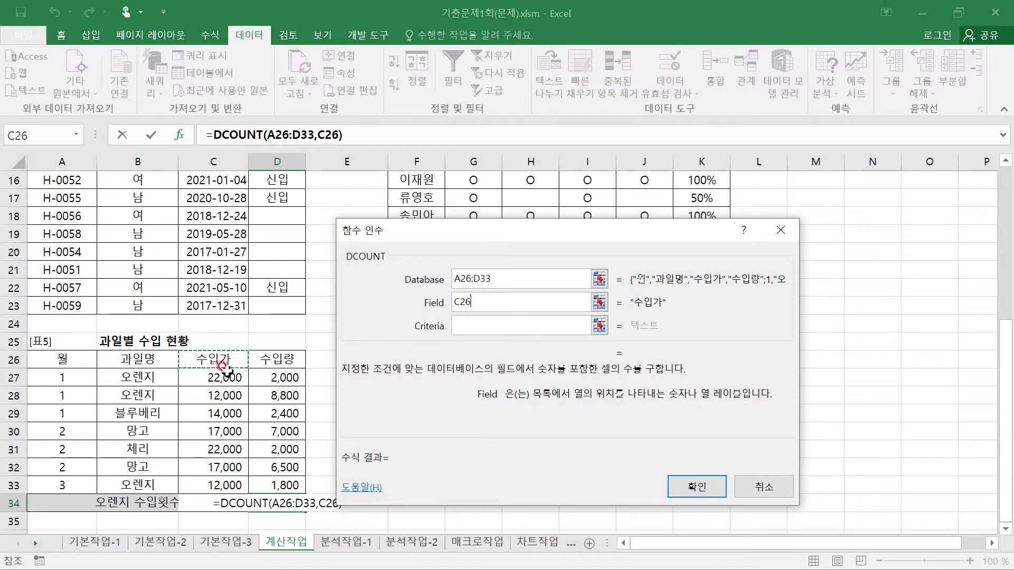
- Set the DCOUNT criteria to B26:B27, covering the fruit-name header and the orange entry
click(459, 322)
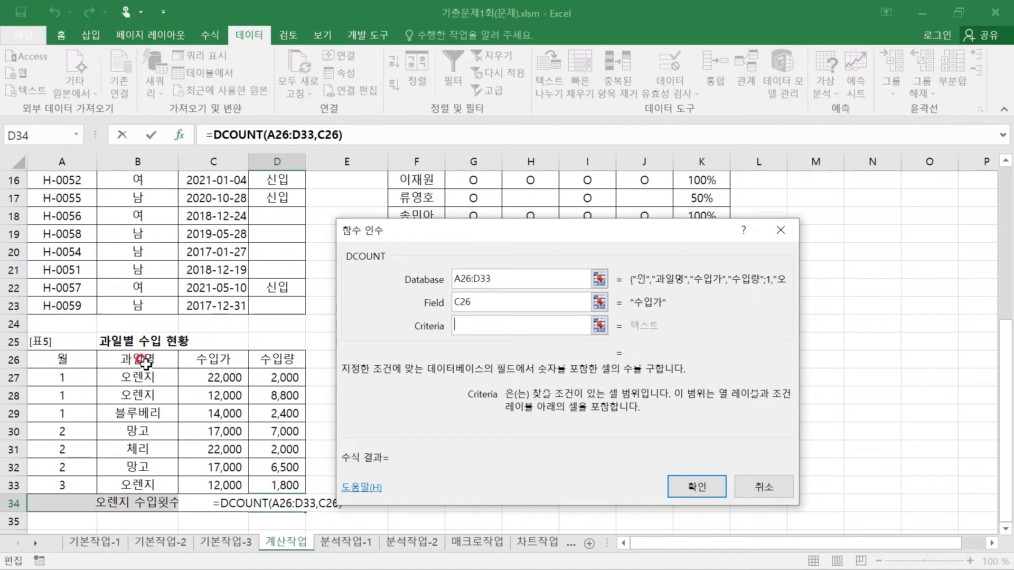
drag(145, 359, 145, 377)
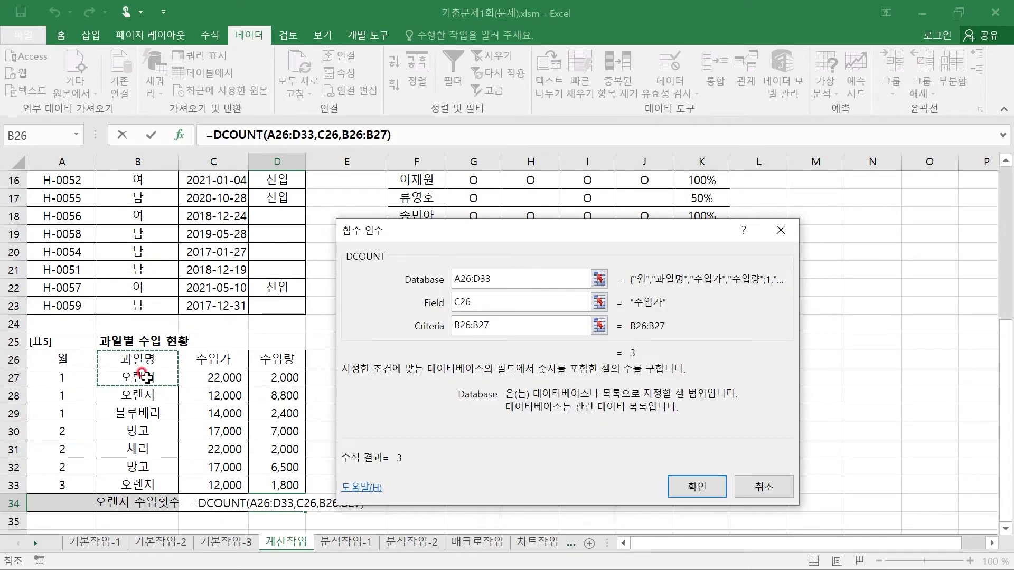
click(464, 282)
click(462, 316)
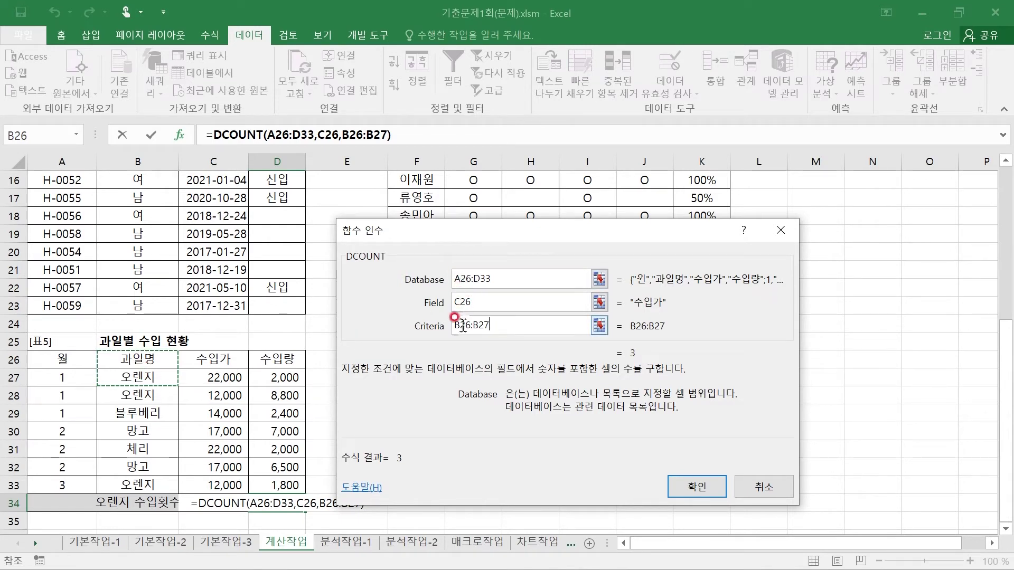
- Apply the DCOUNT function in D34 and append &"회" to the formula so the count carries that unit
click(463, 326)
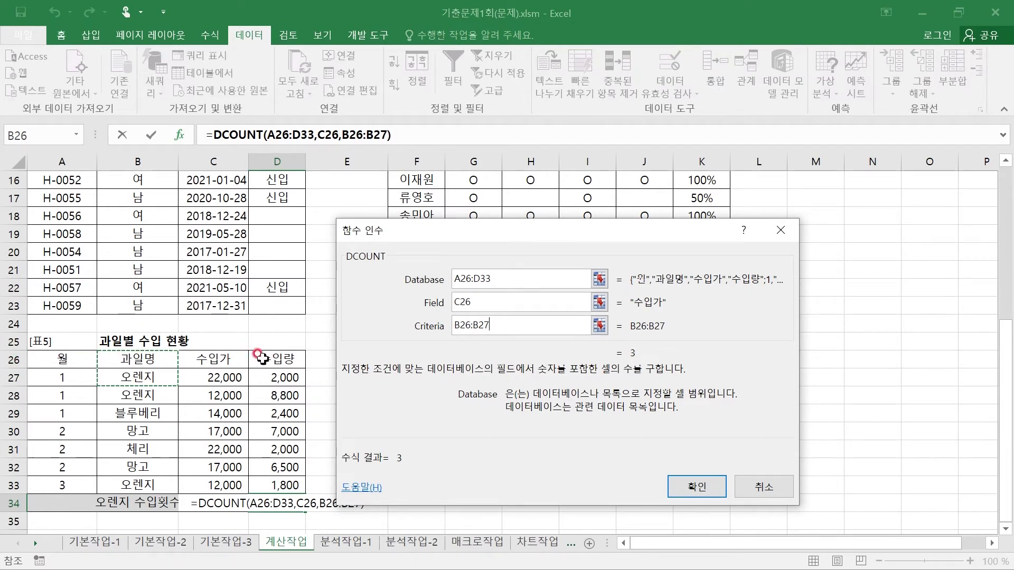
click(698, 489)
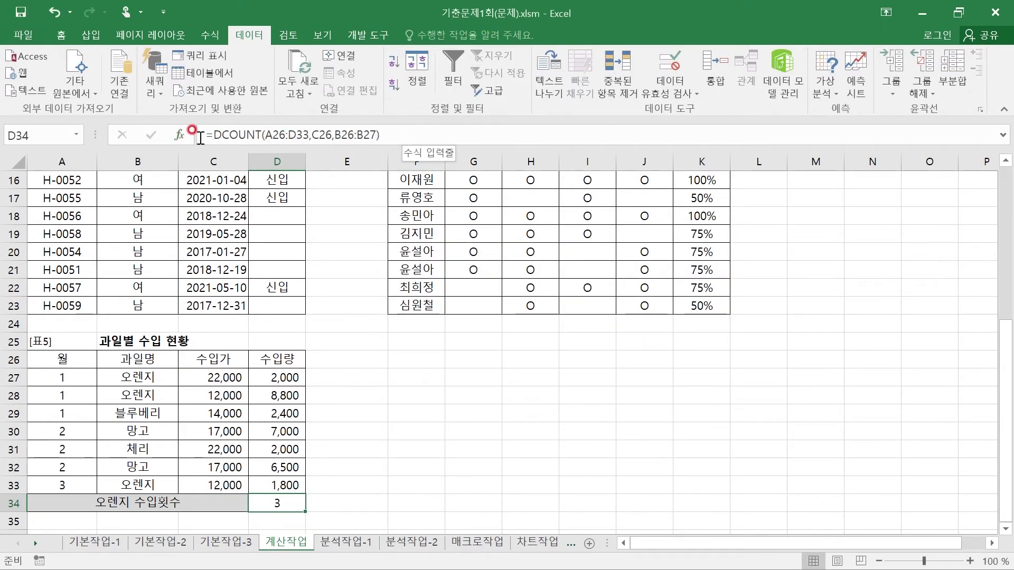
click(412, 135)
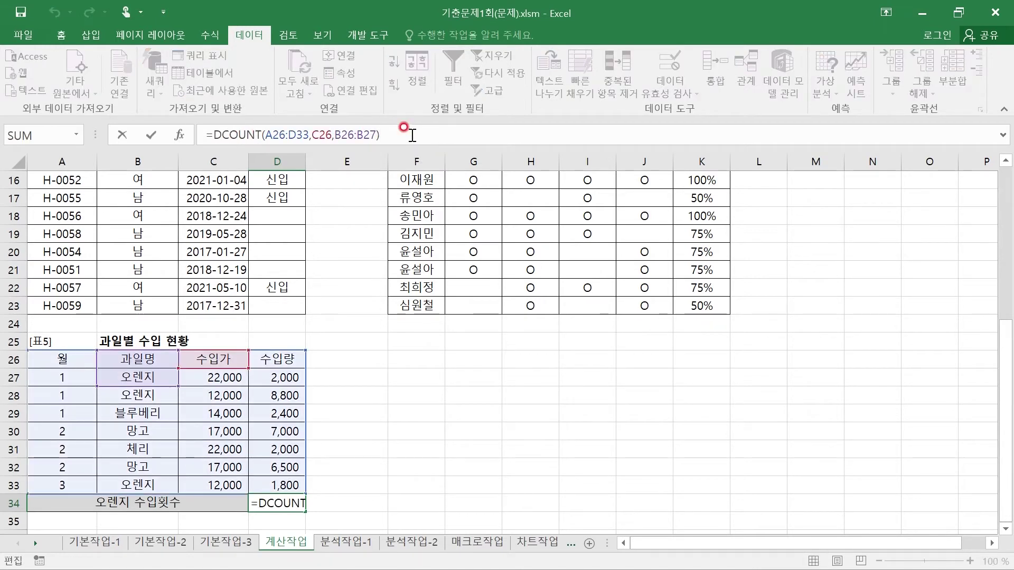
text(&")
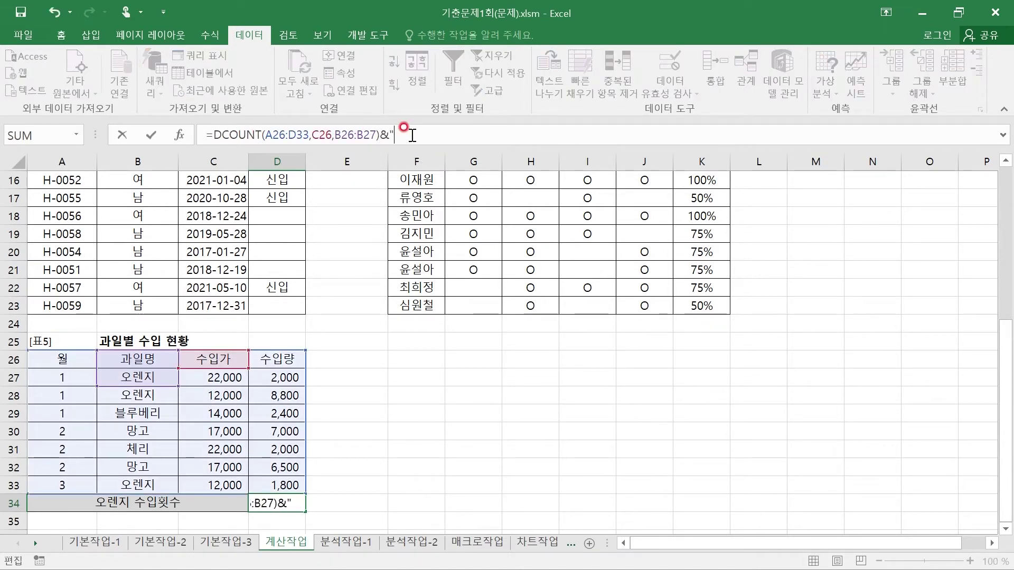
text(회")
key(Return)
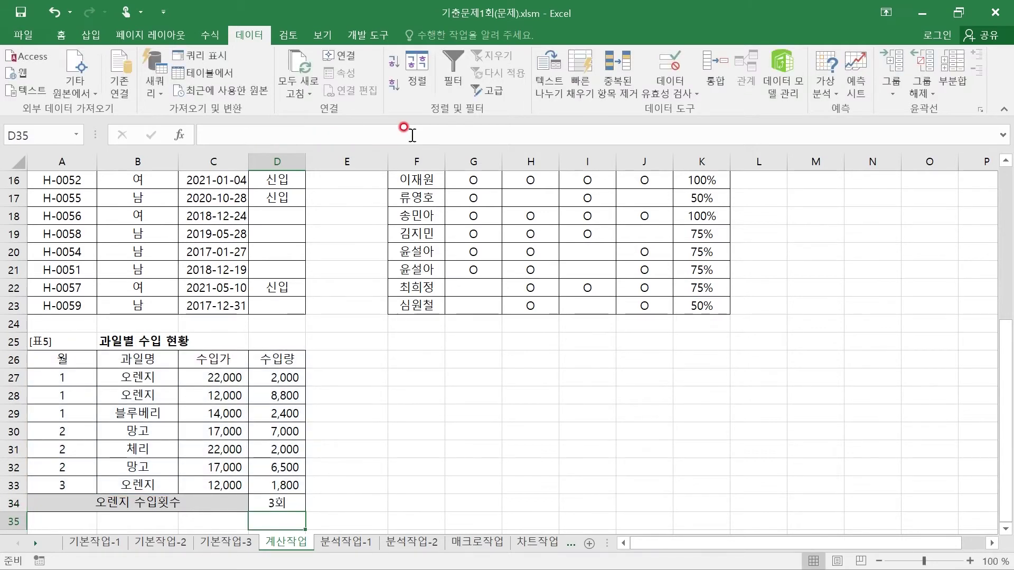
click(479, 414)
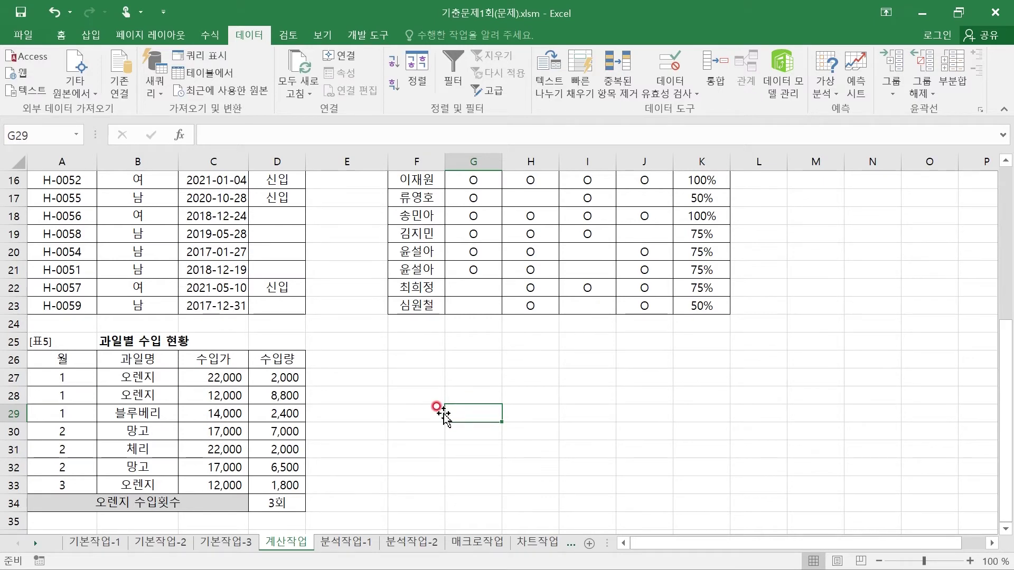
- Open the 분석작업-1 sheet and examine its task in the exam PDF for the subtotal grouping, sort order, functions and calculated columns
click(345, 544)
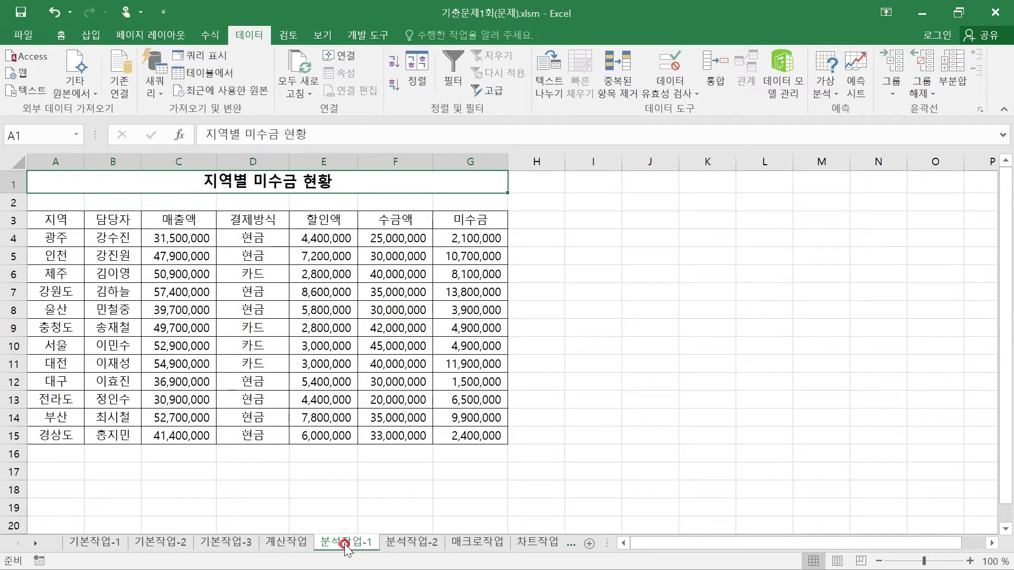
key(super)
click(485, 555)
scroll(356, 371, down, 1)
scroll(356, 362, down, 4)
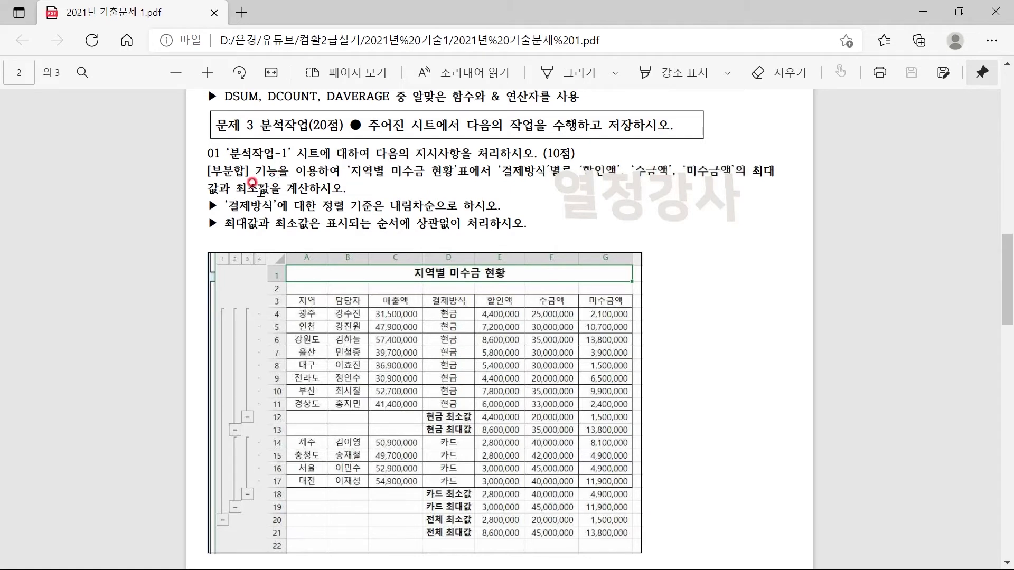
drag(201, 174, 313, 164)
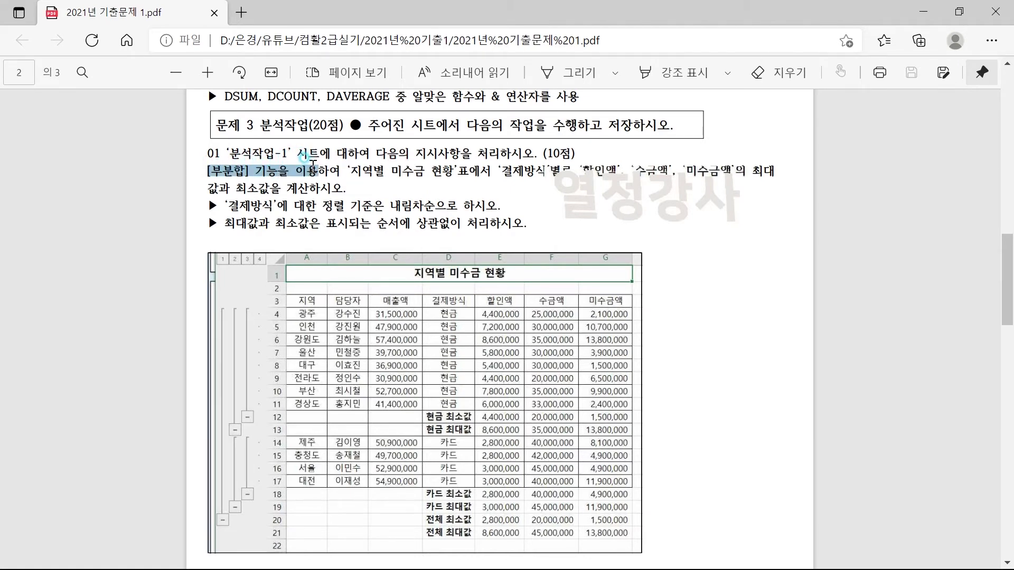
drag(312, 162, 468, 209)
click(259, 226)
drag(227, 204, 518, 202)
click(502, 166)
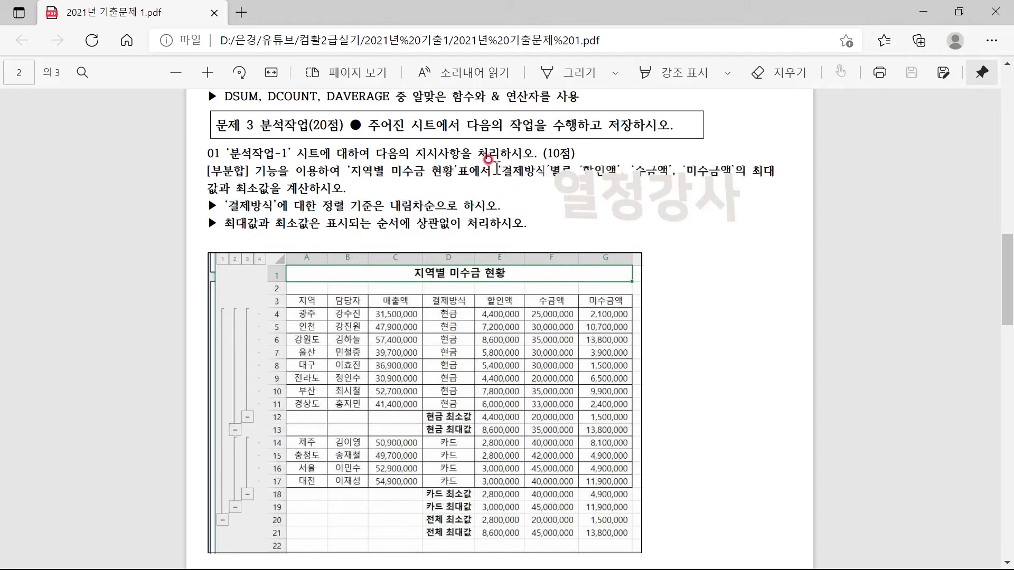
drag(501, 170, 760, 229)
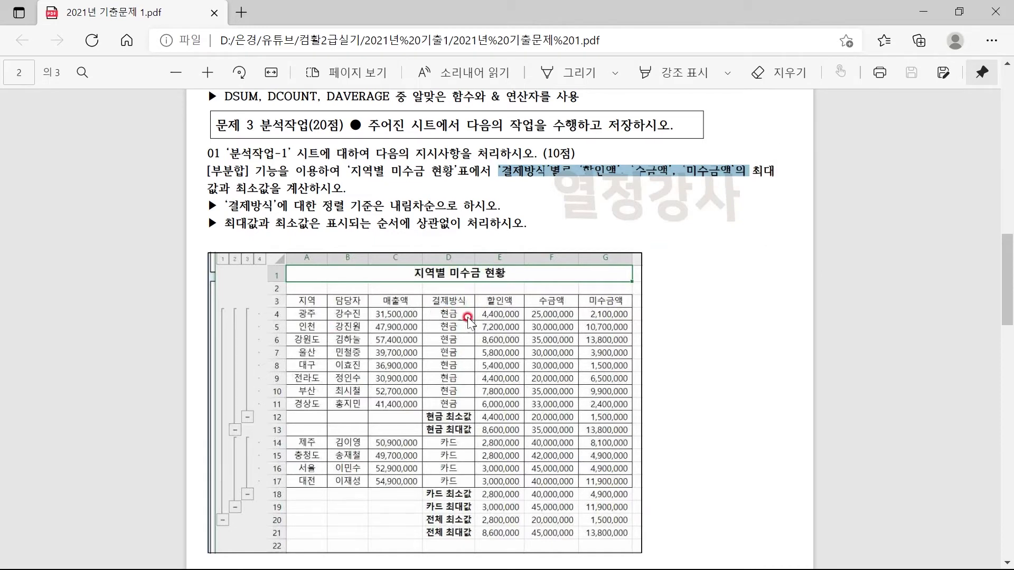
click(448, 318)
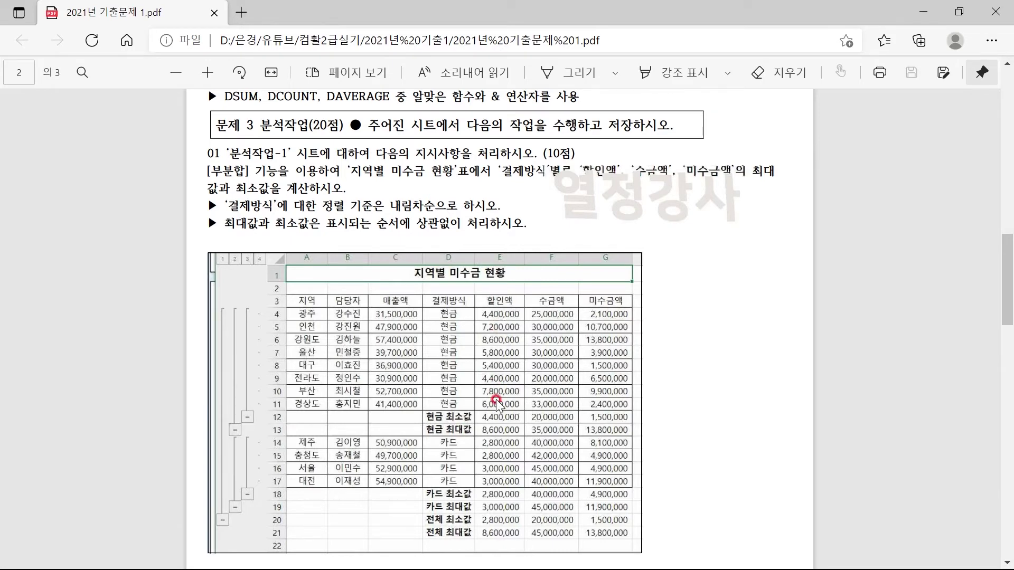
- Return to the Excel workbook and sort the 지역별 미수금 현황 table by 결제방식 in descending order
key(super)
click(370, 559)
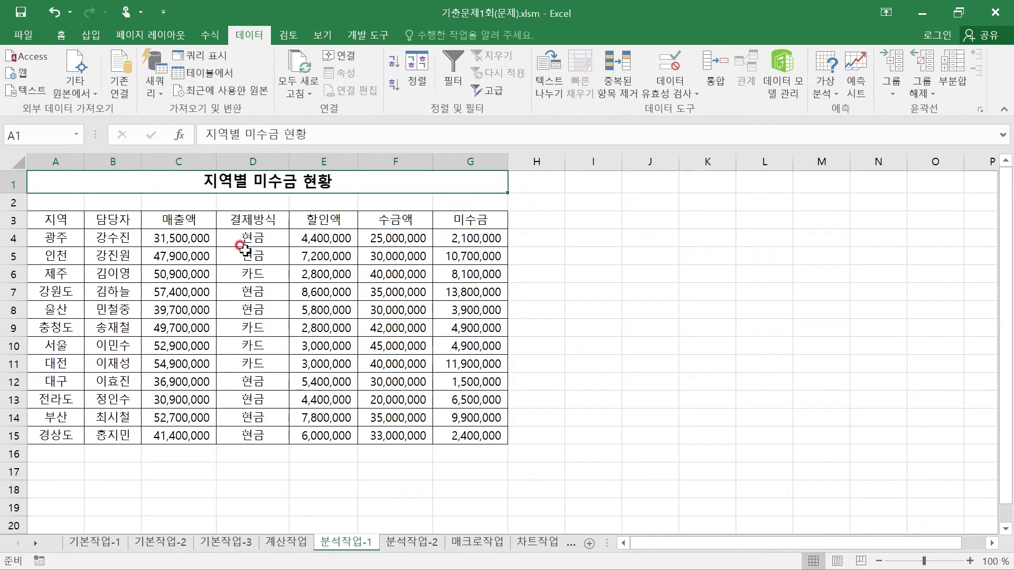
click(259, 219)
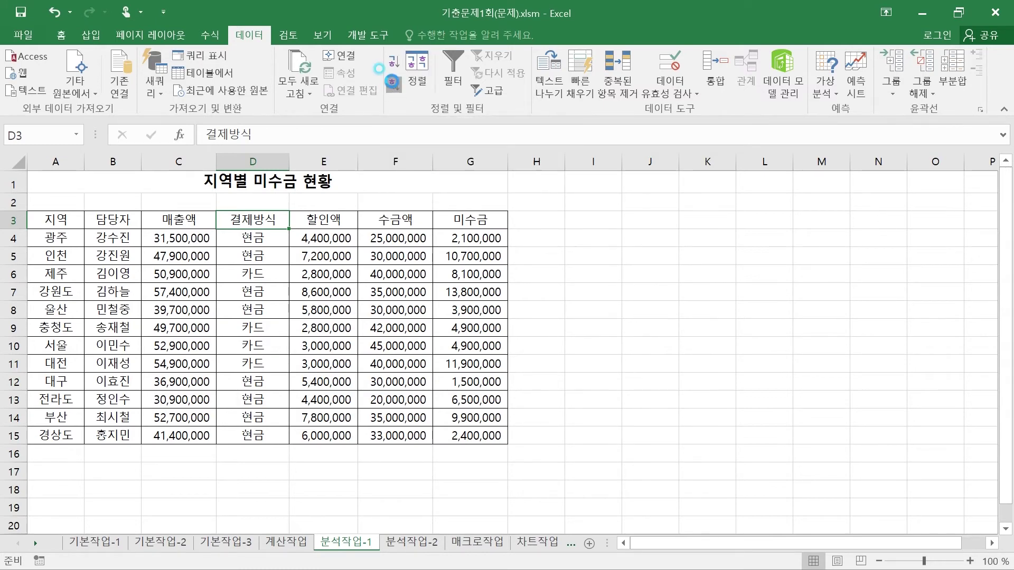
click(393, 84)
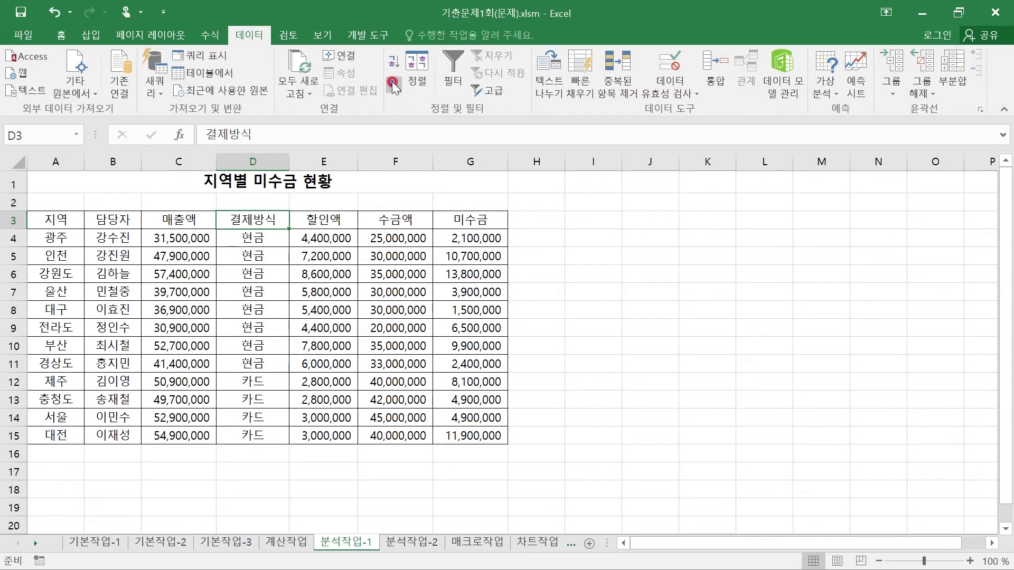
- Start a Subtotal on the sorted table, with its dialog beside the data and 결제방식 as the grouping field
click(248, 37)
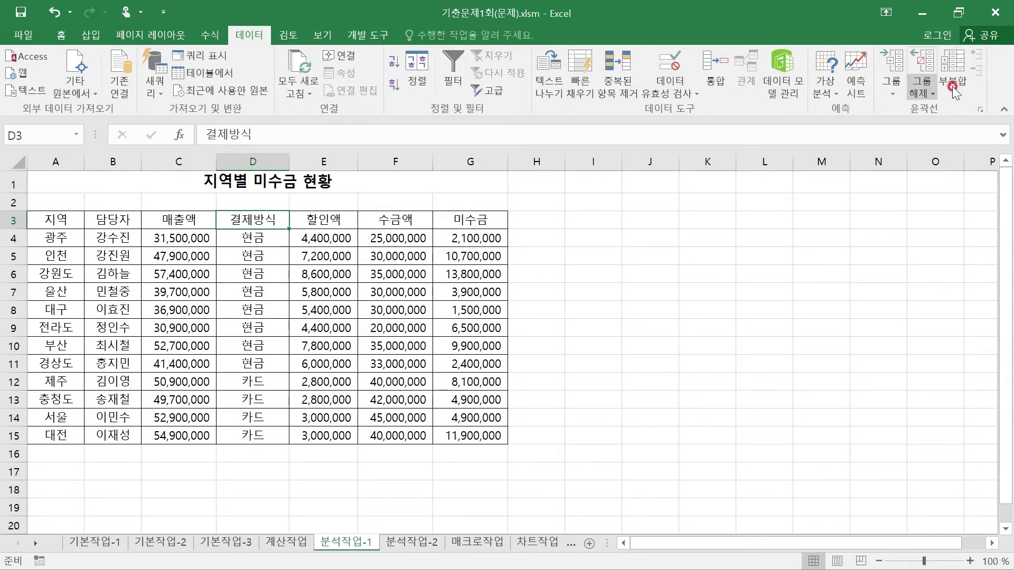
click(957, 68)
click(955, 67)
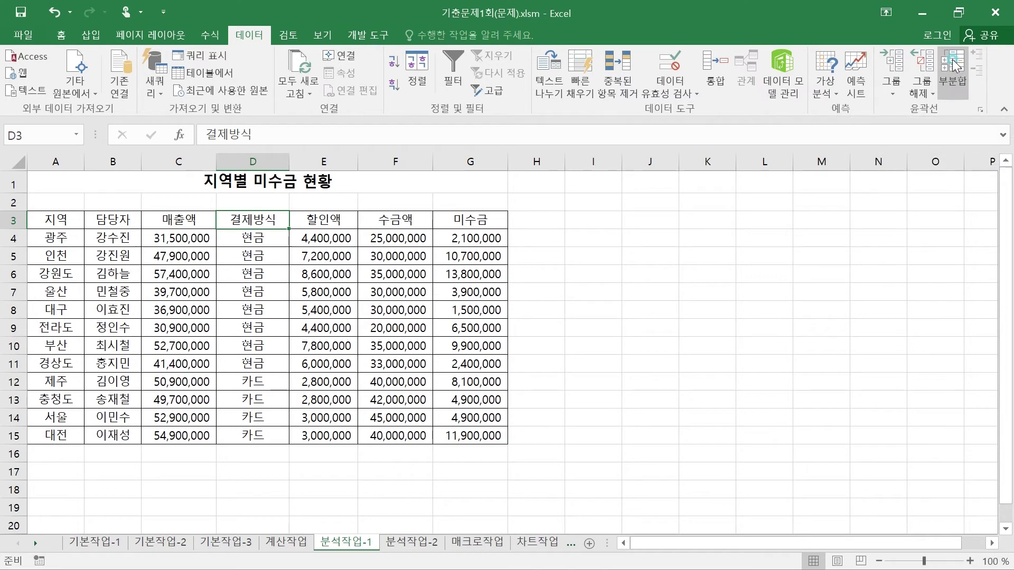
drag(583, 216, 697, 153)
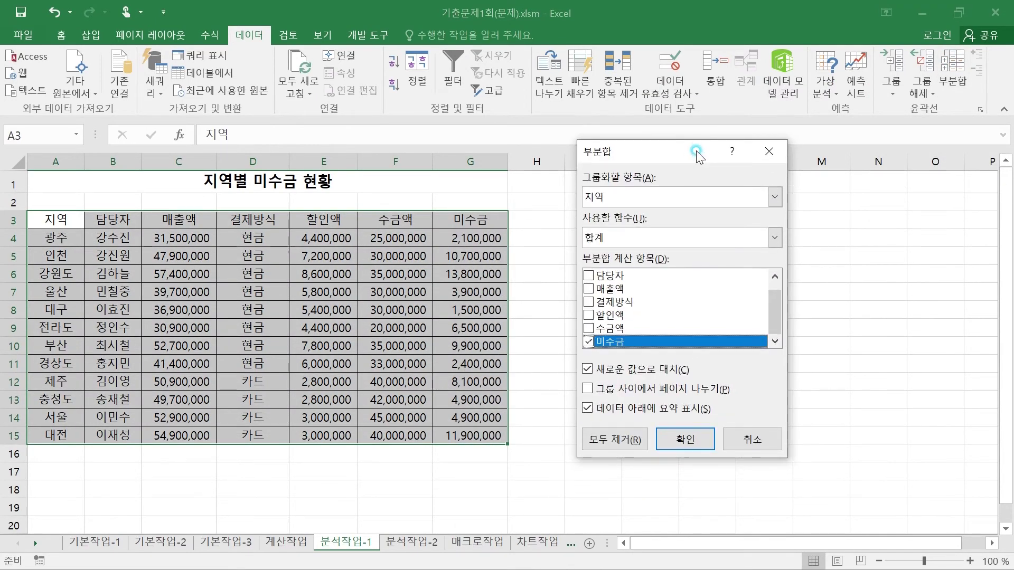
click(612, 184)
click(632, 198)
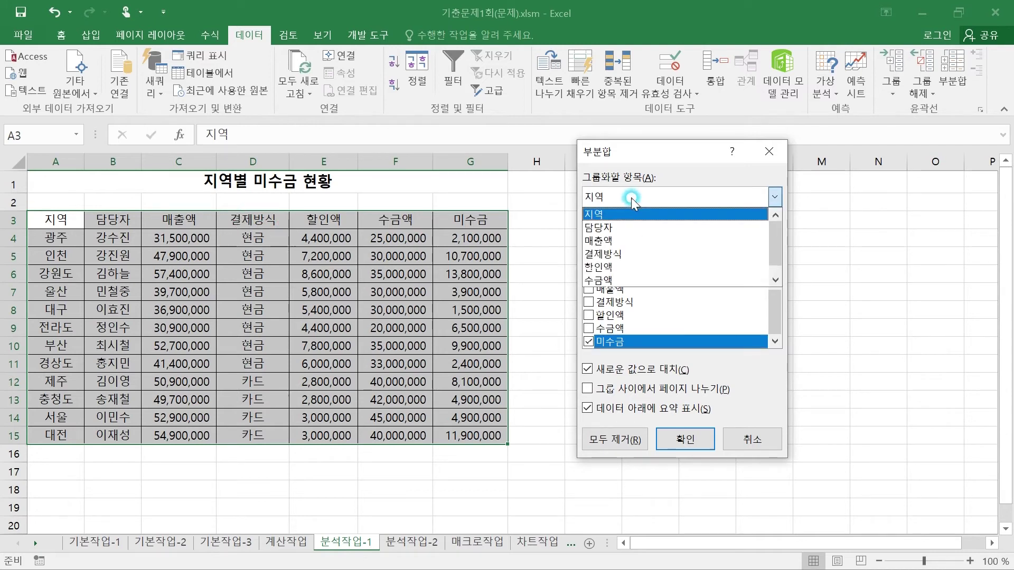
click(623, 254)
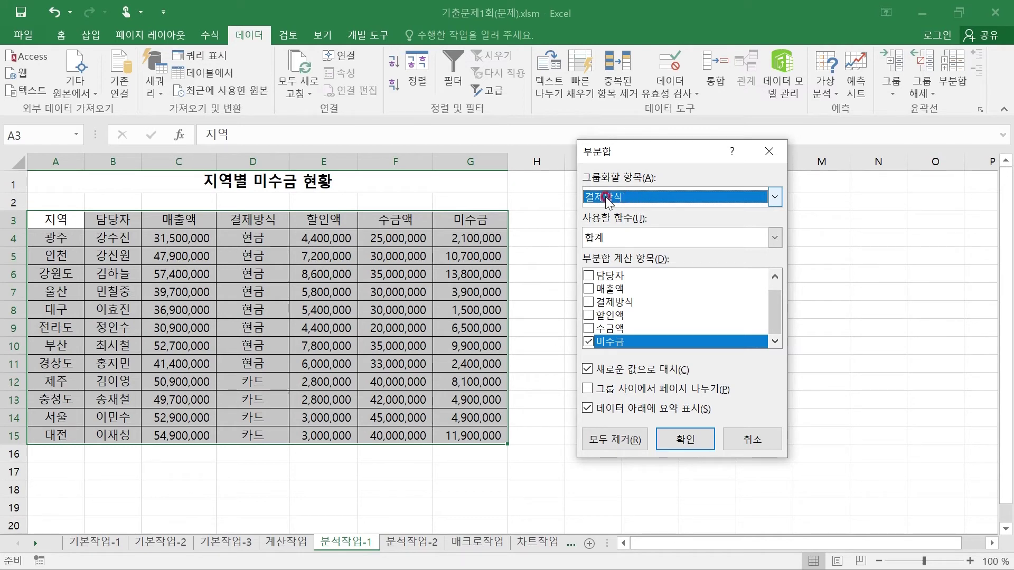
- Set the subtotal function to 최대값 for 할인액, 수금액 and 미수금, and apply it to the table
click(622, 235)
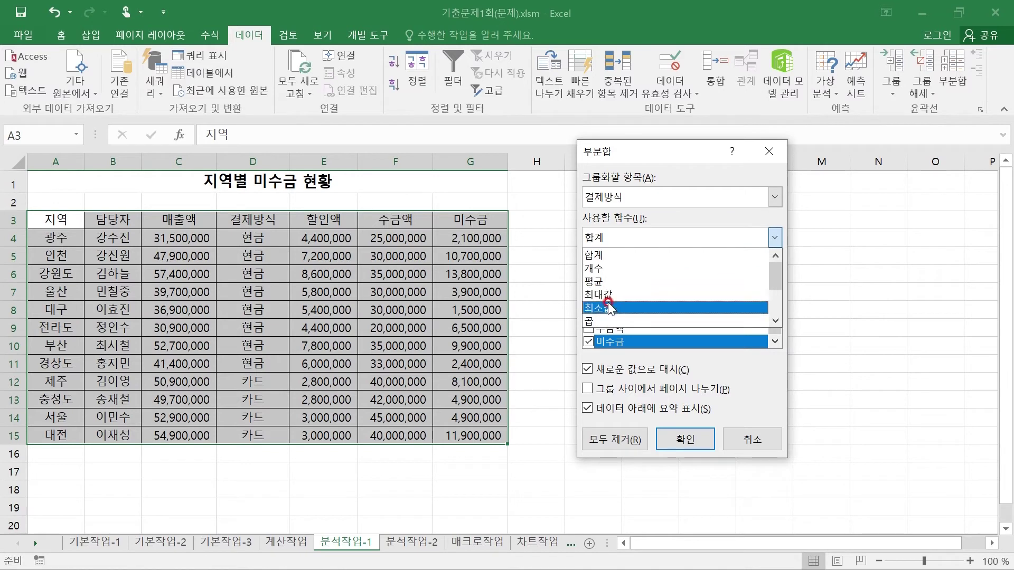
click(608, 299)
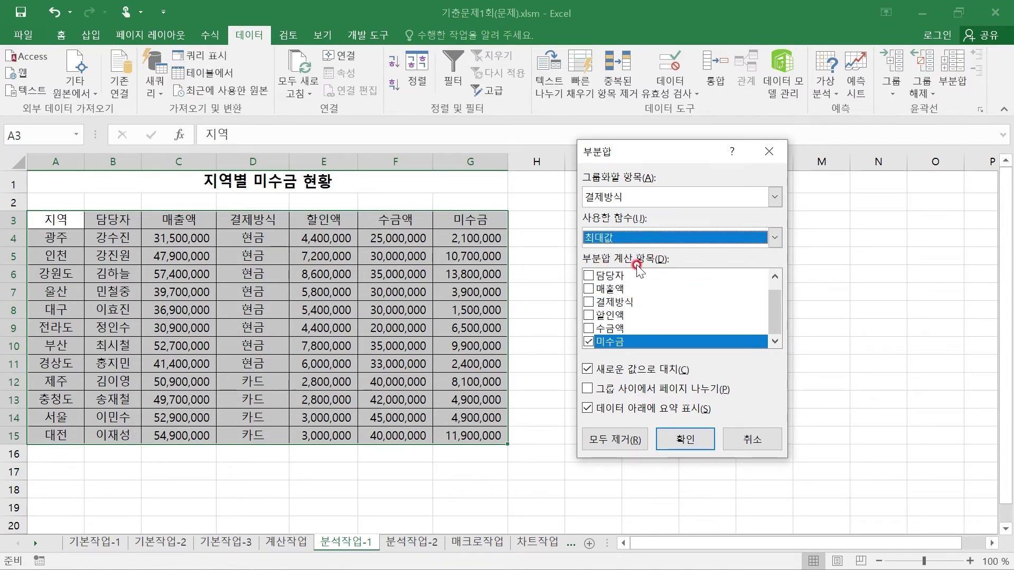
click(588, 315)
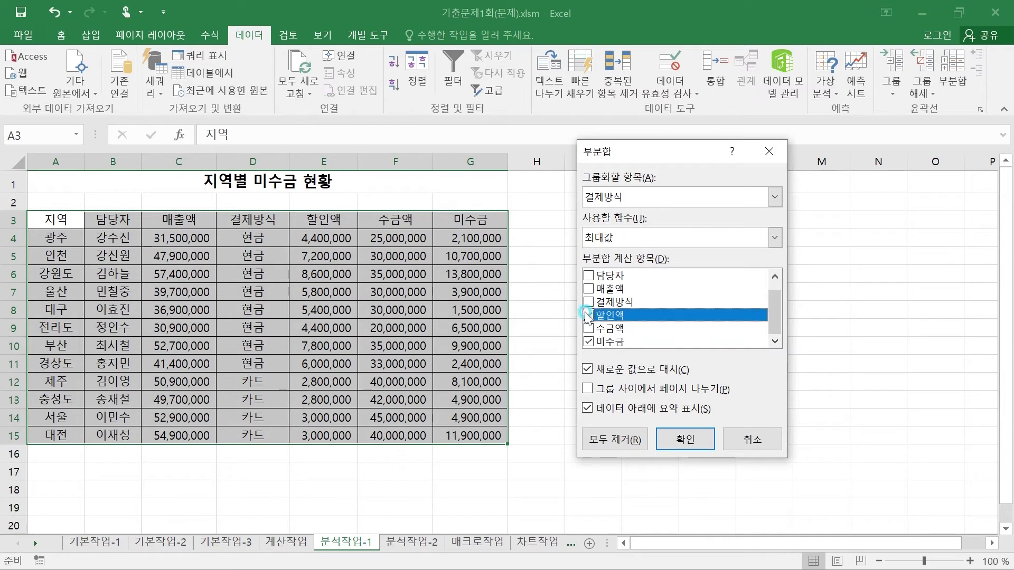
click(588, 328)
mouse_move(774, 326)
mouse_down()
mouse_move(773, 302)
mouse_move(769, 335)
mouse_up()
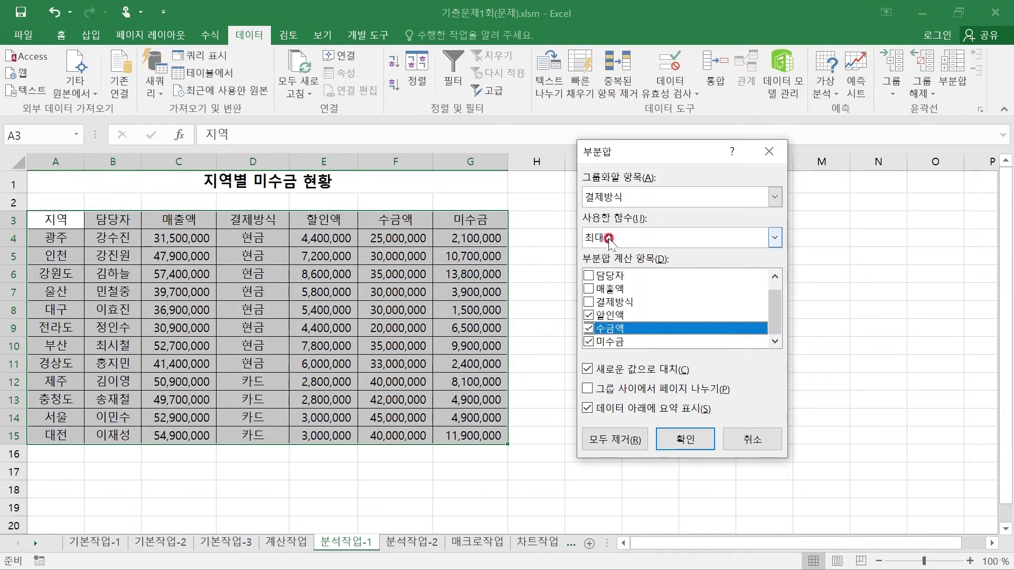
click(681, 440)
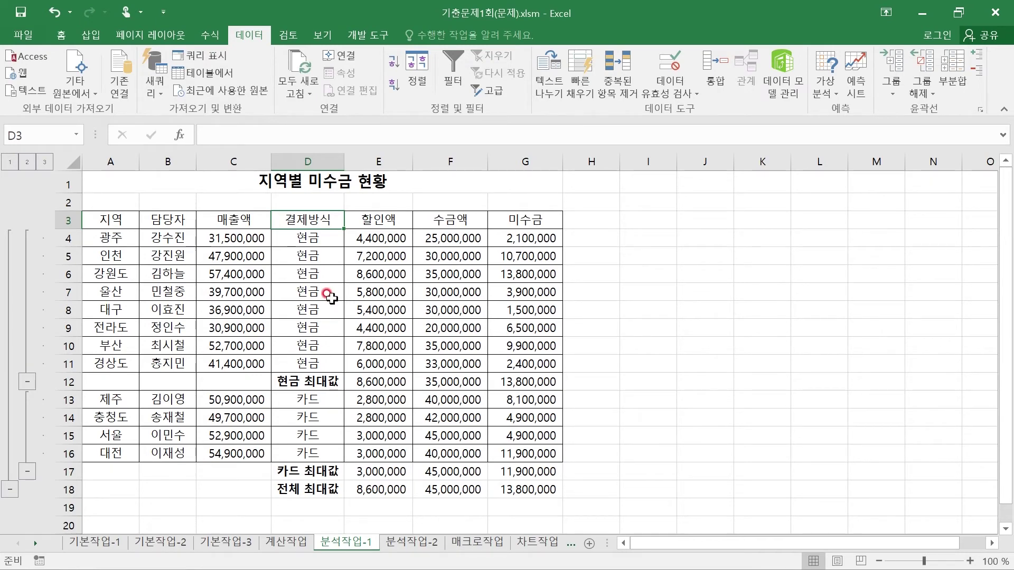
- Add a second subtotal by 결제방식 using 최소값 for the same three columns, without replacing the existing subtotals
click(953, 69)
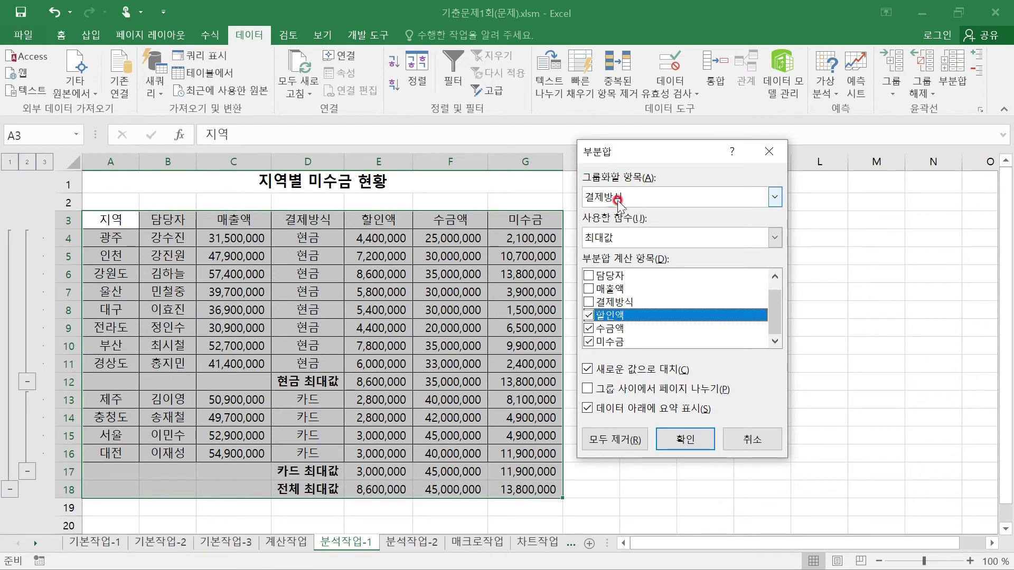
click(634, 237)
click(607, 308)
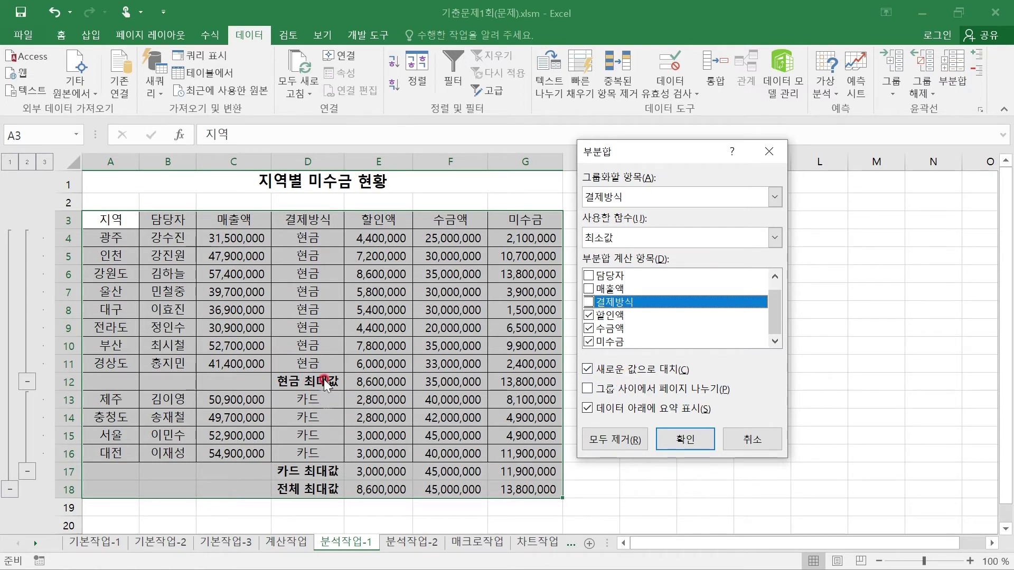
click(624, 371)
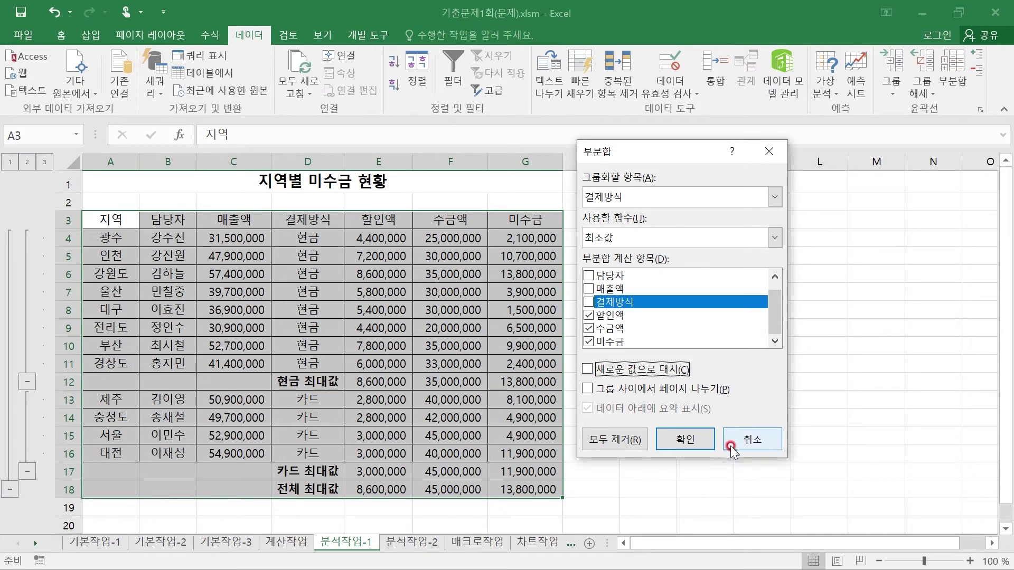
click(679, 438)
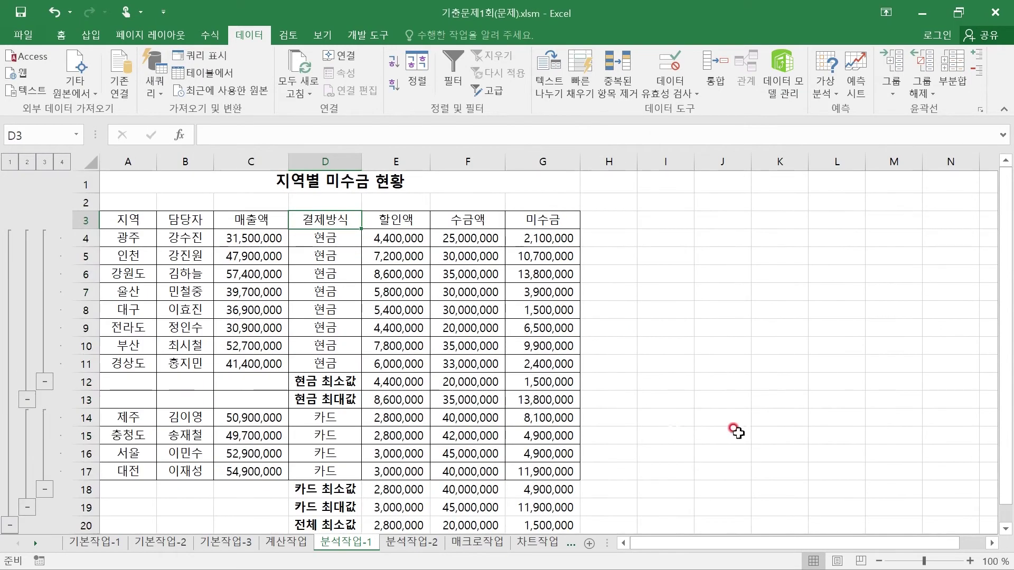
- Compare the finished subtotals with the sample table in the exam PDF, and open the 분석작업-2 sheet in Excel
scroll(750, 431, down, 2)
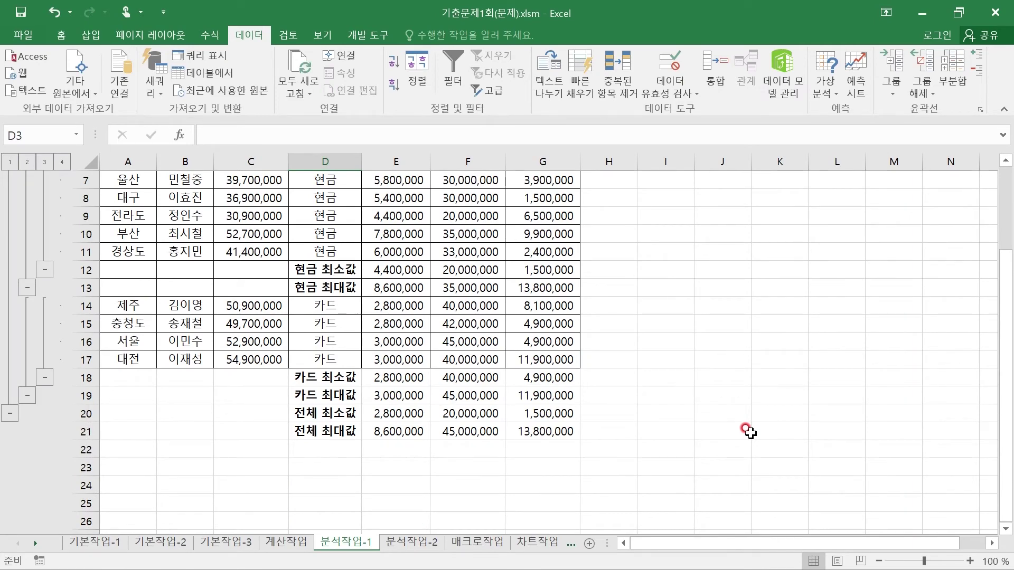
key(super)
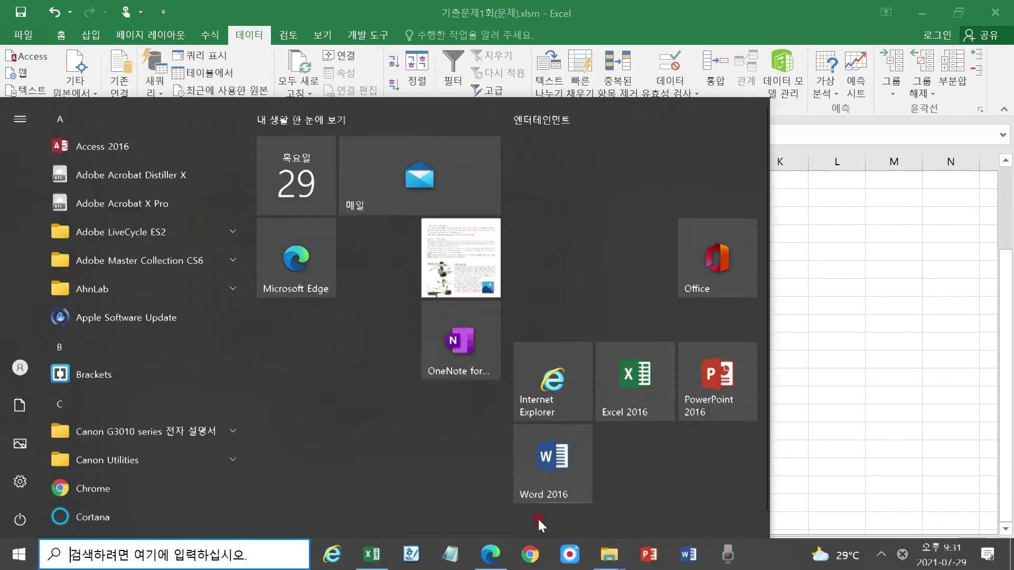
click(487, 555)
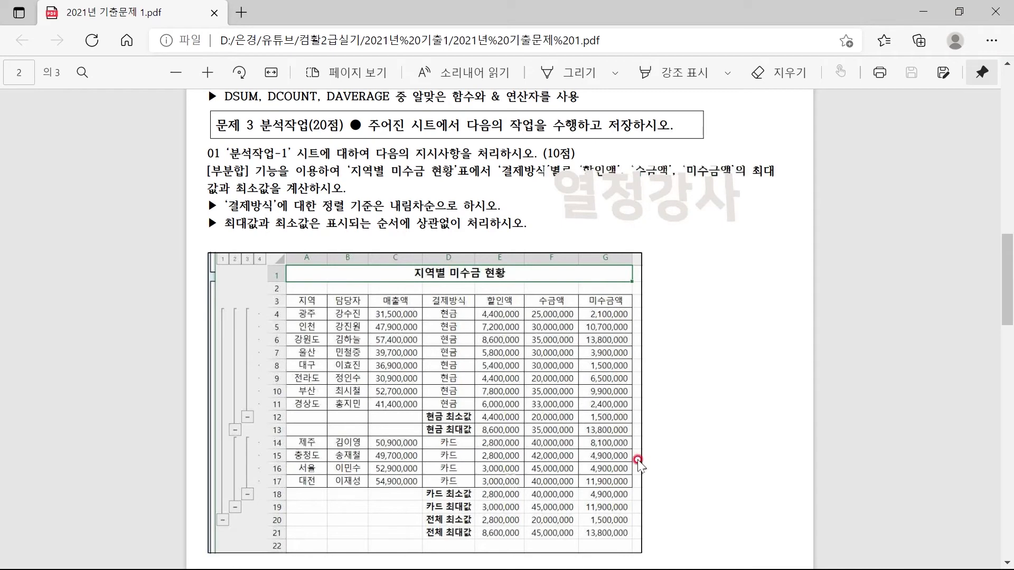
key(super)
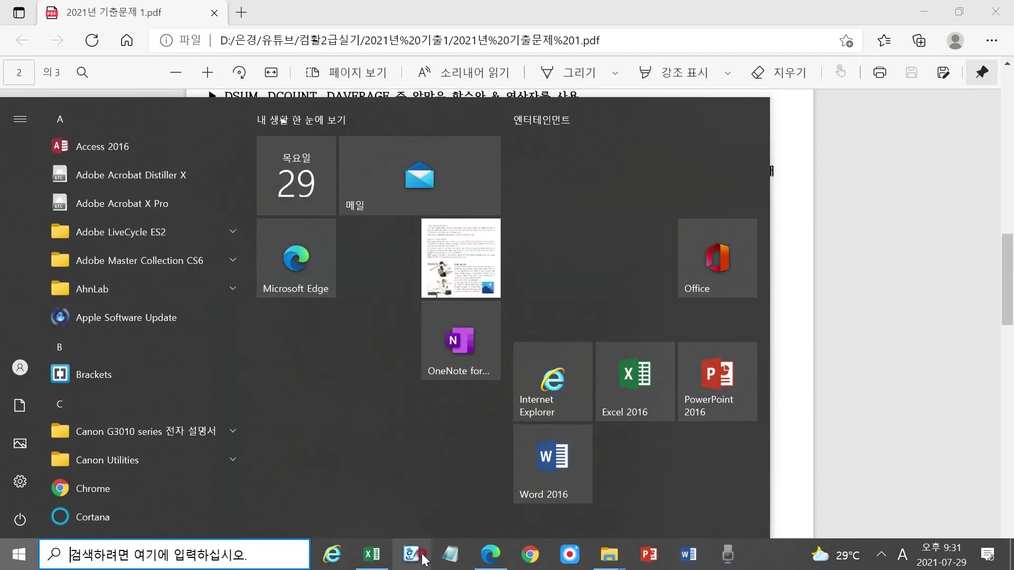
click(372, 555)
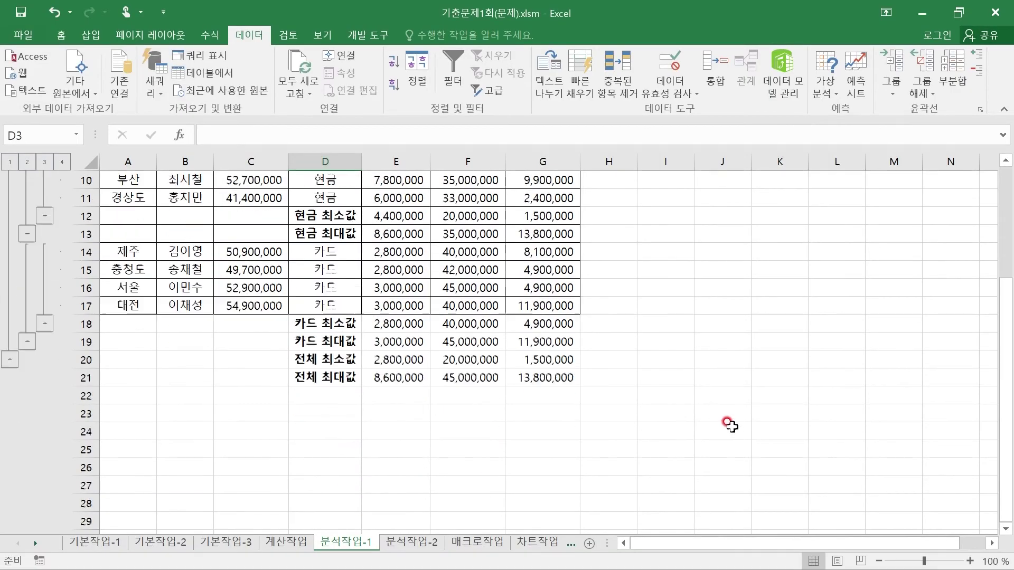
scroll(728, 428, up, 2)
click(412, 551)
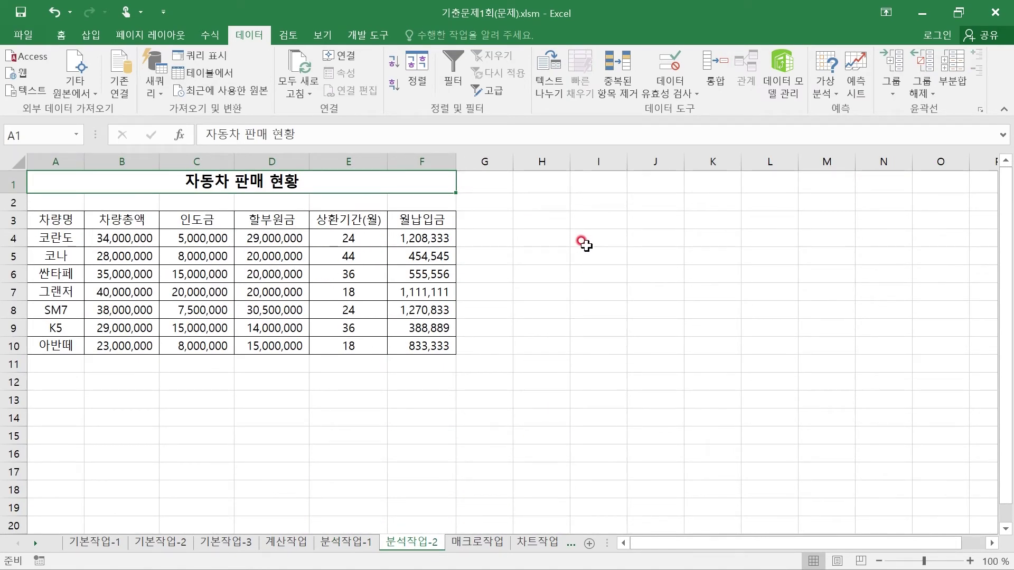
- Switch to the exam PDF in Edge and read the 분석작업-2 Goal Seek instructions for cells F5 and E5
key(super)
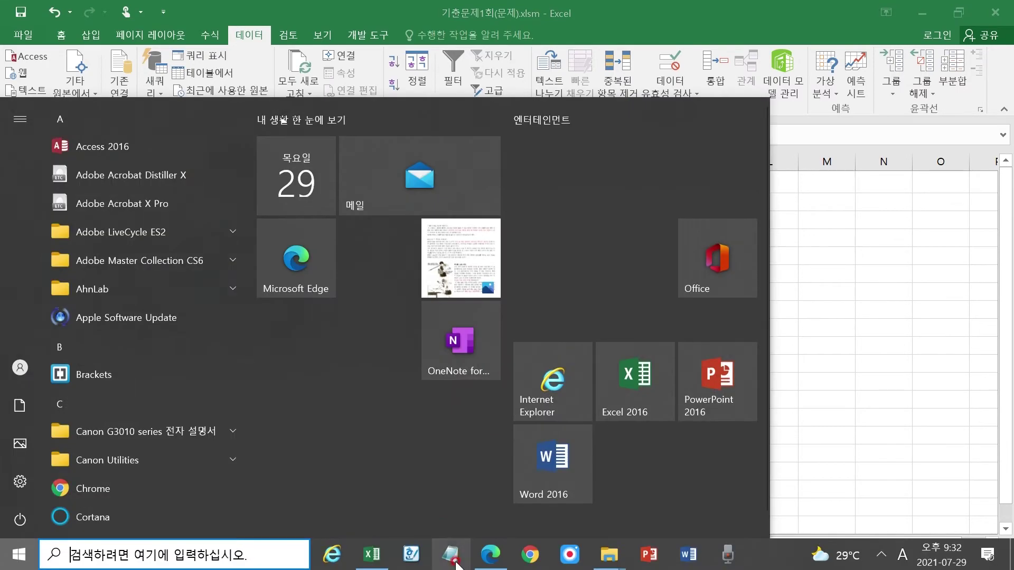
click(486, 553)
scroll(534, 303, down, 3)
scroll(534, 303, down, 4)
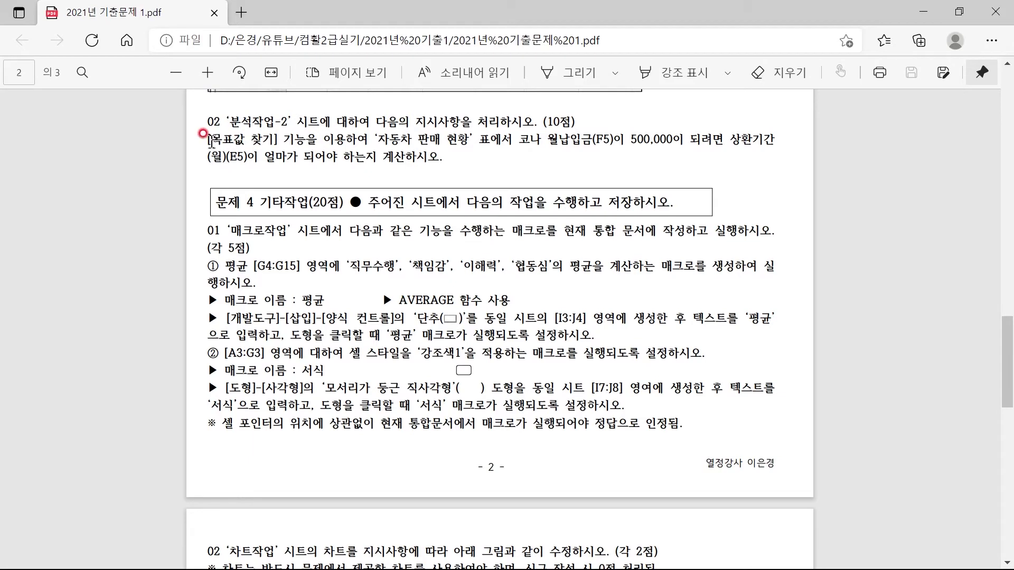
drag(208, 139, 707, 149)
right_click(513, 131)
key(Escape)
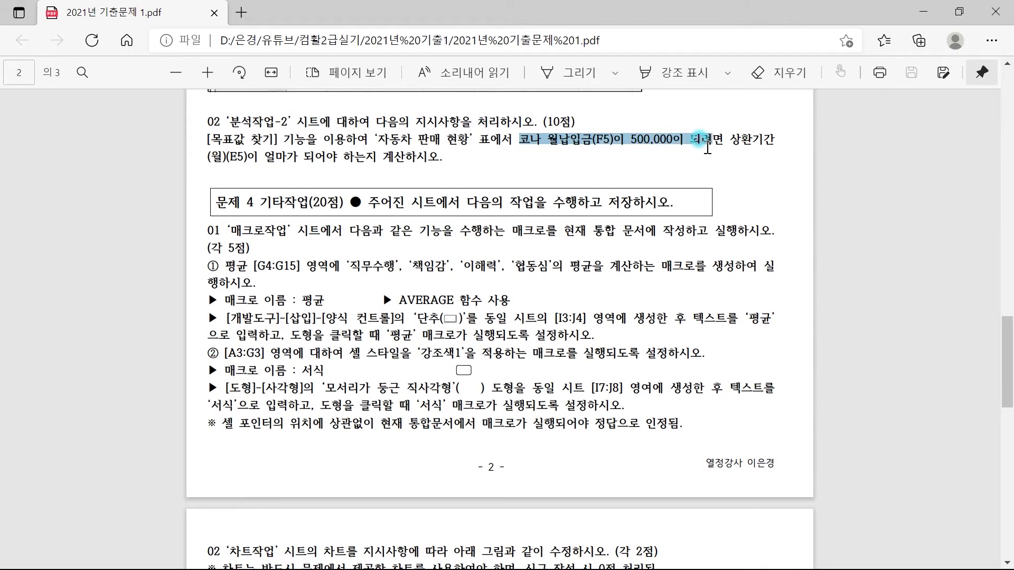
drag(708, 149, 707, 148)
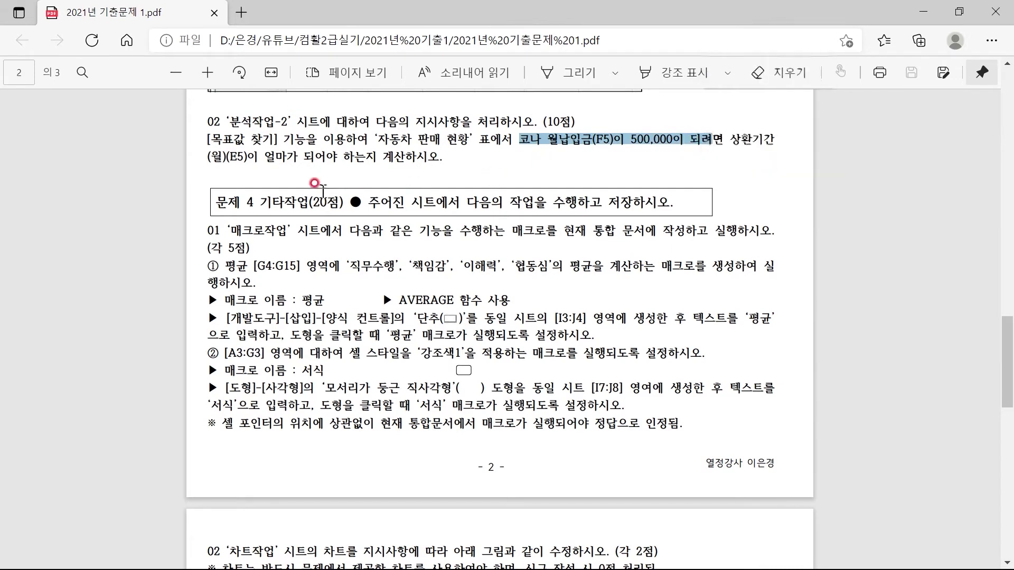
drag(226, 157, 405, 160)
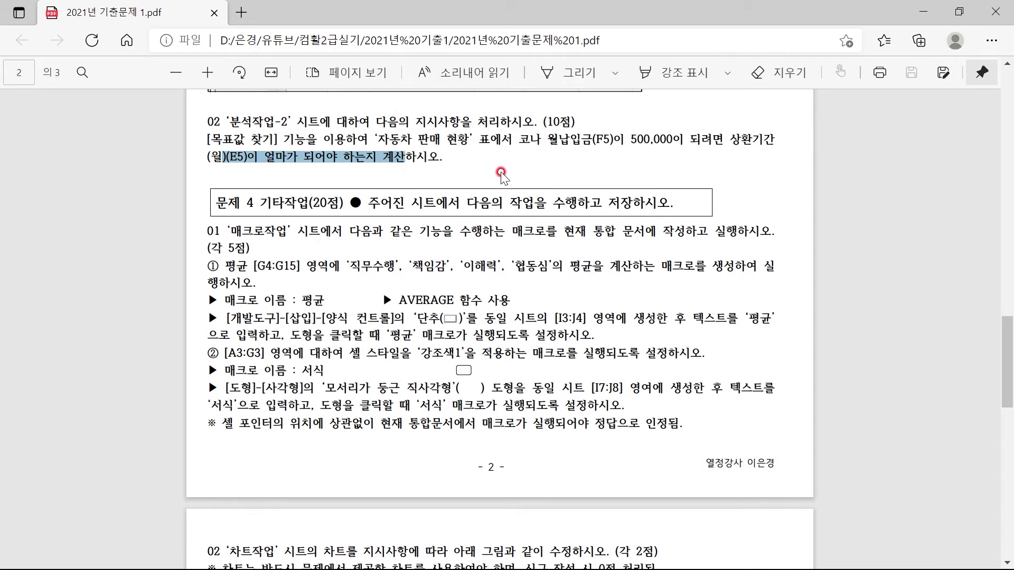
- Return to Excel and start Goal Seek with 코나's 월납입금 cell F5 as the formula cell, keeping the dialog beside the table
key(super)
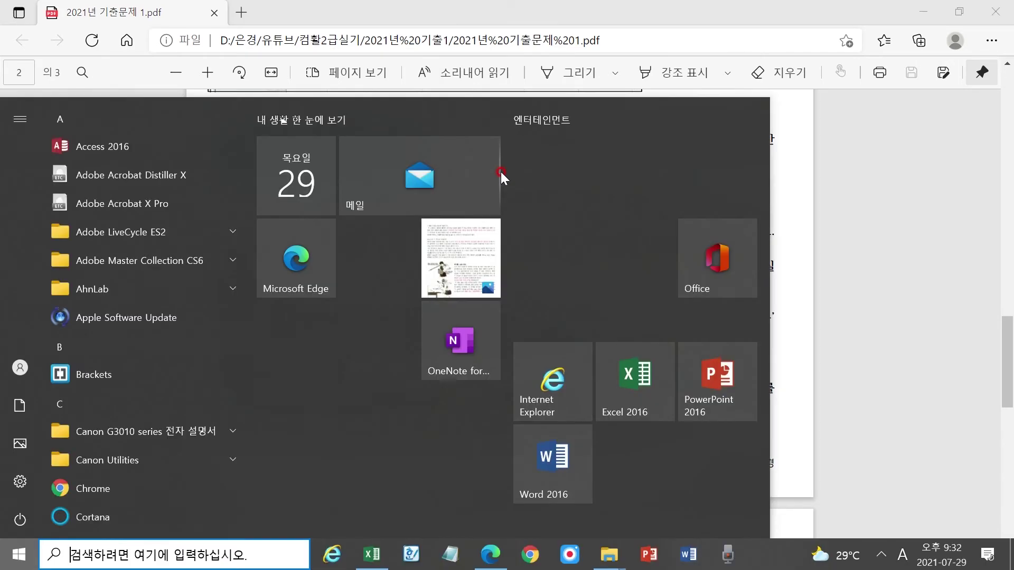
click(364, 560)
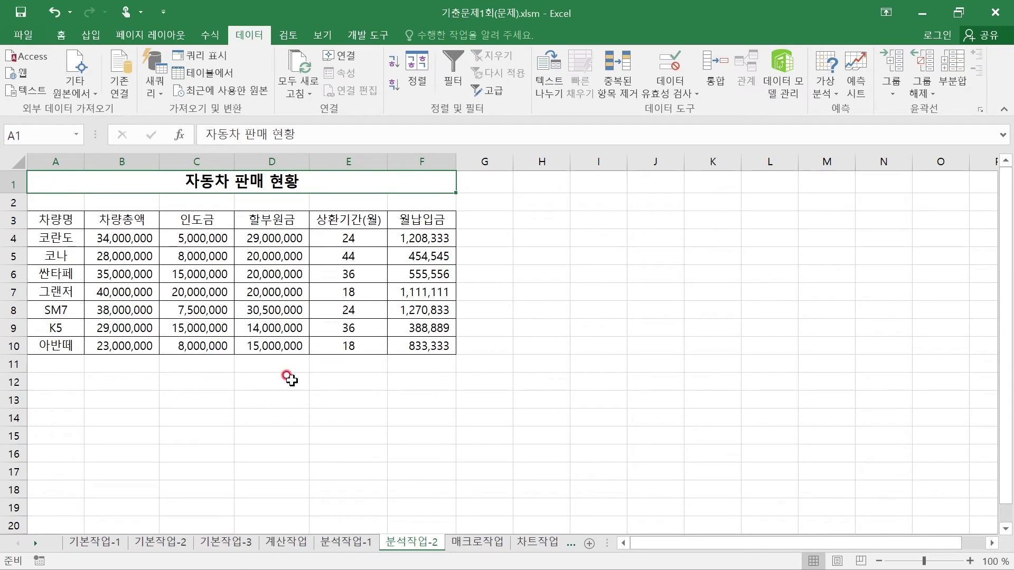
click(58, 256)
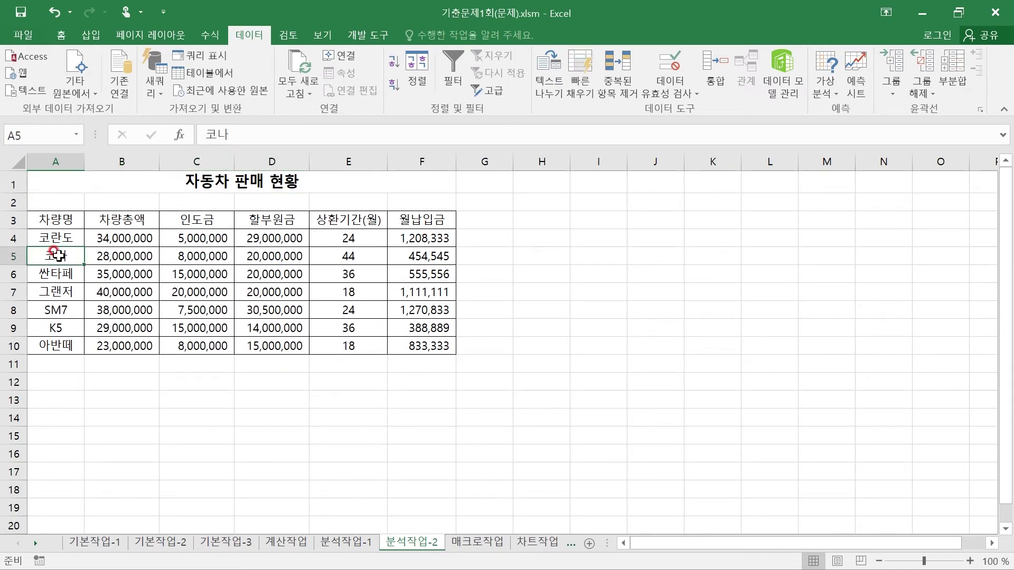
click(426, 257)
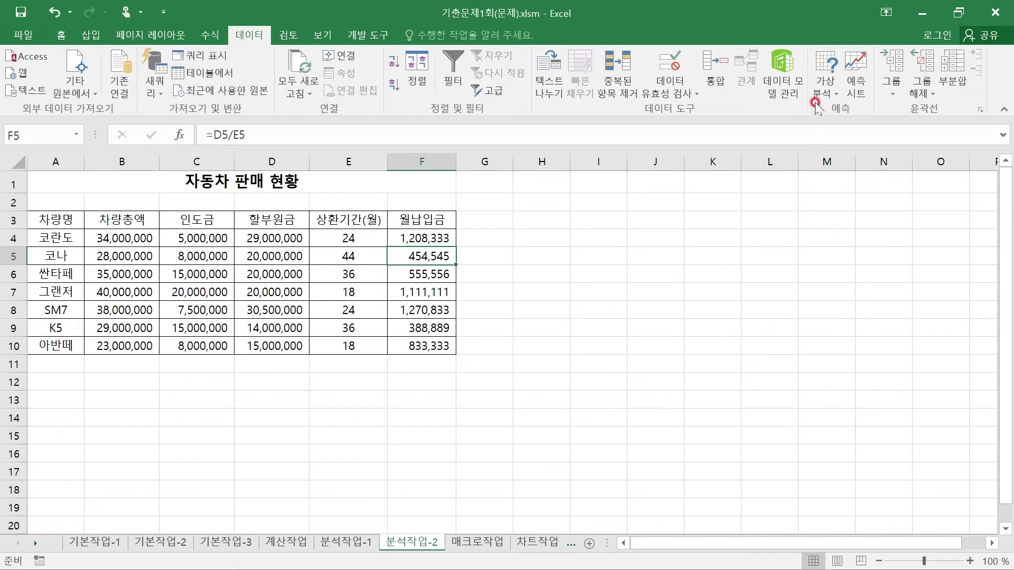
click(818, 74)
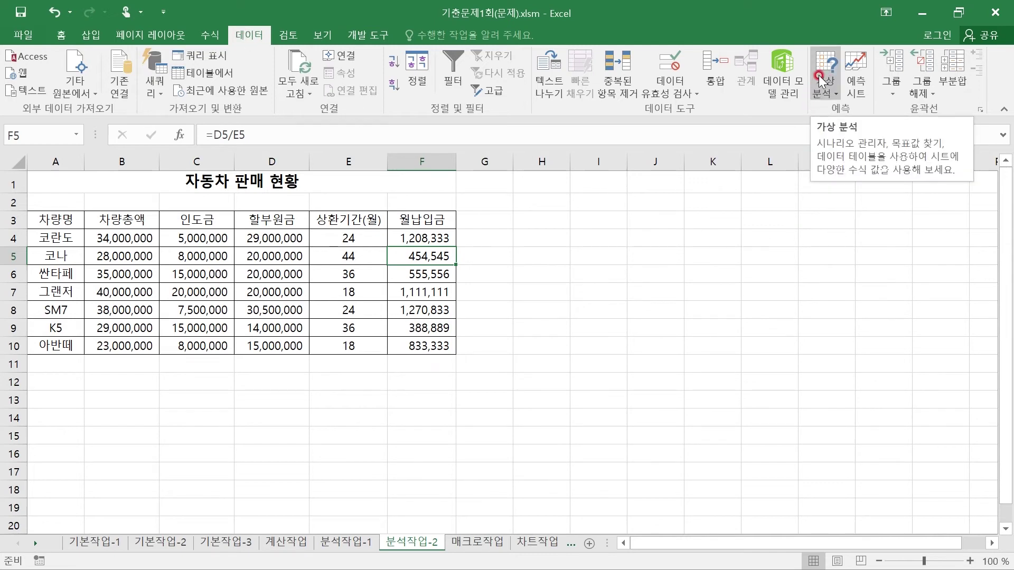
click(825, 73)
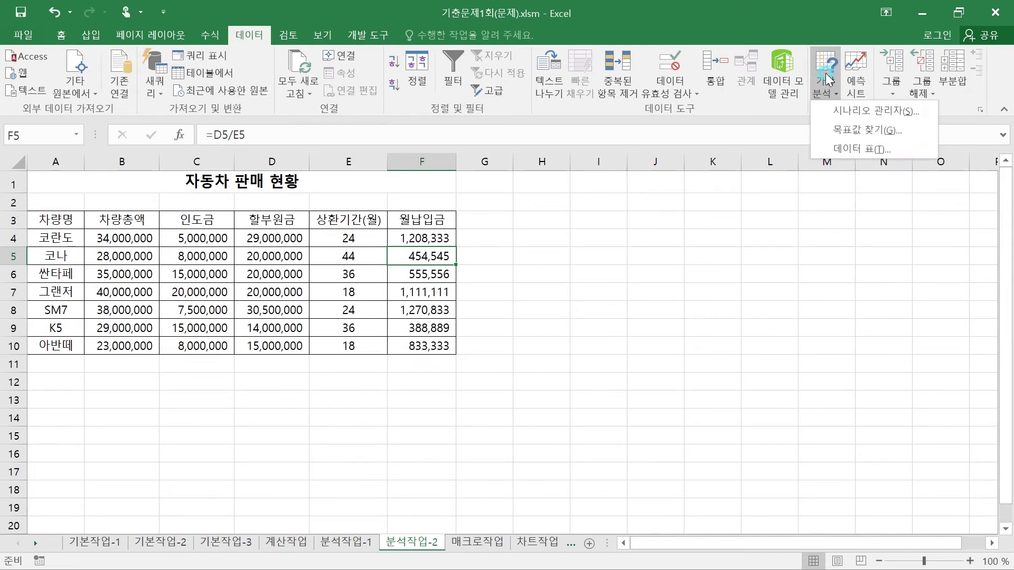
click(862, 129)
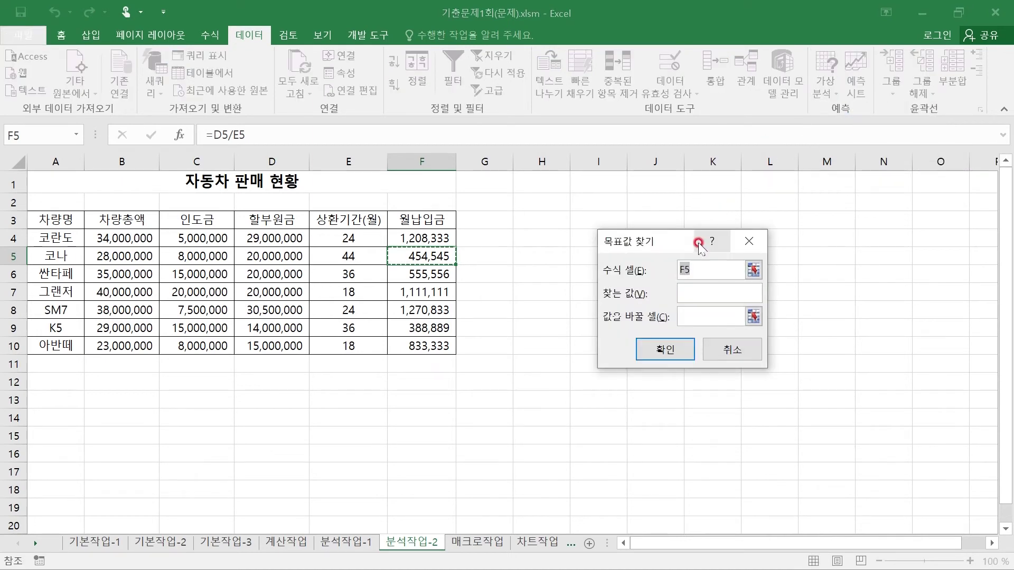
drag(675, 240, 595, 205)
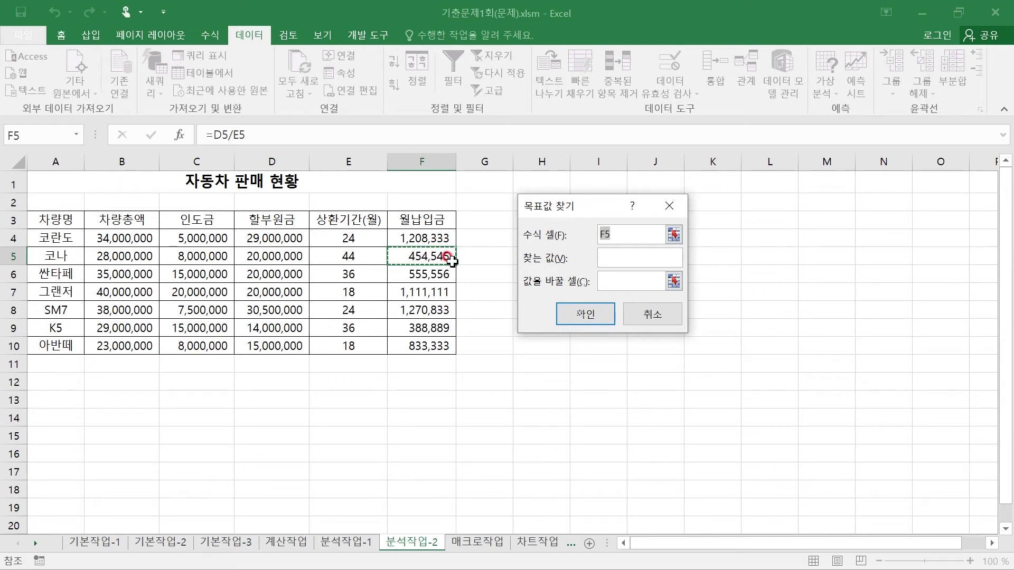
- Set the Goal Seek target to 500000 with E5 as the changing cell, run it and keep the solution
click(621, 245)
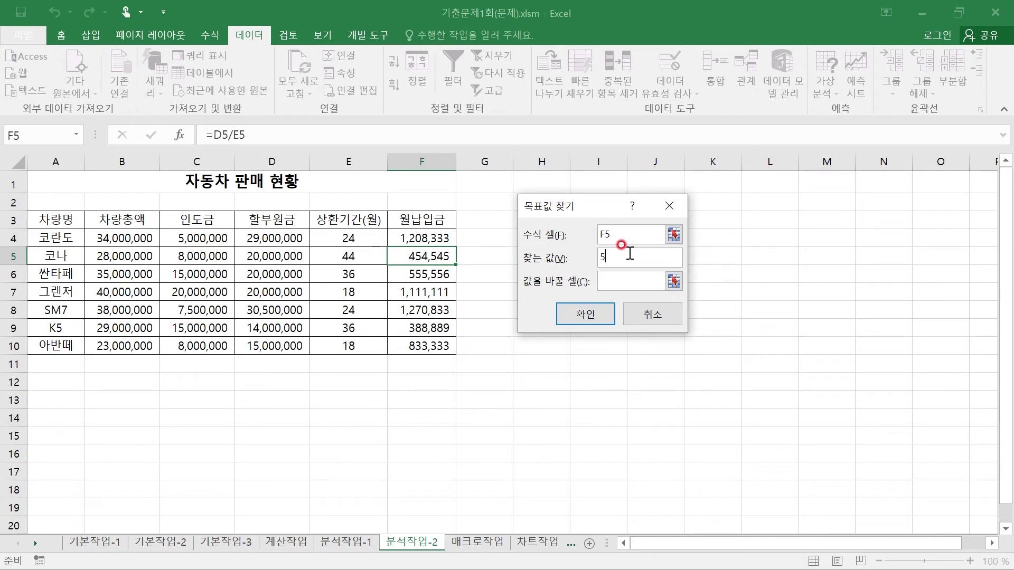
click(621, 287)
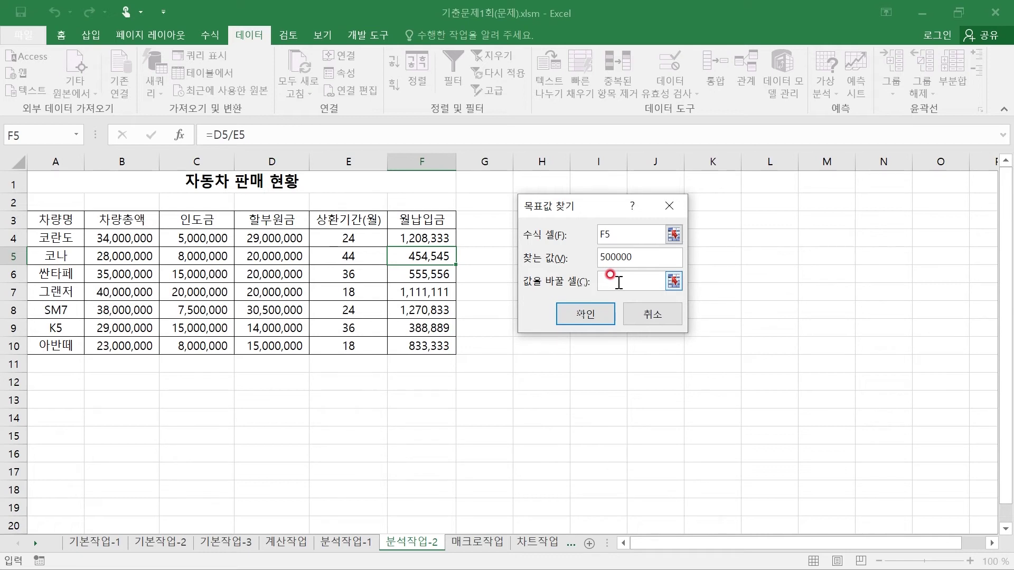
click(339, 256)
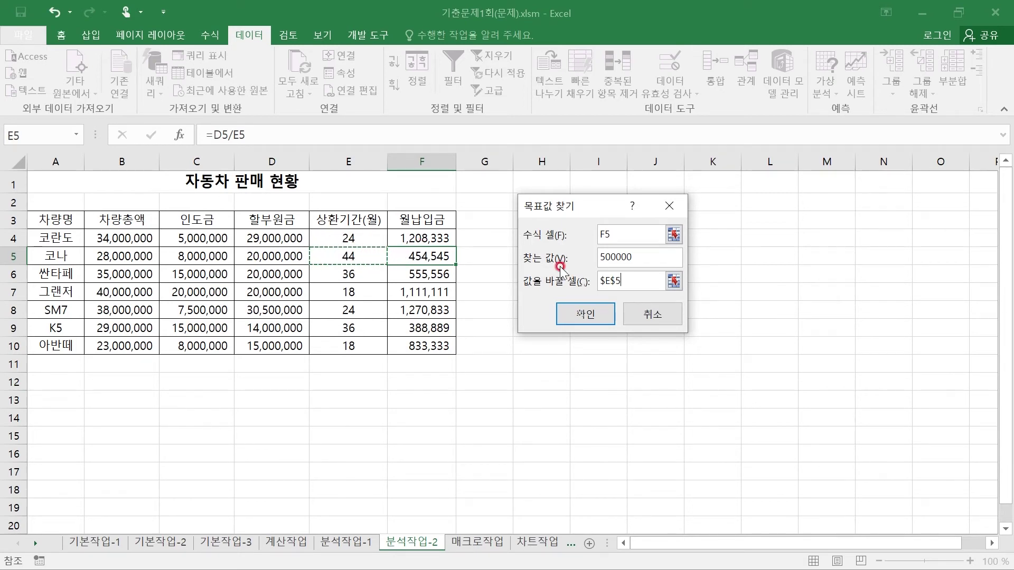
click(577, 312)
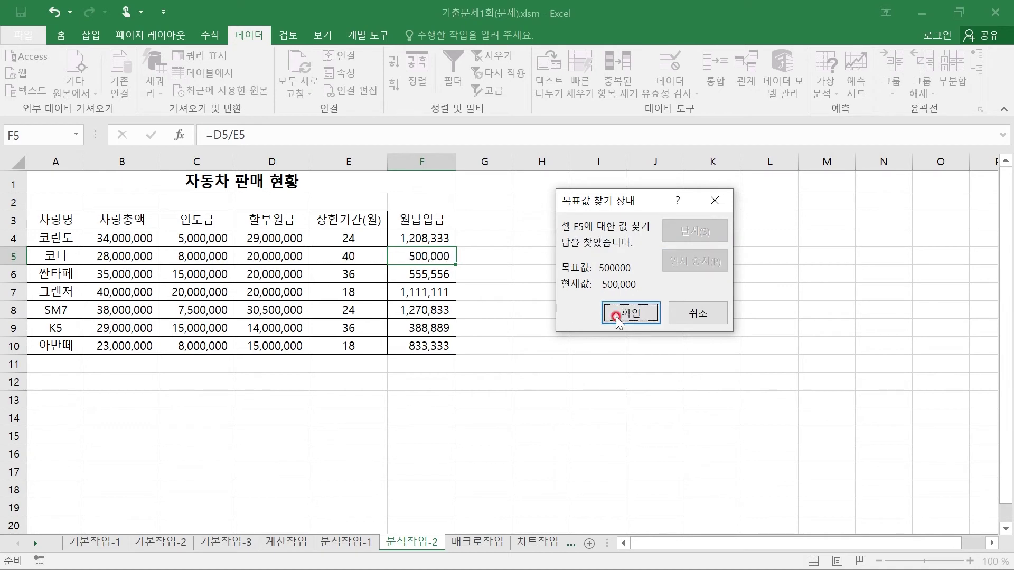
click(638, 314)
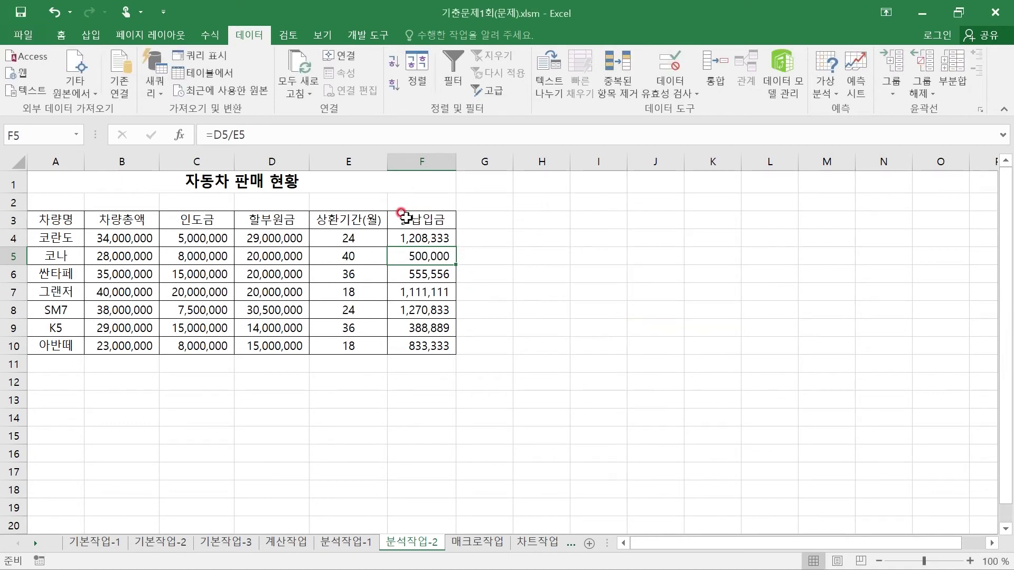
- Check 코나's 상환기간 and 월납입금 cells, E5 and F5, and open the 매크로작업 sheet
click(352, 256)
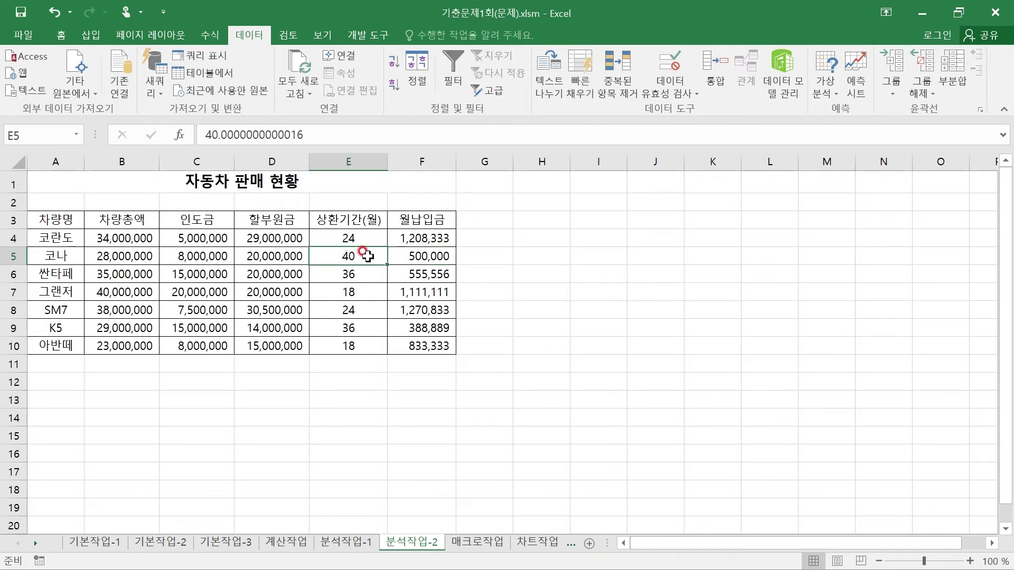
click(430, 255)
click(346, 256)
click(477, 542)
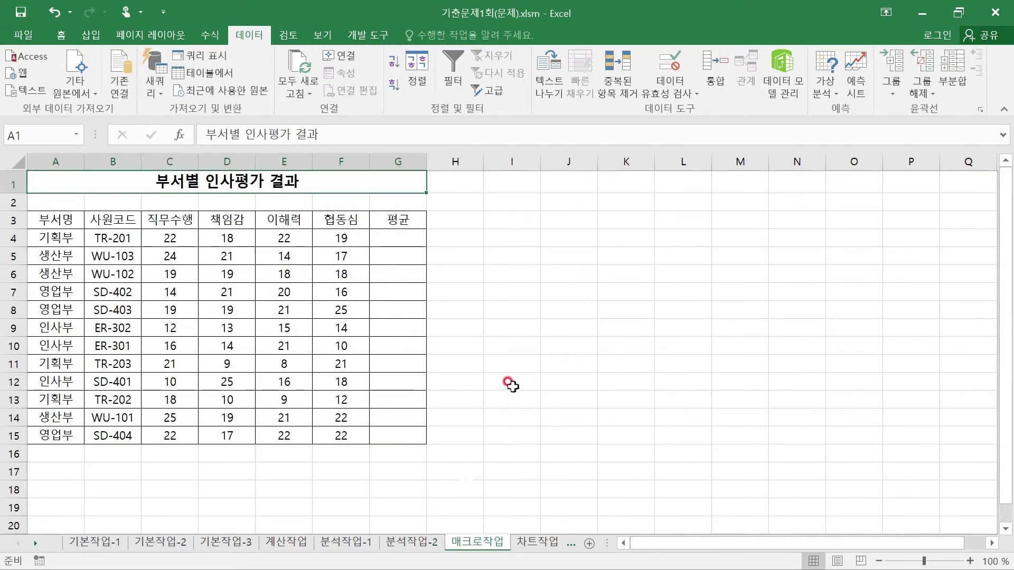
click(507, 364)
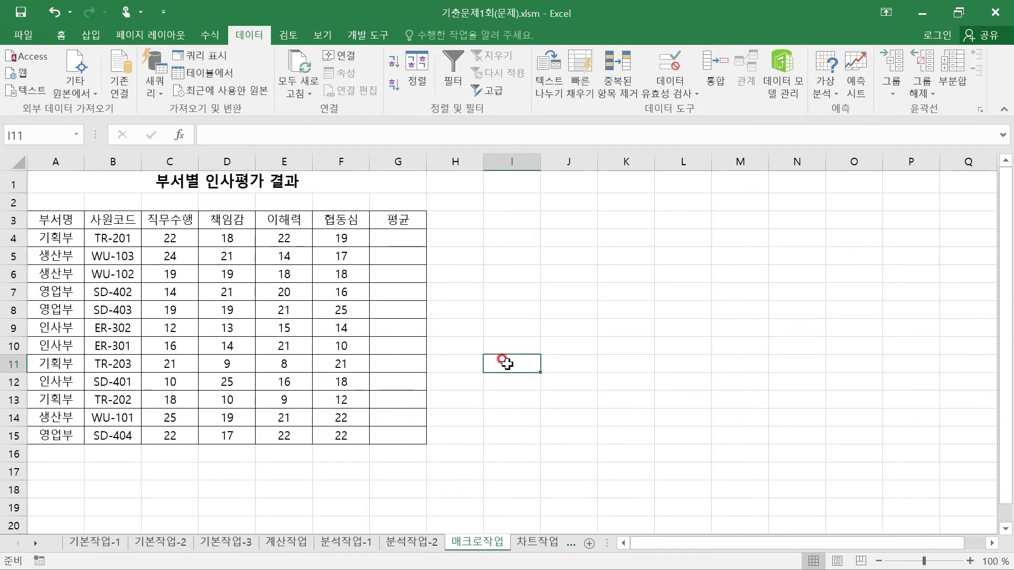
- Switch to the exam PDF and read which workbook and score columns the first 매크로작업 macro uses
key(super)
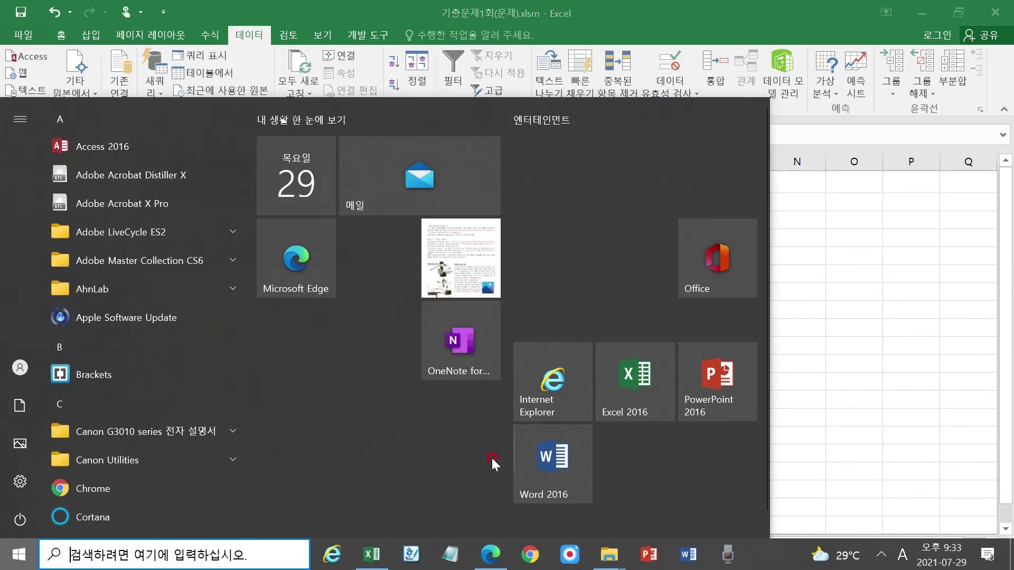
click(513, 559)
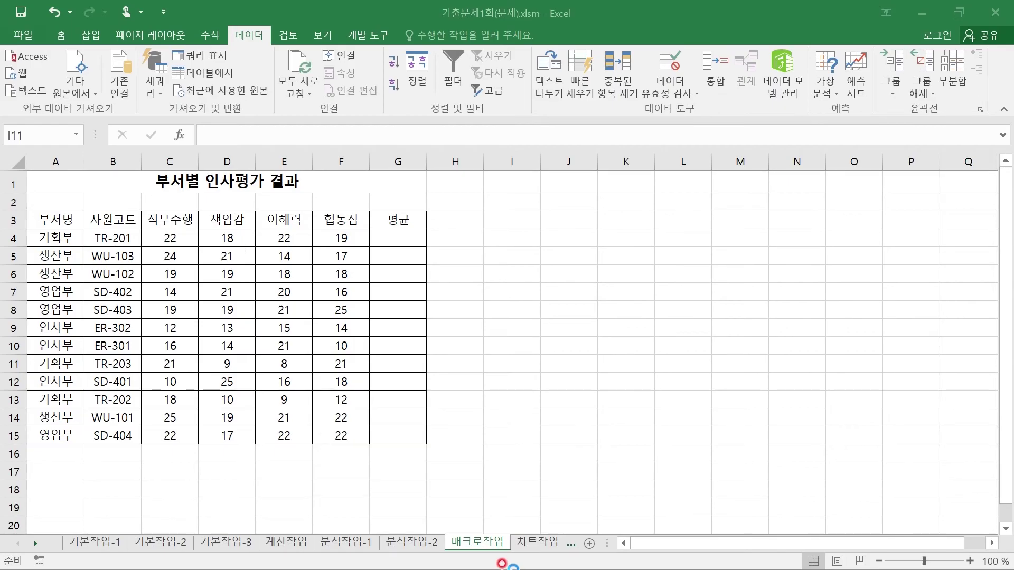
key(super)
click(495, 555)
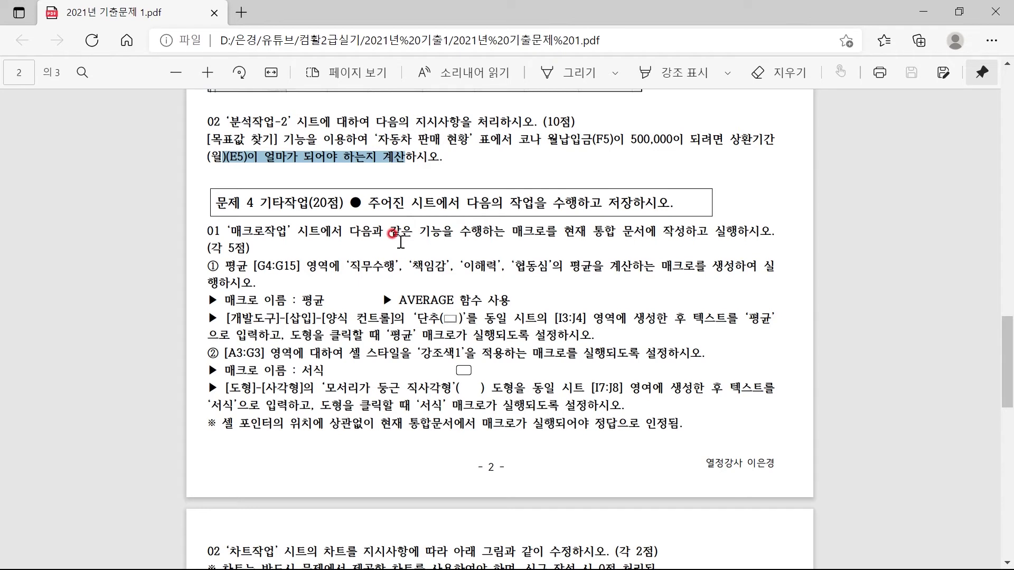
click(392, 233)
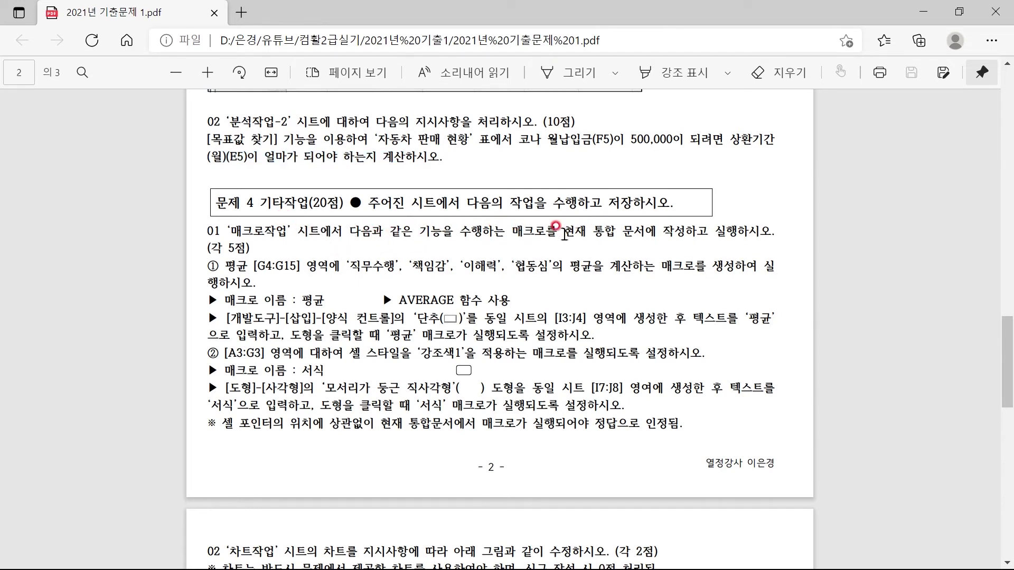
drag(558, 231, 666, 238)
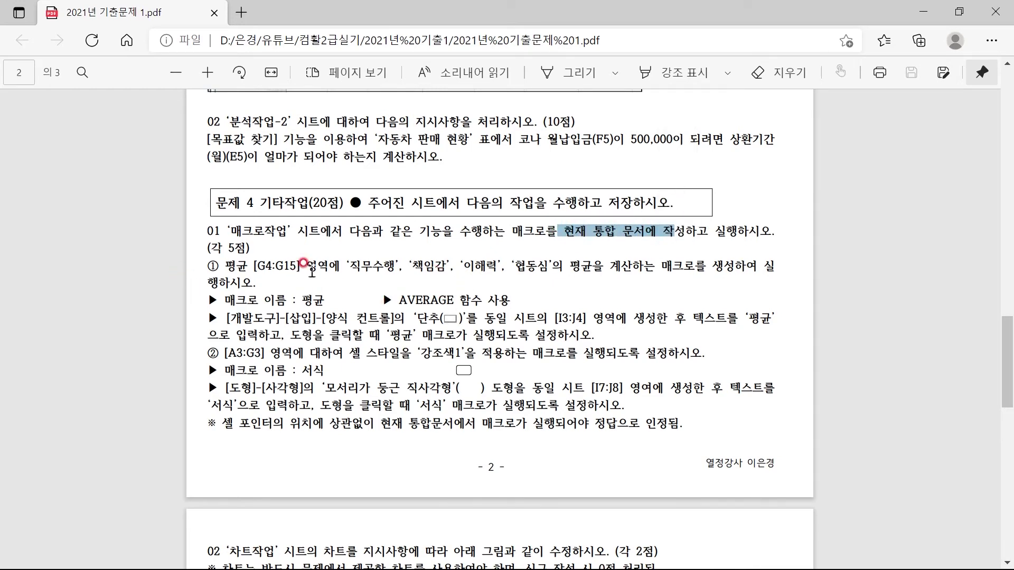
click(326, 272)
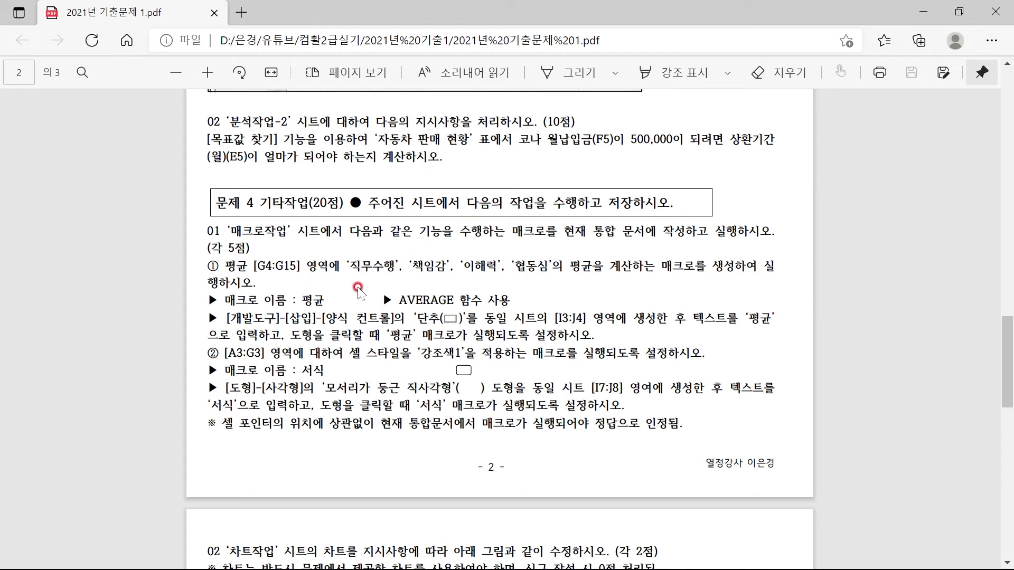
drag(347, 266, 395, 267)
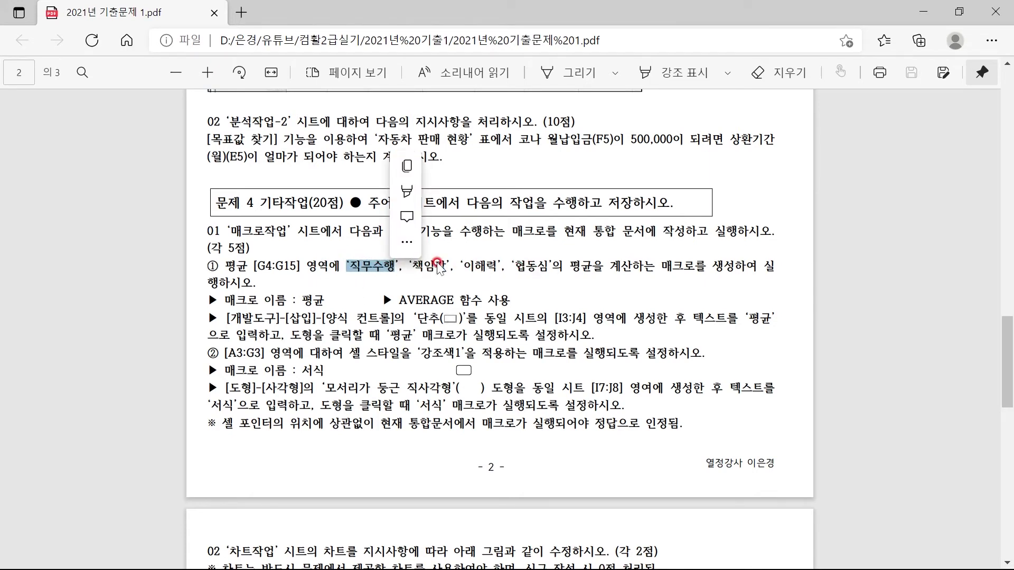
- Return to Excel and locate G4, the first cell of the 평균 column, on the 매크로작업 sheet
key(super)
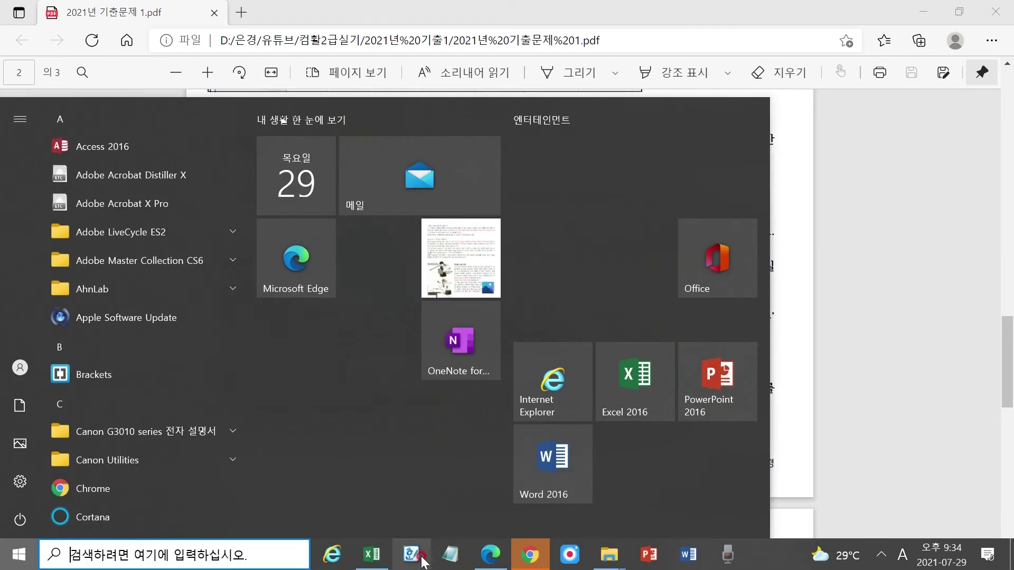
click(421, 560)
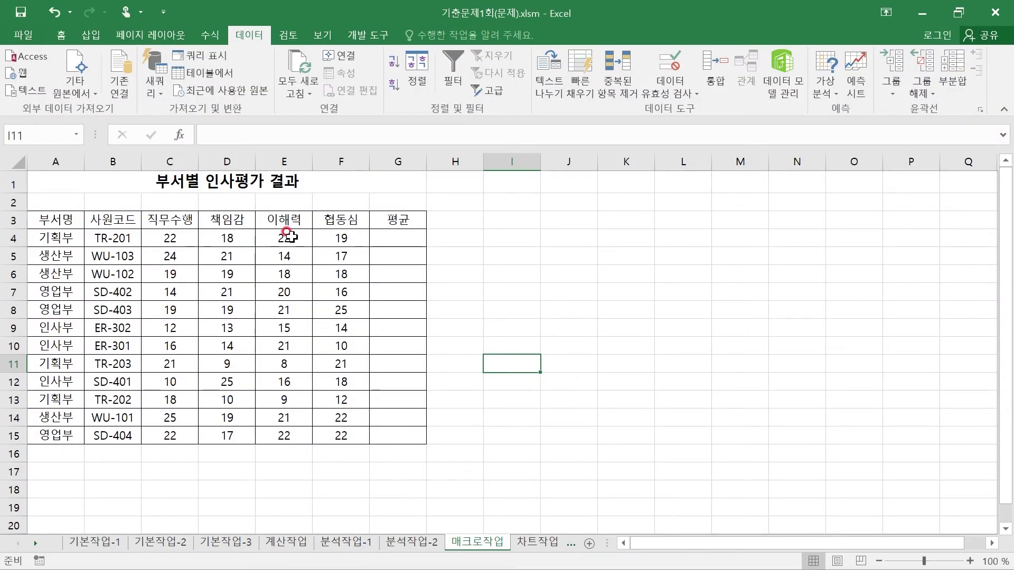
click(381, 239)
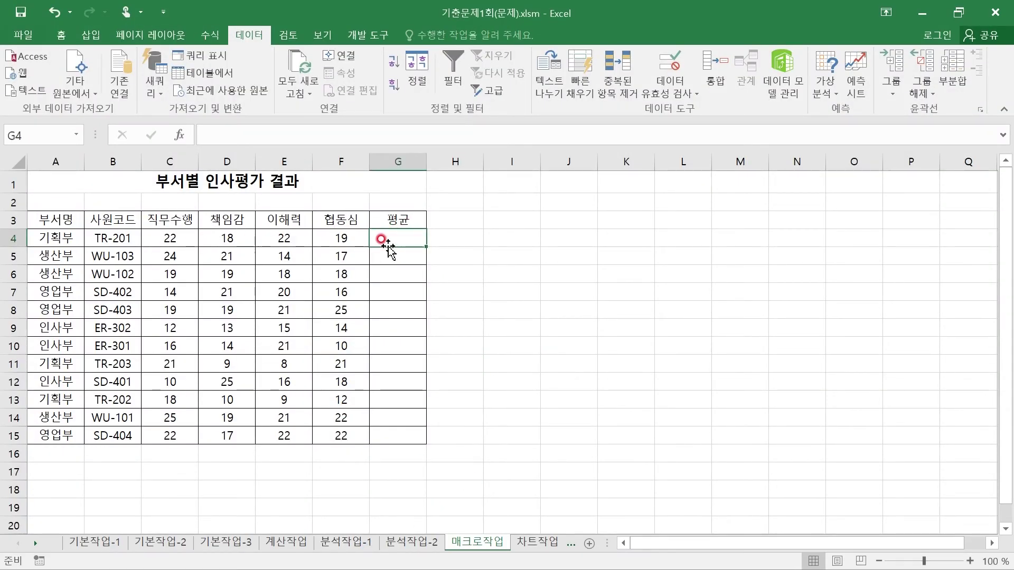
- Read the exam PDF's requirements for the 평균 macro's name and its form-control button's placement, text and macro assignment
key(super)
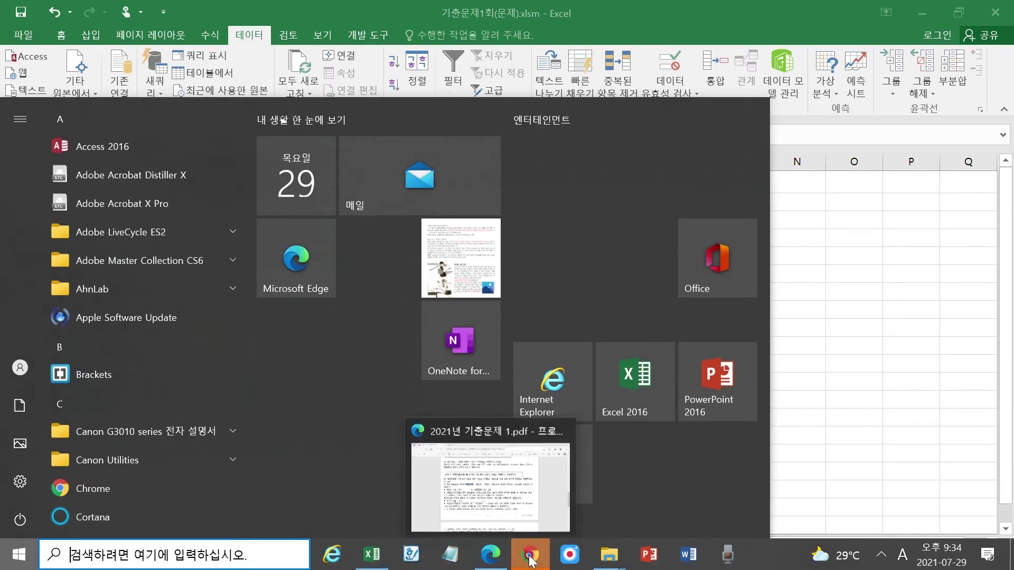
click(490, 554)
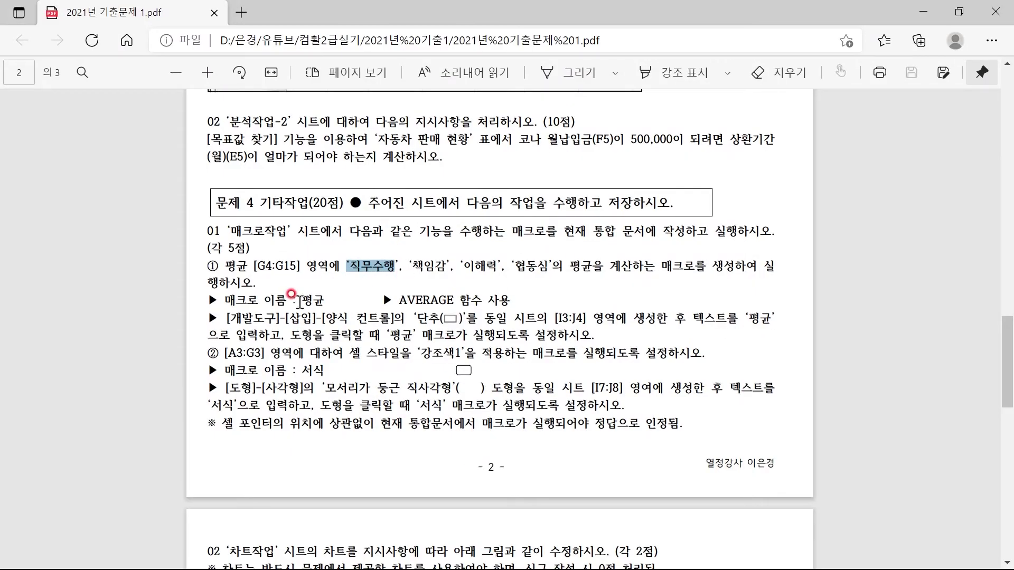
click(305, 297)
double_click(305, 297)
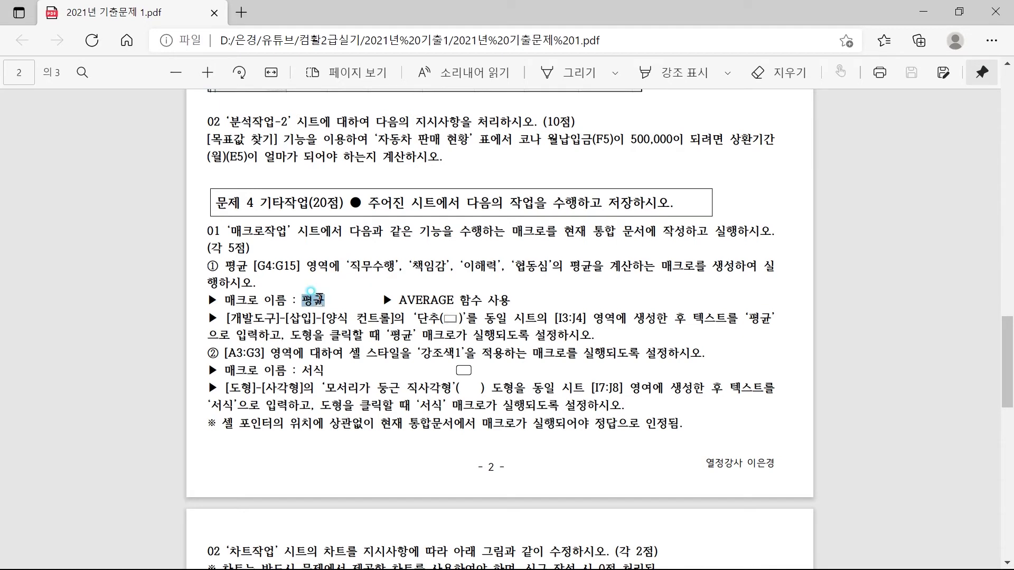
click(288, 327)
click(225, 311)
drag(227, 318, 508, 319)
drag(728, 318, 779, 317)
drag(284, 335, 501, 339)
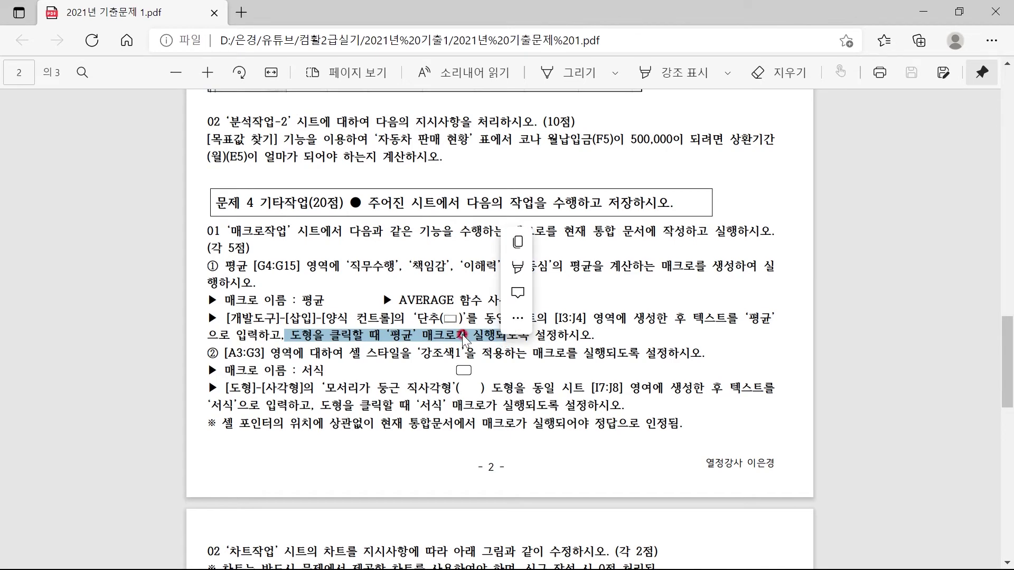
- Compare the 매크로작업 sheet with the exam PDF to check the cell range required for the 평균 button
key(super)
click(372, 555)
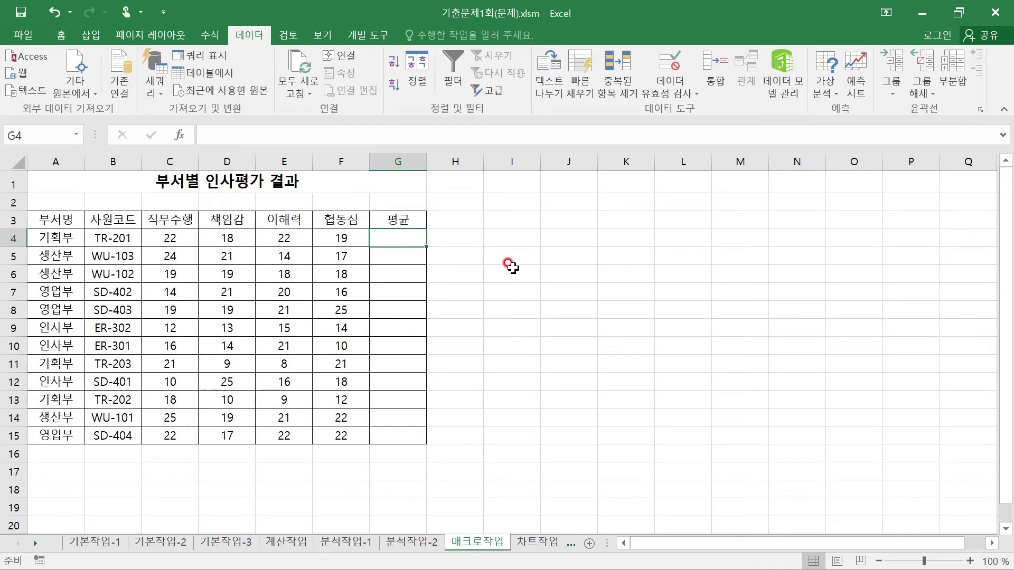
key(super)
click(489, 551)
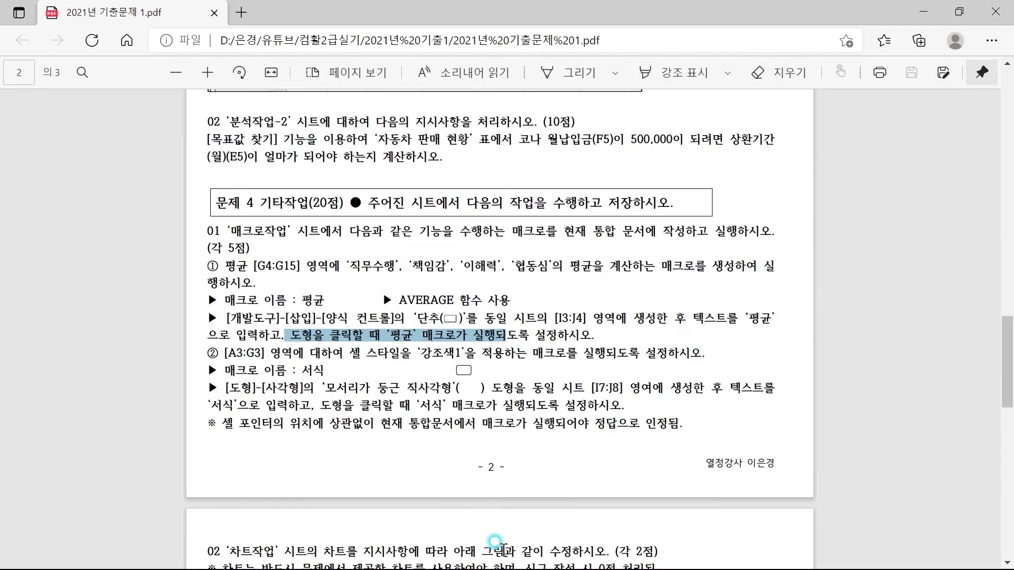
click(552, 317)
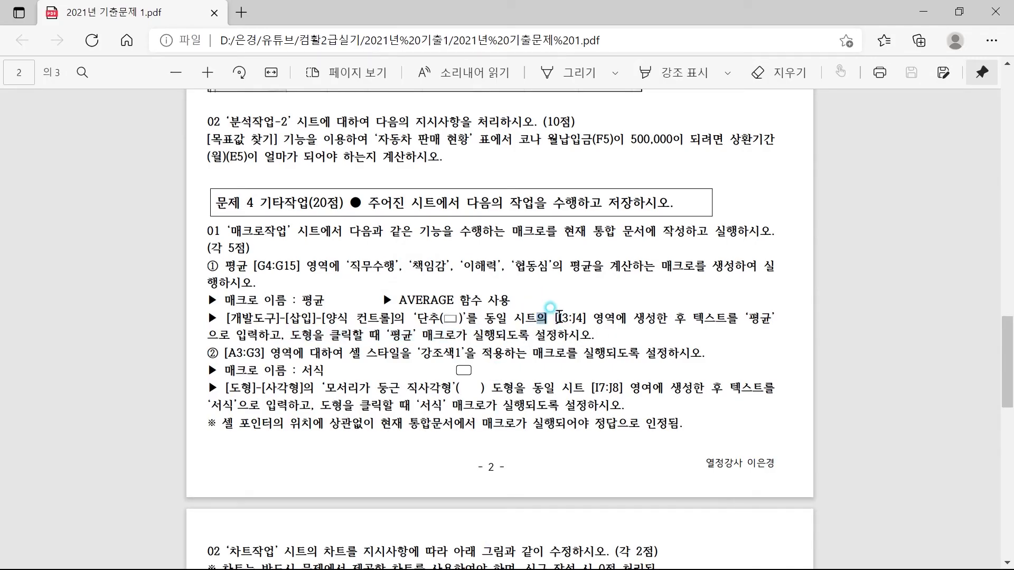
- Switch back to Excel and draw a form-control button covering I3:J4 on the 매크로작업 sheet
key(super)
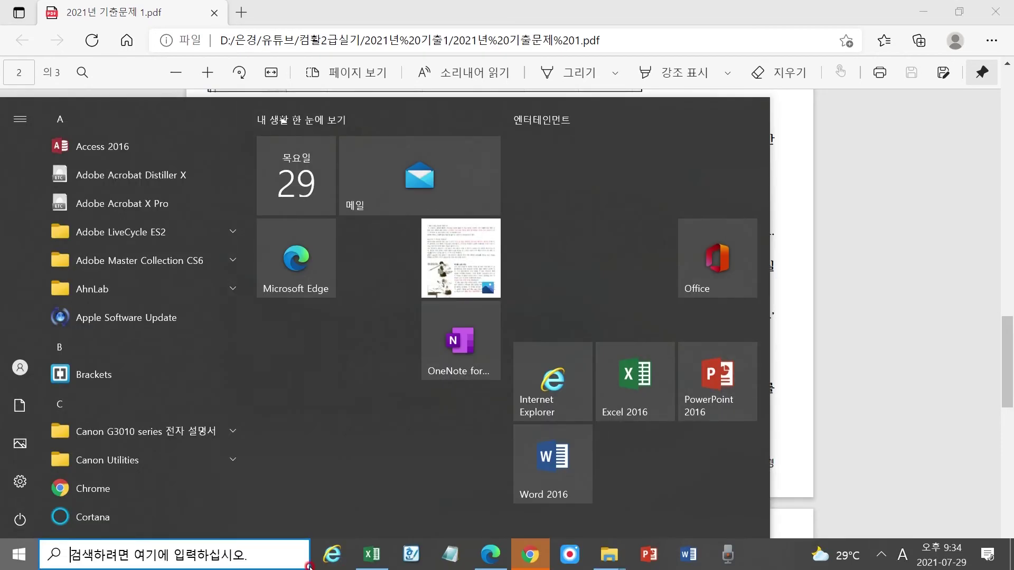
click(372, 555)
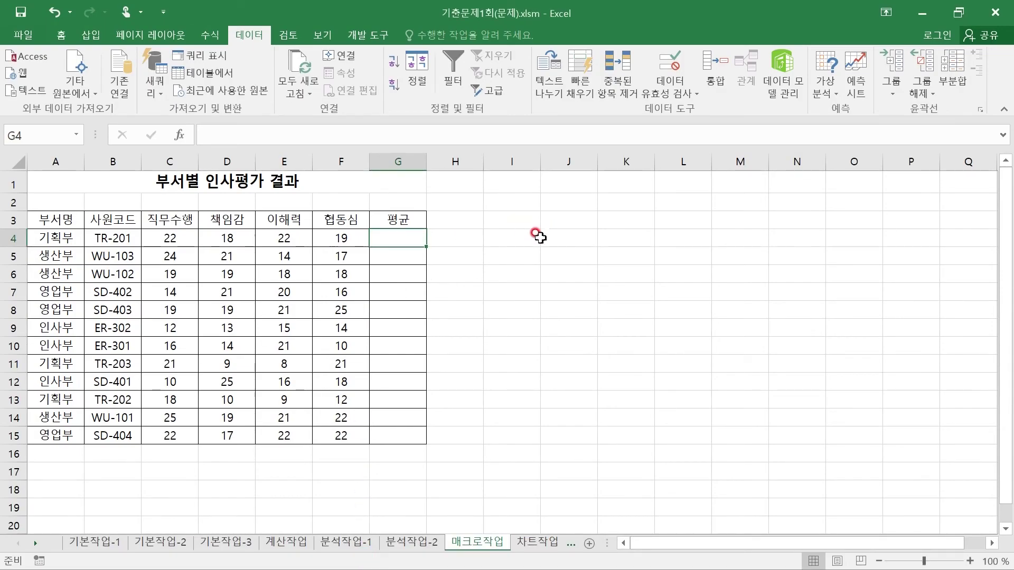
click(365, 37)
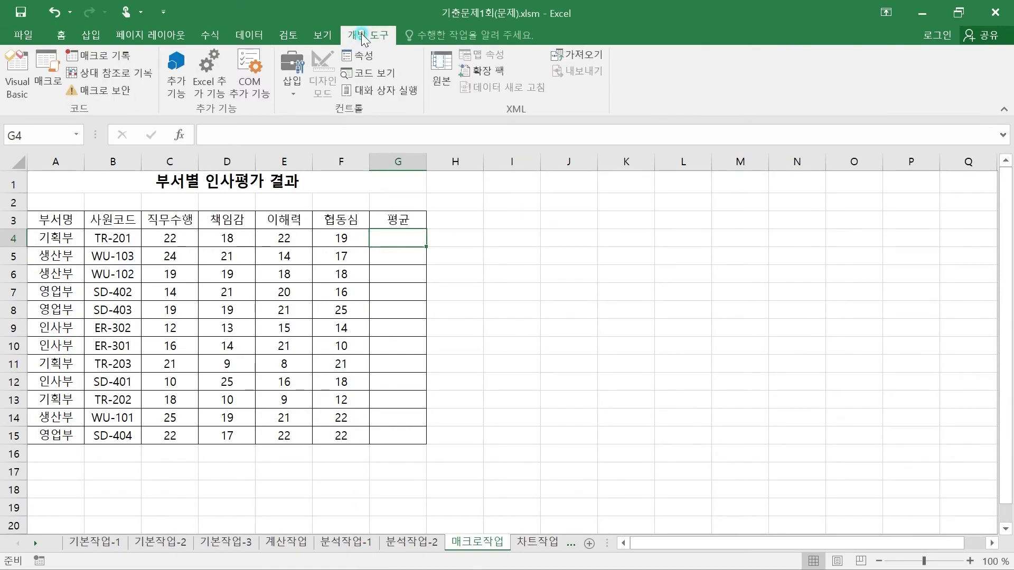
click(291, 86)
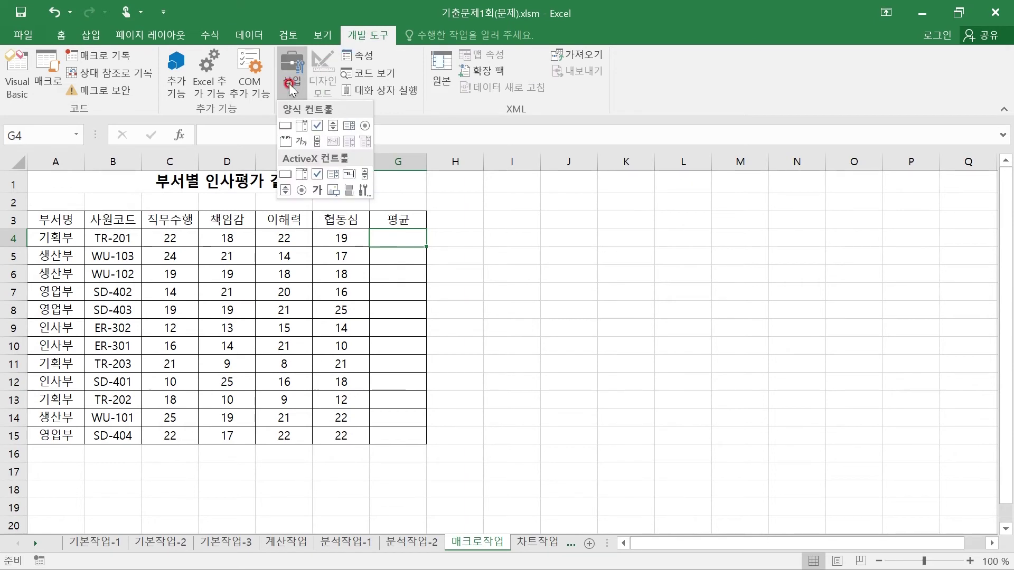
click(285, 125)
click(285, 126)
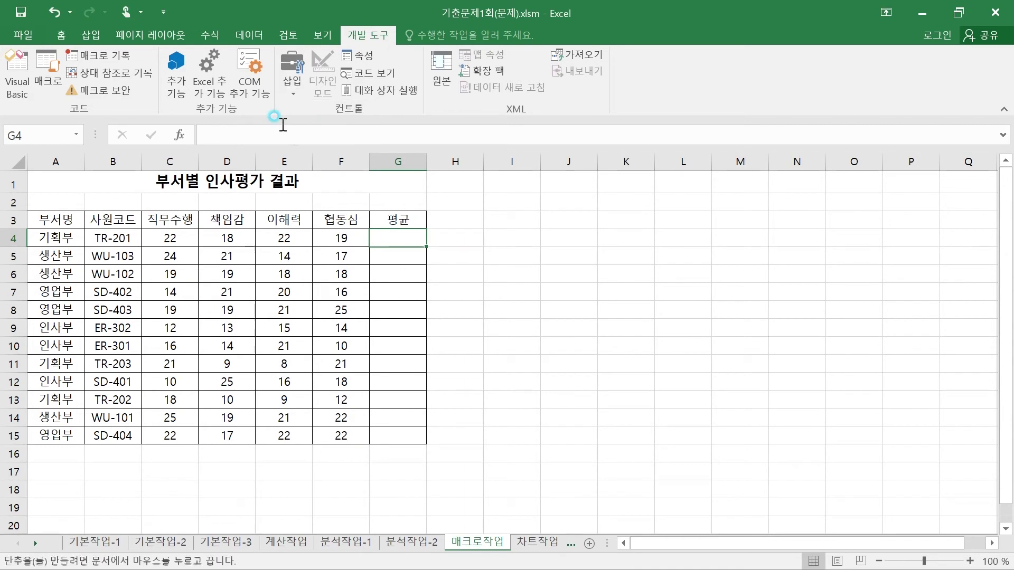
drag(484, 212, 596, 248)
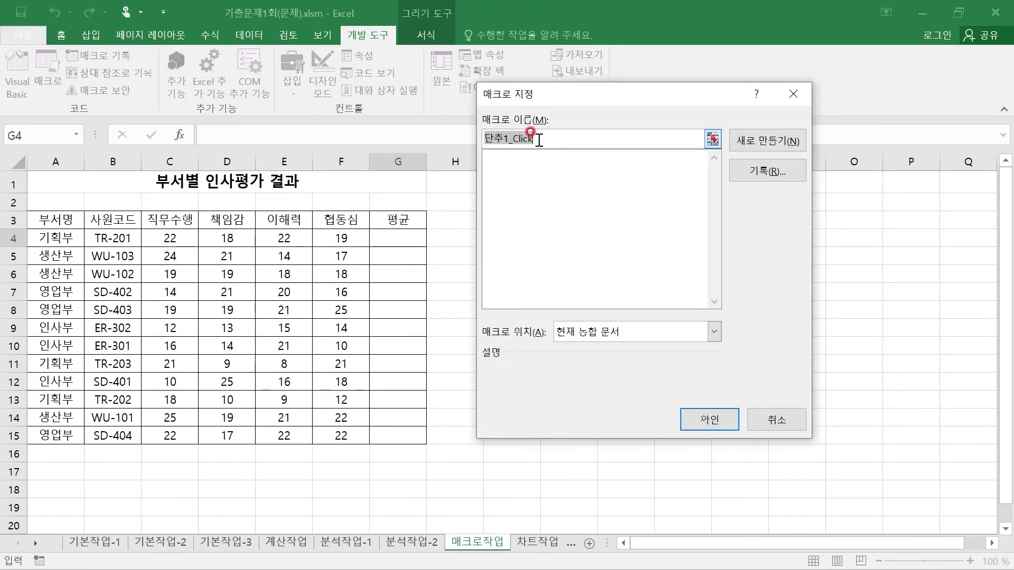
- Name the button's macro 평균 and start recording it in the current workbook (현재 통합 문서)
text(VU)
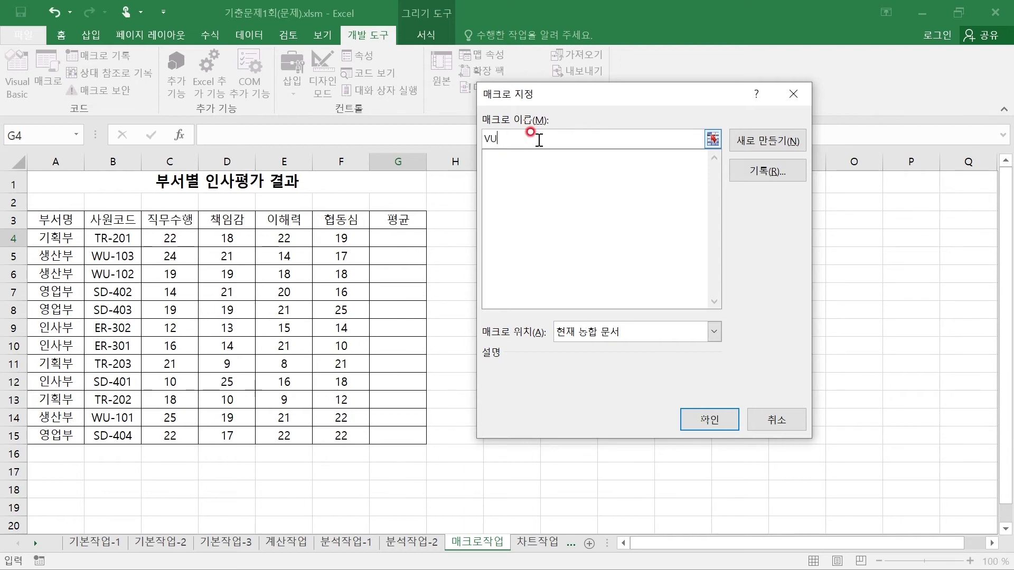
key(BackSpace)
key(Hangul)
text(평규)
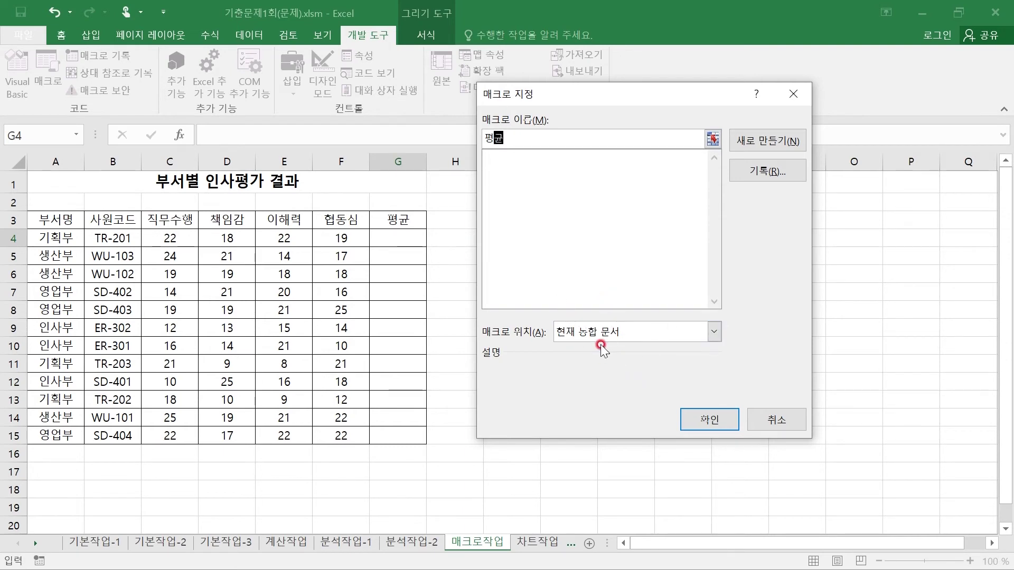
click(770, 172)
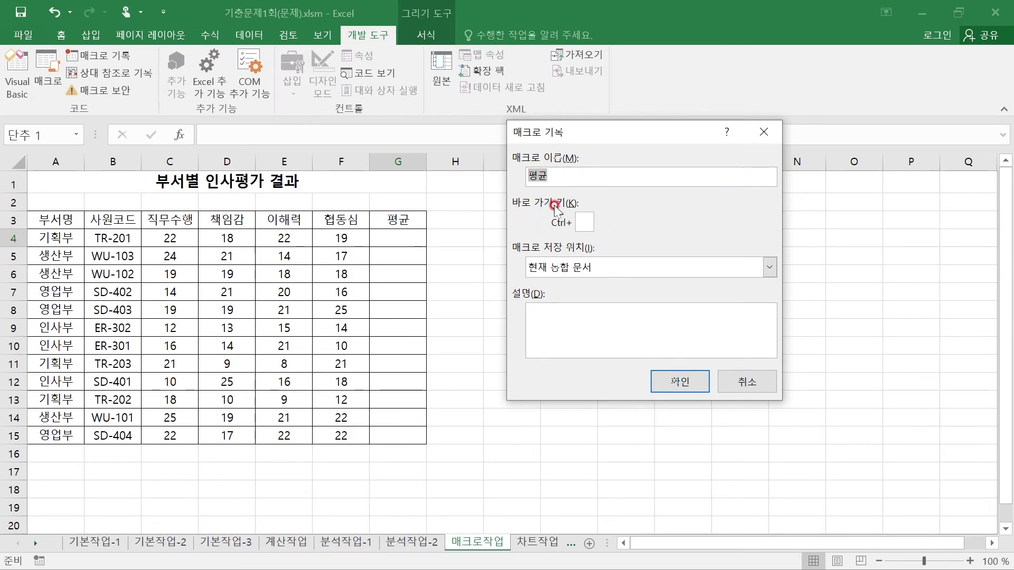
click(676, 379)
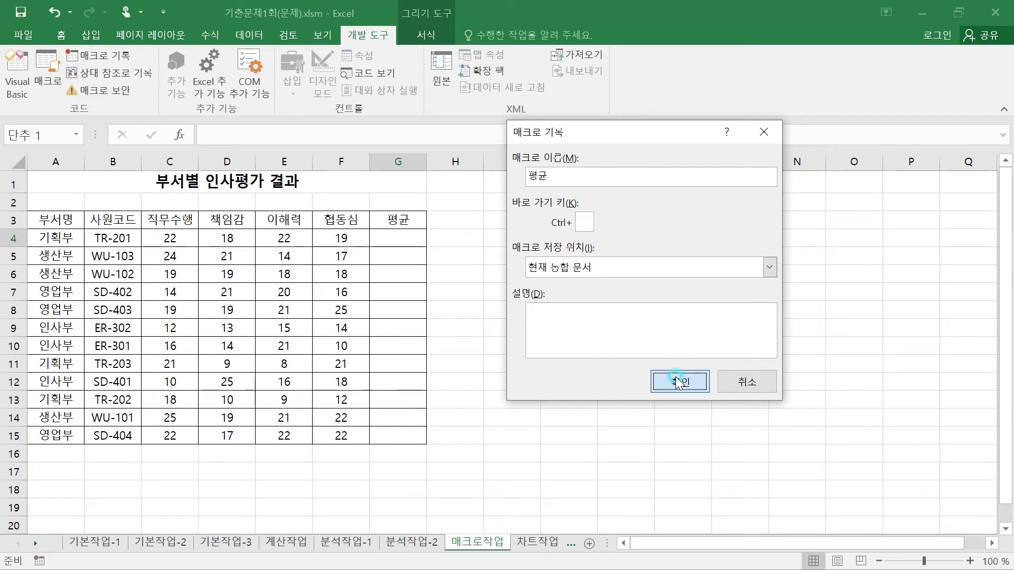
click(678, 381)
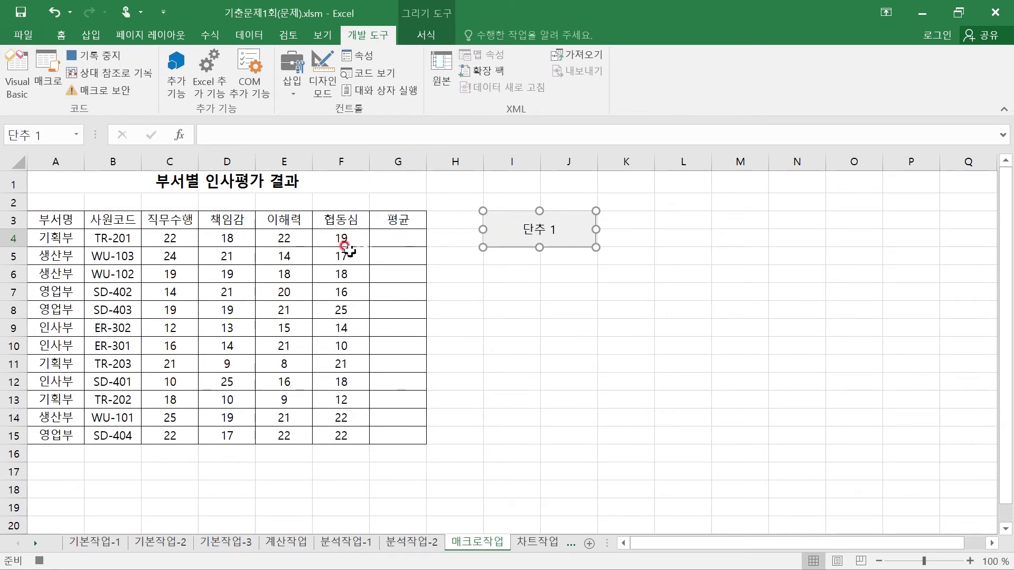
- Enter =AVERAGE(C4:F4) in G4 to average the first employee's four scores
click(387, 238)
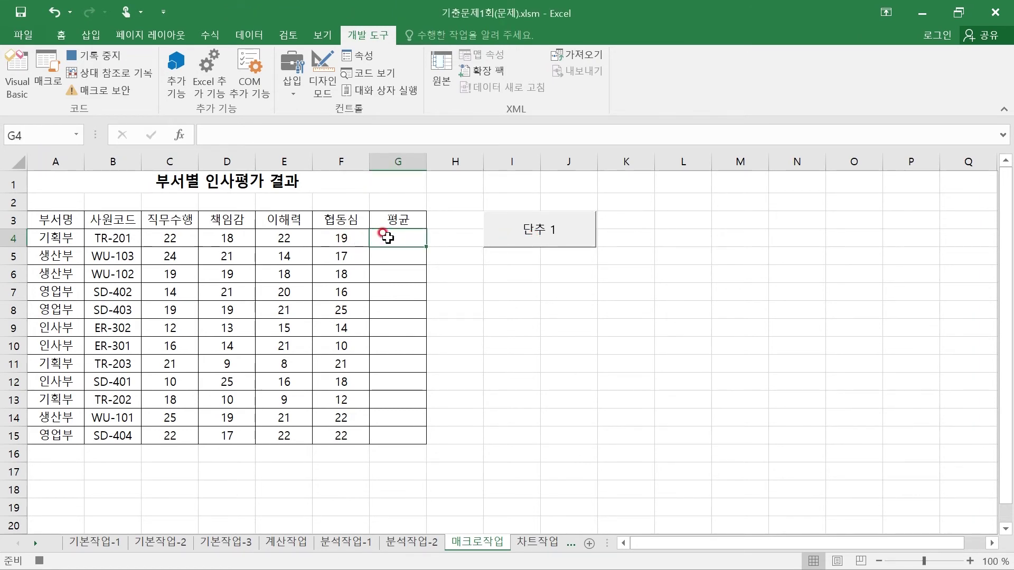
click(401, 235)
text(=ㅁ)
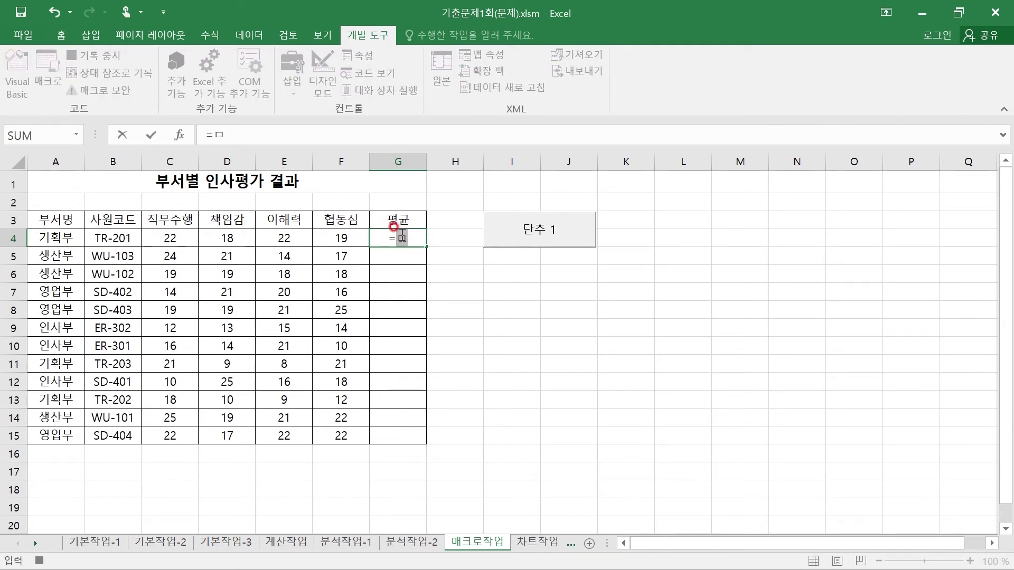
text(AVERAGE)
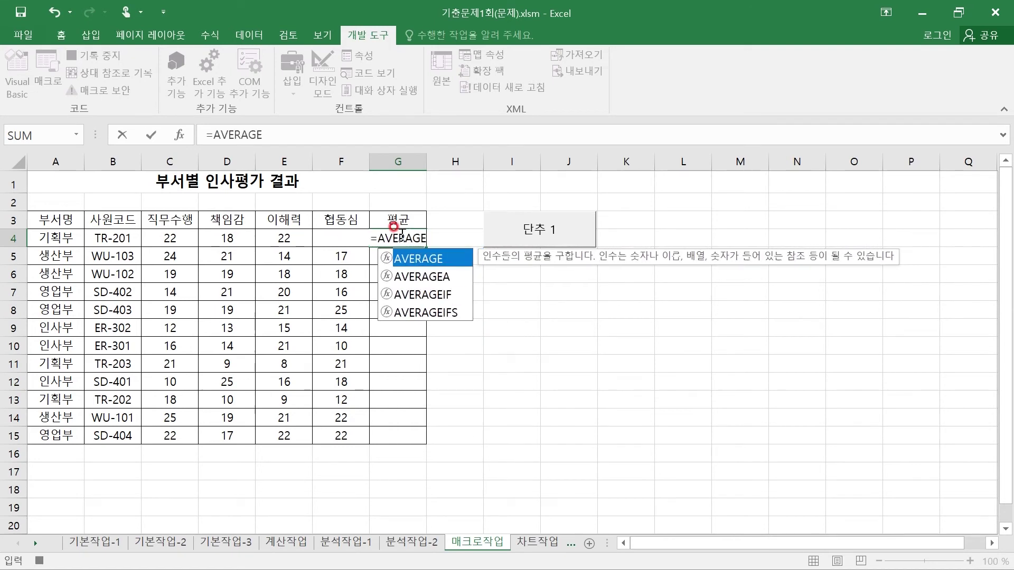
text(()
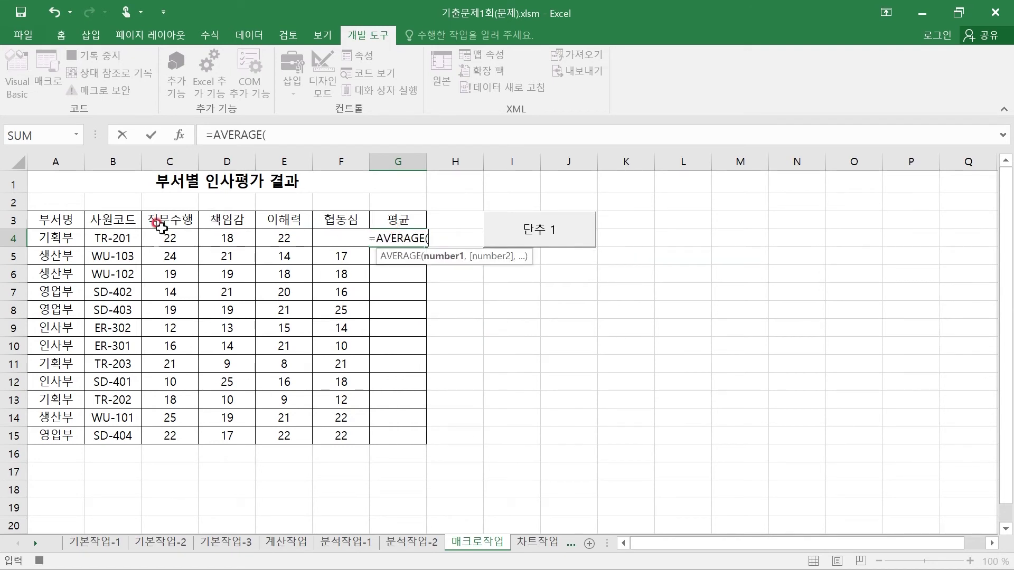
drag(165, 232, 332, 238)
text())
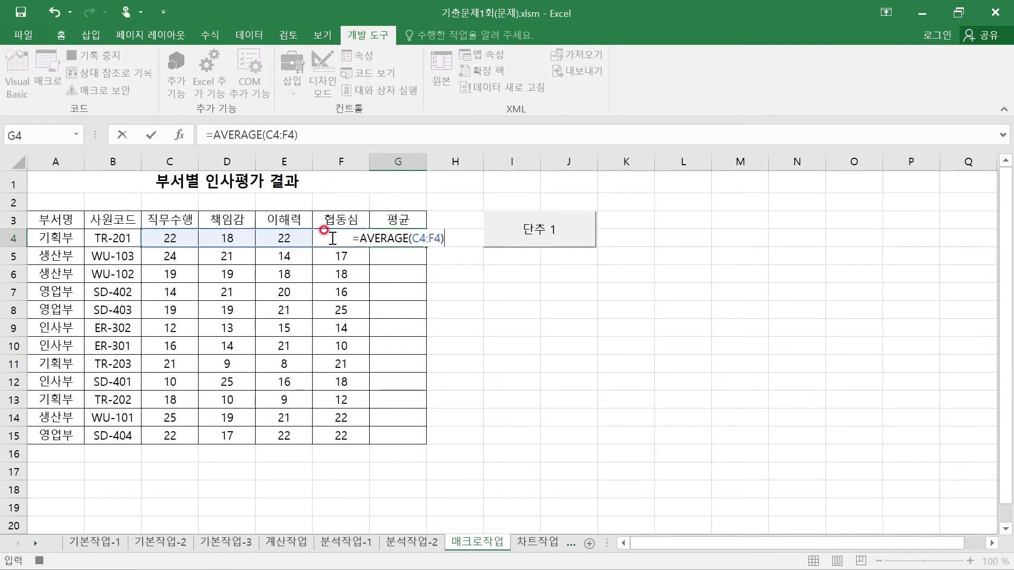
key(Return)
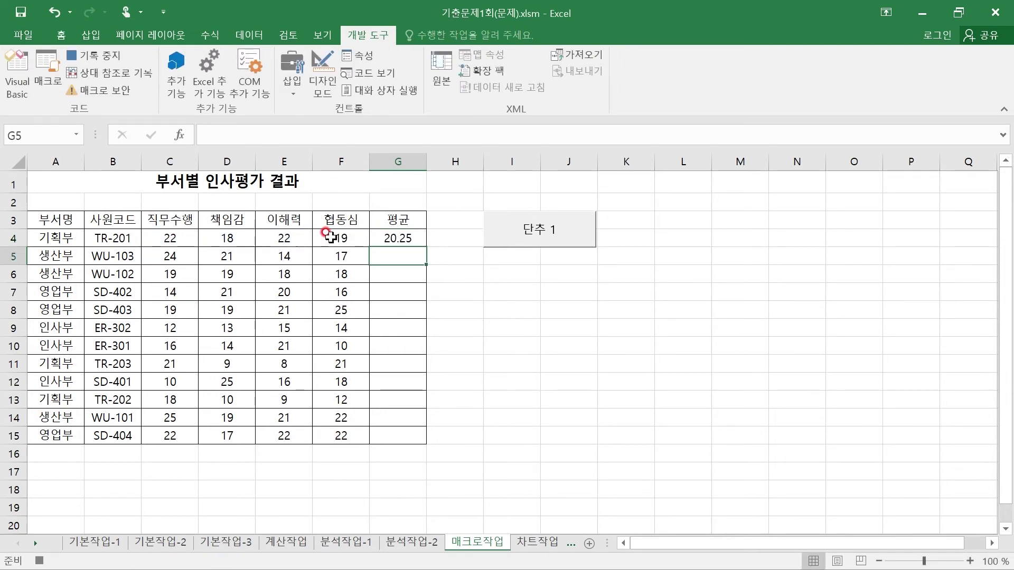
- Fill the average formula from G4 down to G15 and stop recording the macro
click(401, 236)
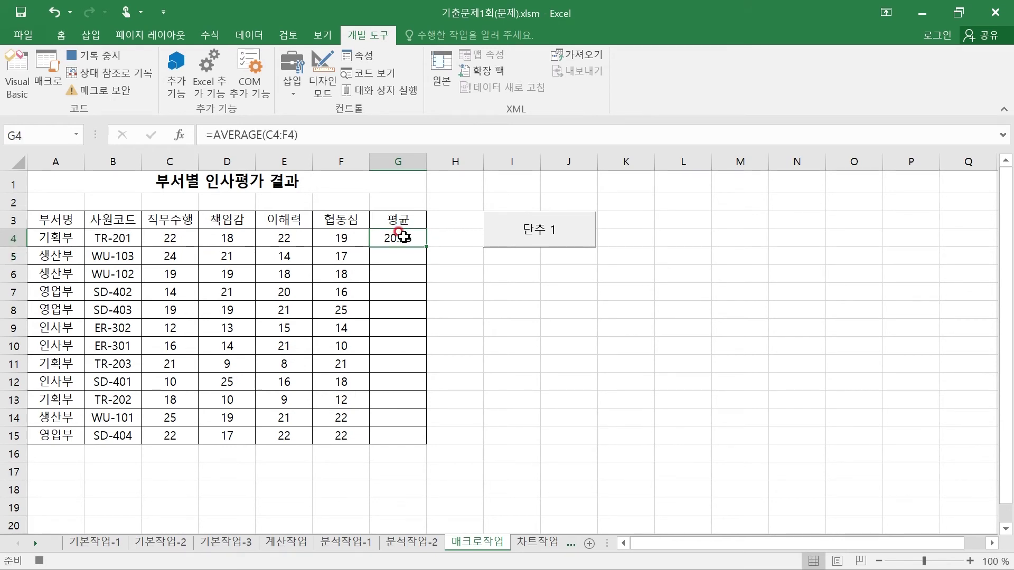
drag(426, 247, 427, 439)
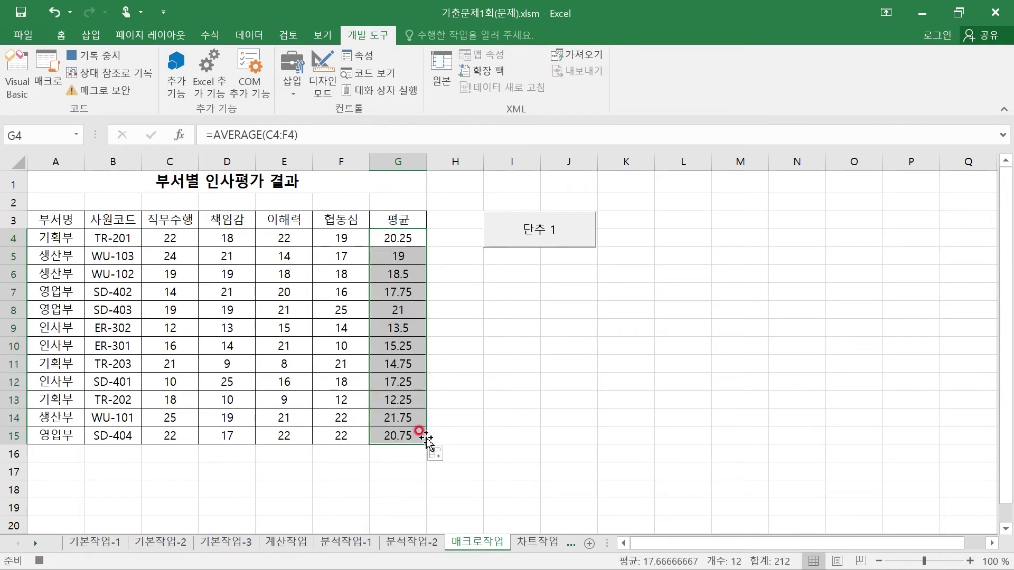
click(455, 436)
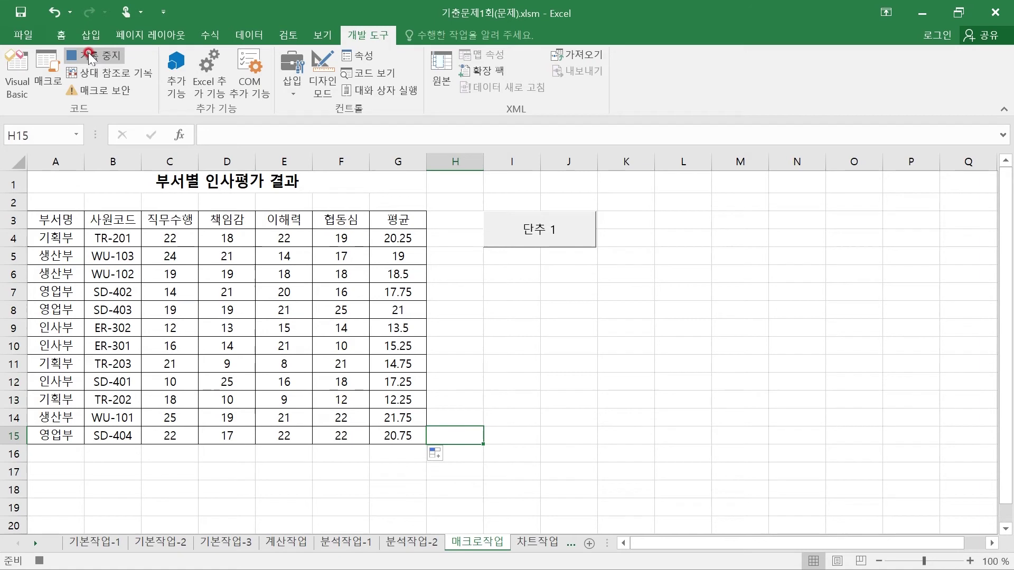
click(70, 56)
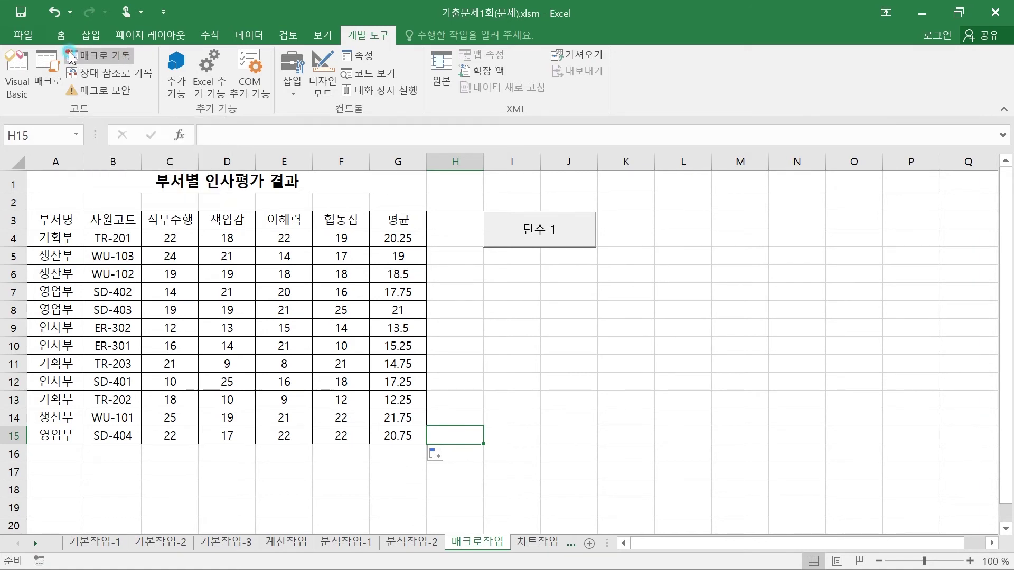
- Change the text on the form-control button at I3:J4 to 평균
click(537, 241)
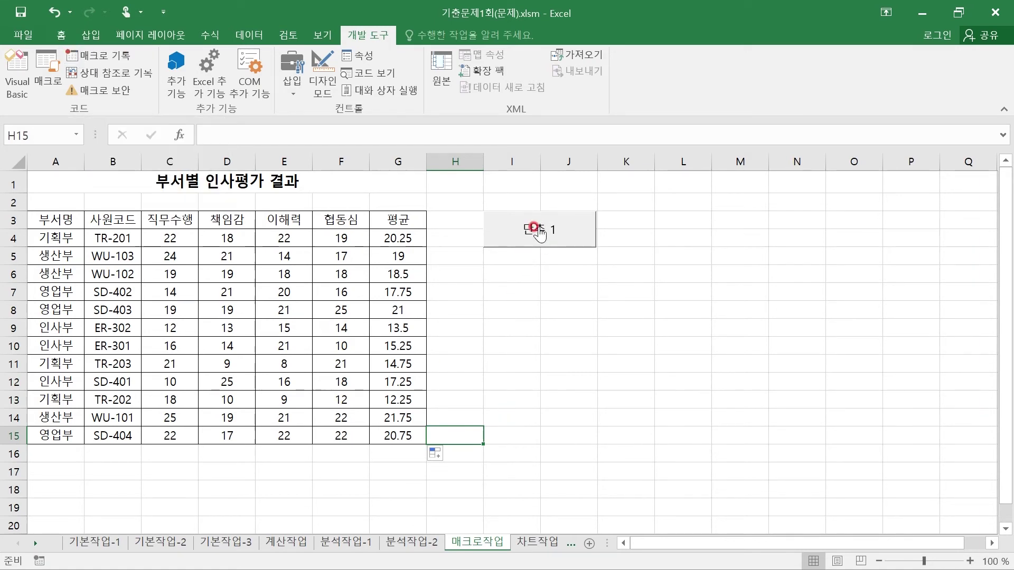
right_click(540, 226)
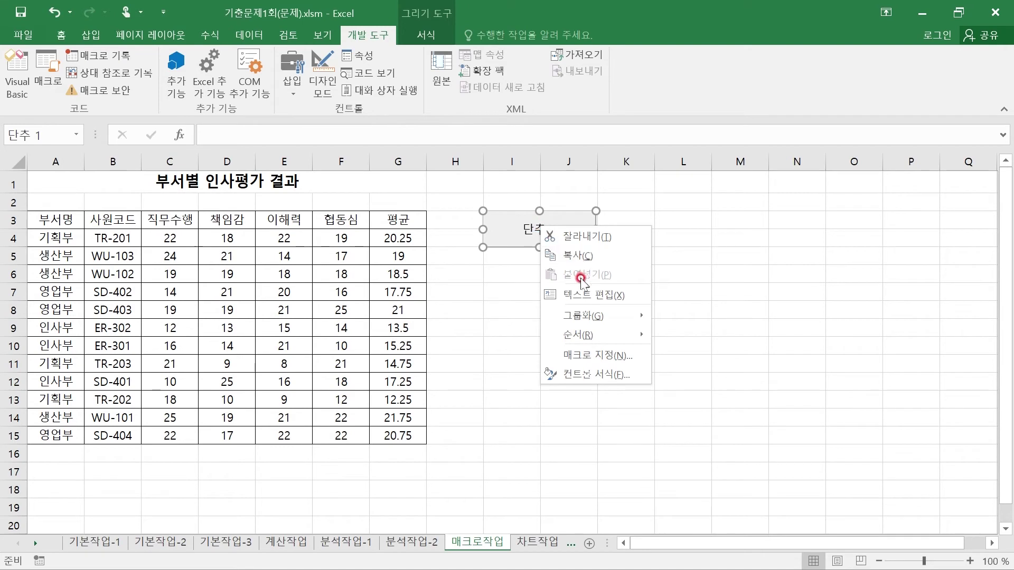
click(600, 292)
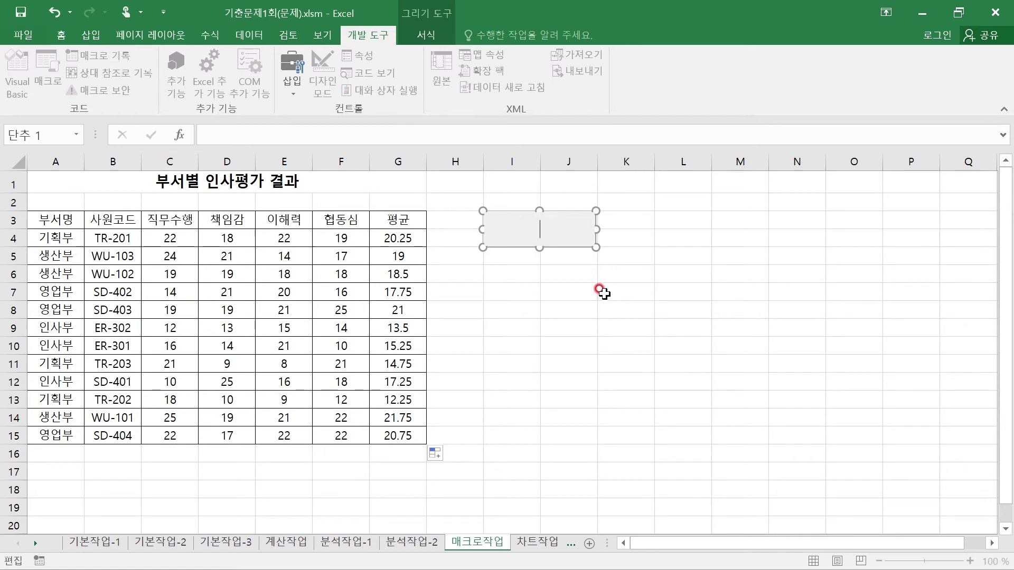
text(ㅍㅕㅇ규)
click(525, 289)
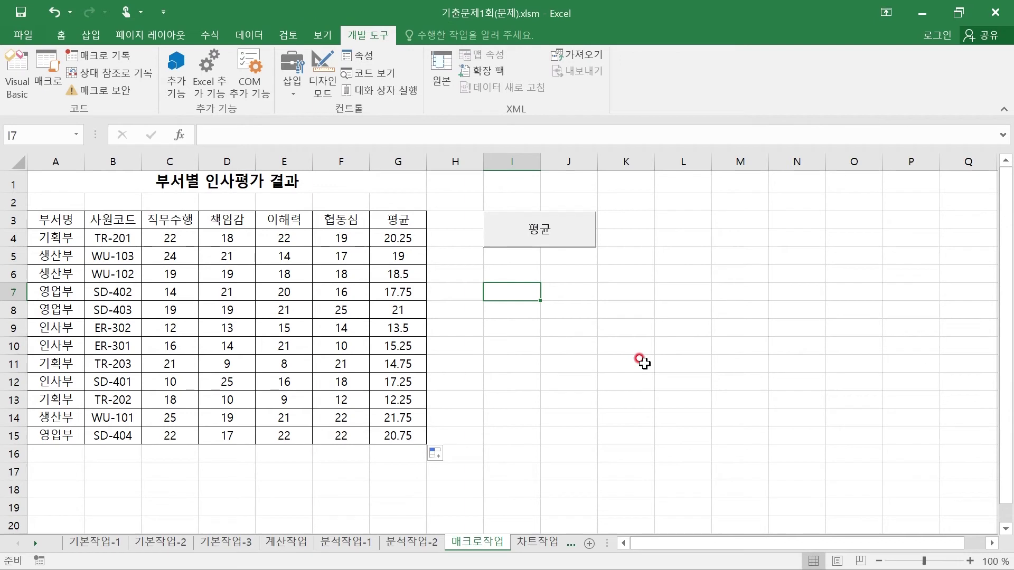
click(656, 376)
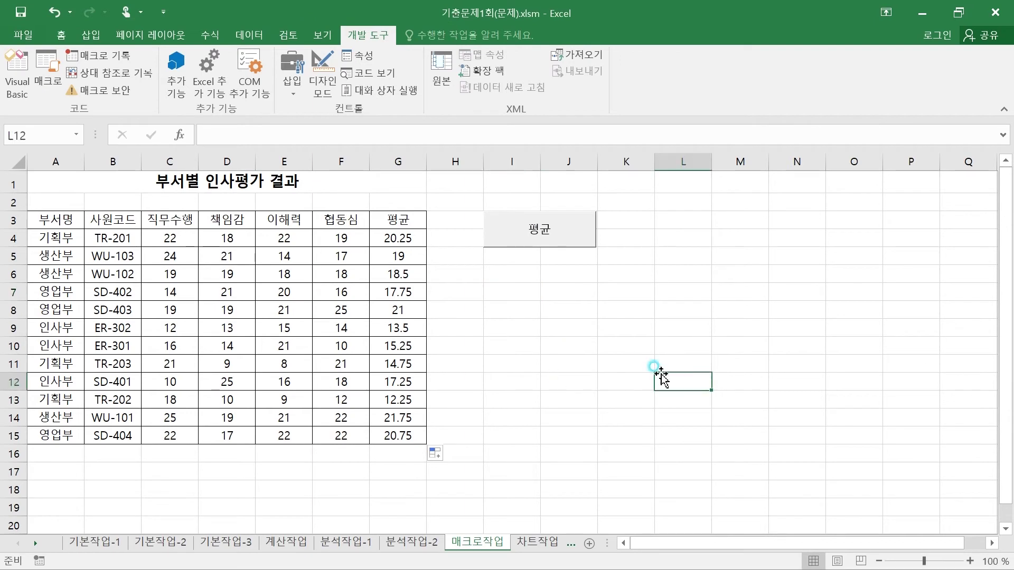
click(591, 378)
- Clear the averages in G4:G15 and run the 평균 macro from its button with an unrelated cell selected
drag(396, 235, 409, 435)
key(Delete)
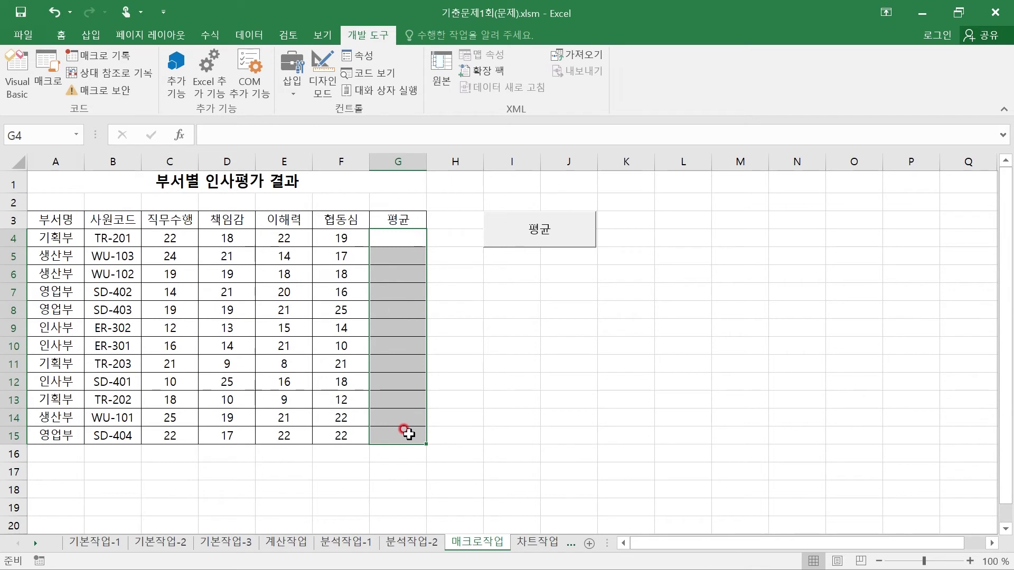
click(634, 374)
click(683, 345)
click(454, 344)
click(677, 404)
click(795, 310)
click(632, 288)
click(532, 221)
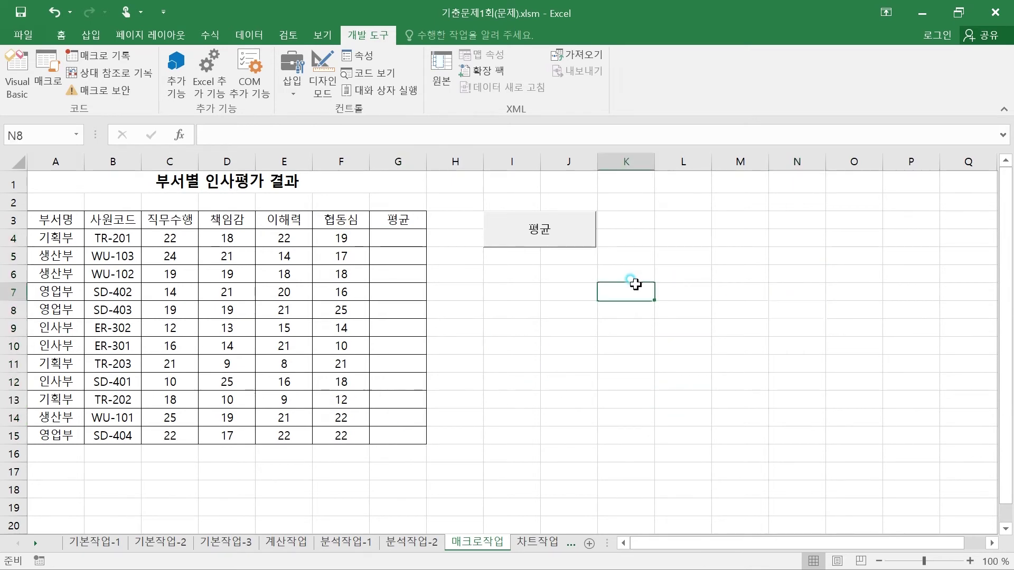
click(541, 228)
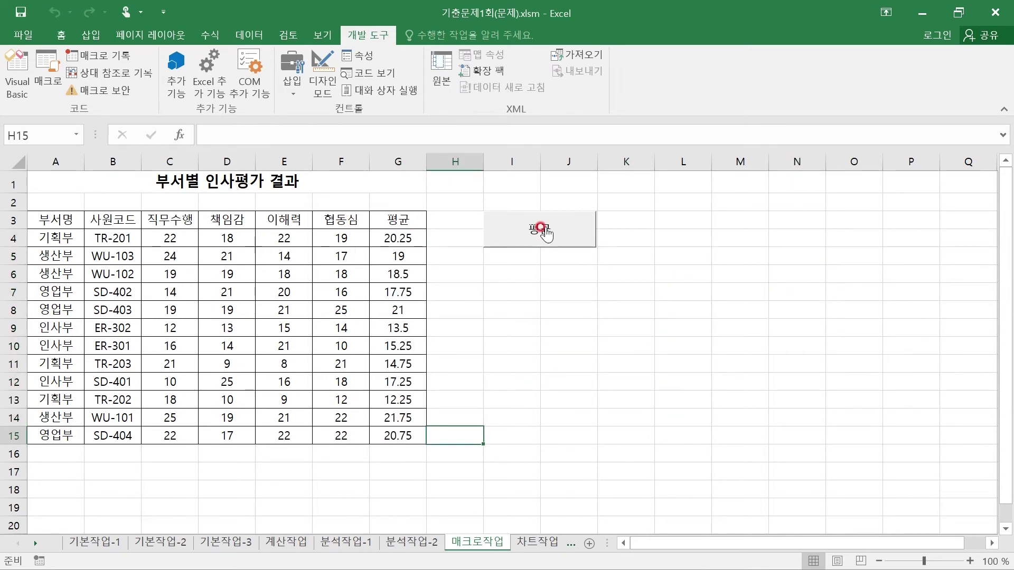
- Switch to the exam PDF and read which cell range and cell style the second macro requires
click(535, 305)
key(super)
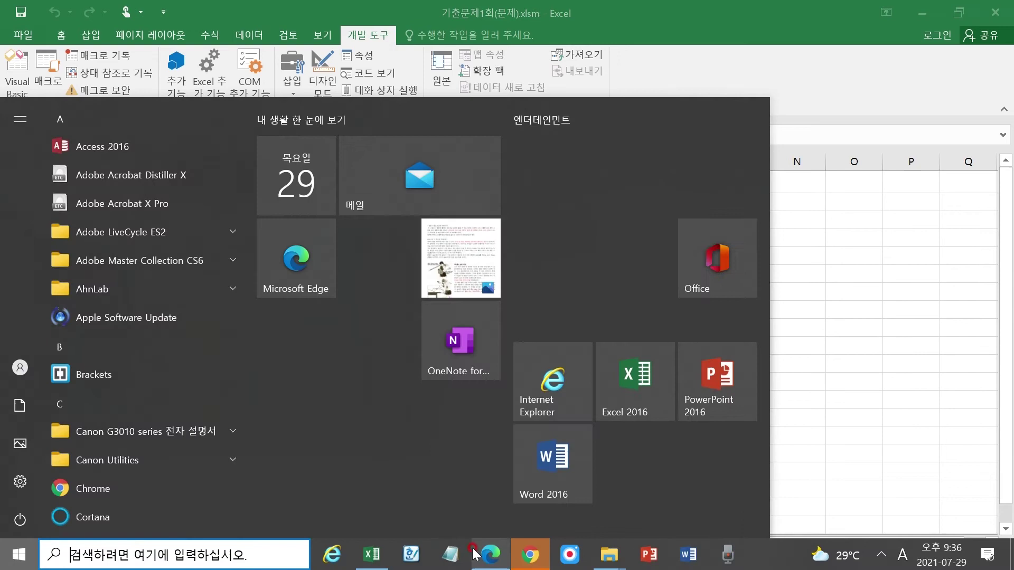
click(491, 559)
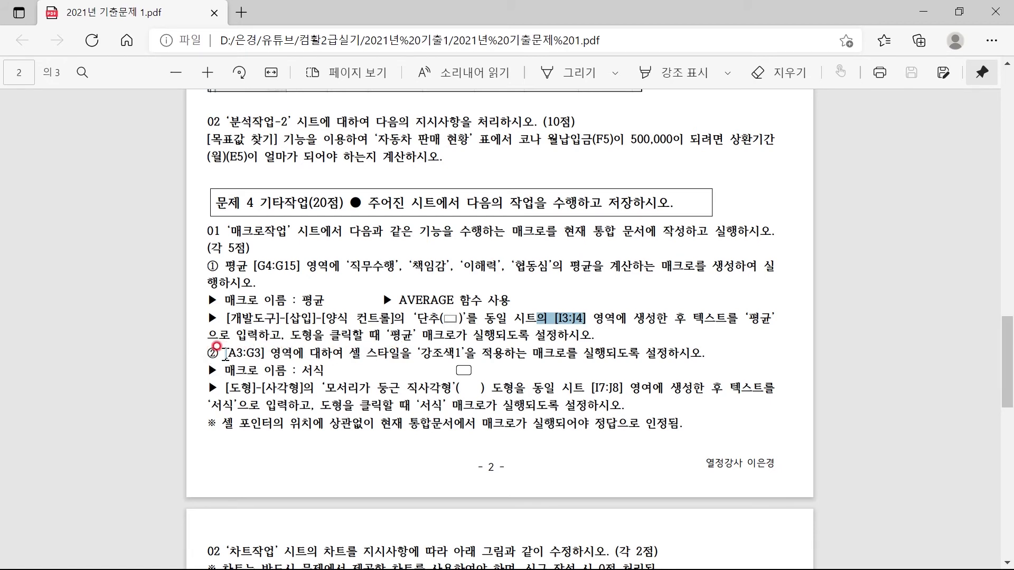
drag(400, 350, 481, 350)
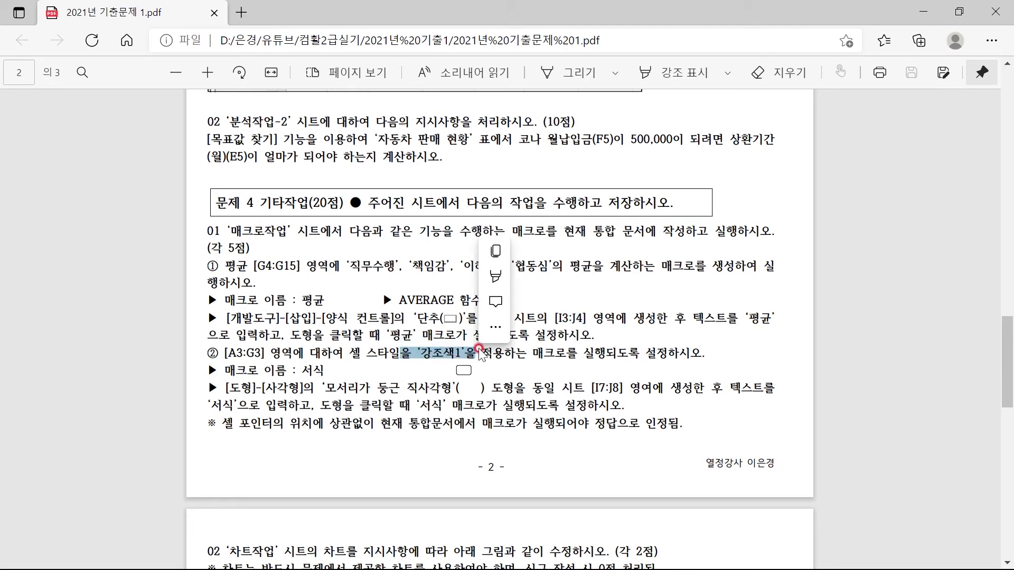
- Switch back to the Excel workbook and draw a rounded rectangle over I7:J8, about 3.85 cm wide and 1.31 cm high
key(super)
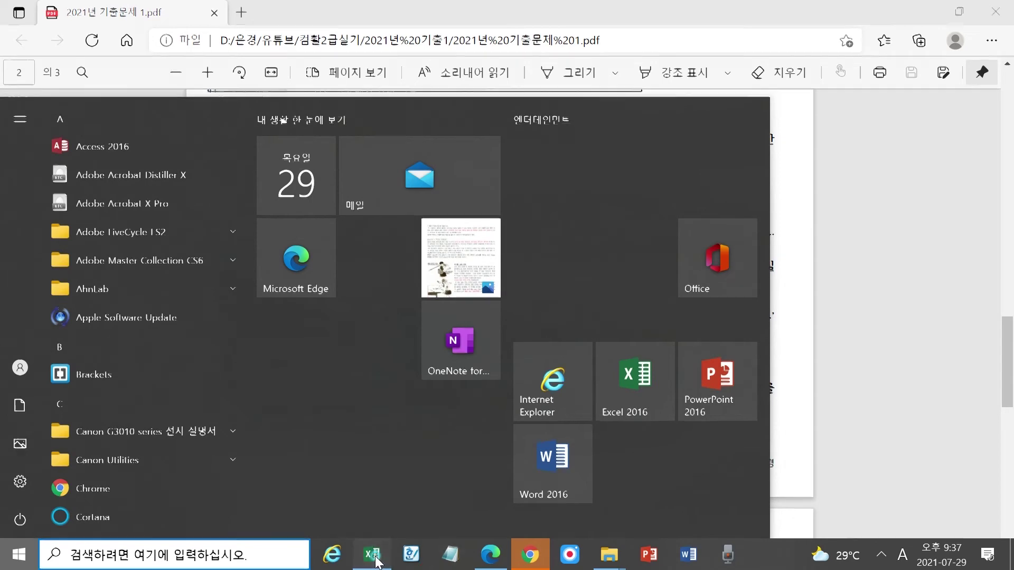
click(374, 554)
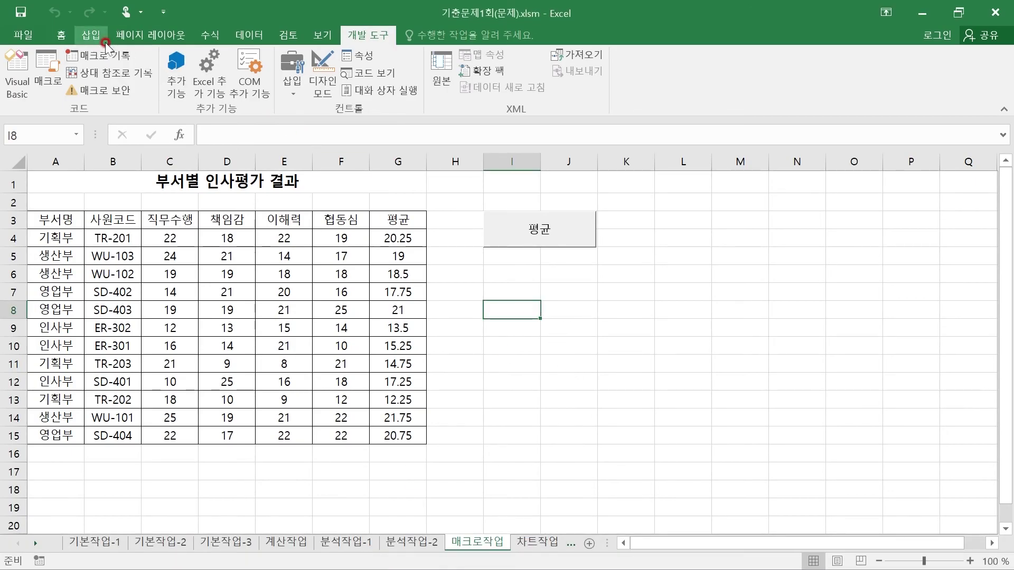
click(90, 36)
click(195, 55)
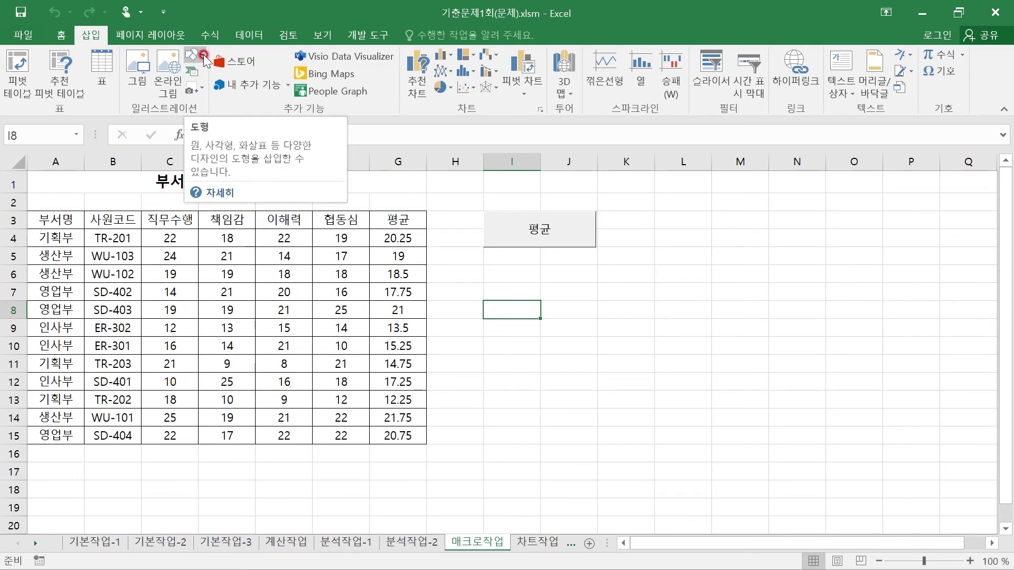
click(205, 56)
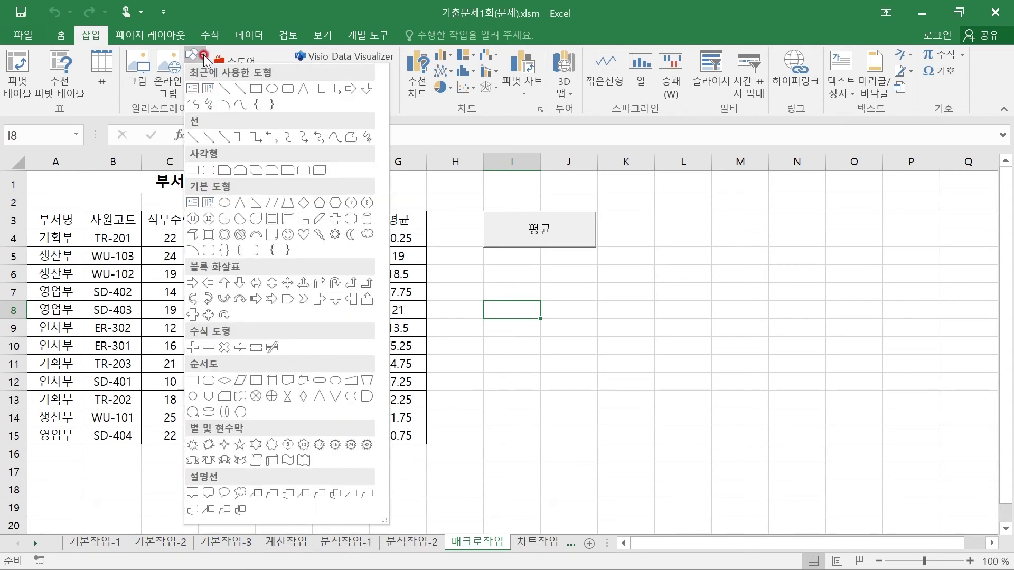
click(209, 170)
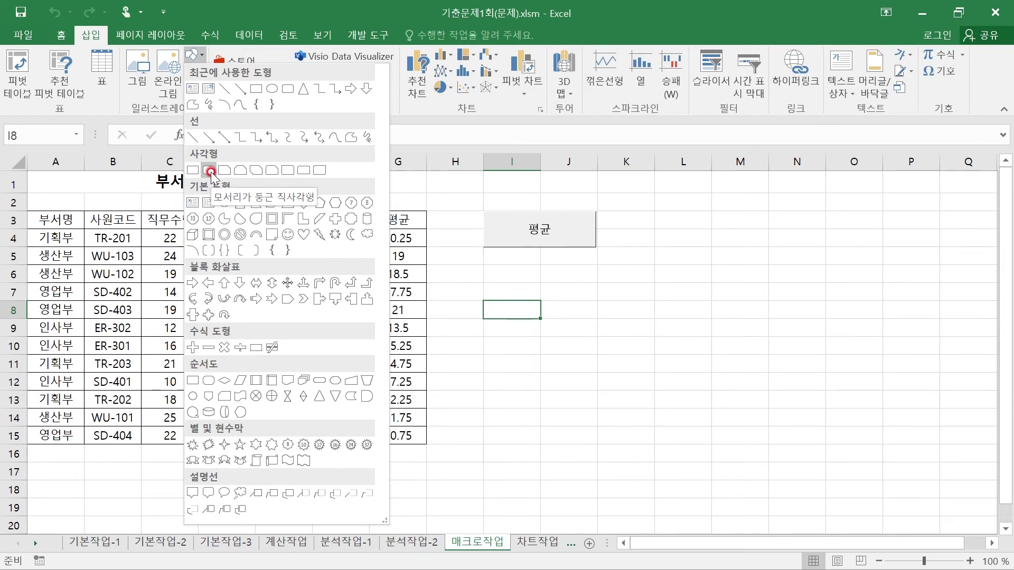
click(210, 170)
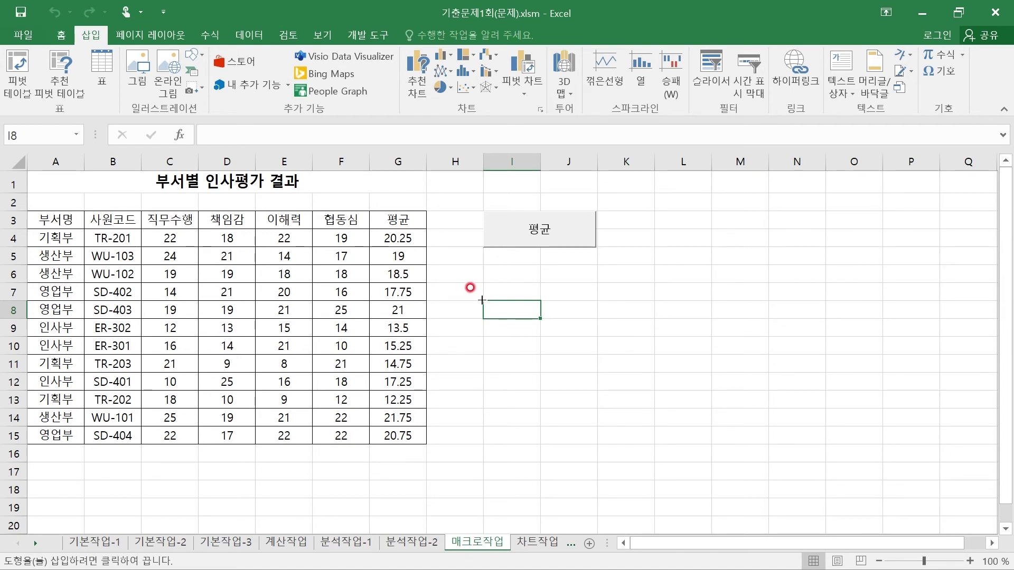
drag(482, 281, 598, 320)
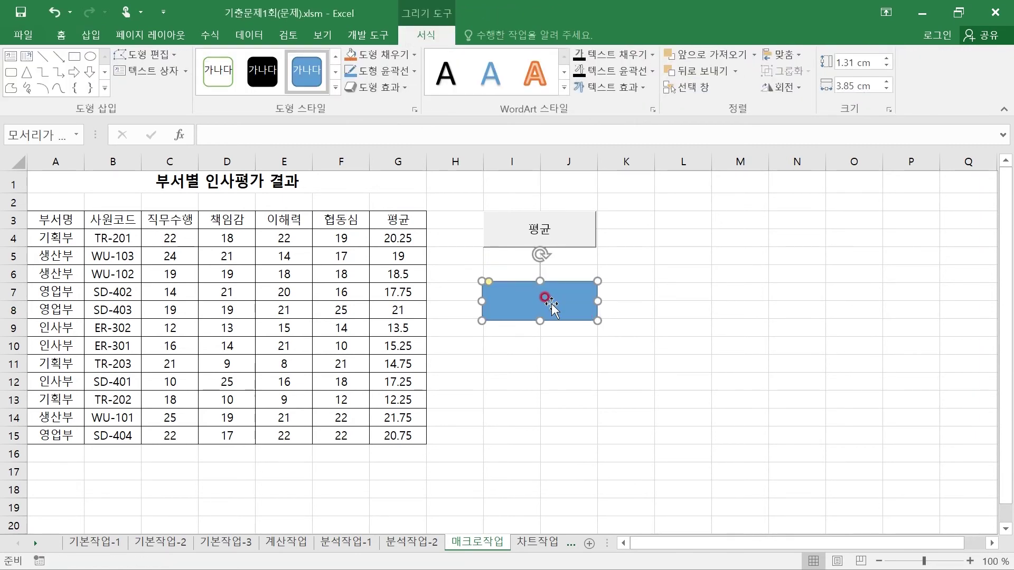
- Label the rounded rectangle 서식 and center its text horizontally and vertically
text(서식)
click(33, 11)
click(62, 34)
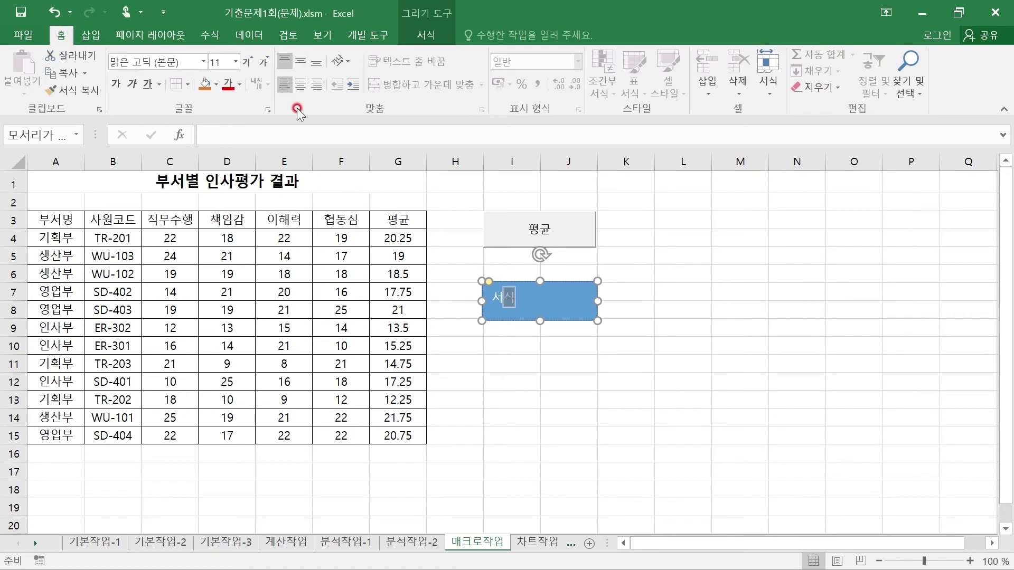
click(299, 86)
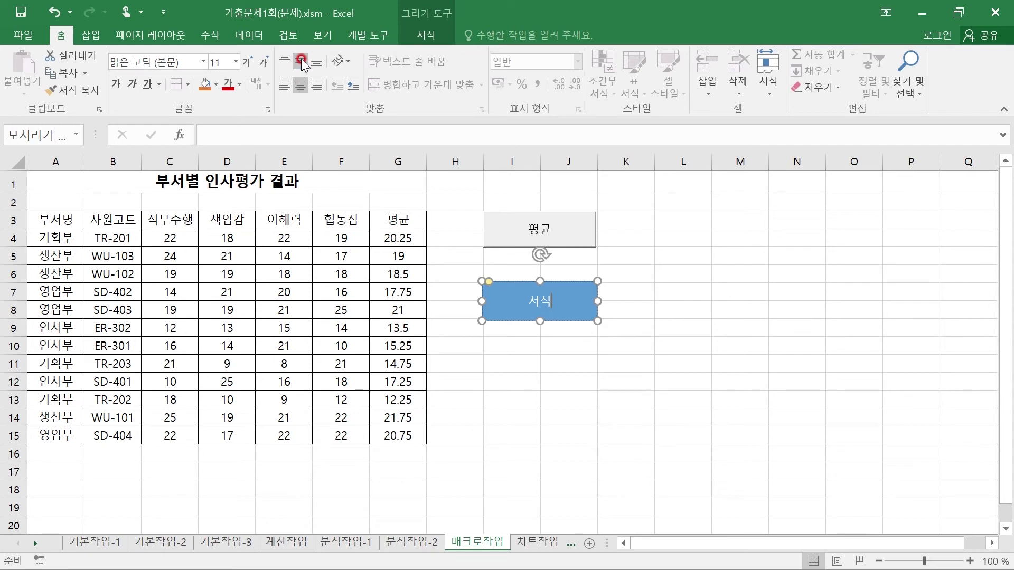
- Start recording a macro named 서식, stored in the current workbook
click(366, 34)
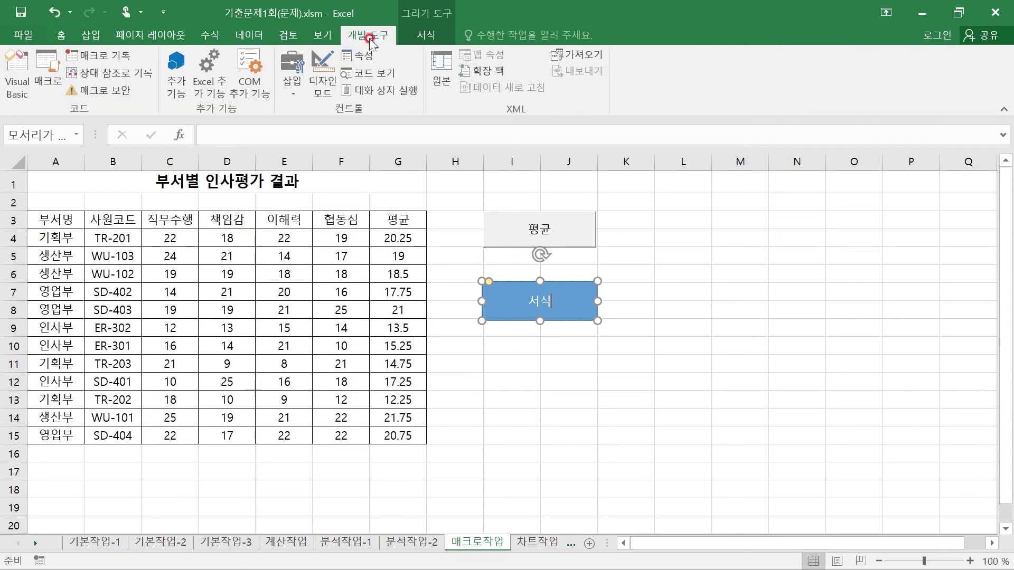
click(99, 55)
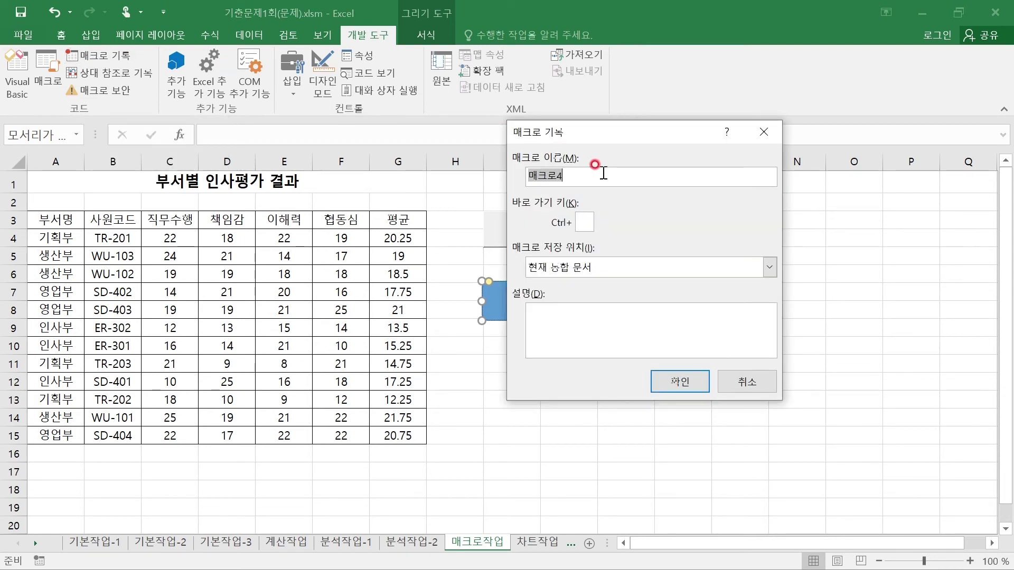
text(서식)
click(675, 382)
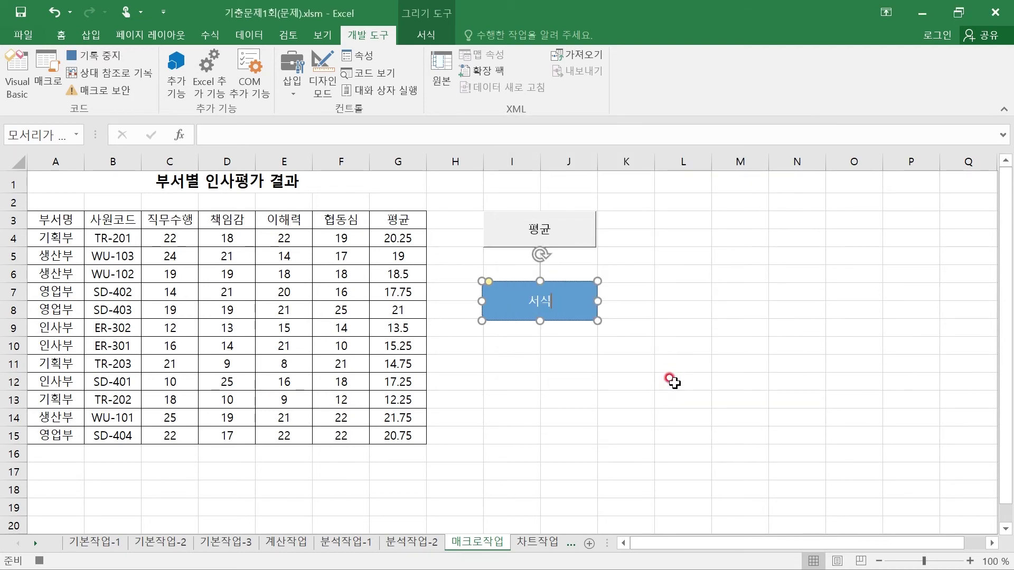
- Apply the 강조색1 cell style to the header range A3:G3 and stop recording the macro
click(49, 219)
drag(49, 218, 397, 216)
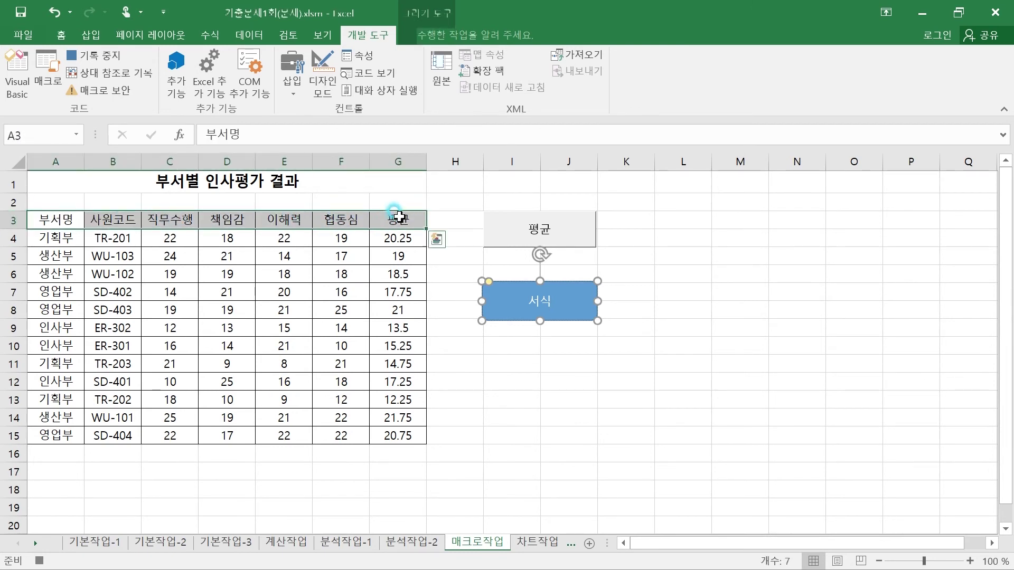
click(62, 35)
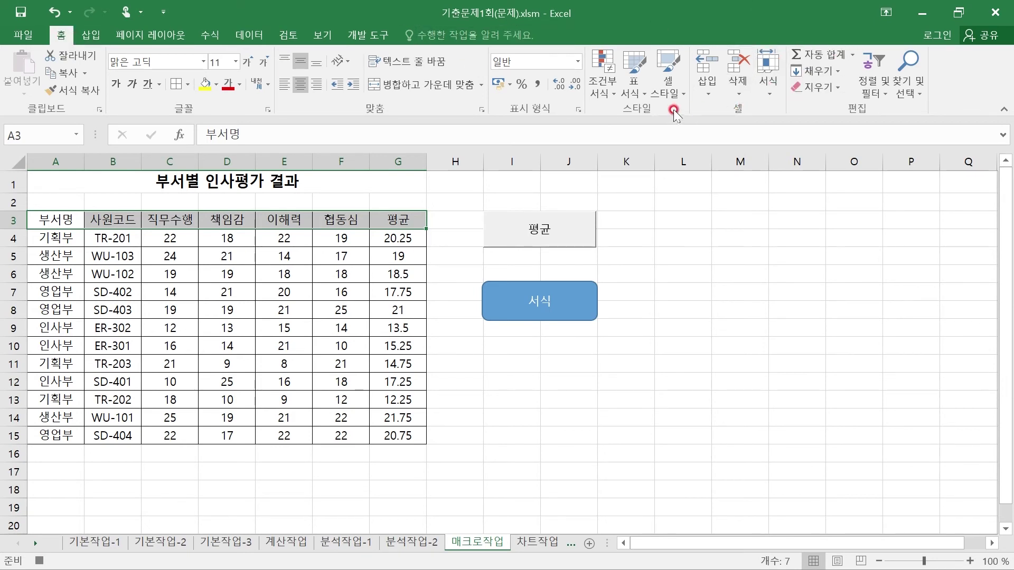
click(673, 94)
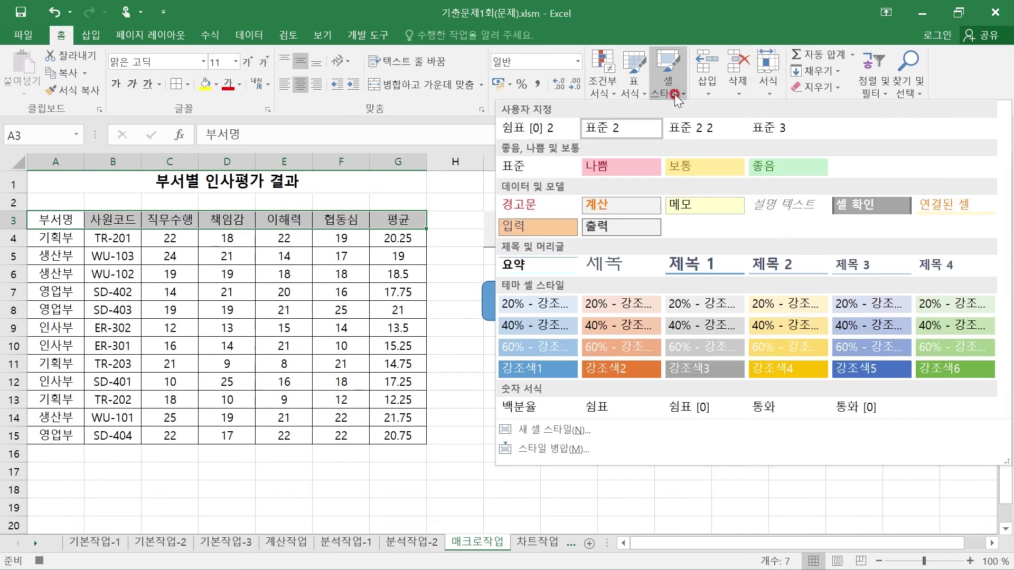
click(537, 367)
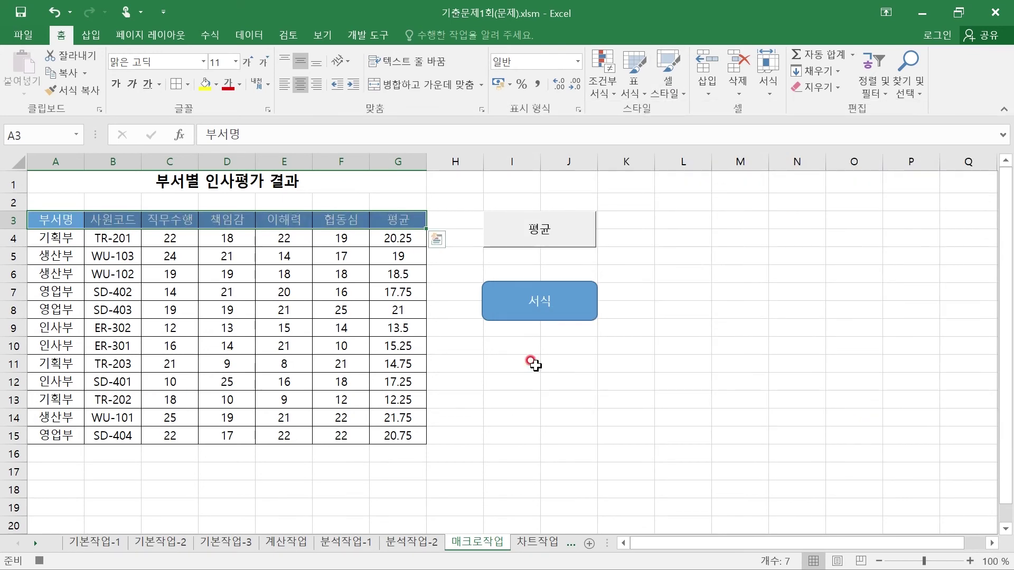
click(366, 33)
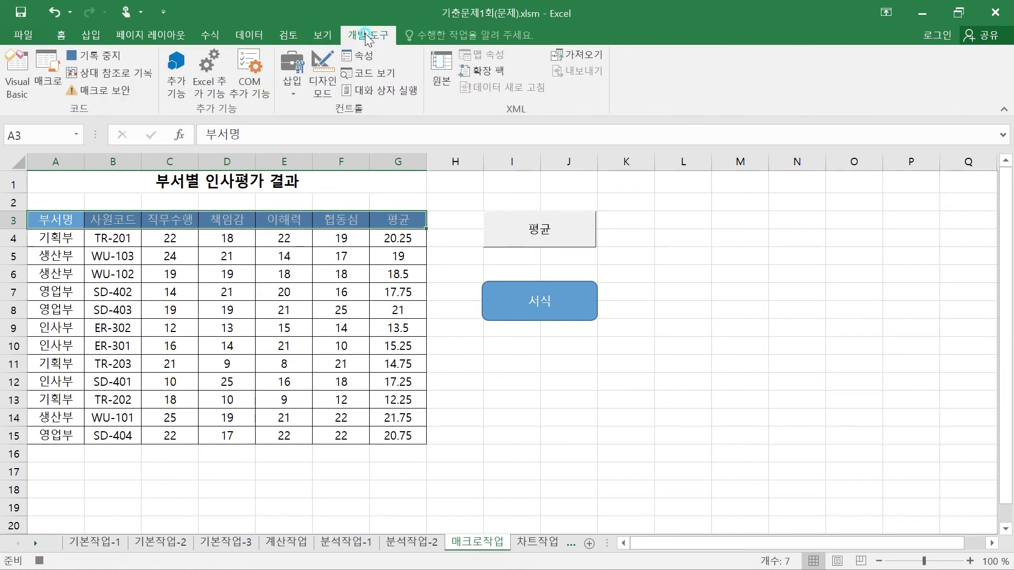
click(97, 54)
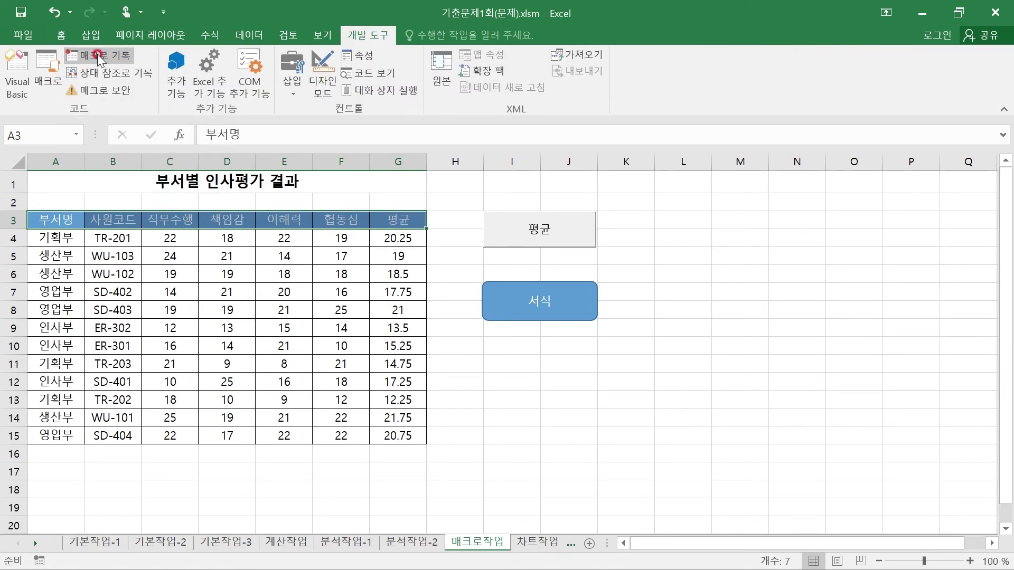
click(549, 397)
drag(51, 218, 400, 221)
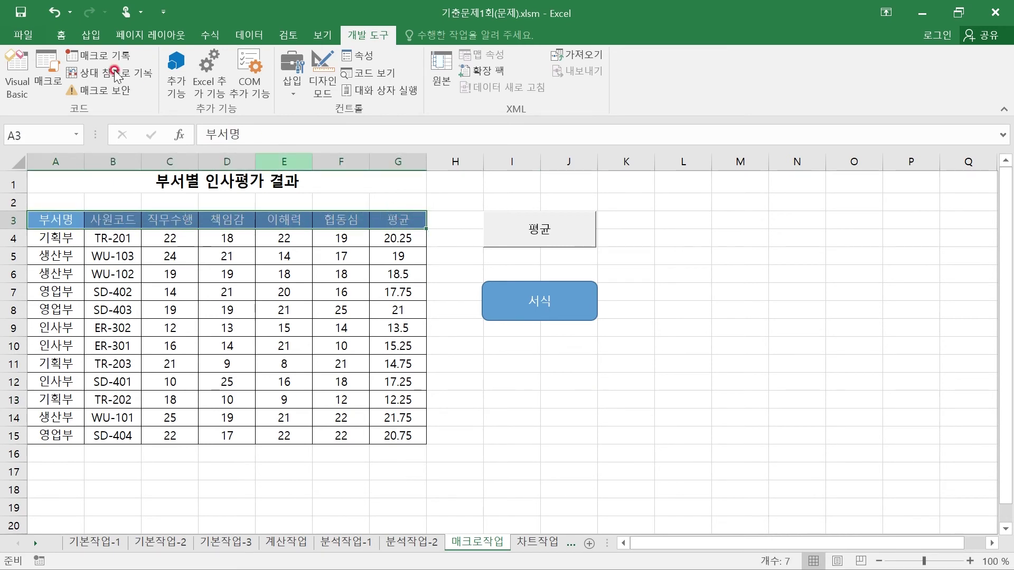
click(62, 35)
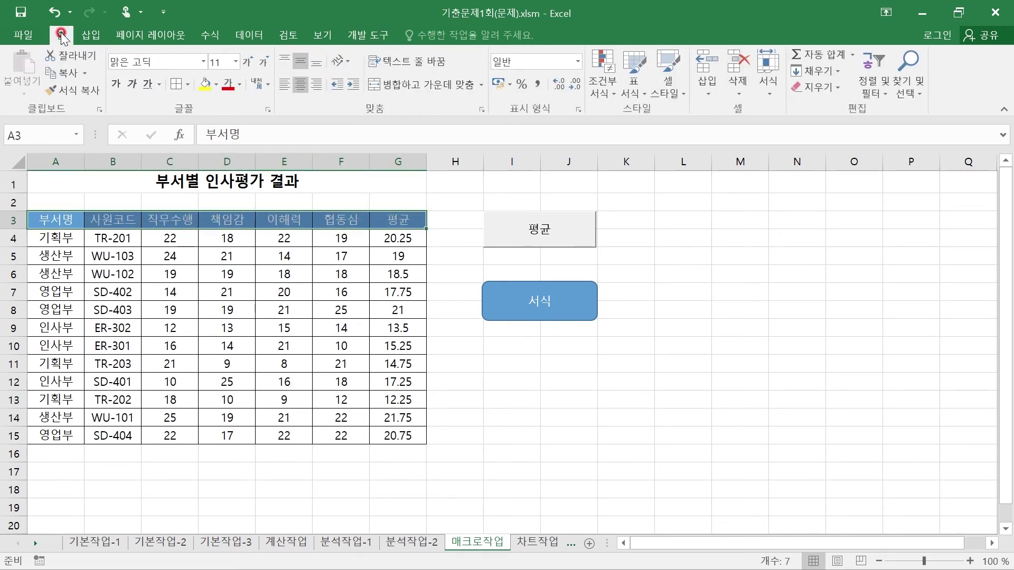
click(563, 393)
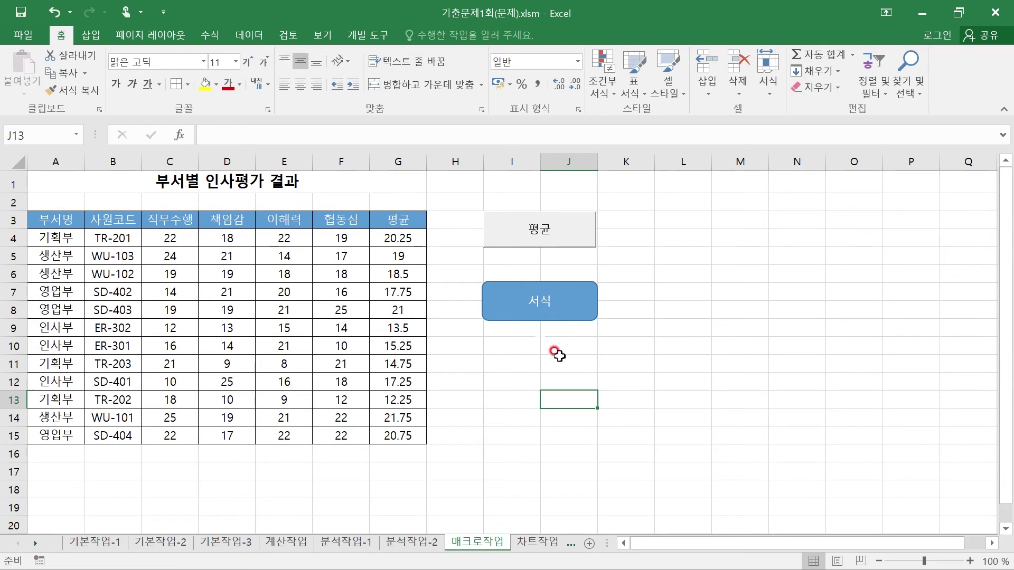
- Assign the 서식 macro to the rounded rectangle shape
right_click(565, 293)
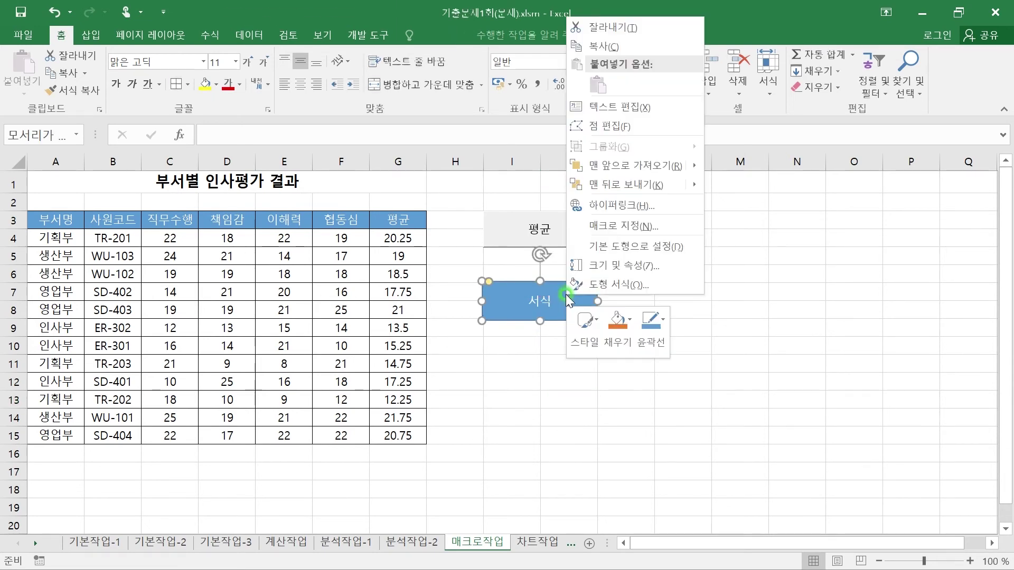
click(620, 225)
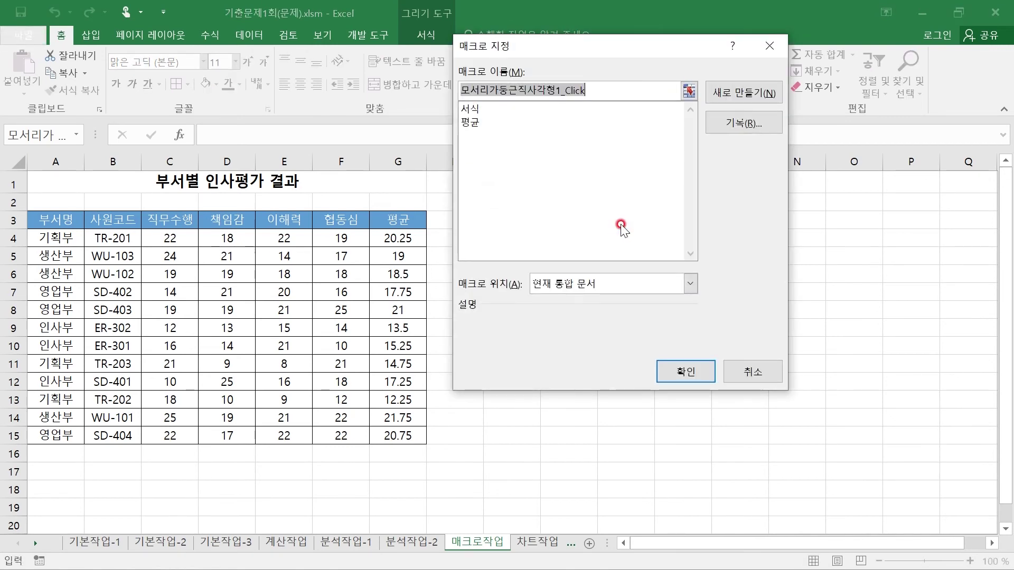
click(475, 109)
click(686, 372)
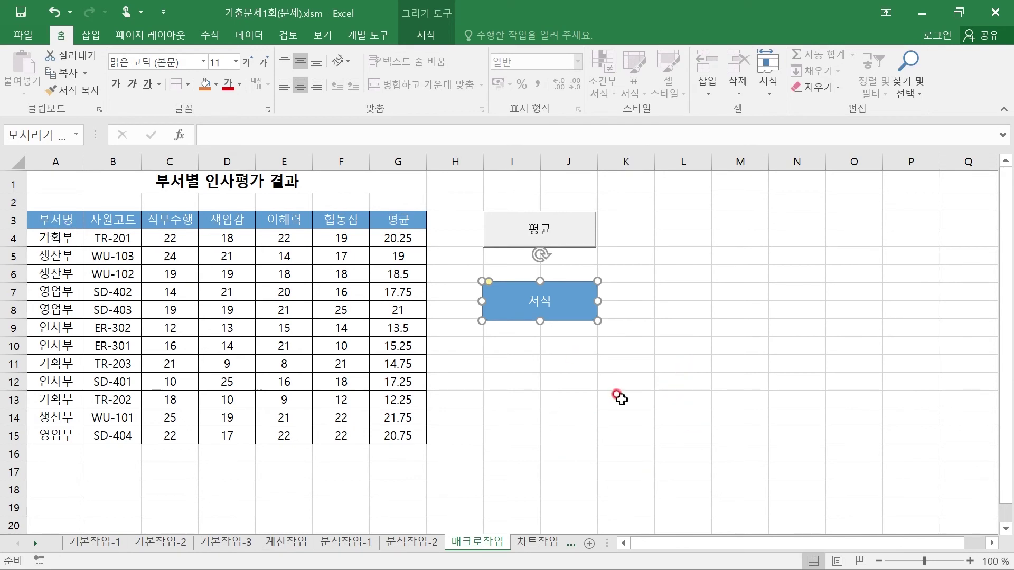
- Fill the header cells A3:G3 with yellow as a test for the 서식 macro
click(556, 402)
click(512, 453)
drag(59, 217, 397, 219)
click(207, 85)
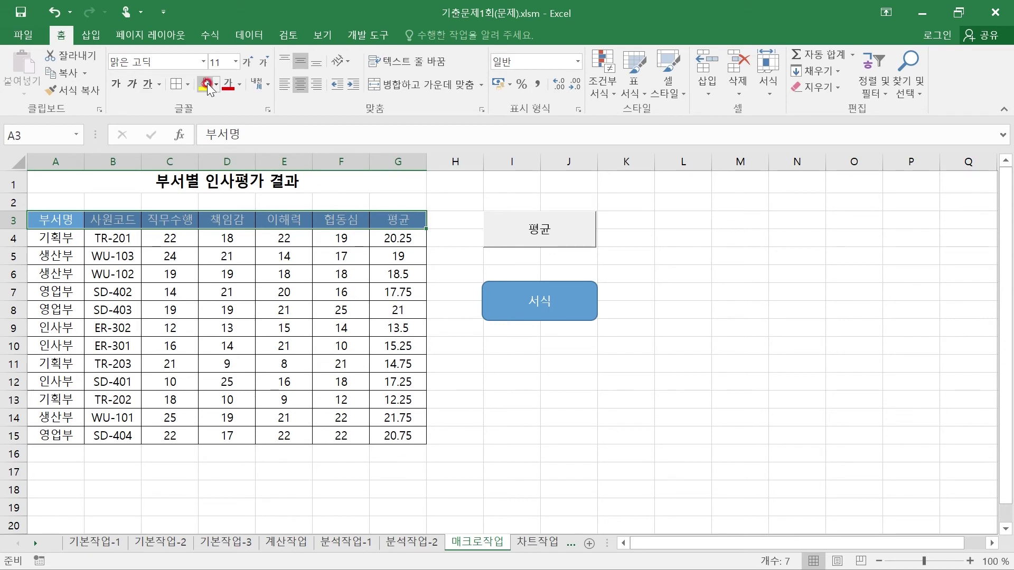
- Run the 서식 macro from its rounded rectangle with an unrelated empty cell selected
click(562, 414)
click(719, 398)
click(562, 414)
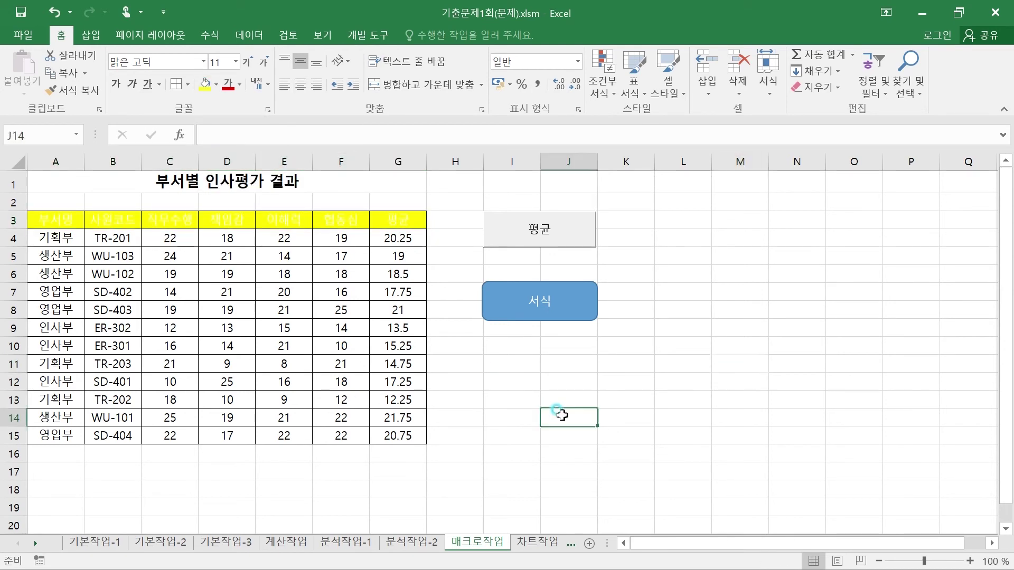
click(719, 398)
click(770, 291)
click(557, 363)
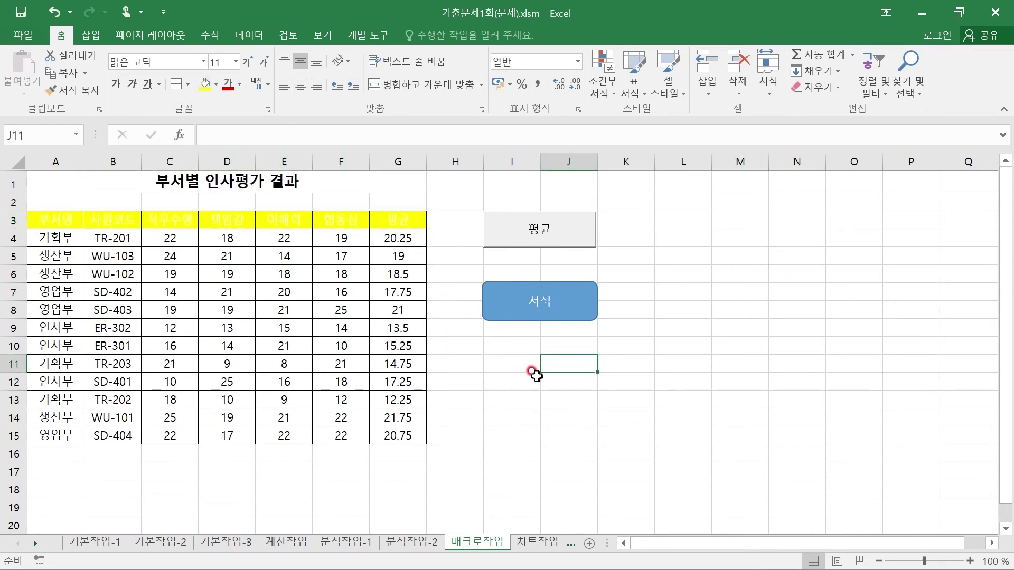
click(536, 392)
click(696, 304)
click(691, 203)
click(697, 313)
click(513, 382)
click(468, 344)
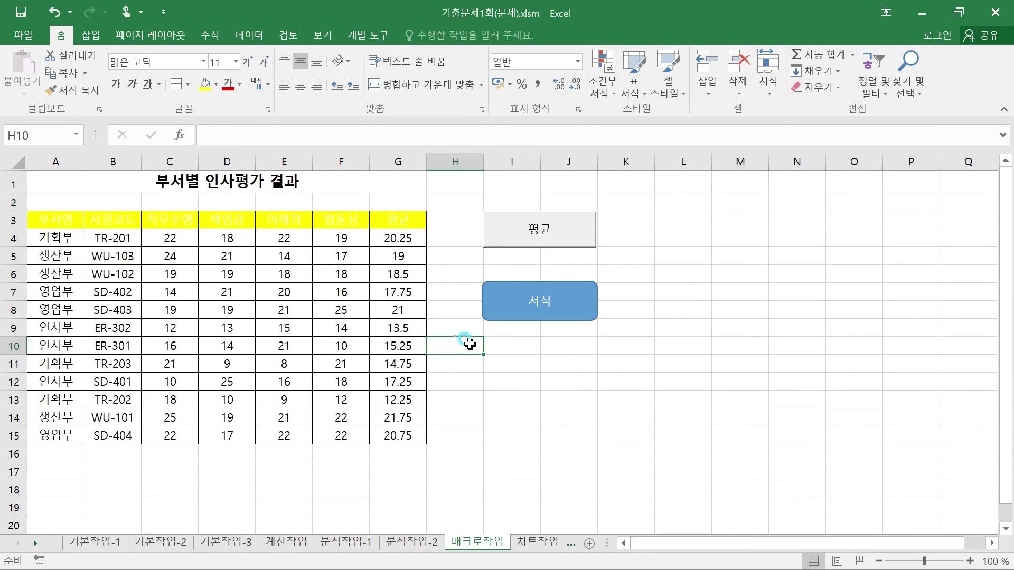
click(618, 391)
click(649, 265)
click(546, 414)
click(481, 398)
click(552, 300)
click(555, 363)
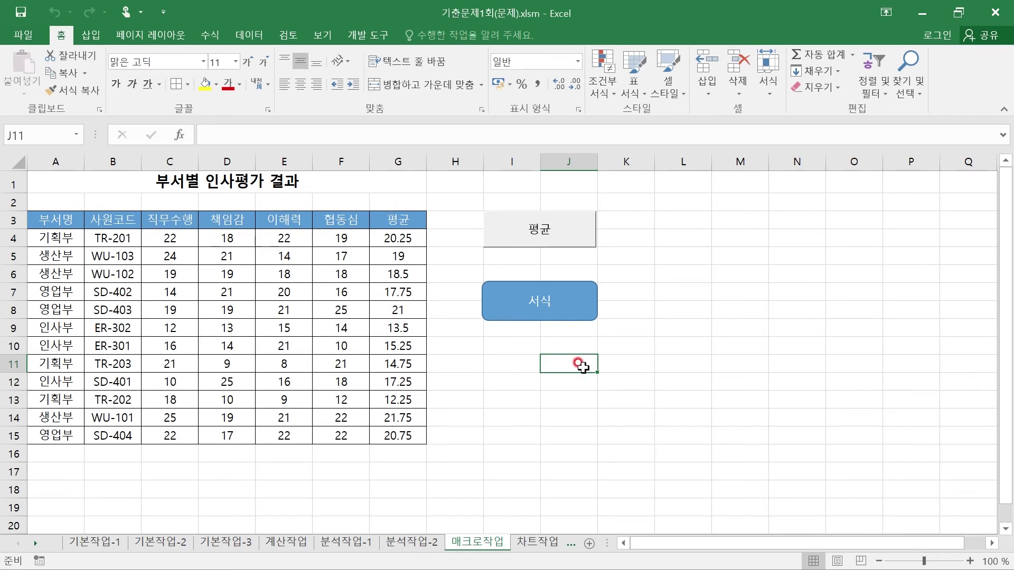
click(508, 436)
click(568, 381)
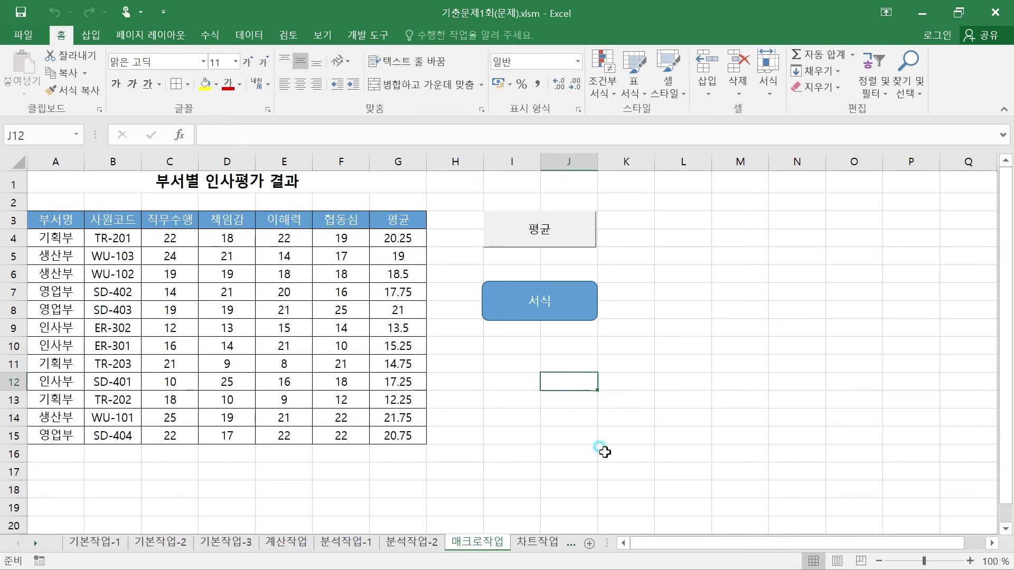
- Open the 차트작업 sheet and switch to the exam PDF to read its chart modification instructions
click(538, 542)
click(561, 376)
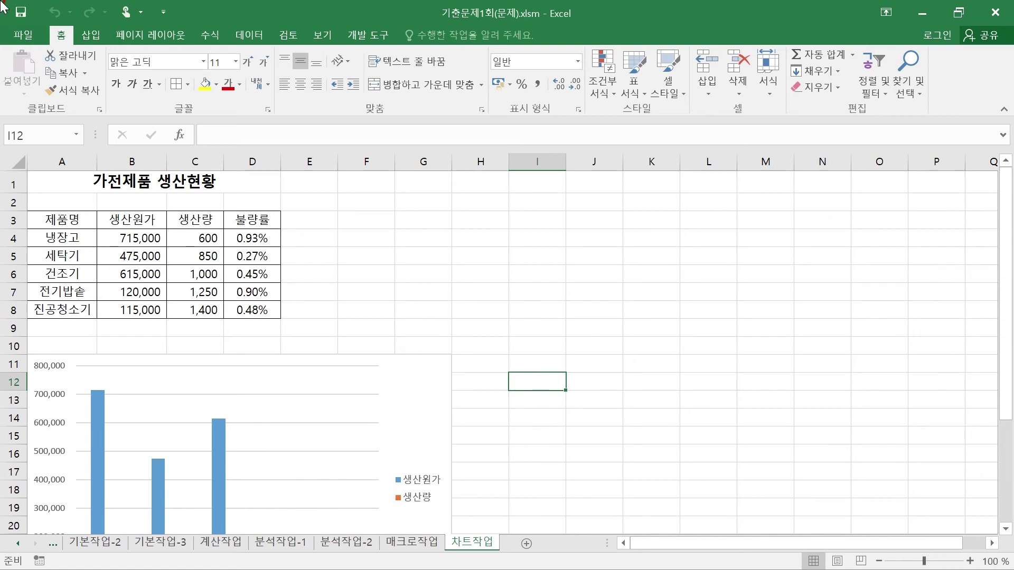
key(super)
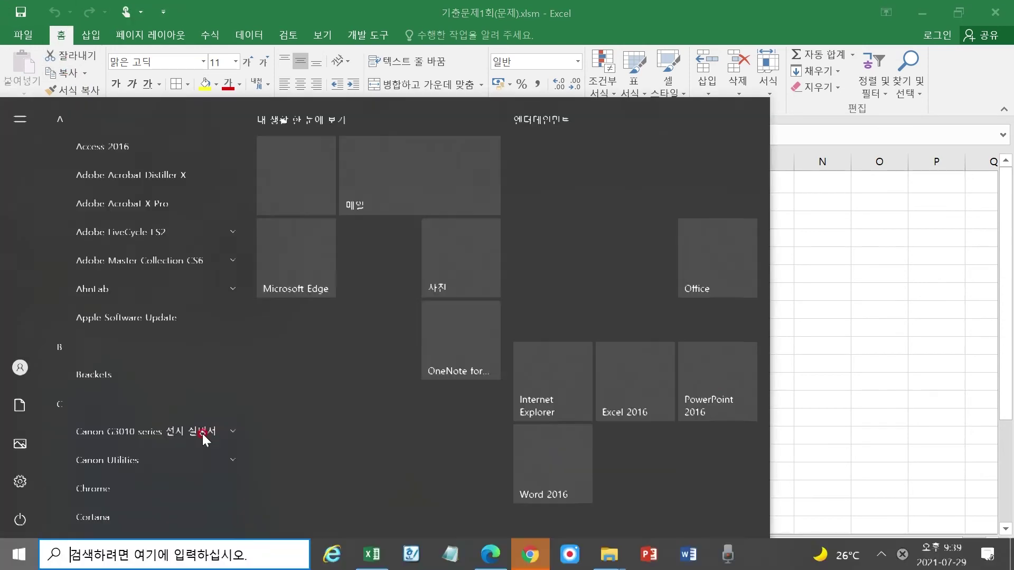
click(490, 554)
scroll(390, 368, down, 5)
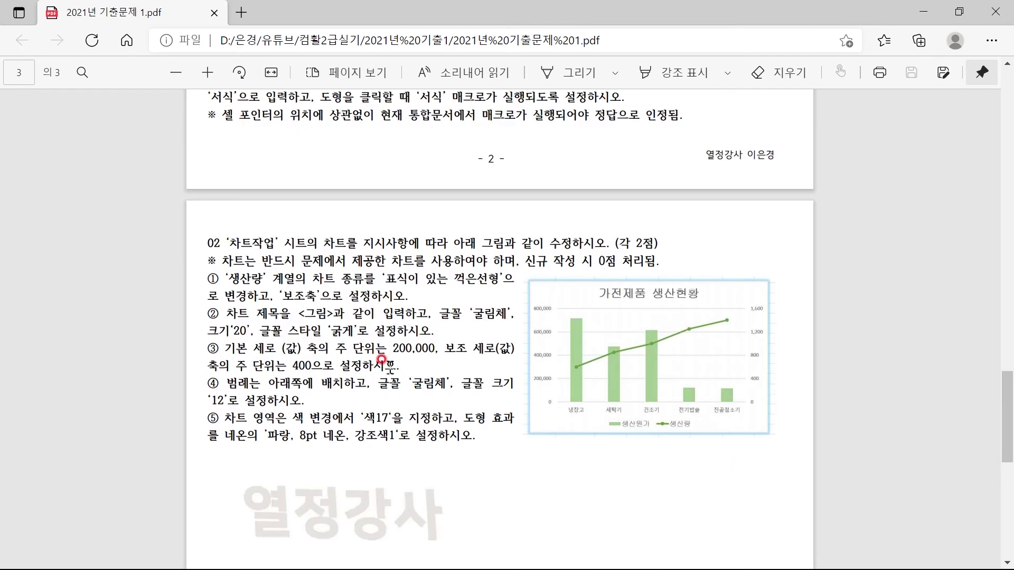
scroll(390, 367, up, 1)
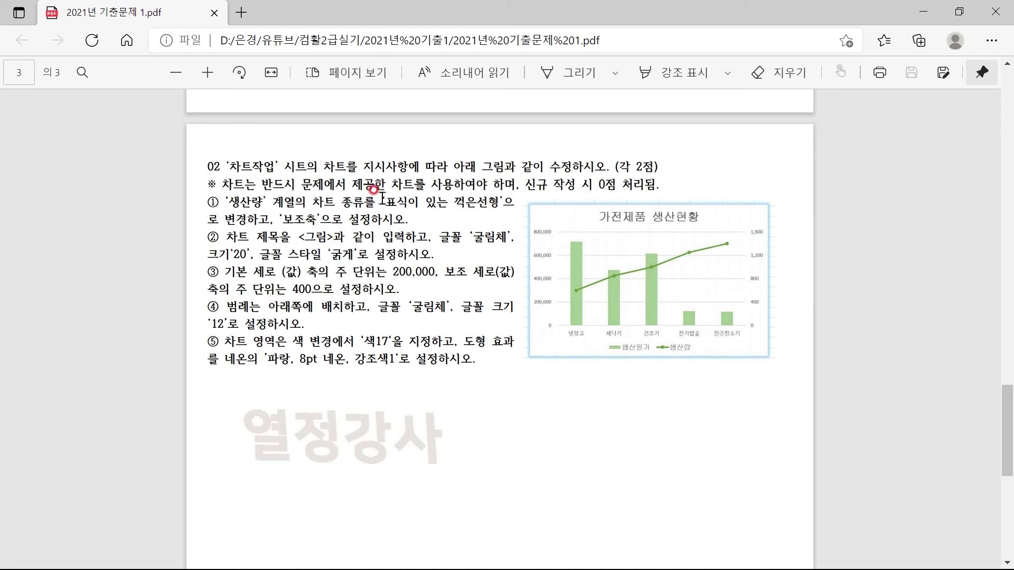
drag(336, 185, 631, 185)
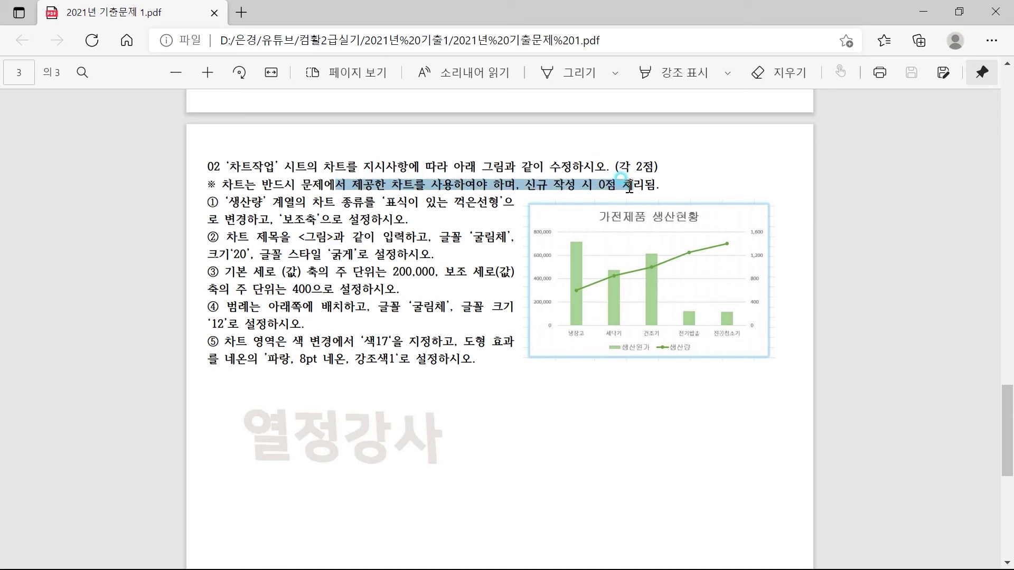
- Read the first chart instruction in the exam PDF, about the 생산량 series' chart type and axis, and return to the Excel workbook
drag(228, 196, 430, 217)
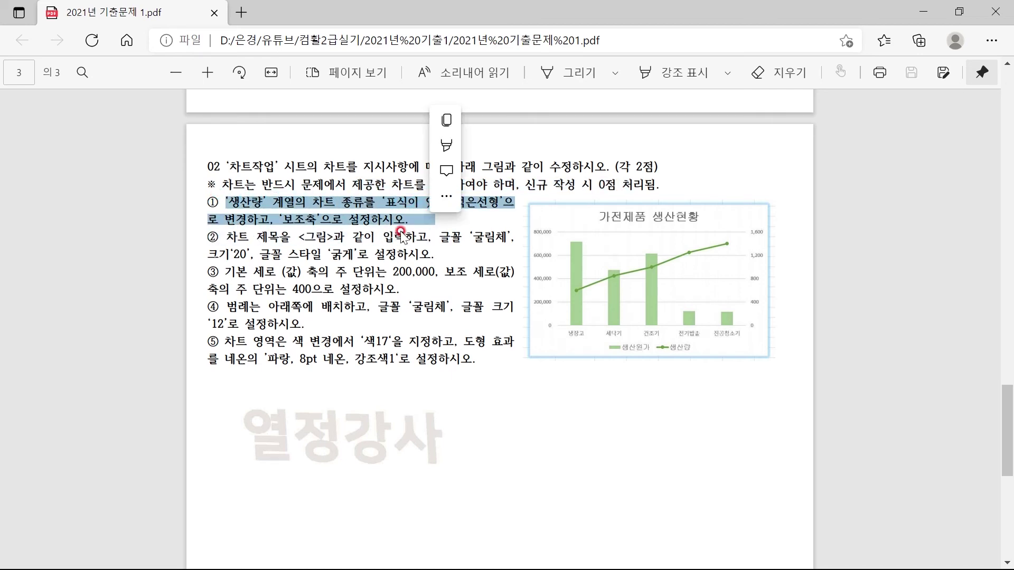
key(super)
click(374, 559)
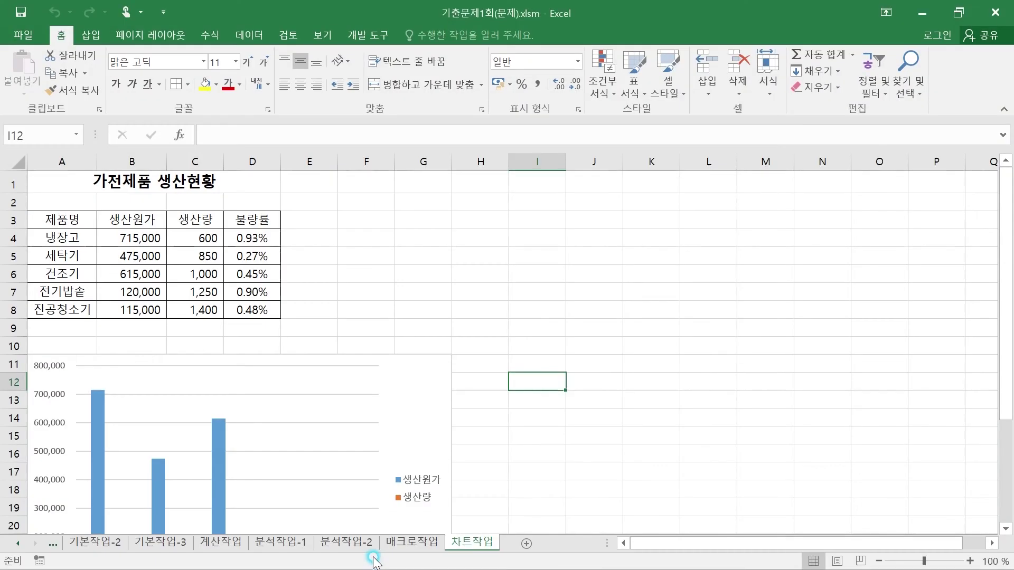
- Open the chart type settings for the chart on 차트작업 and check the sample chart in the exam PDF before returning to Excel
click(373, 384)
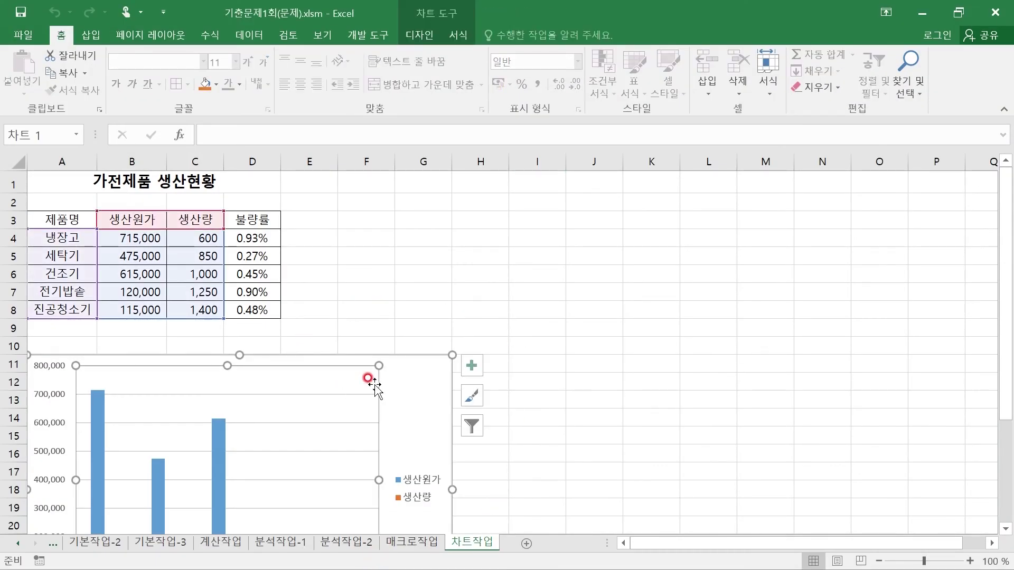
click(424, 33)
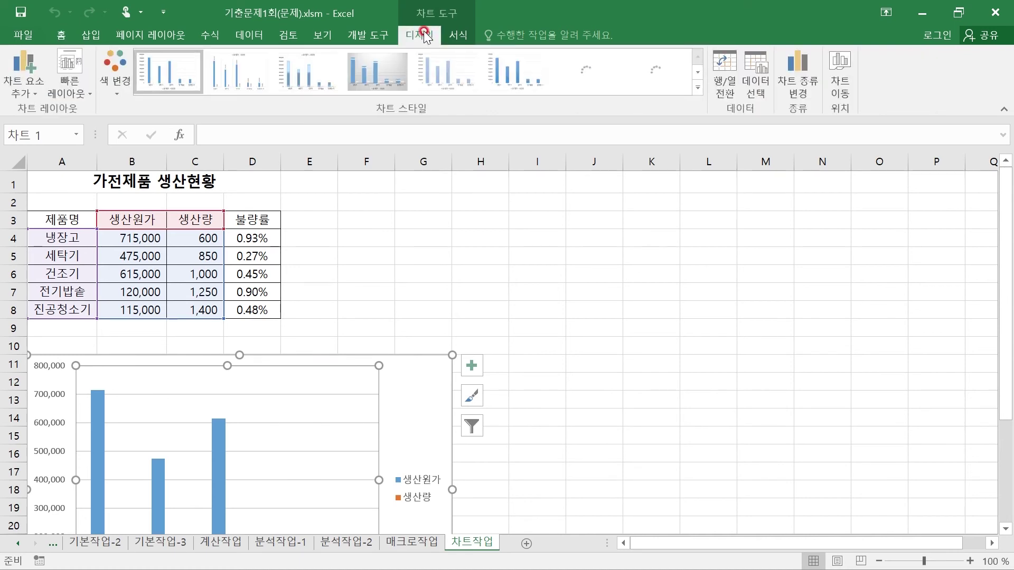
click(424, 33)
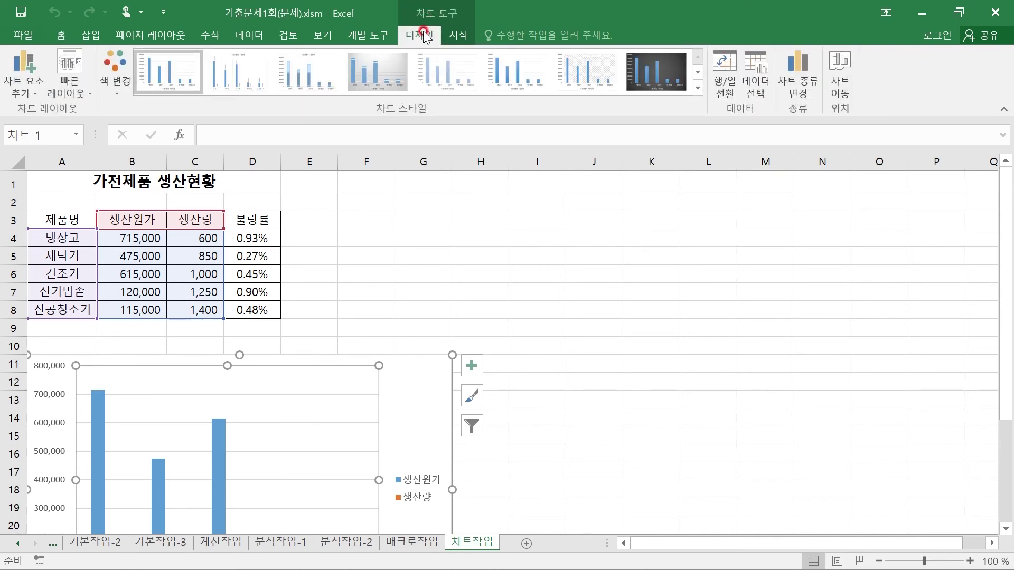
click(801, 64)
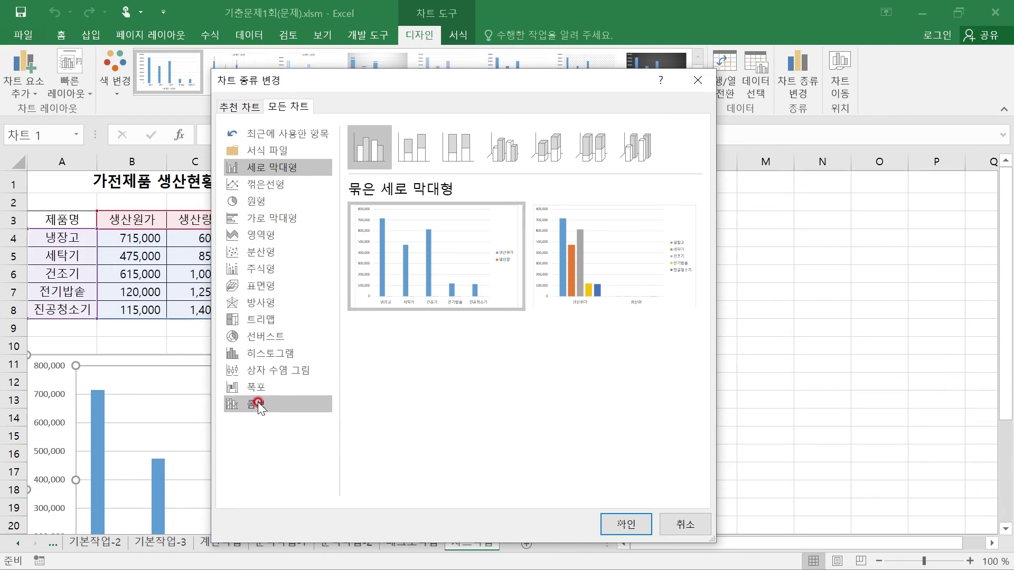
key(super)
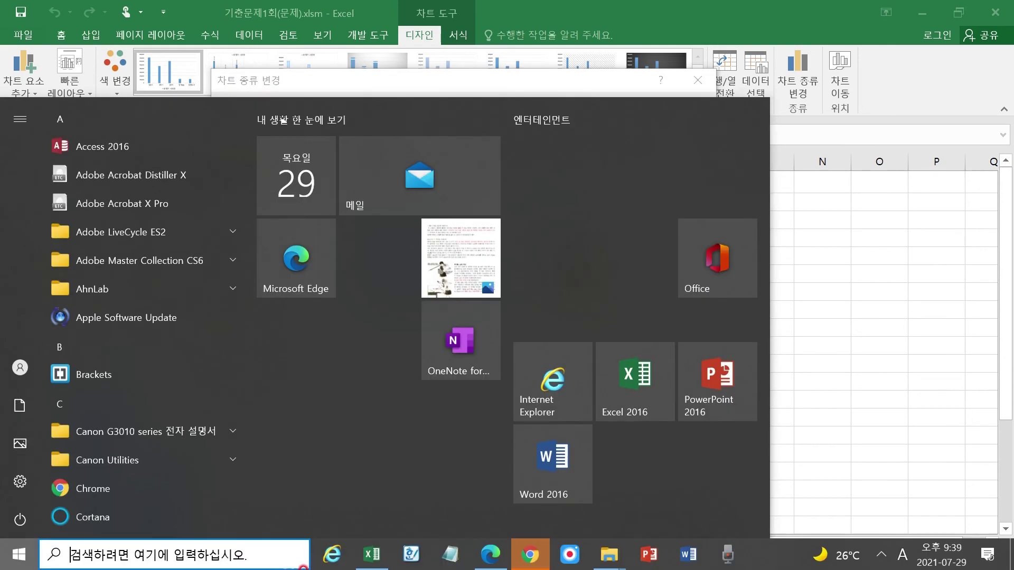
click(487, 555)
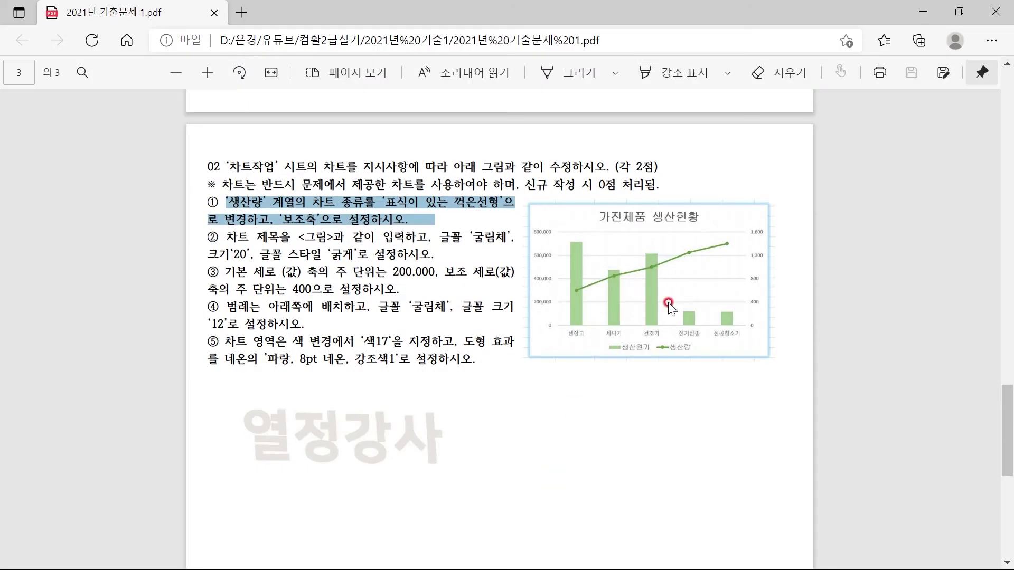
key(super)
click(373, 555)
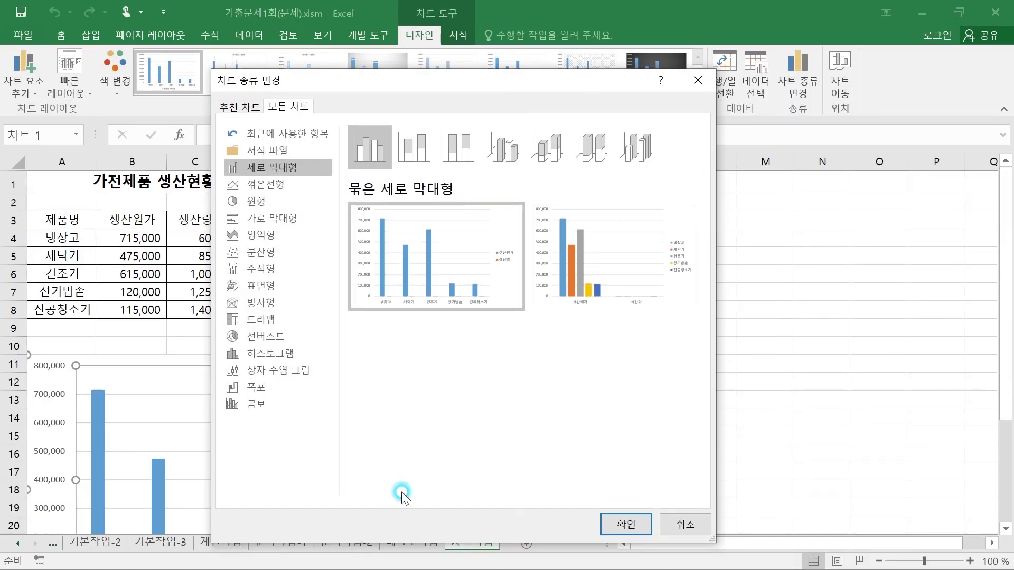
- Change the chart to a combo (콤보) with the 생산량 series as 표식이 있는 꺾은선형 on the secondary axis
click(284, 403)
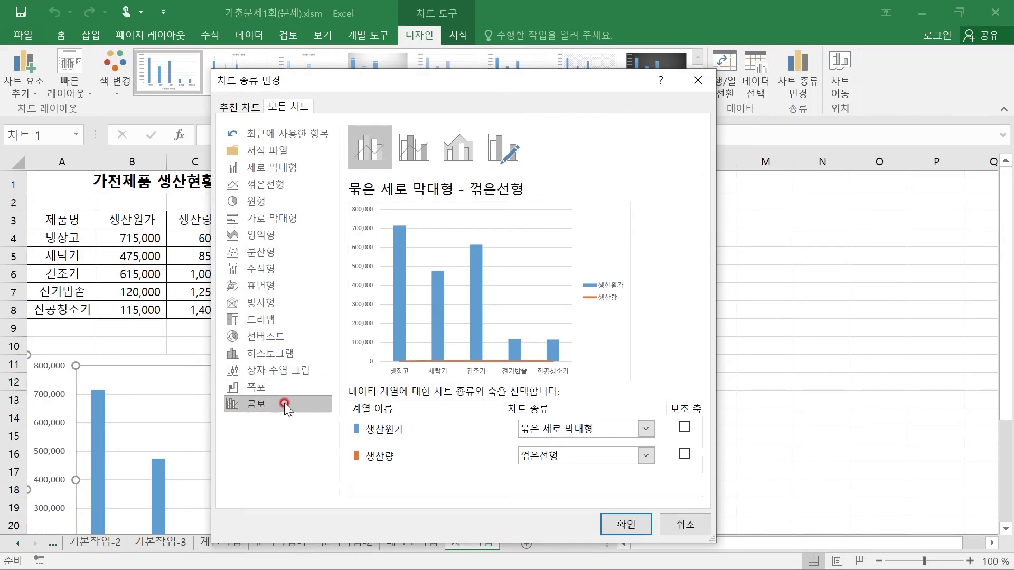
click(542, 456)
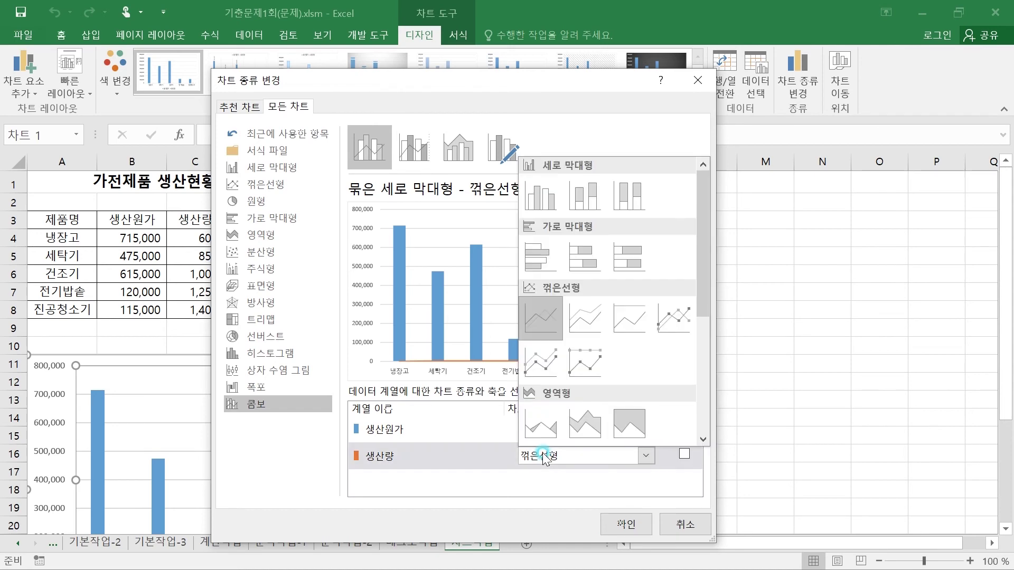
click(665, 316)
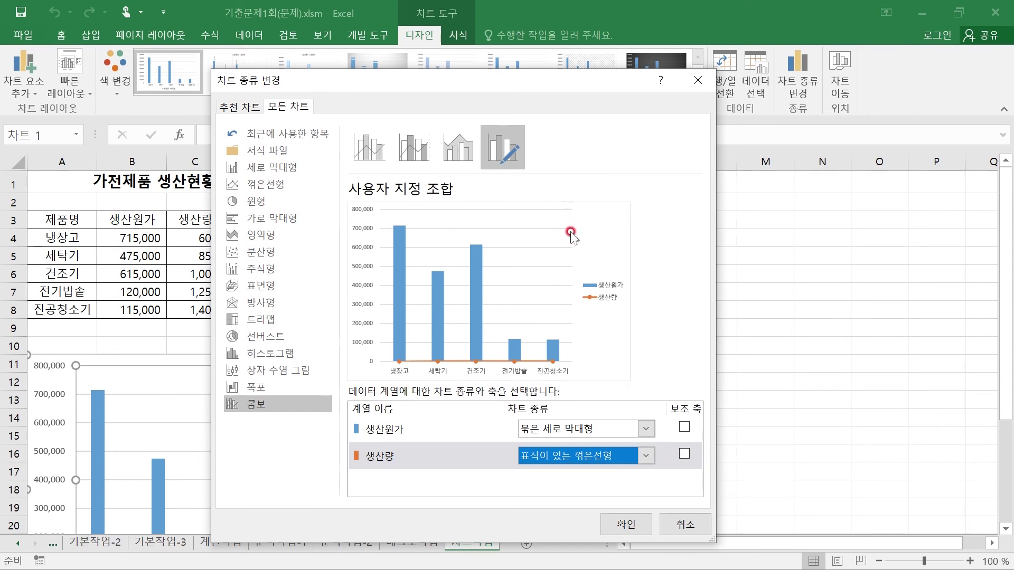
click(684, 454)
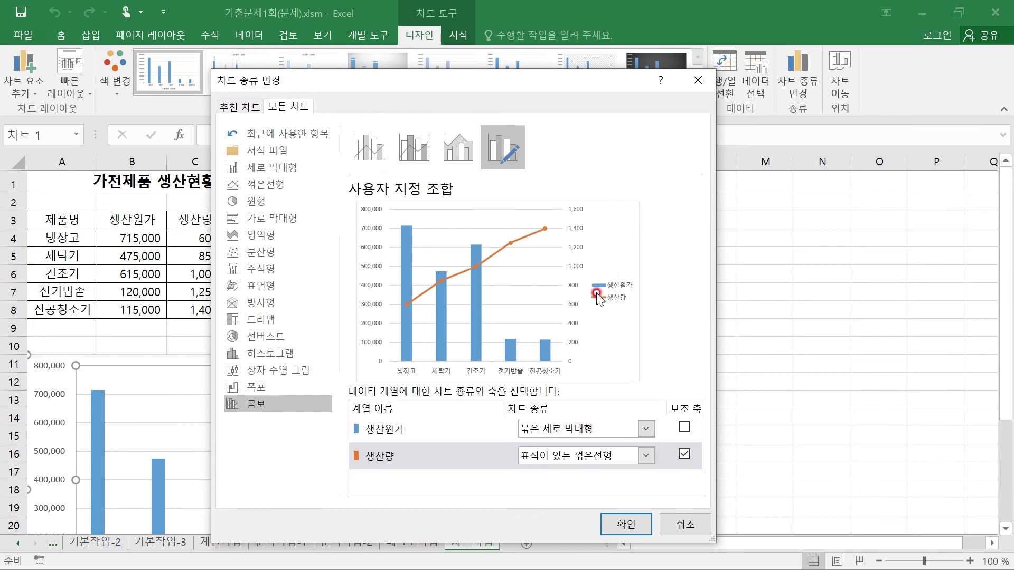
click(626, 524)
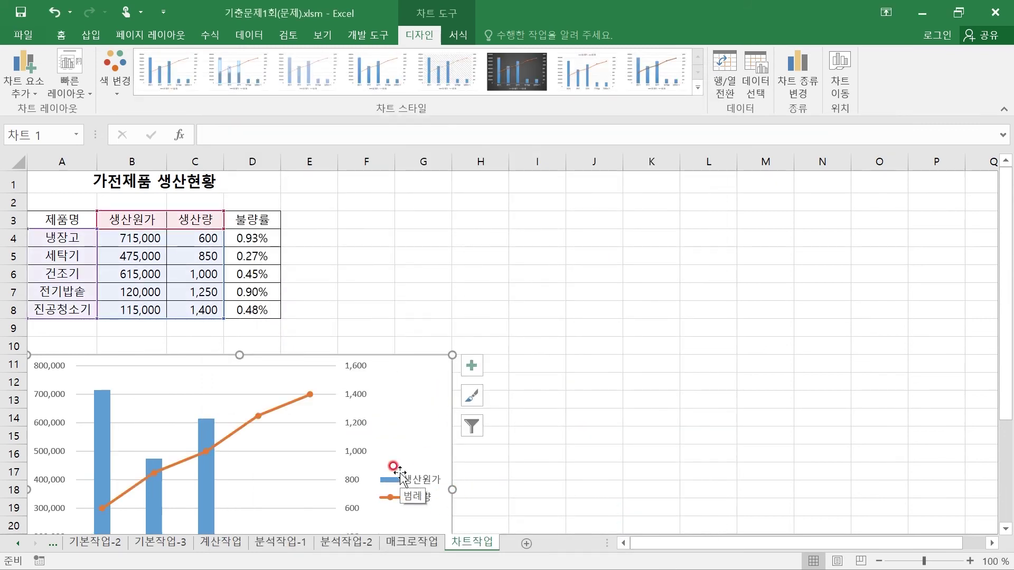
- Switch to the exam PDF, read the second instruction about the chart title, and return to the Excel workbook
key(super)
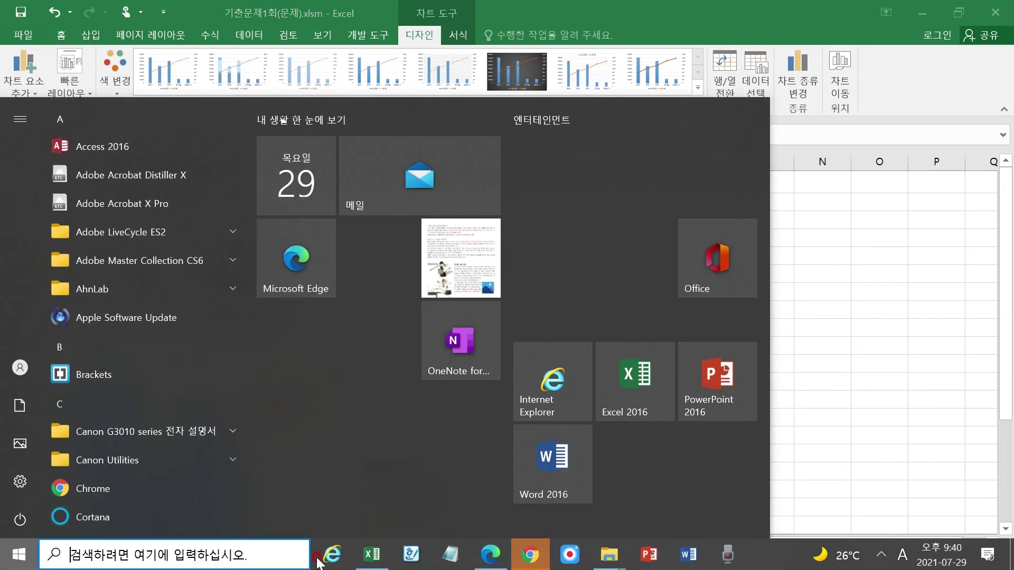
click(490, 557)
drag(219, 237, 438, 257)
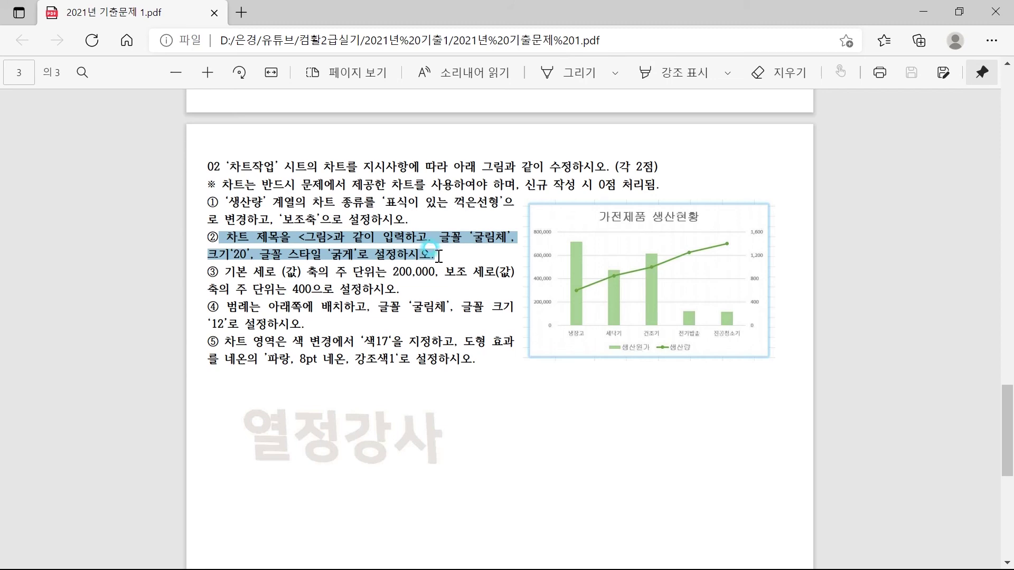
right_click(439, 256)
click(464, 158)
key(super)
click(376, 558)
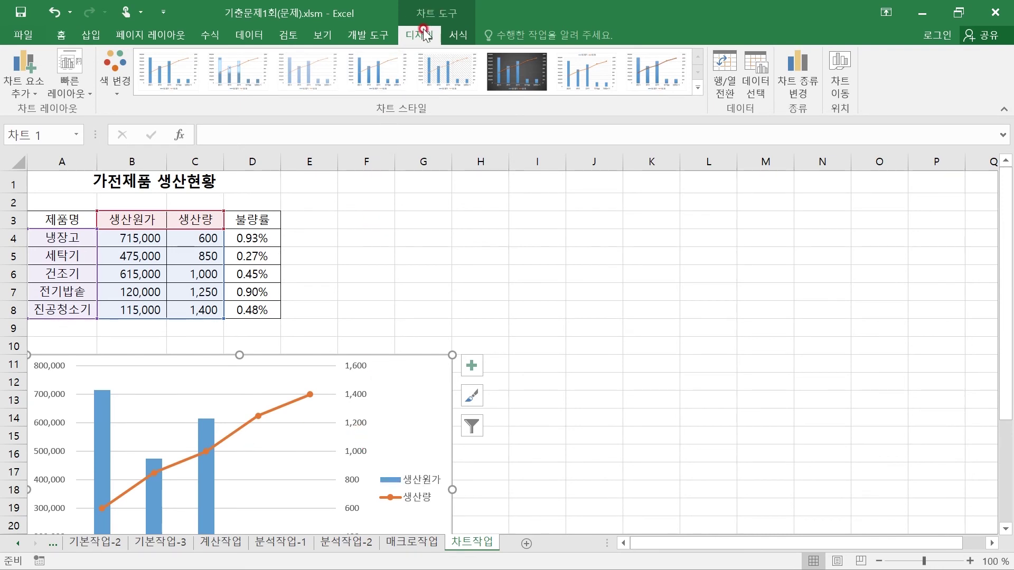
- Add a chart title above the chart (차트 위)
click(29, 63)
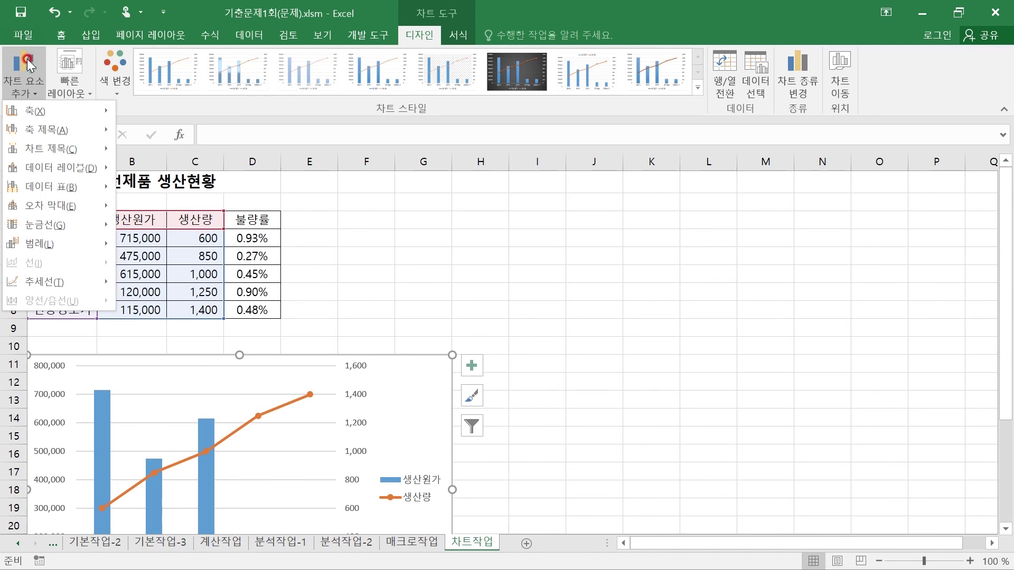
click(67, 149)
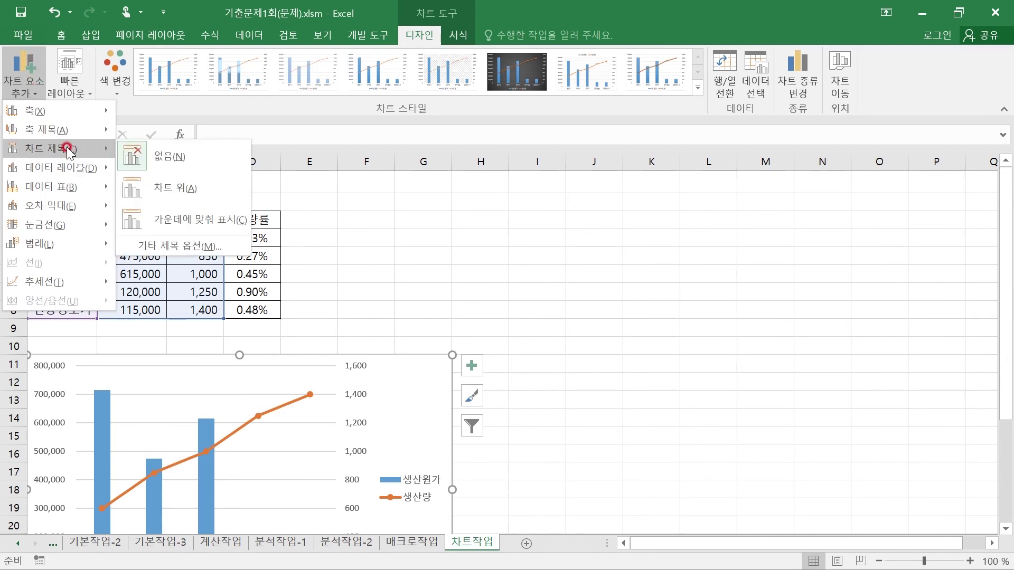
click(174, 189)
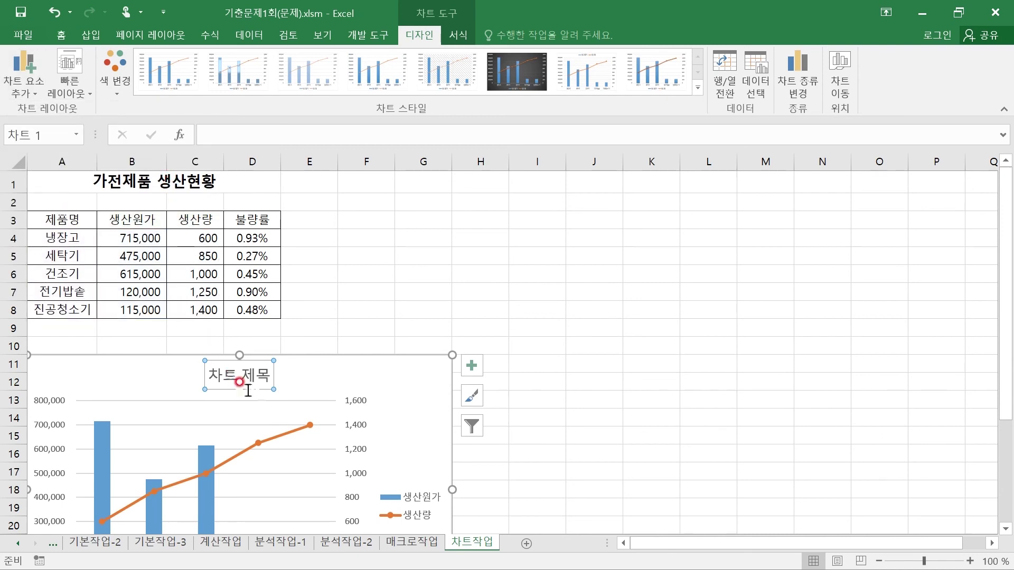
- Format the chart title in 굴림체, size 20, bold
click(61, 34)
click(149, 59)
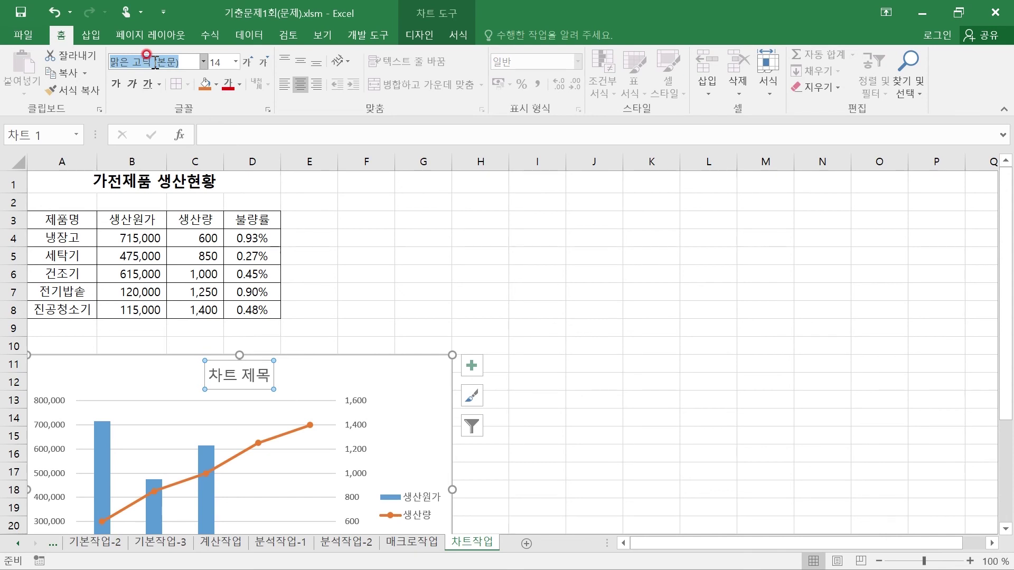
text(굴림ㅊ)
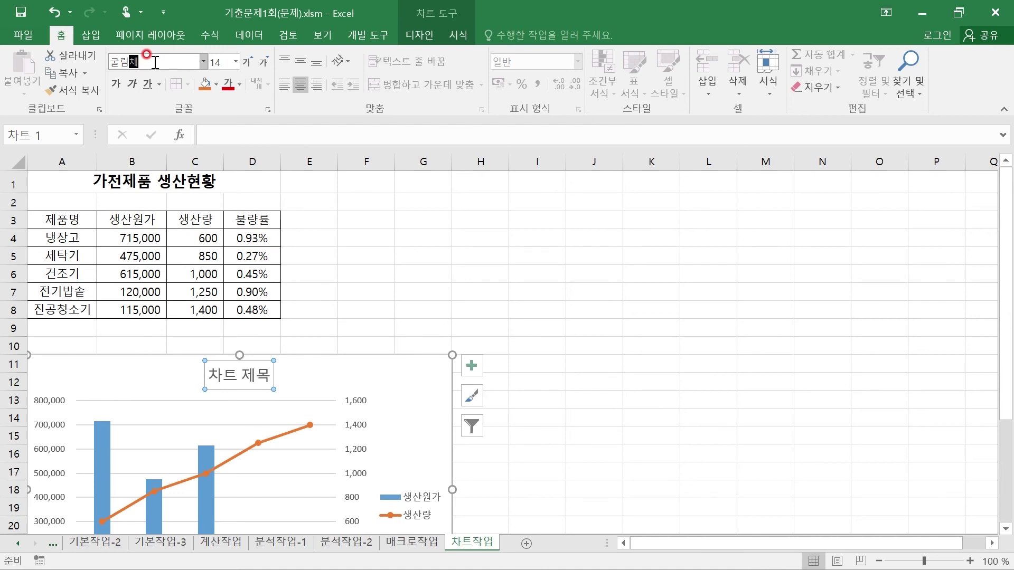
key(Return)
click(222, 64)
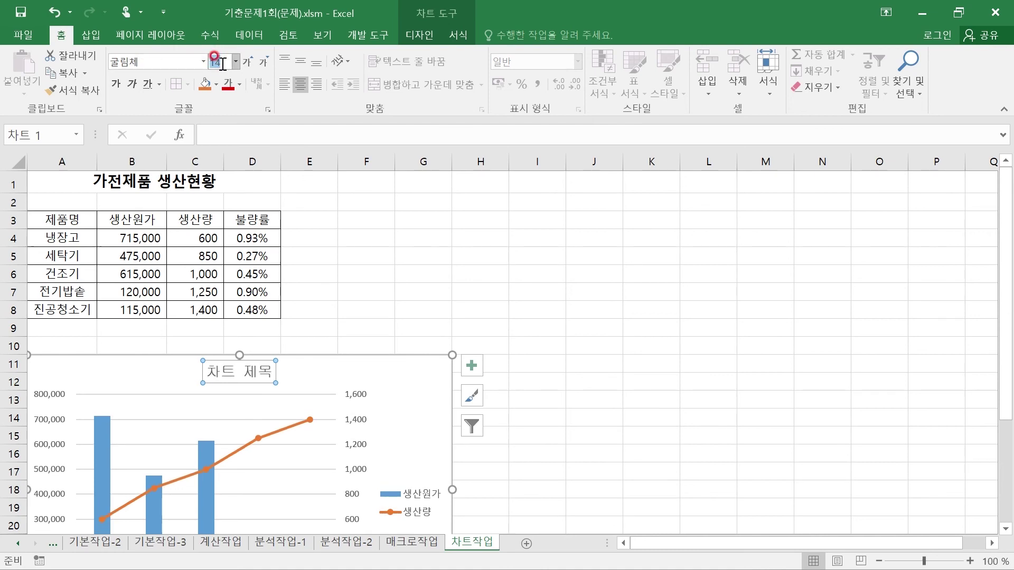
key(Return)
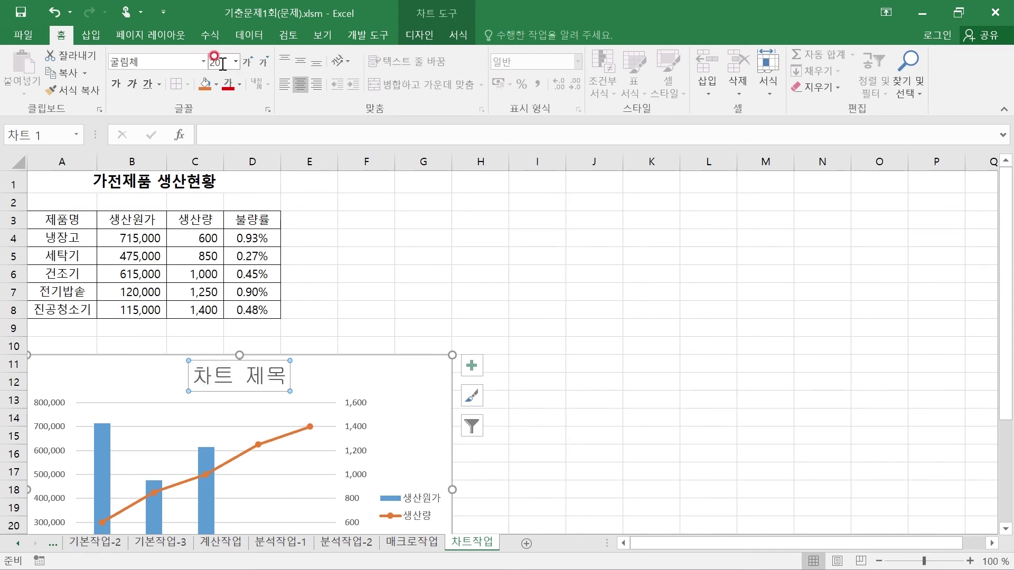
click(115, 85)
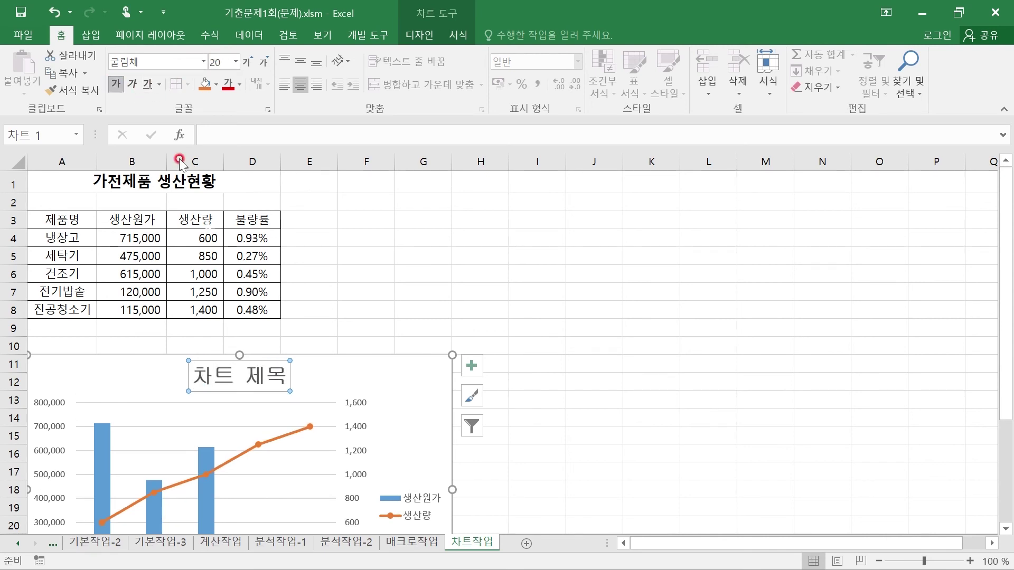
- Replace the placeholder chart title text with 가전제품 생산현황
drag(193, 374, 285, 379)
text(가전제푸)
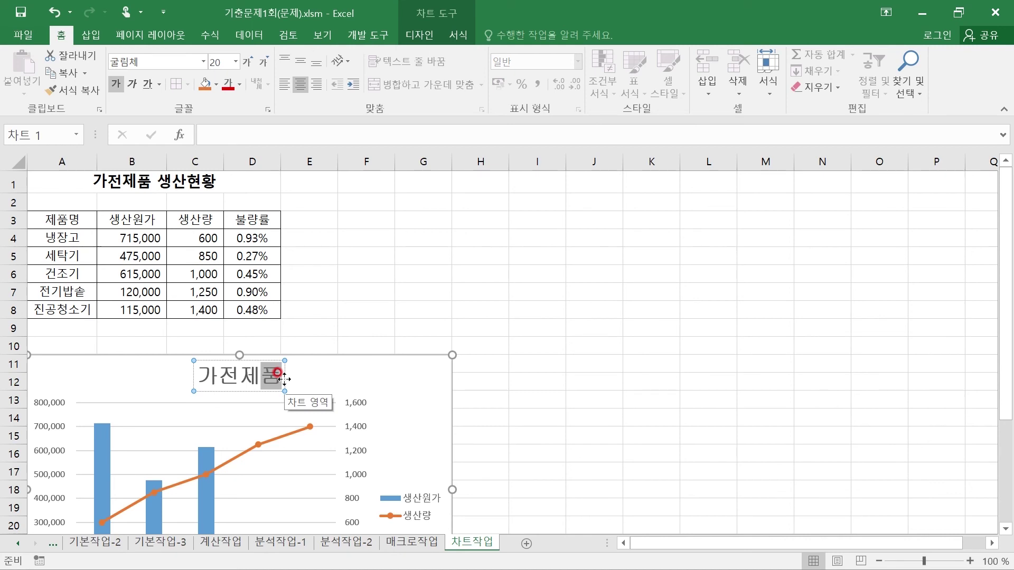
text( 새)
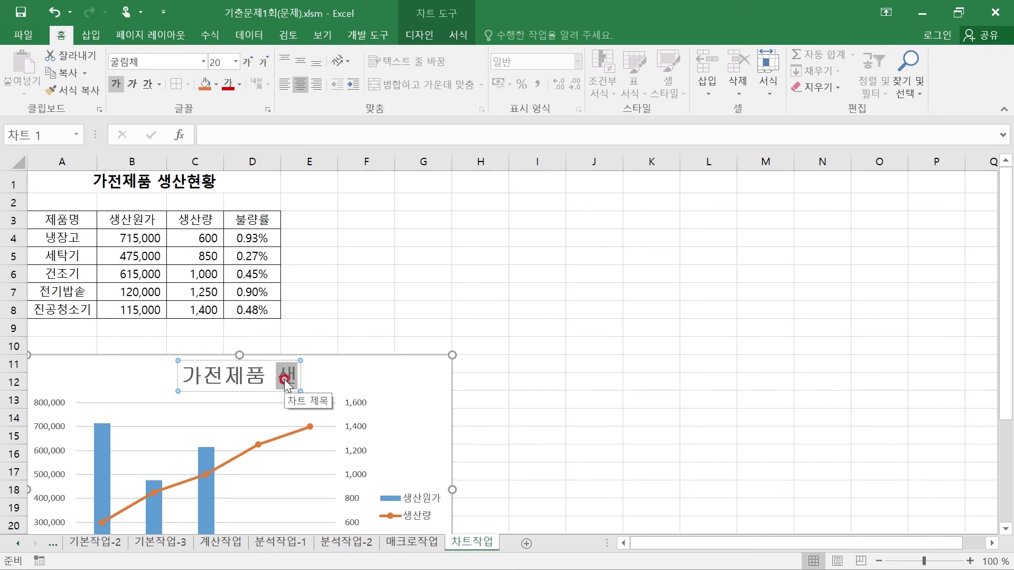
text(산현황)
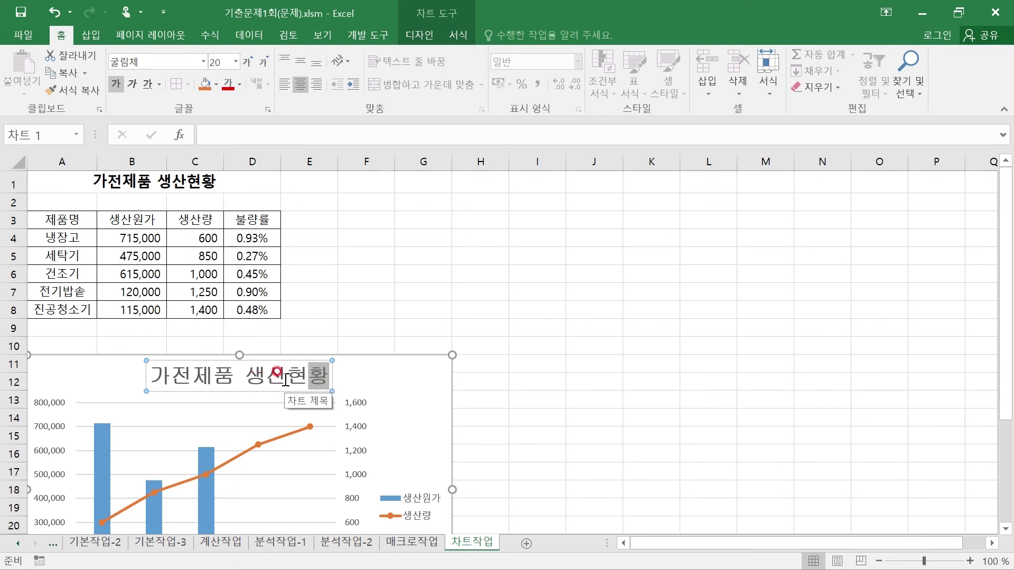
click(572, 379)
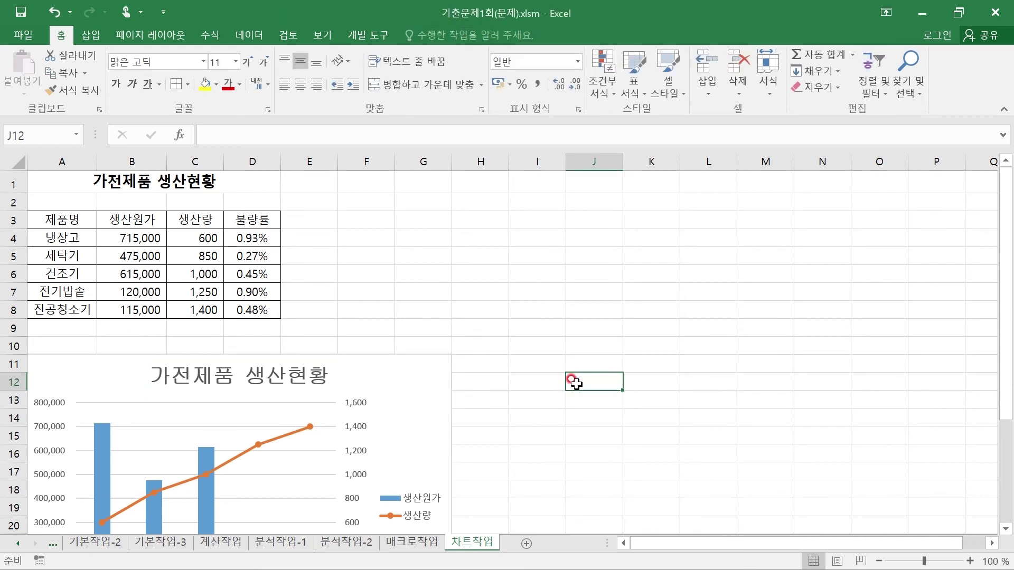
- Switch to the exam PDF, read the third instruction about the value axes' major units, and return to the Excel workbook
key(super)
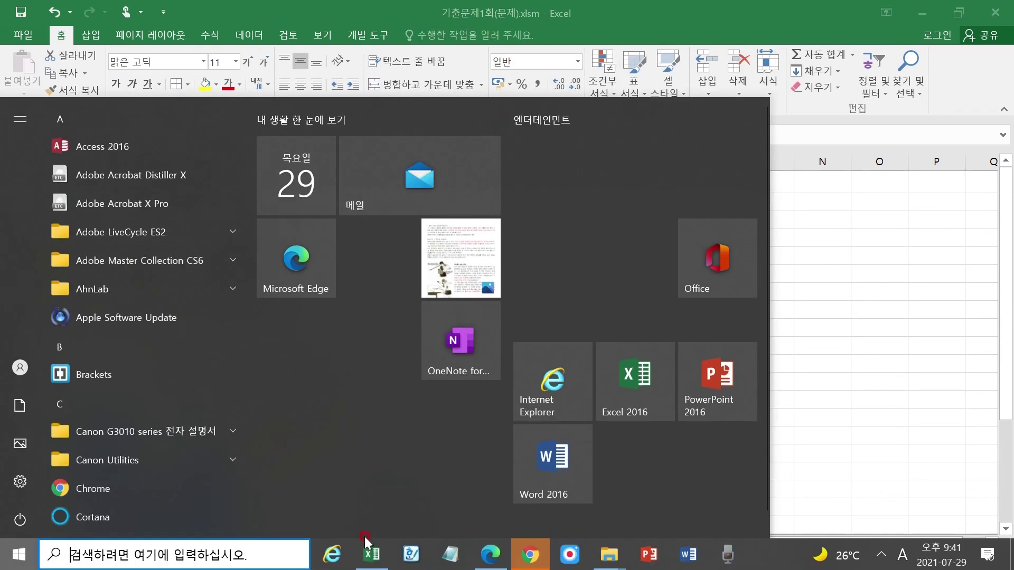
click(373, 552)
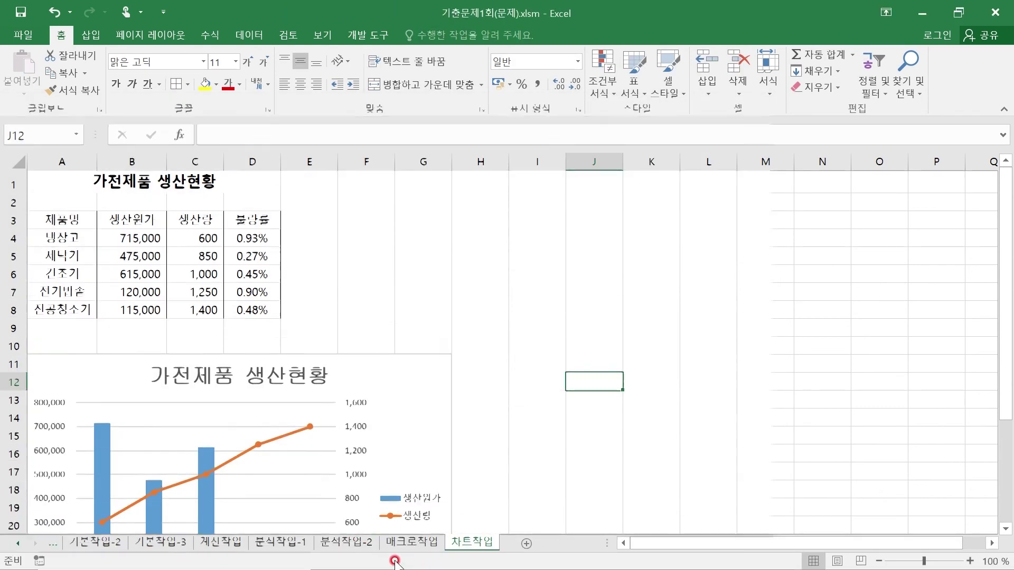
key(super)
click(493, 554)
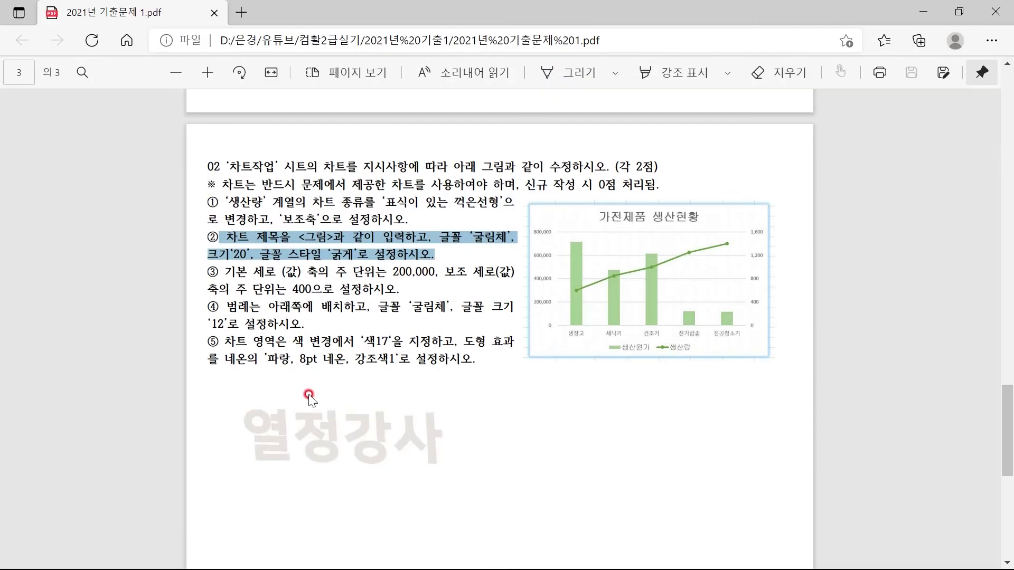
click(288, 303)
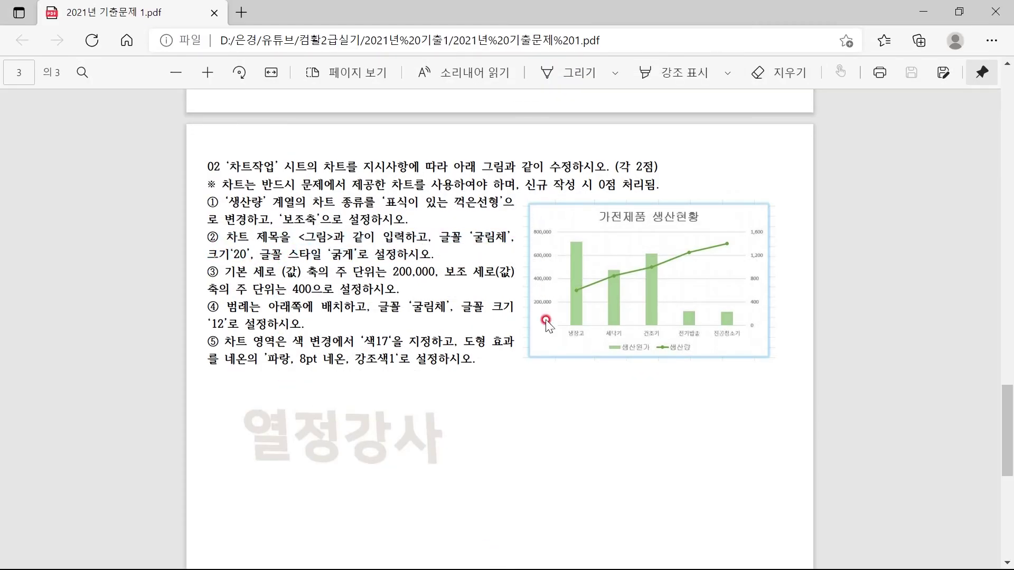
drag(335, 272, 438, 276)
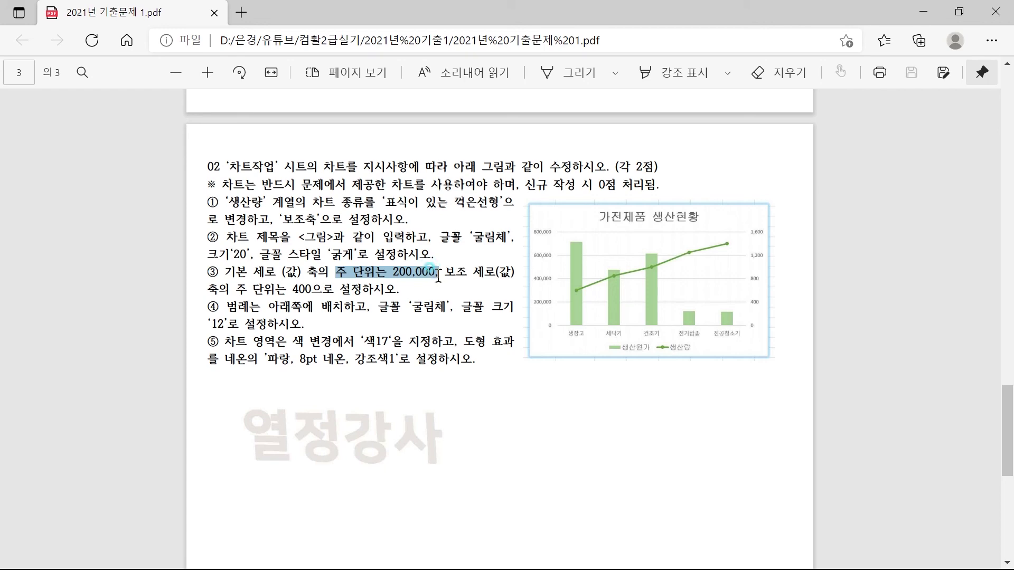
key(super)
click(373, 555)
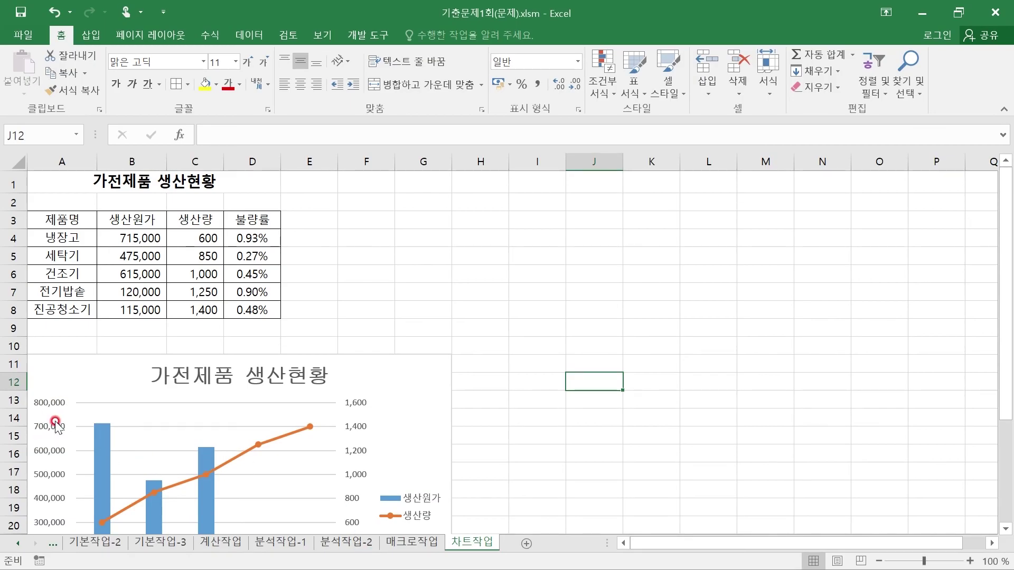
- Check the value axes in the exam PDF's sample chart, then return to the Excel workbook
key(super)
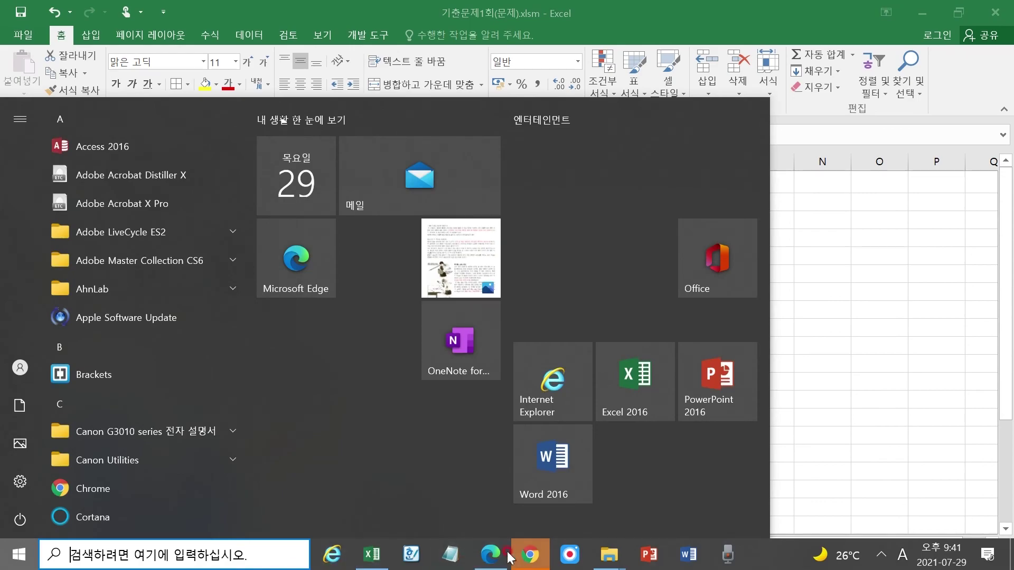
click(506, 555)
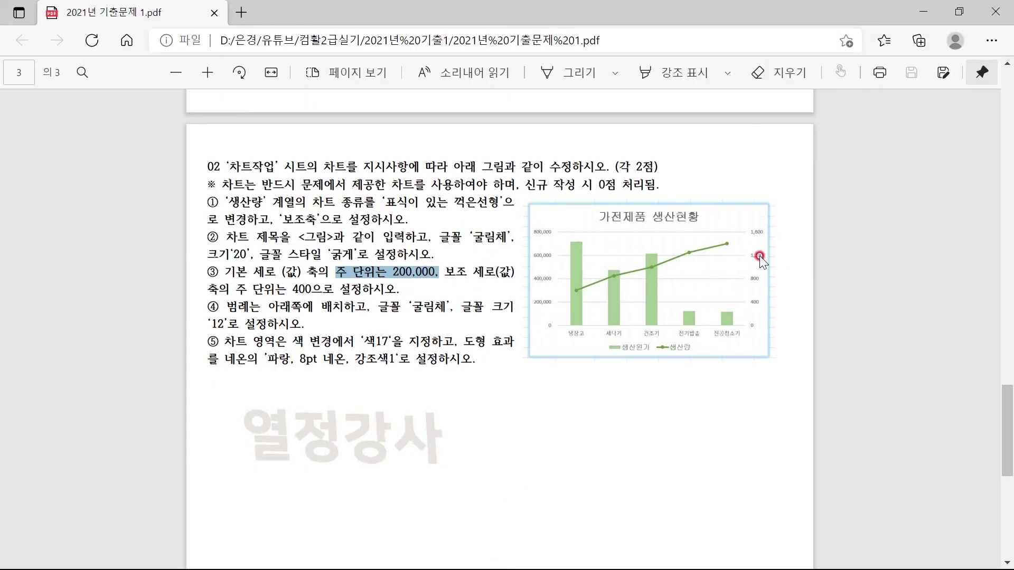
key(super)
click(372, 555)
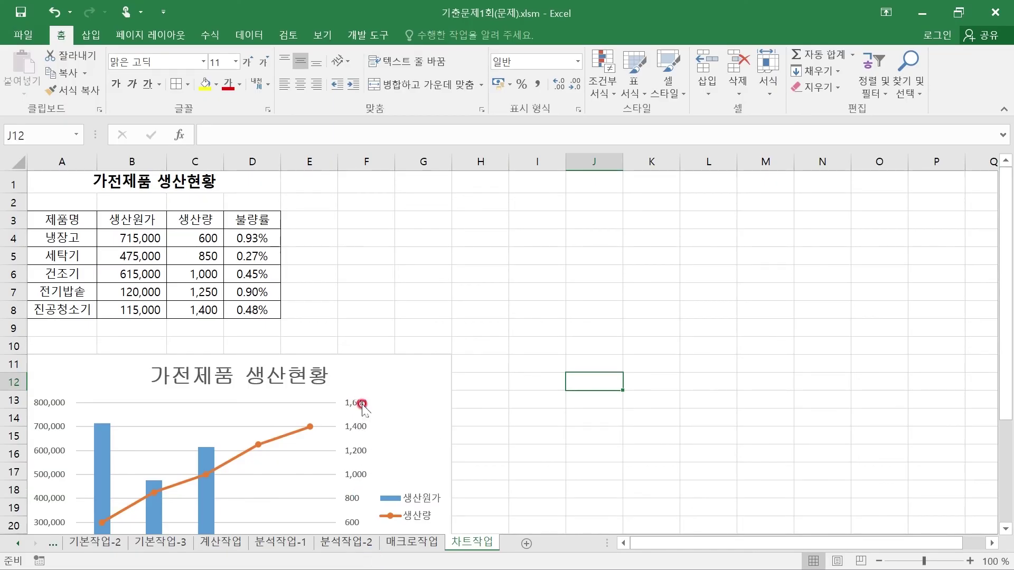
- Set the major unit of the chart's primary vertical value axis to 200000
double_click(48, 404)
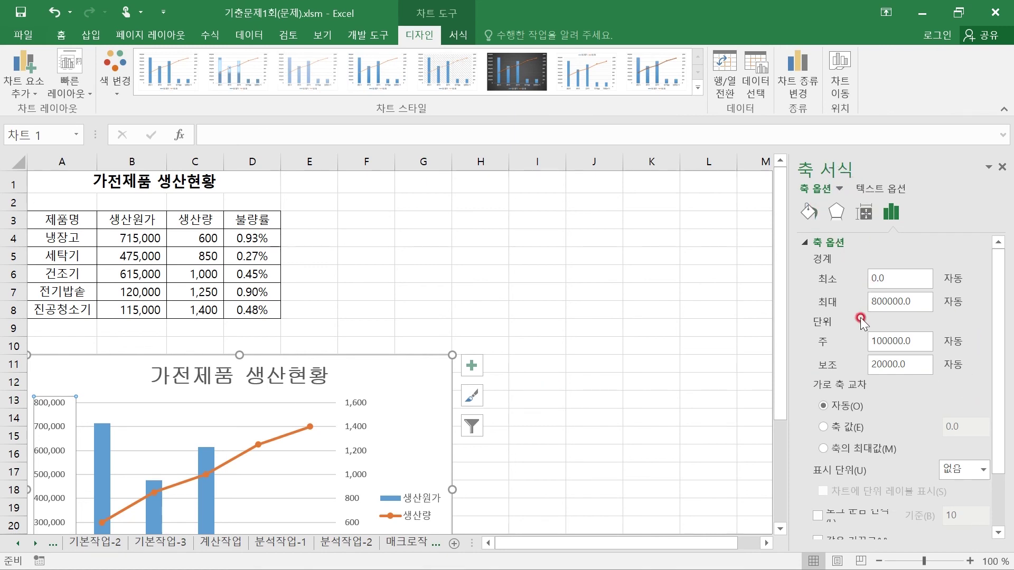
click(918, 340)
drag(923, 343, 821, 349)
text(20)
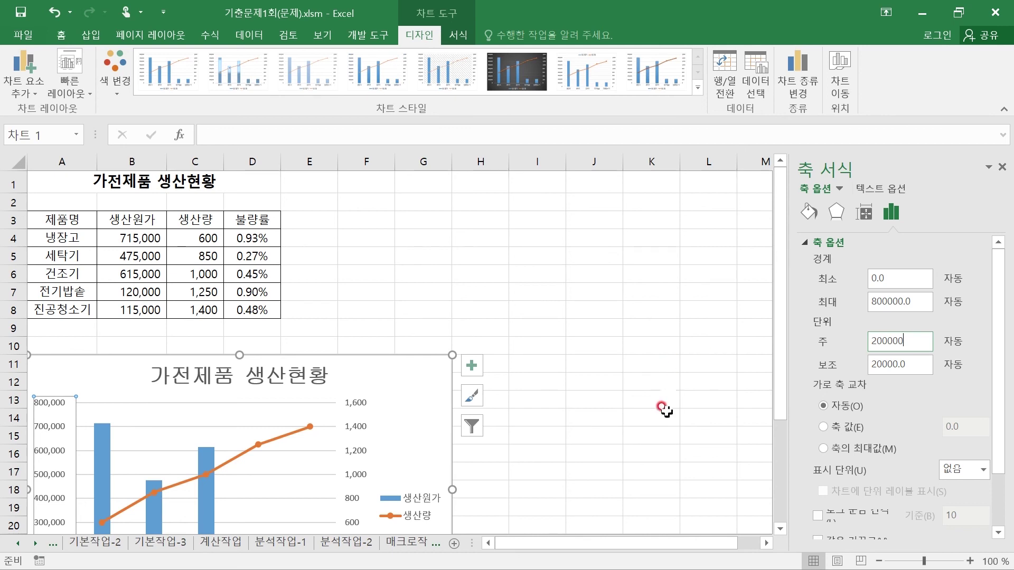
- Set the major unit of the chart's secondary vertical value axis to 400
click(357, 404)
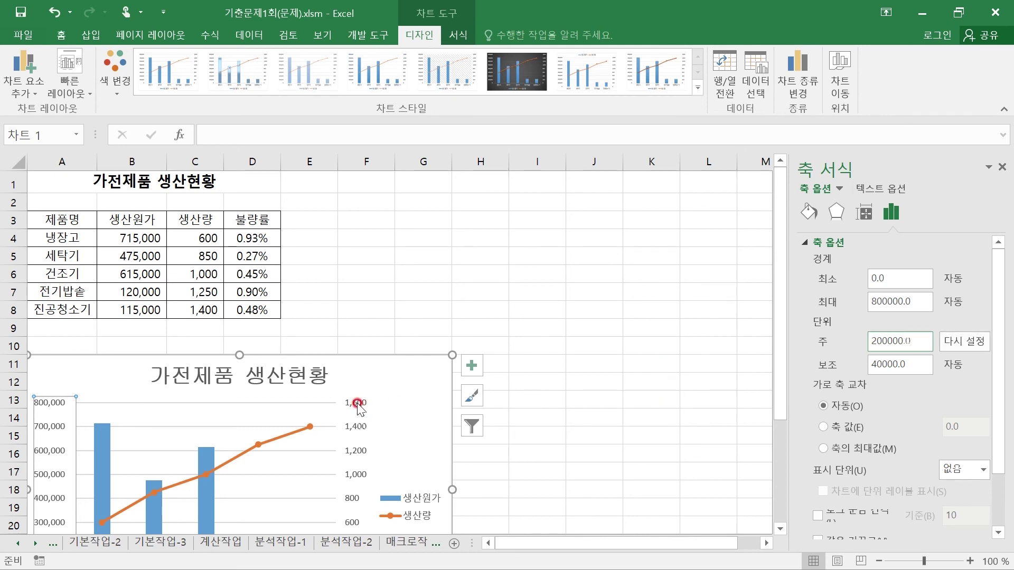
click(837, 343)
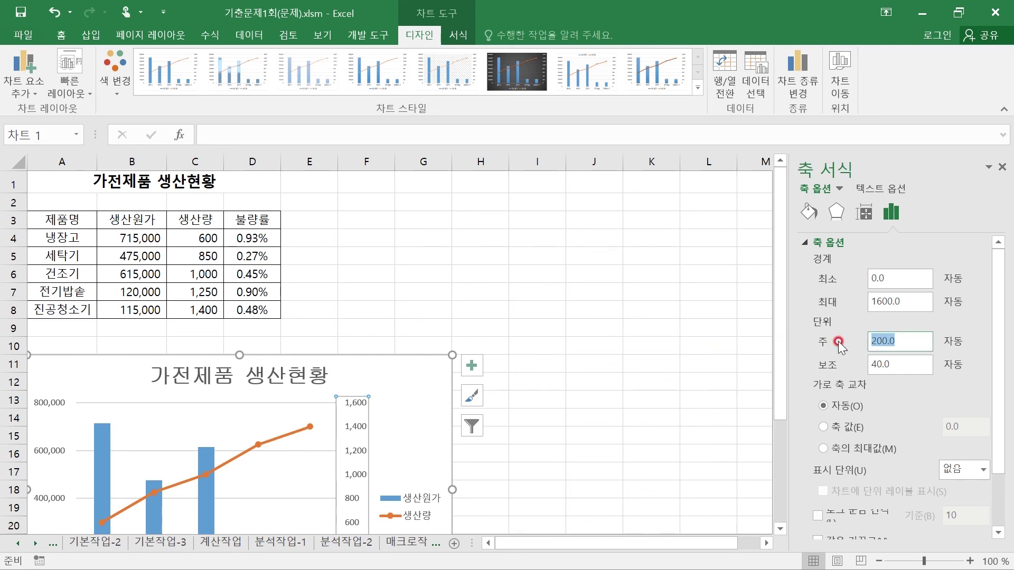
text(400)
click(575, 430)
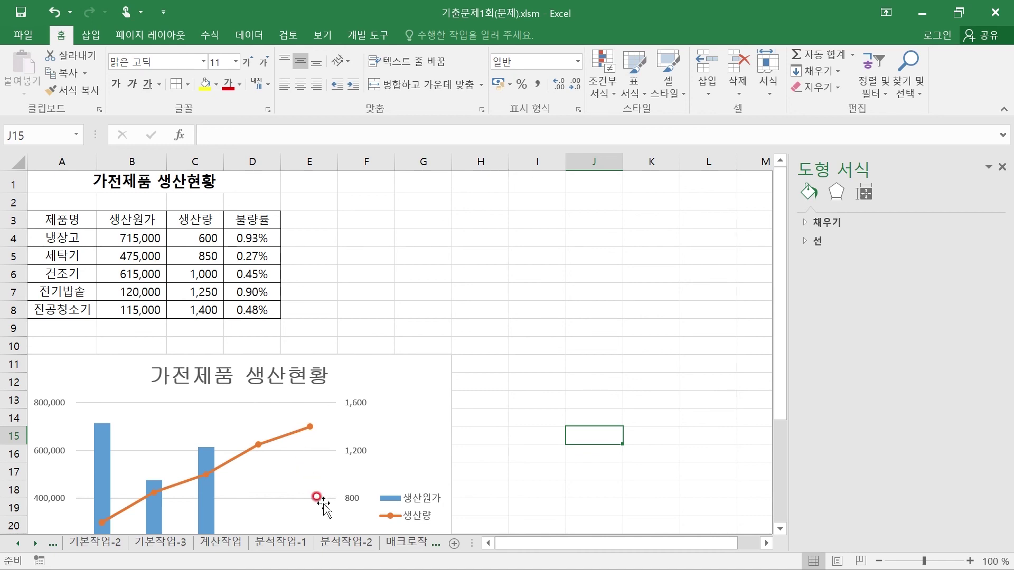
- Read the fourth instruction about the legend in the exam PDF and return to the Excel workbook
key(super)
click(485, 555)
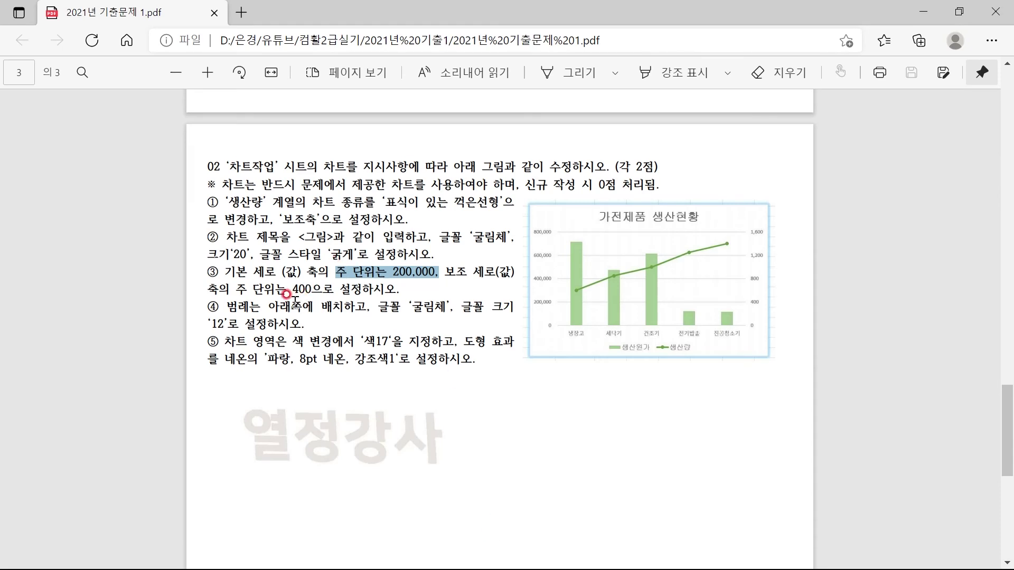
drag(227, 306, 312, 307)
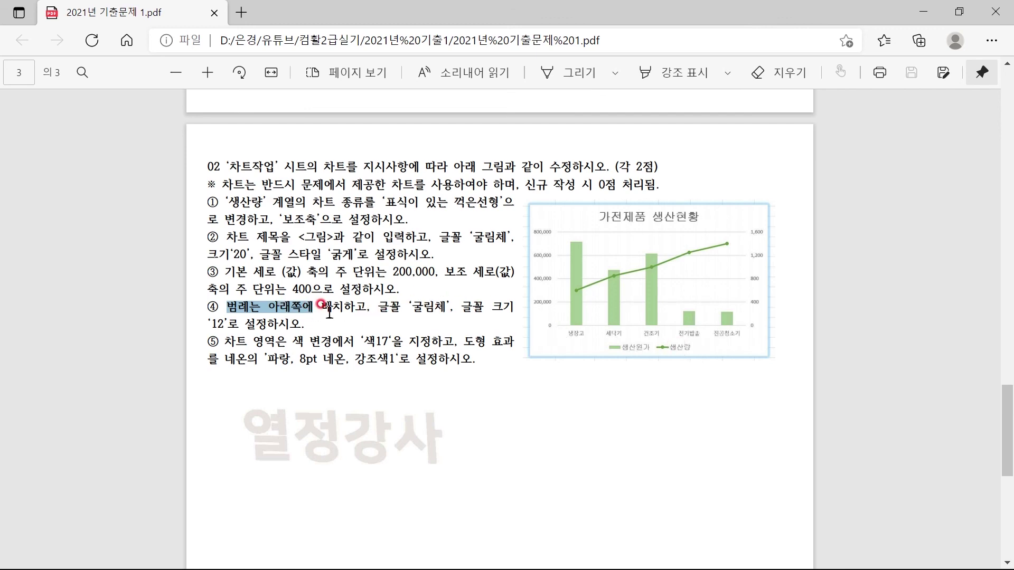
key(super)
click(363, 558)
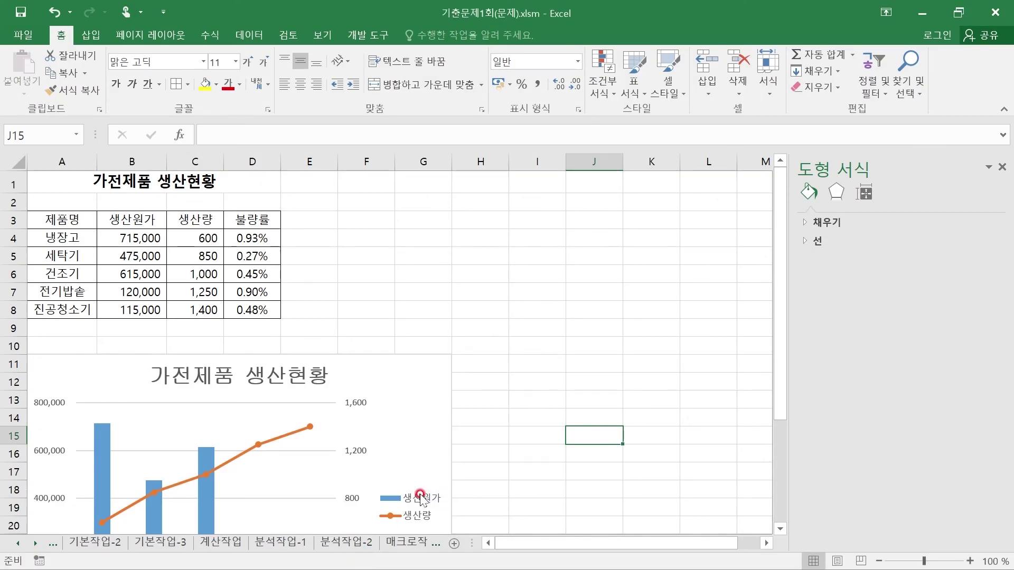
- Place the chart legend below the plot (아래쪽)
click(399, 426)
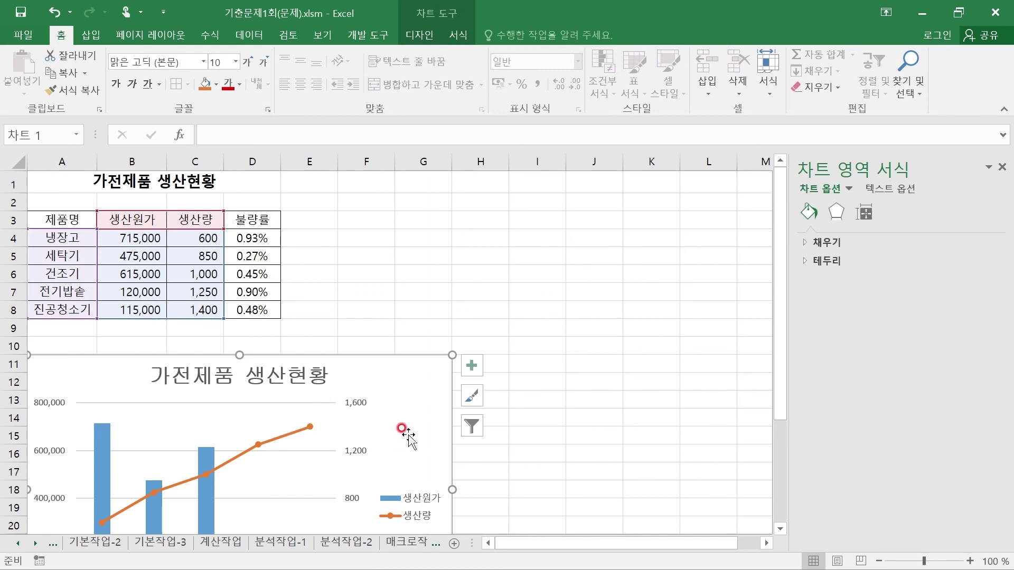
click(424, 37)
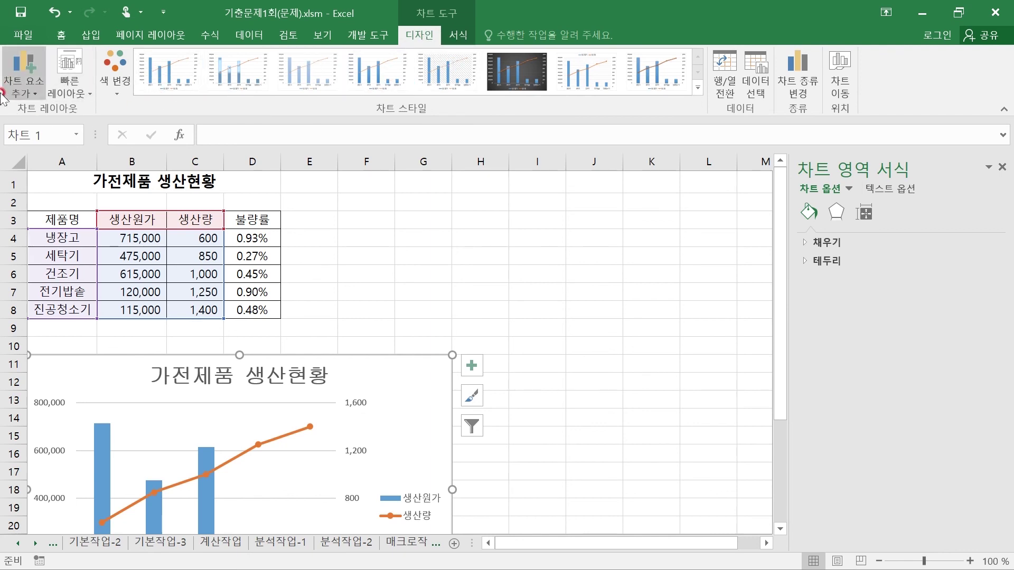
click(21, 84)
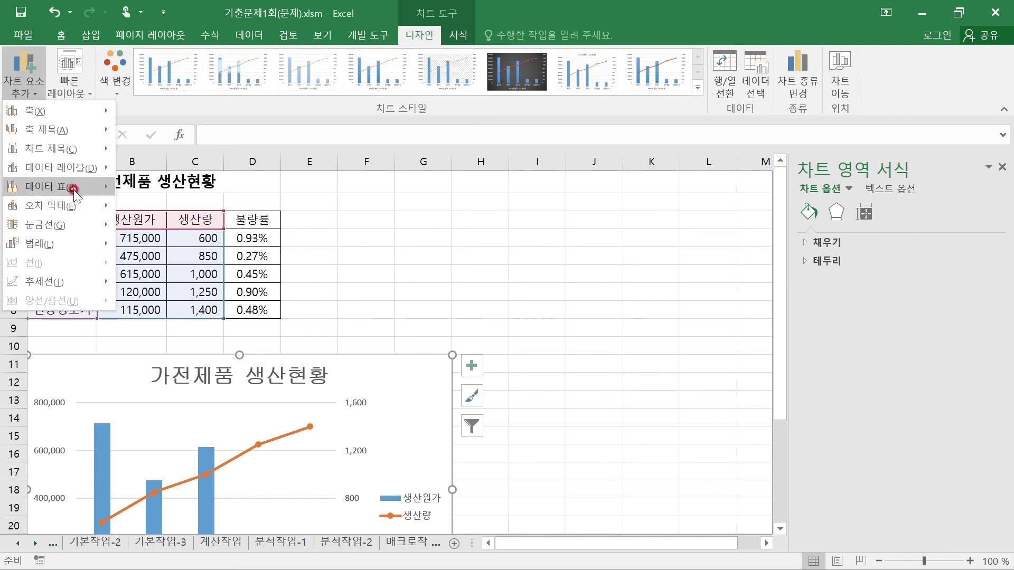
click(69, 244)
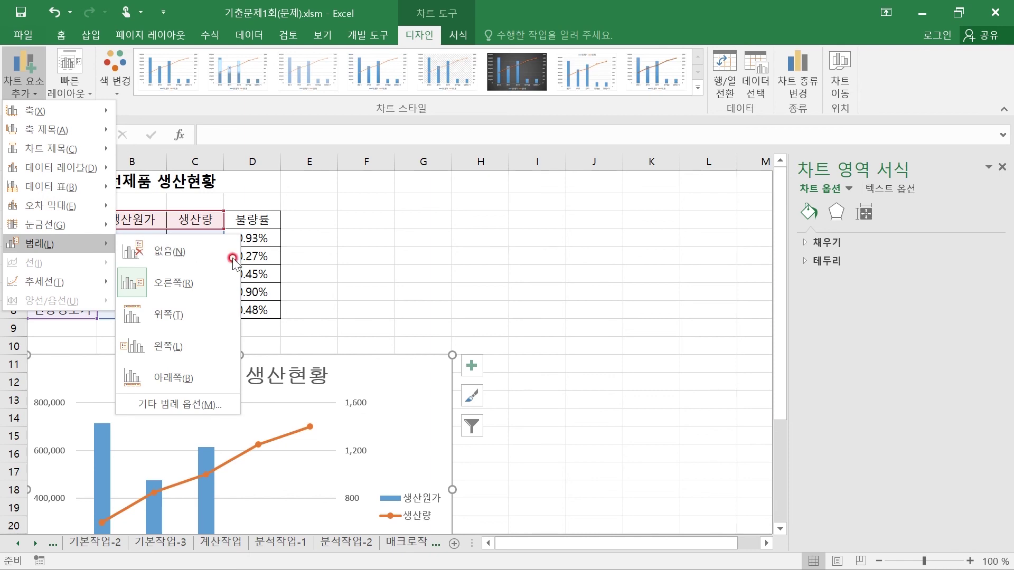
click(154, 375)
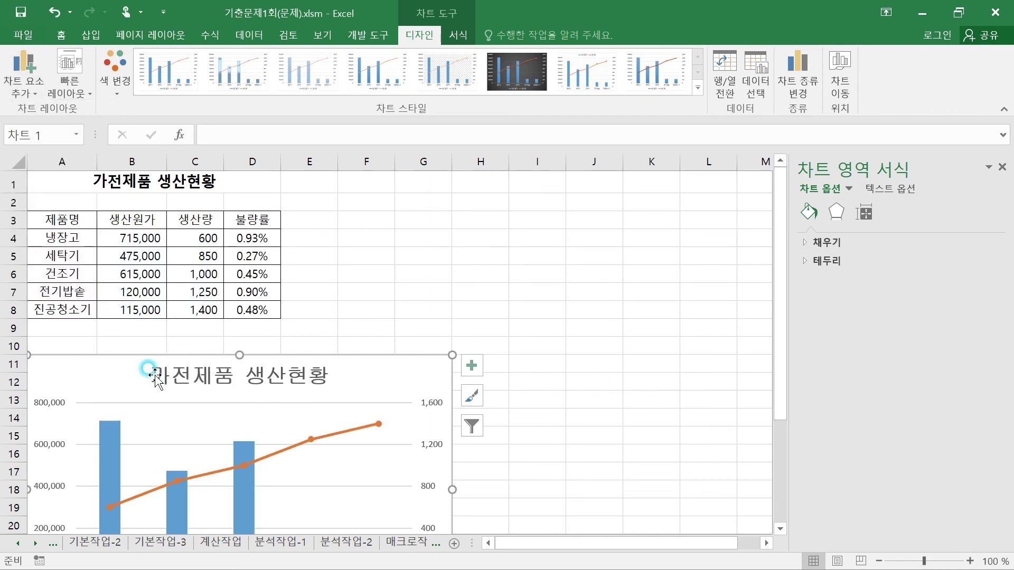
- Format the chart legend in 굴림체, size 12
scroll(831, 316, down, 3)
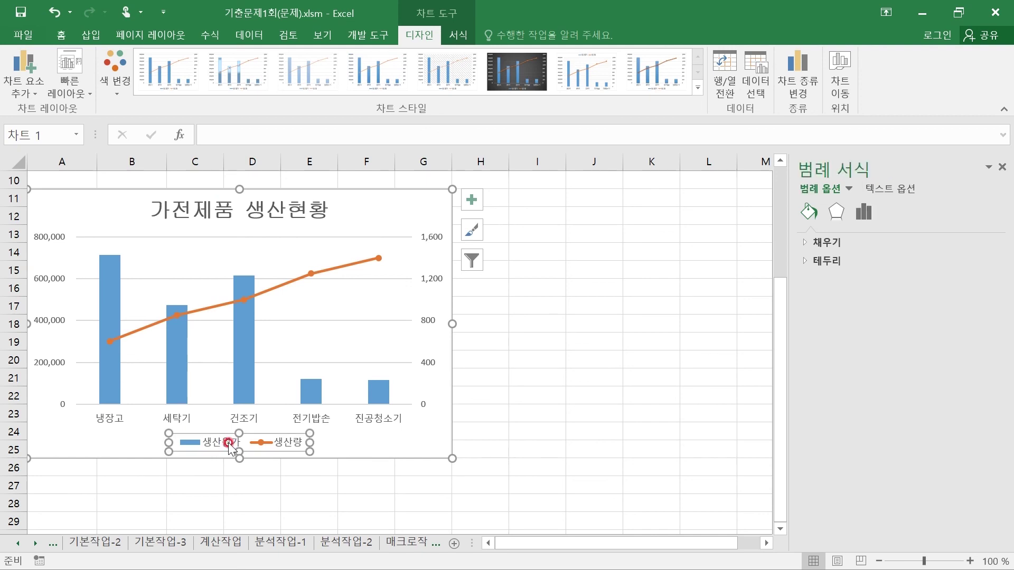
click(61, 34)
click(153, 62)
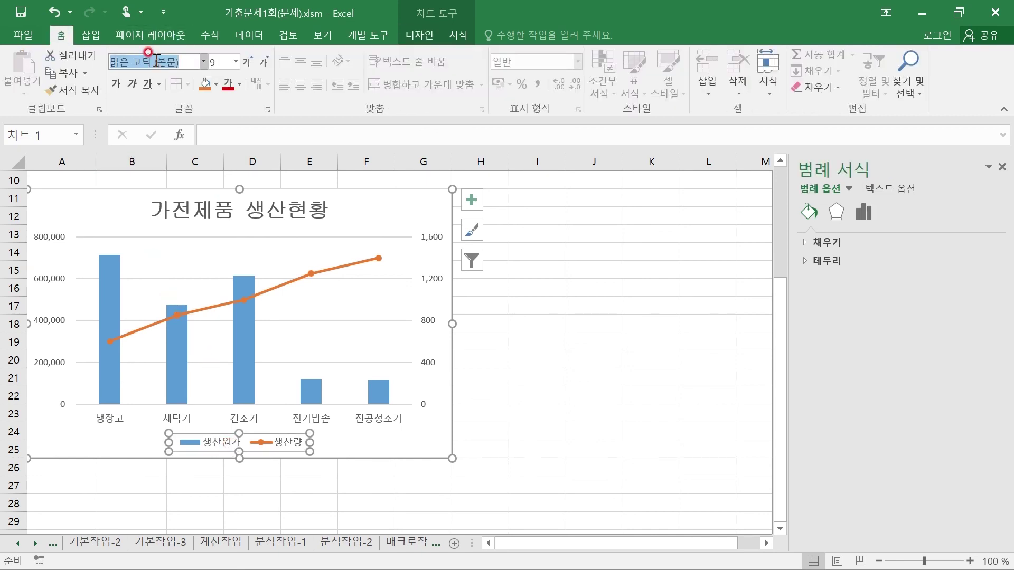
text(굴림체)
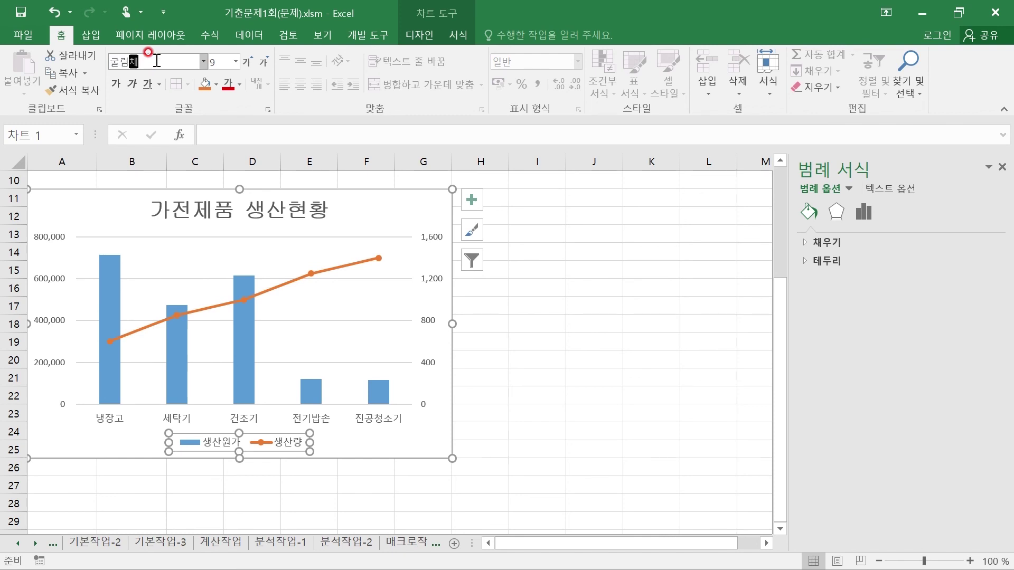
key(Return)
click(225, 62)
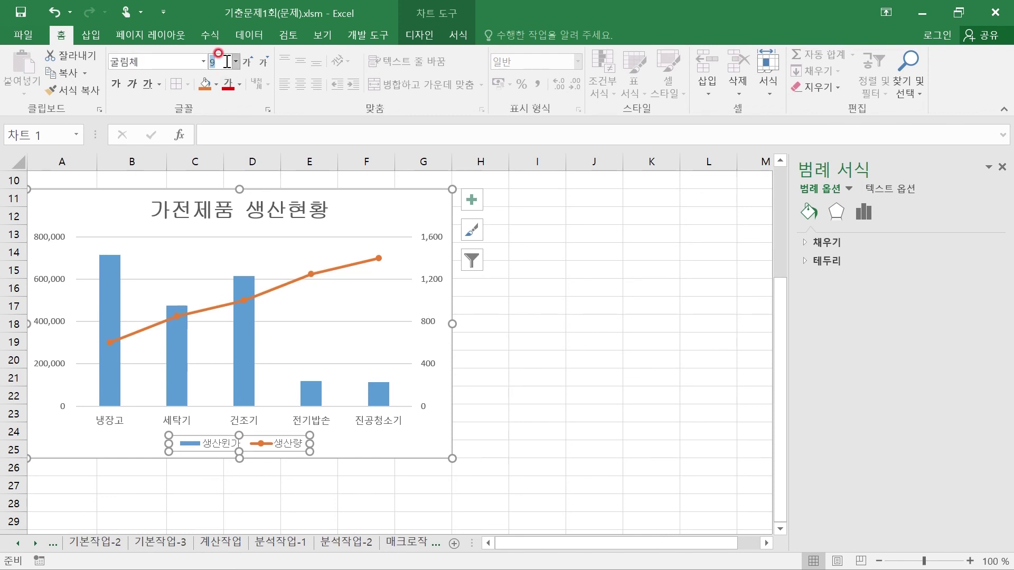
text(12)
key(Return)
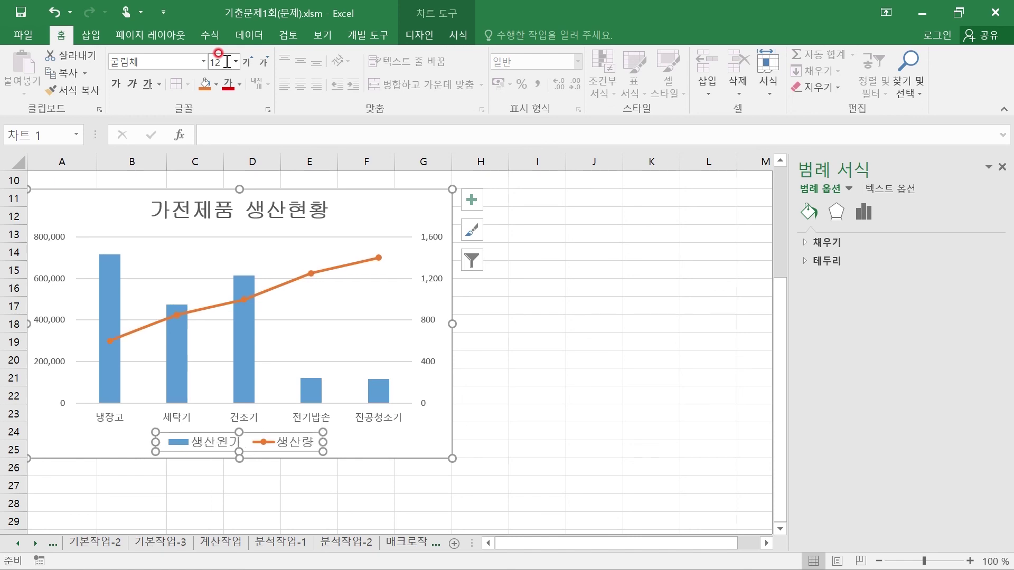
- Read the fifth instruction about the chart area's colour change and shape effect in the exam PDF, and return to the Excel workbook
key(super)
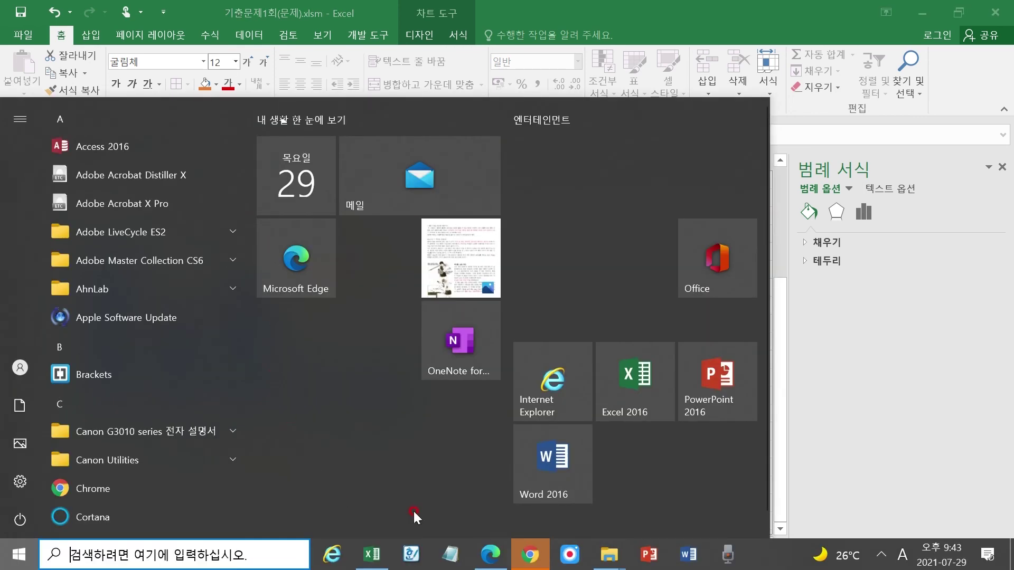
click(492, 553)
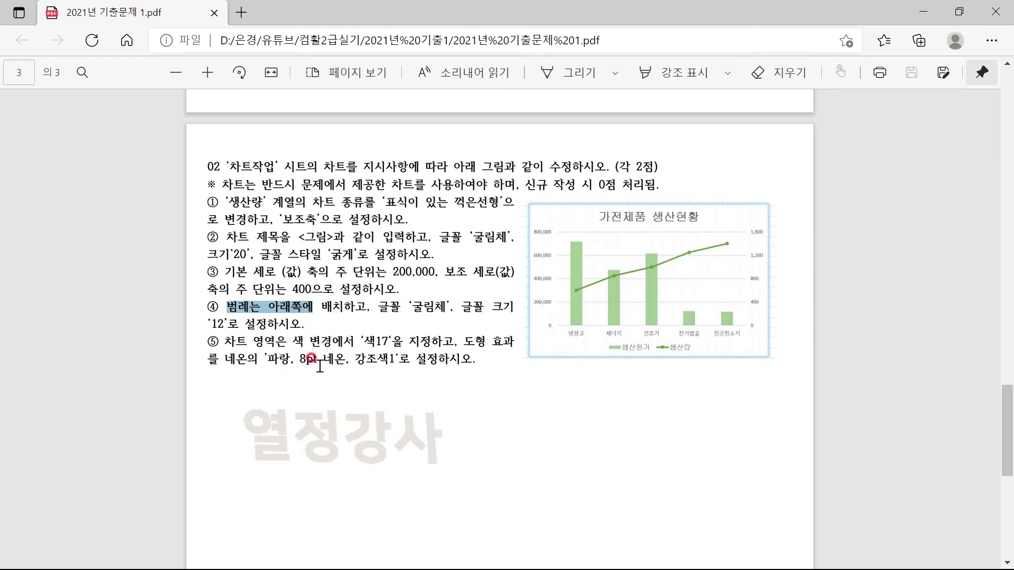
drag(288, 342, 402, 345)
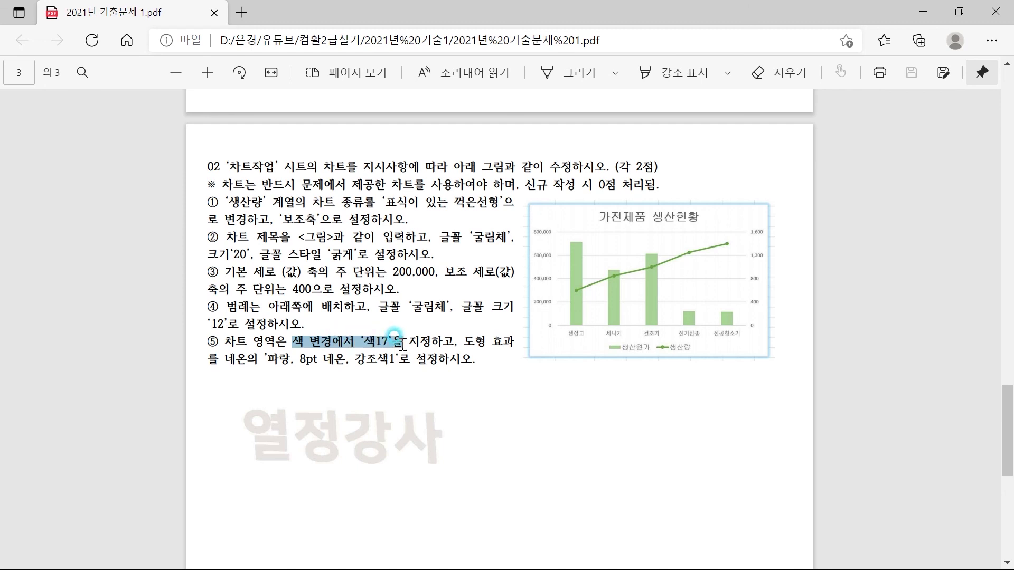
drag(464, 342, 519, 344)
drag(275, 342, 344, 343)
drag(464, 343, 506, 344)
key(super)
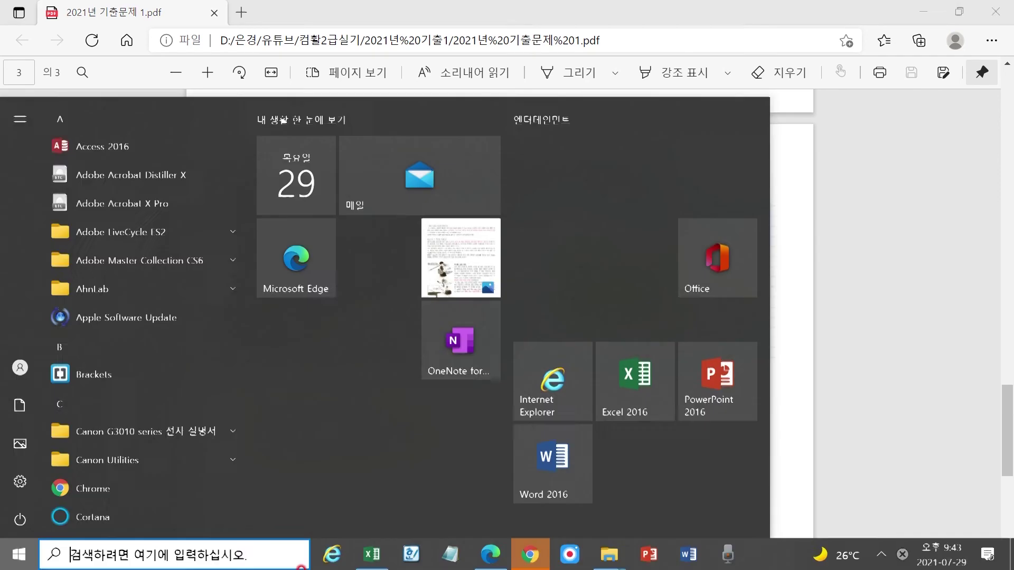
click(372, 554)
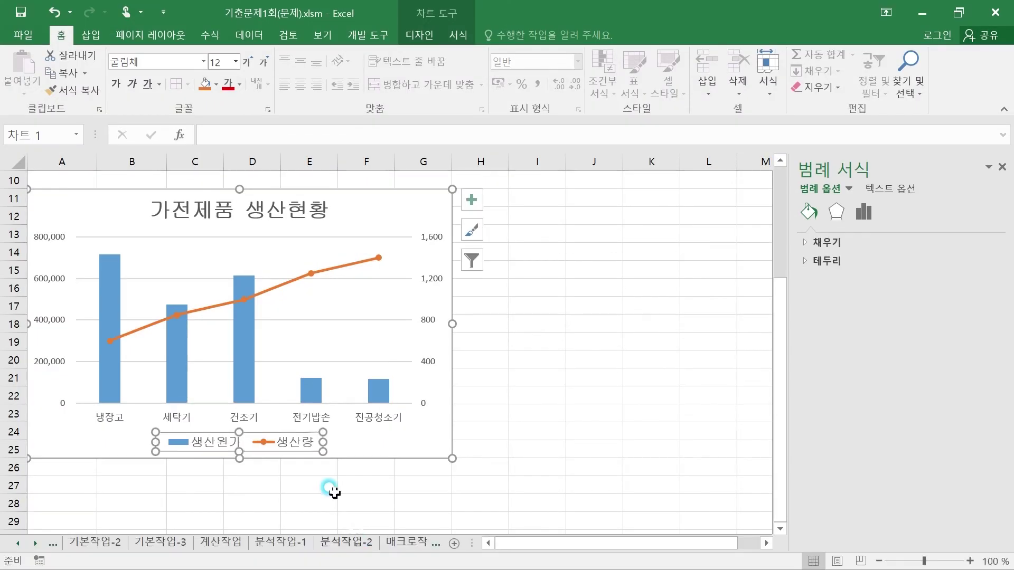
- Change the chart's colours to the monochromatic green palette 색 17
click(382, 194)
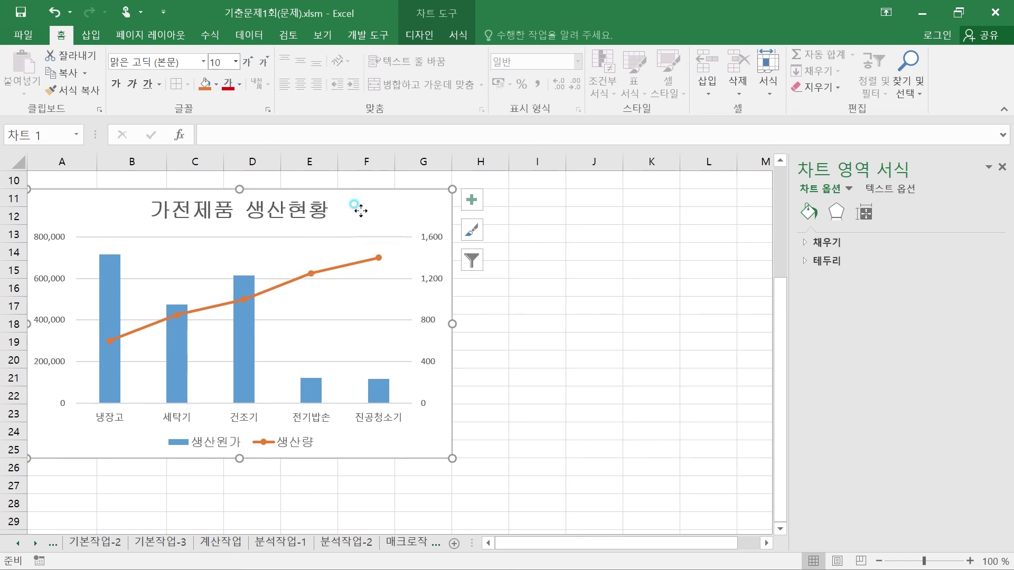
click(423, 36)
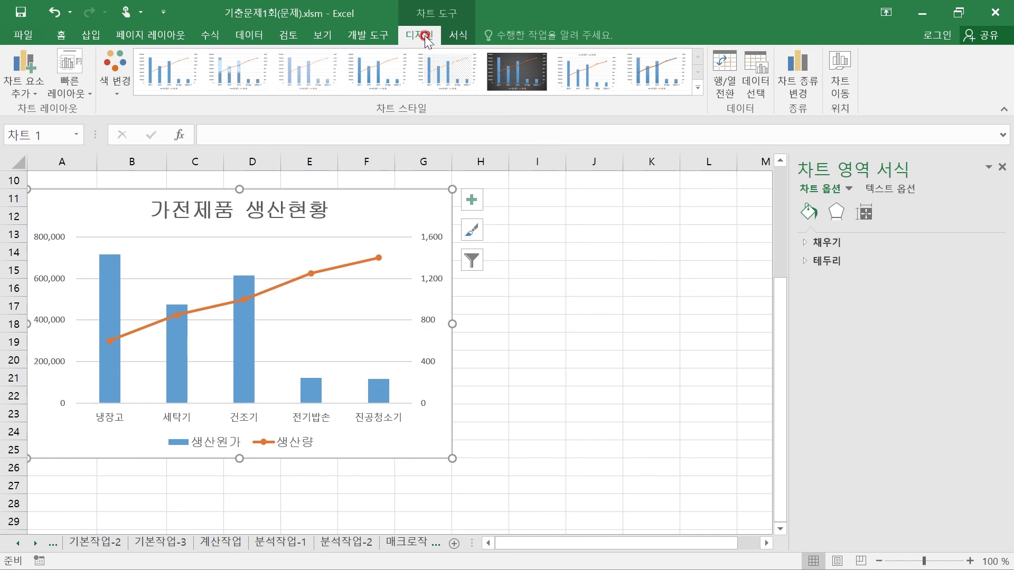
click(115, 90)
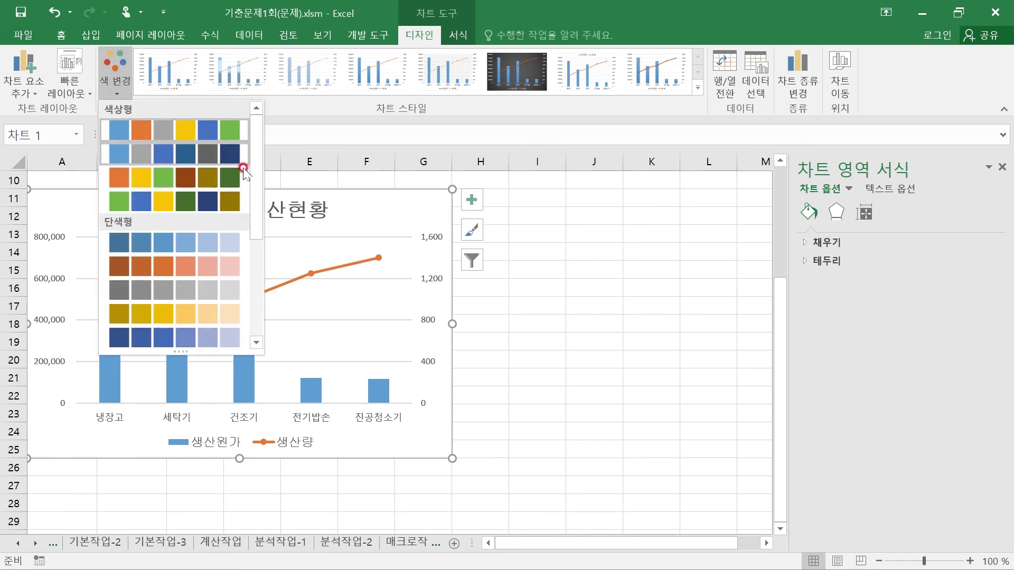
mouse_move(252, 166)
mouse_down()
mouse_move(255, 243)
mouse_move(259, 152)
mouse_up()
scroll(205, 135, down, 5)
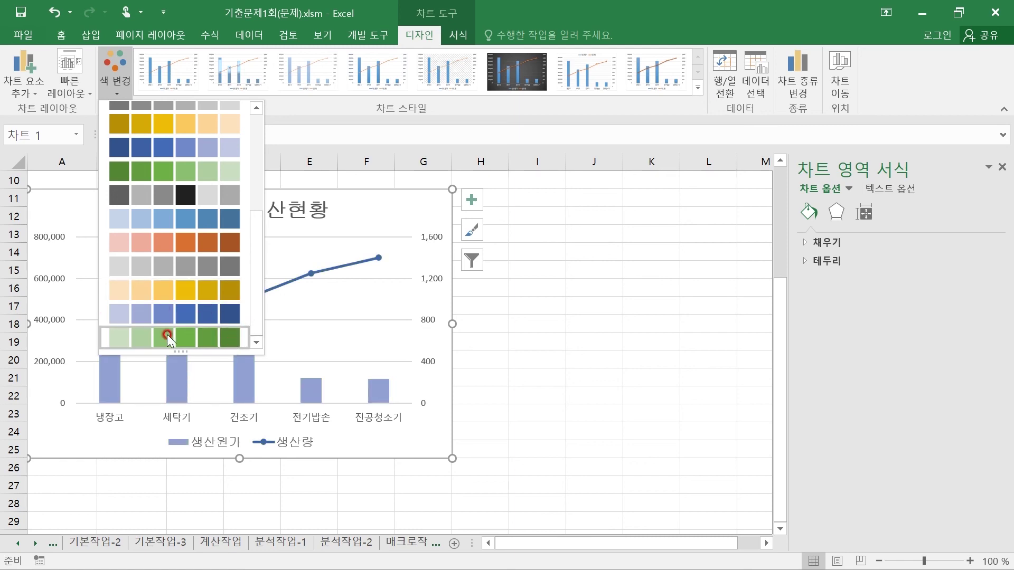
click(207, 335)
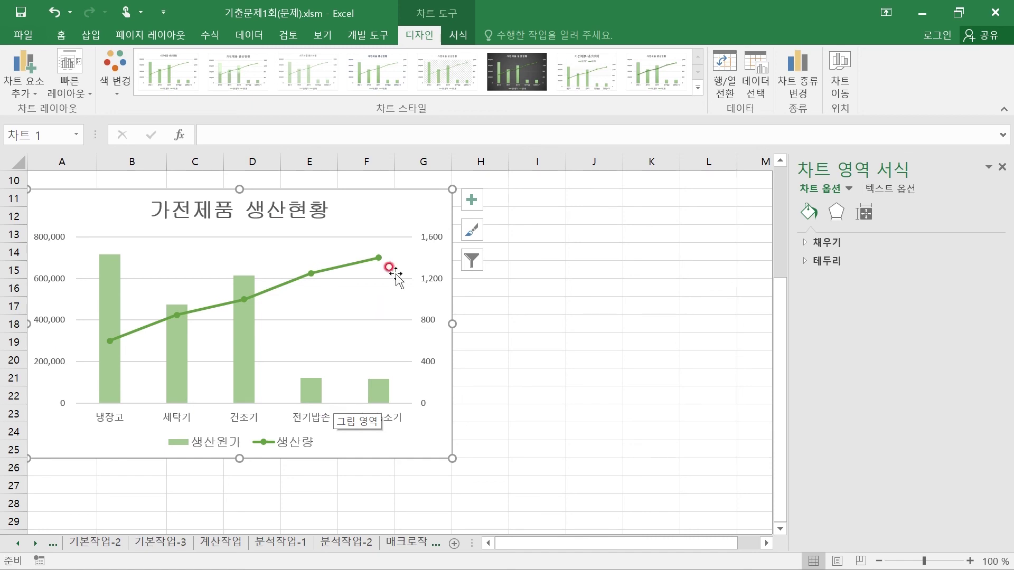
- Apply the neon shape effect 파랑, 8pt 네온, 강조색 1 to the chart area
click(459, 34)
click(453, 88)
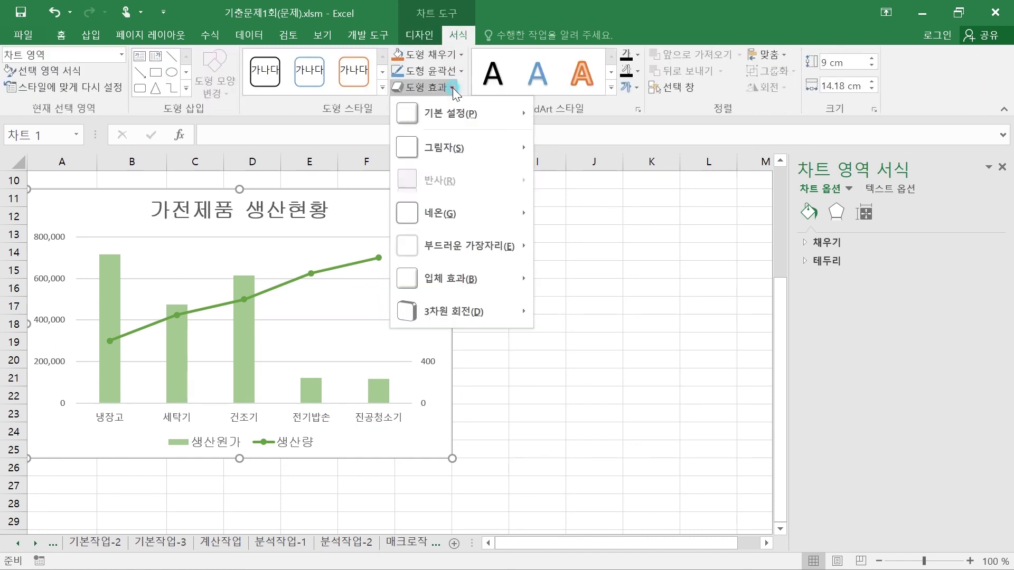
click(494, 214)
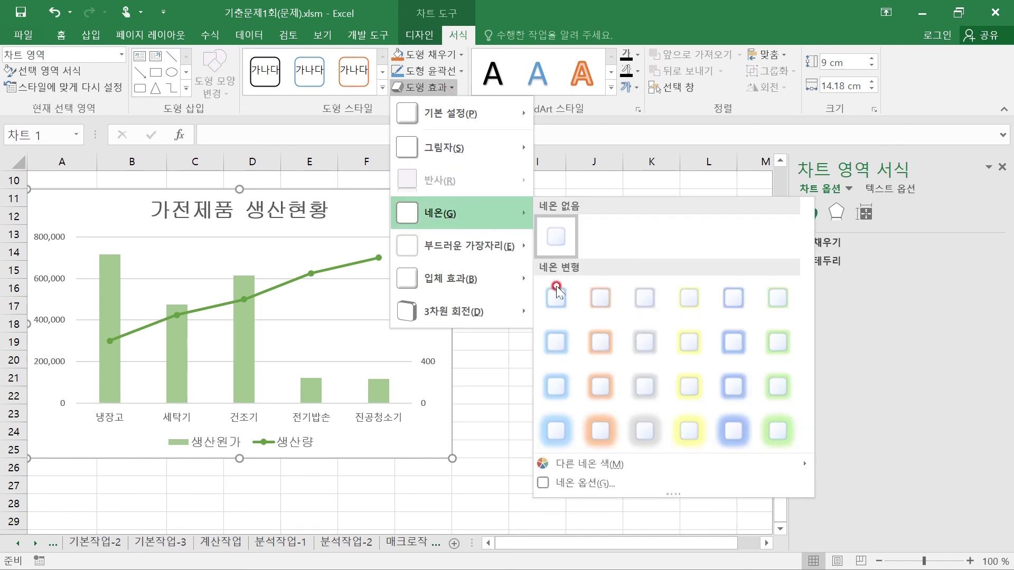
click(555, 347)
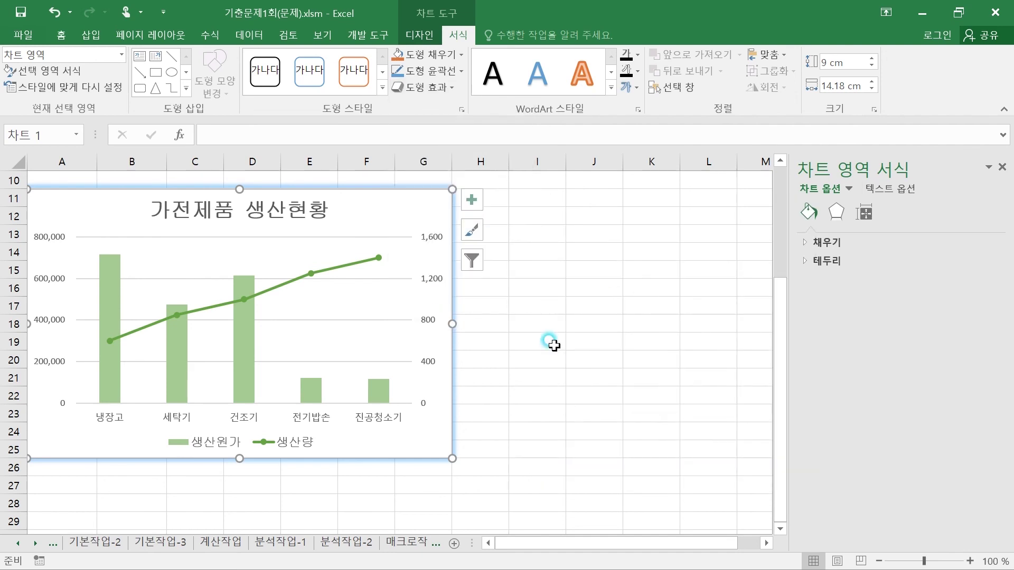
click(567, 399)
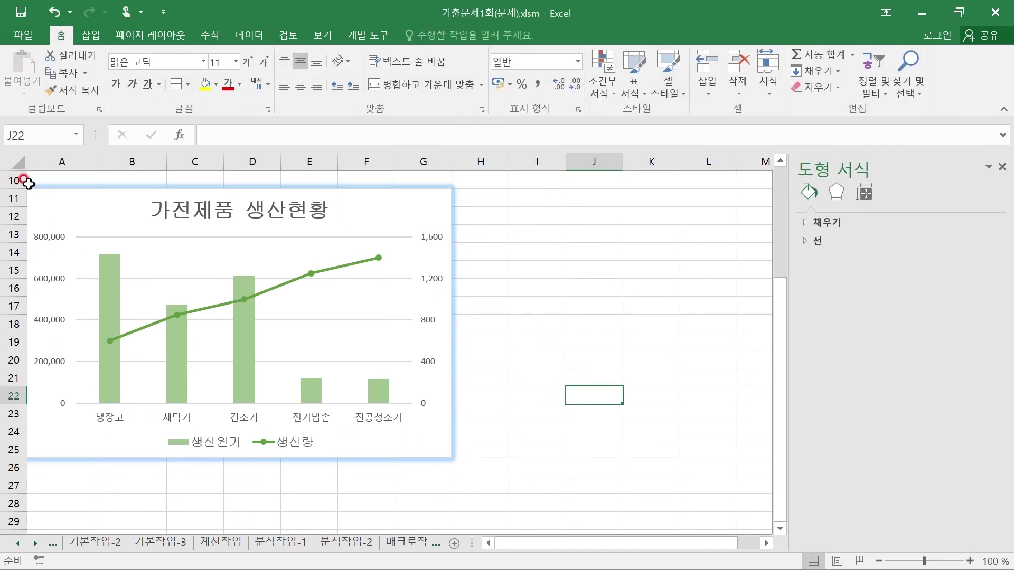
- Move the chart slightly right and down, away from the sheet's left edge, and deselect it
drag(365, 197, 391, 205)
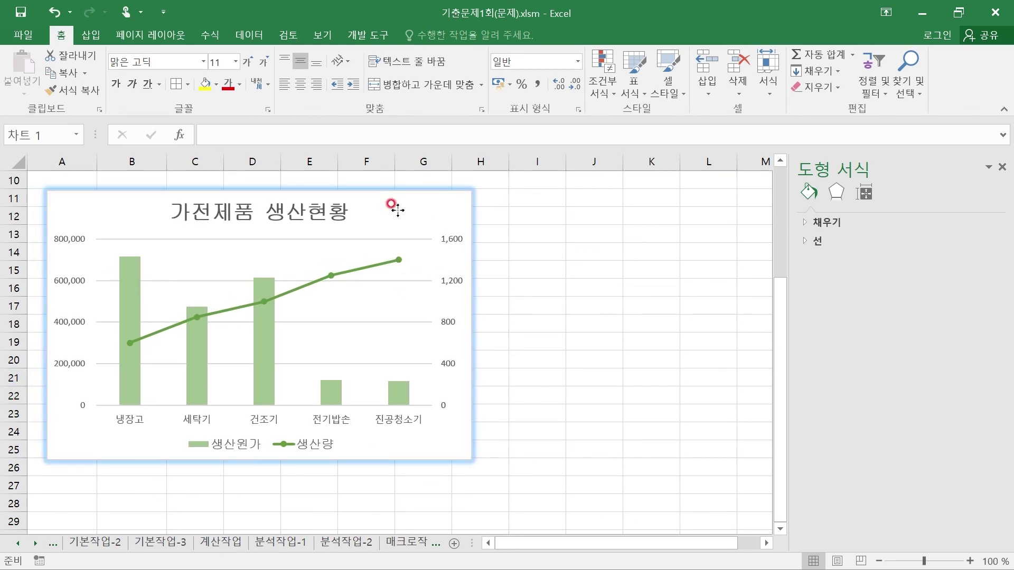
click(617, 388)
scroll(617, 387, up, 3)
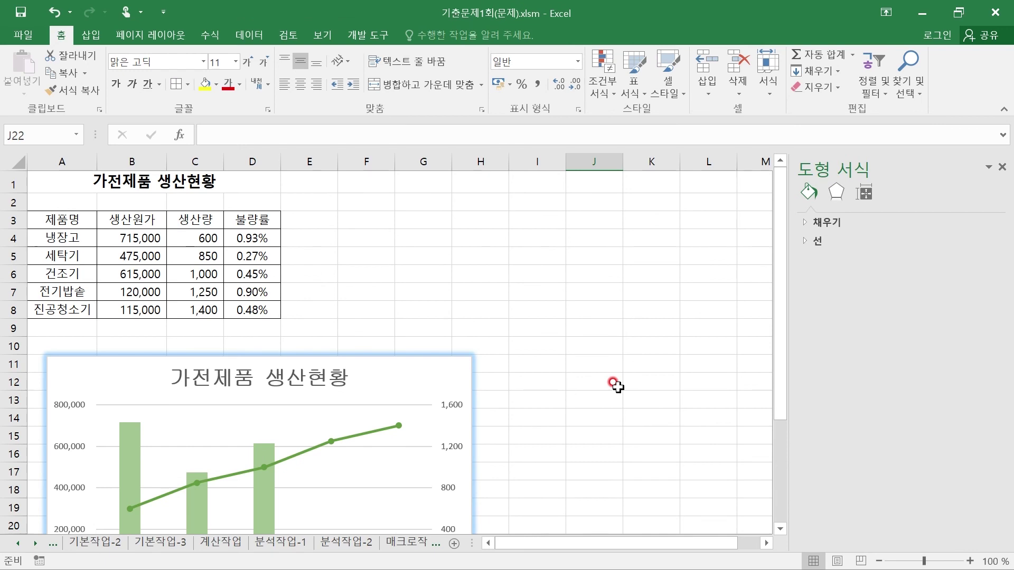